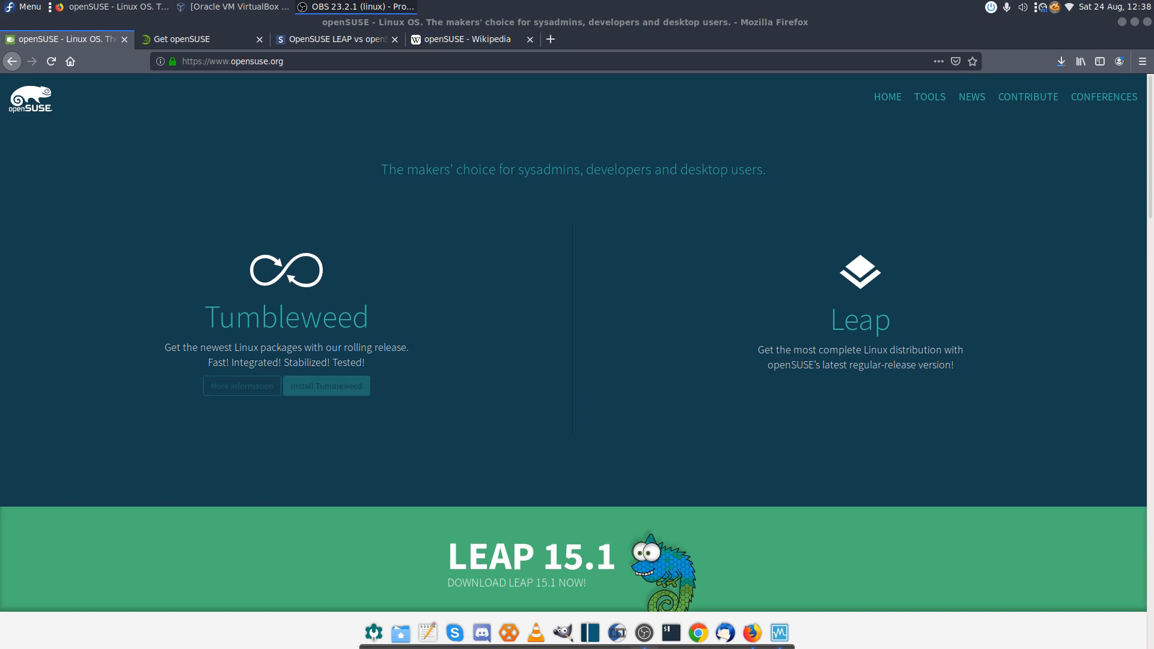
Show the Get openSUSE tab and scroll the Leap 15.1 download page down and back up
left_click(175, 42)
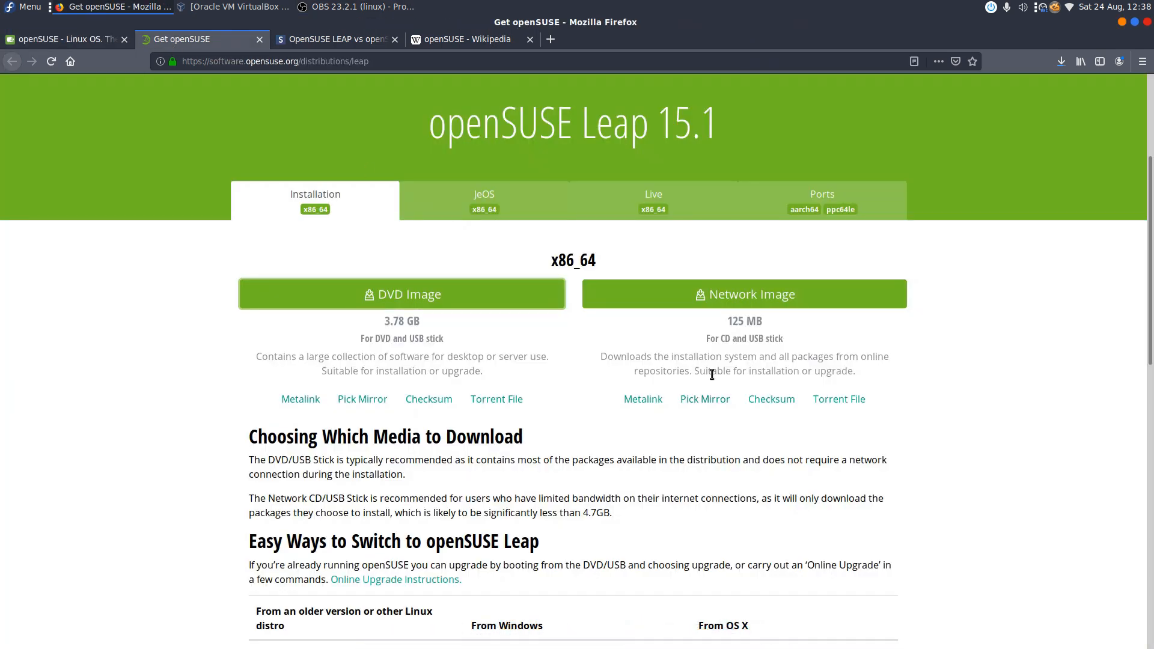
scroll(945, 409, "down", 3)
scroll(946, 407, "up", 3)
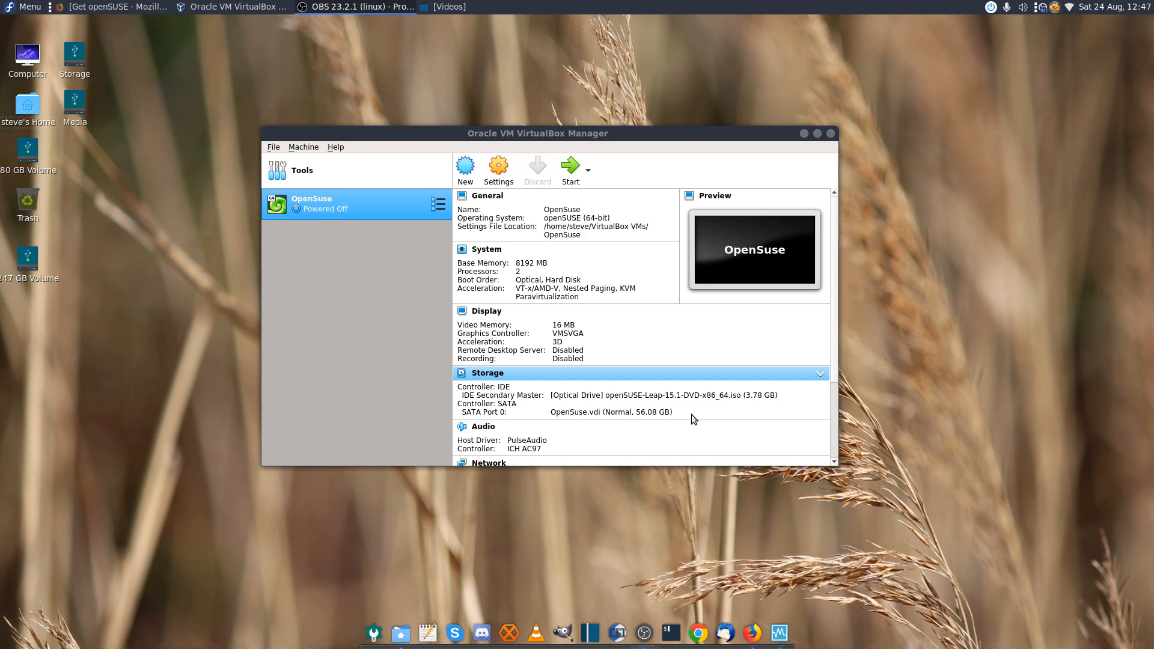
Start the OpenSuse VM, arrange the Manager and VM windows, and boot the Installation entry
left_click(568, 170)
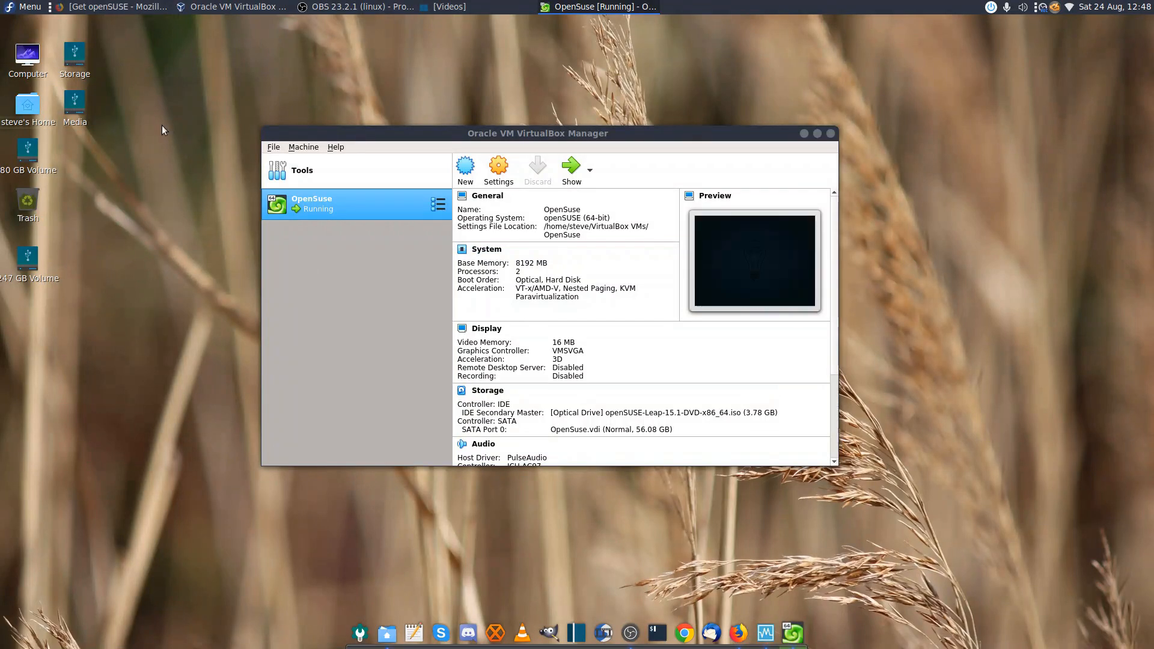
left_click_drag(363, 137, 452, 125)
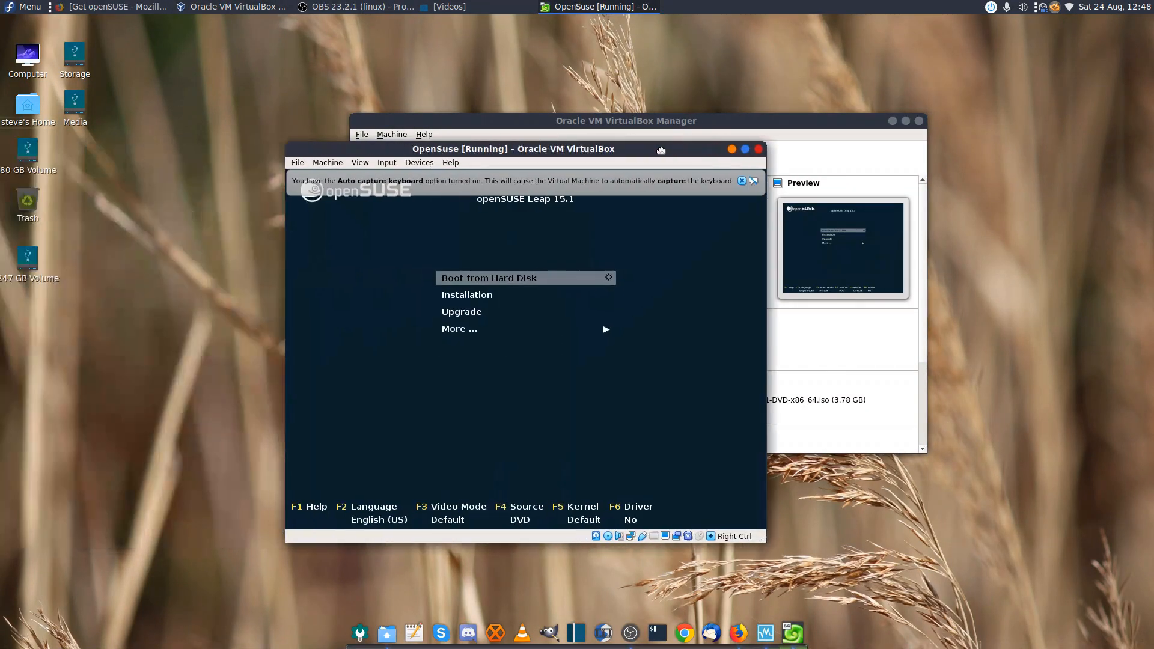
left_click_drag(661, 150, 792, 132)
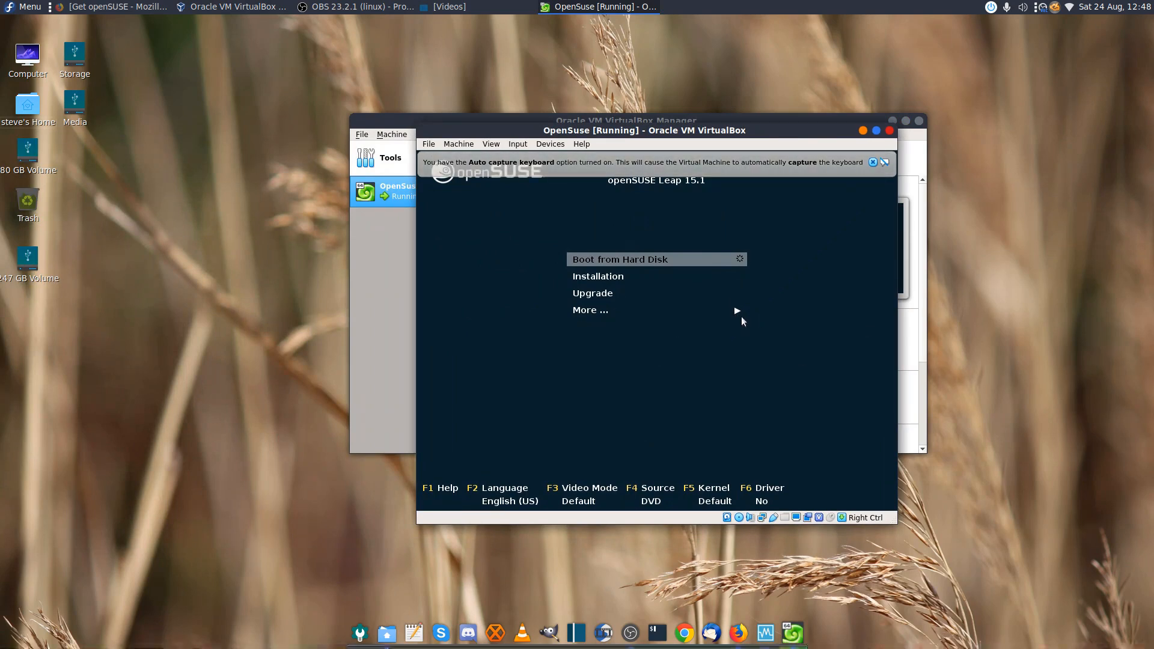
key("Down")
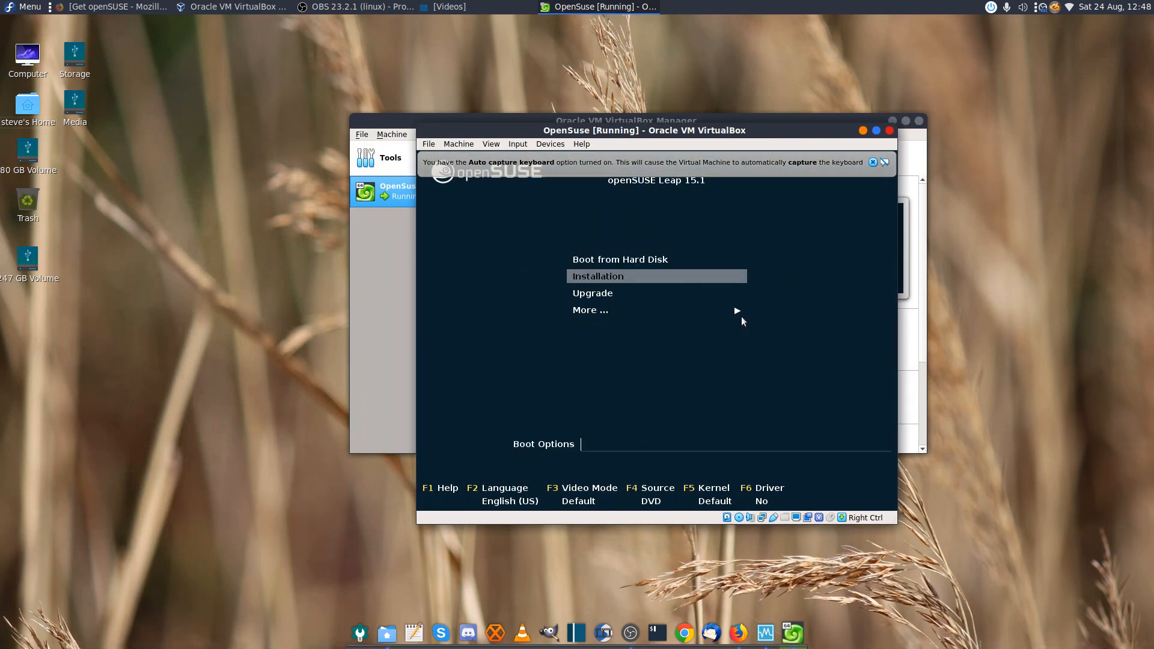
key("Return")
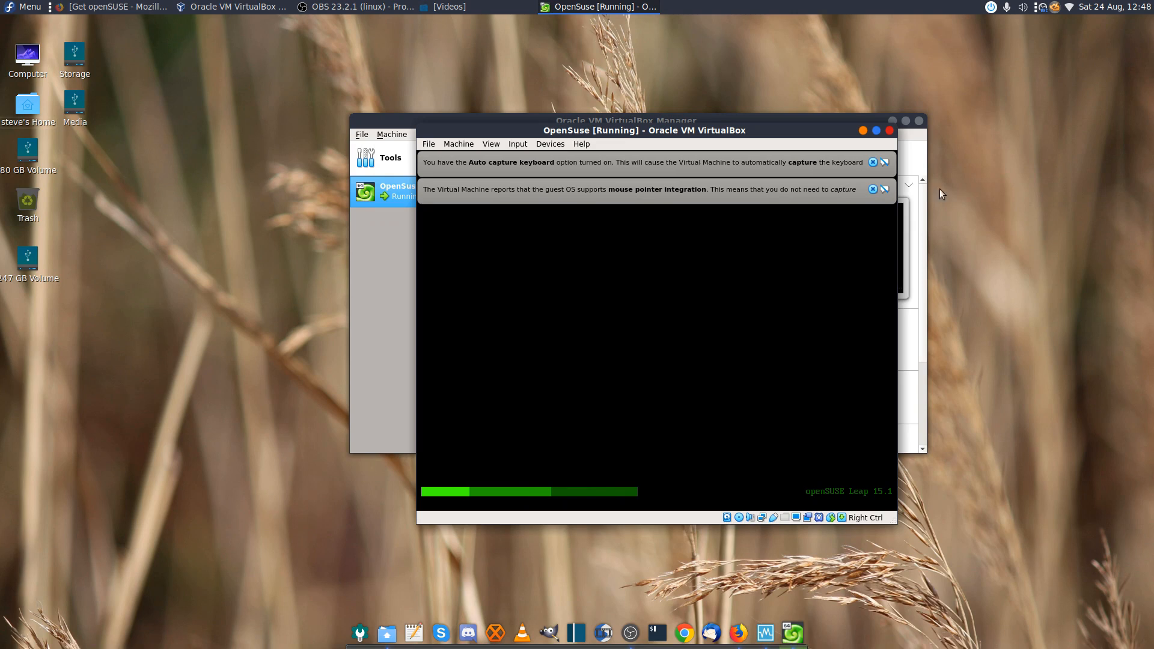
Dismiss the auto-capture keyboard and mouse integration notices, then rearrange the Manager and VM windows
left_click(872, 163)
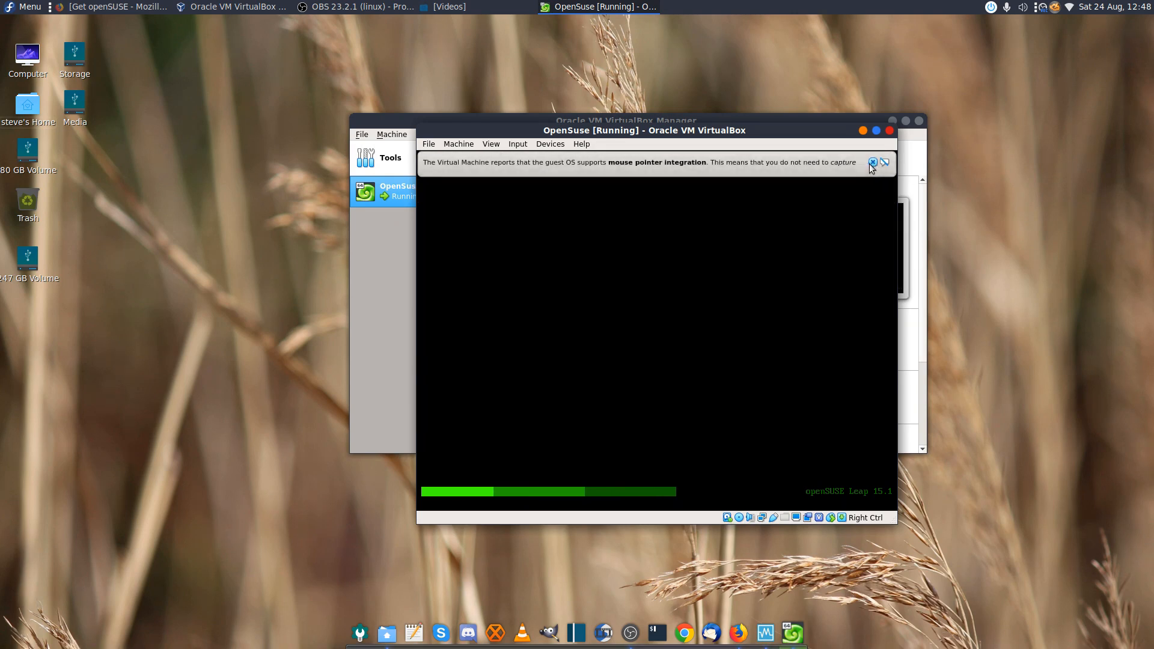
left_click(873, 163)
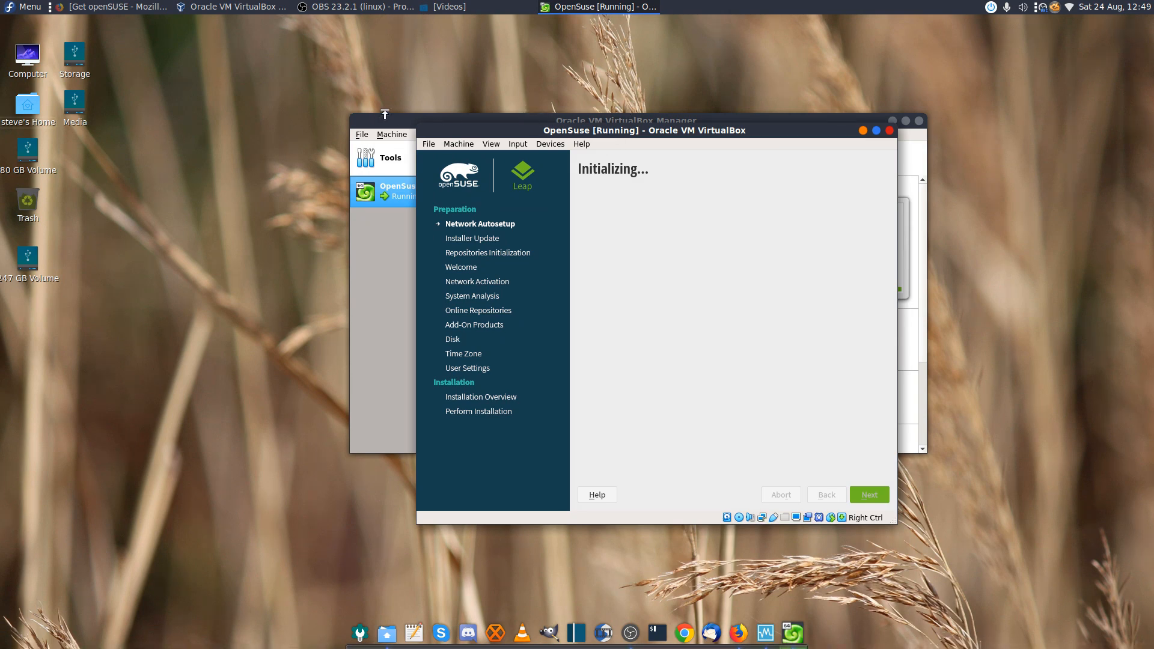
left_click(407, 118)
left_click_drag(407, 118, 324, 61)
left_click(893, 228)
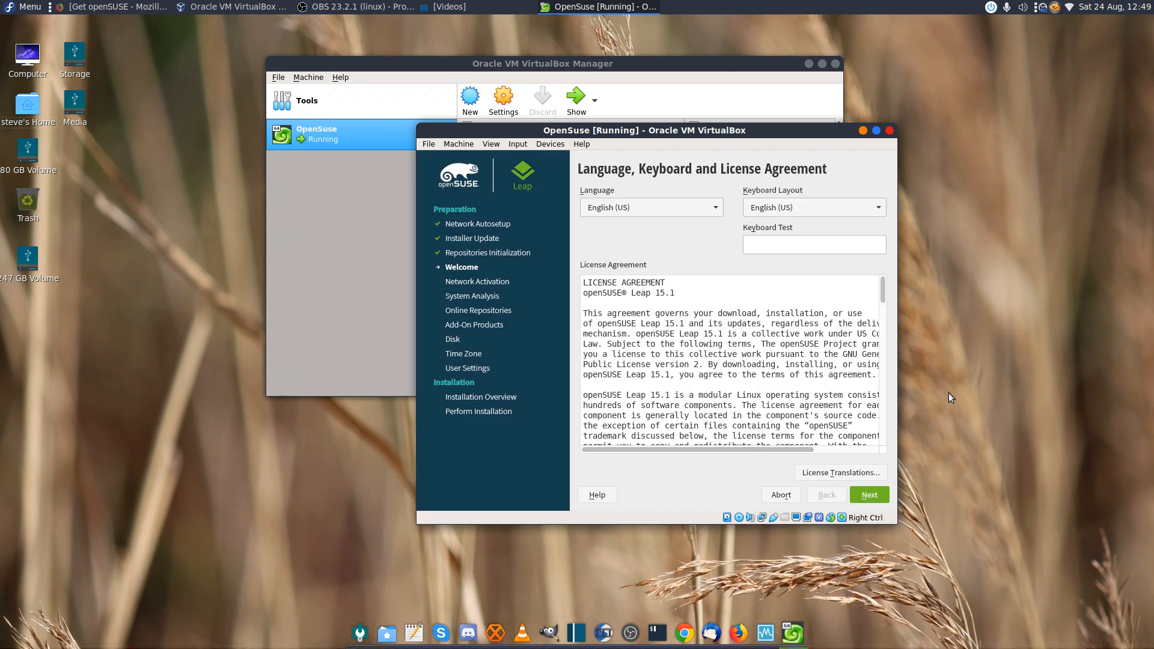
Set the installer language to English (UK), scroll through the license, and continue
left_click(713, 209)
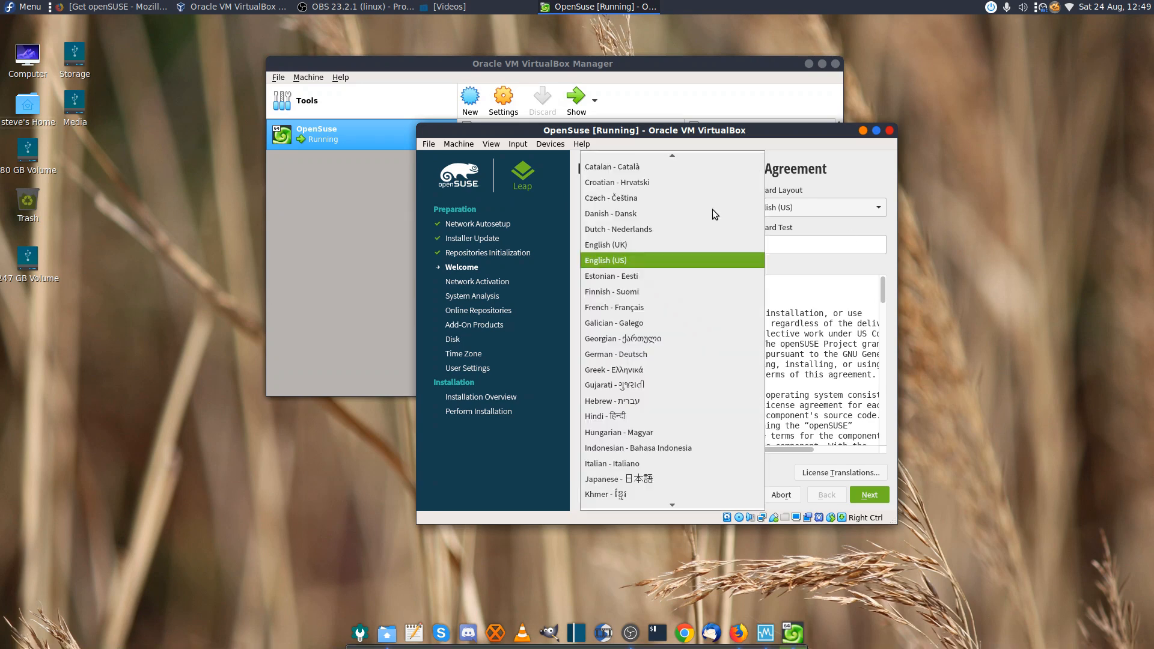
left_click(684, 246)
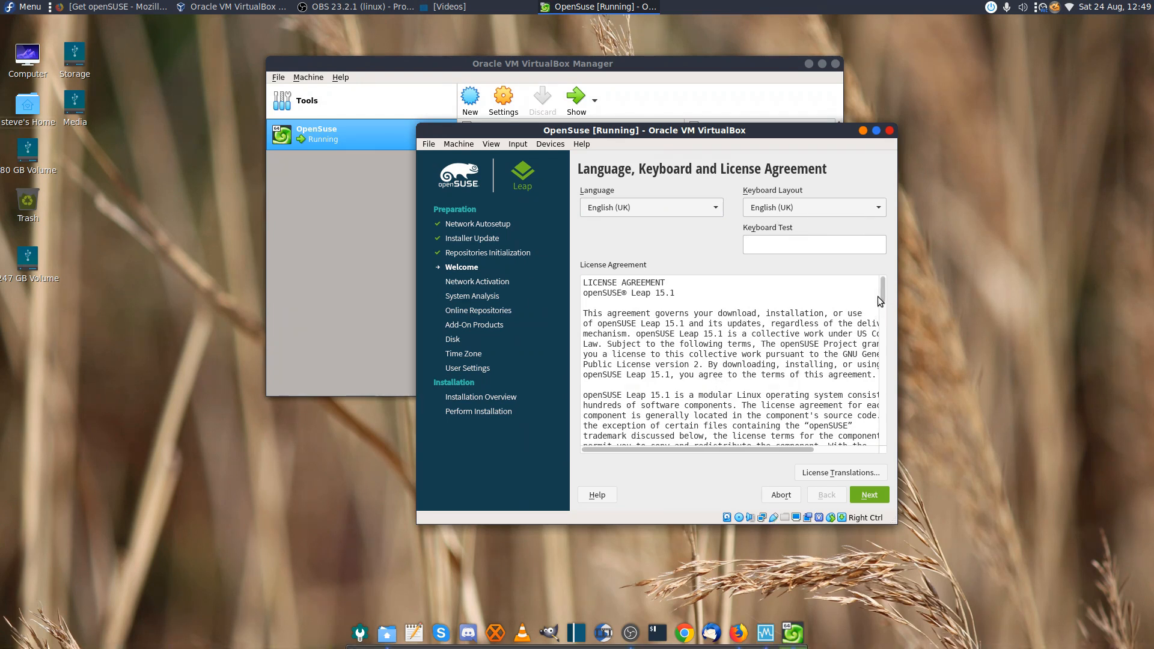
left_click_drag(884, 299, 874, 457)
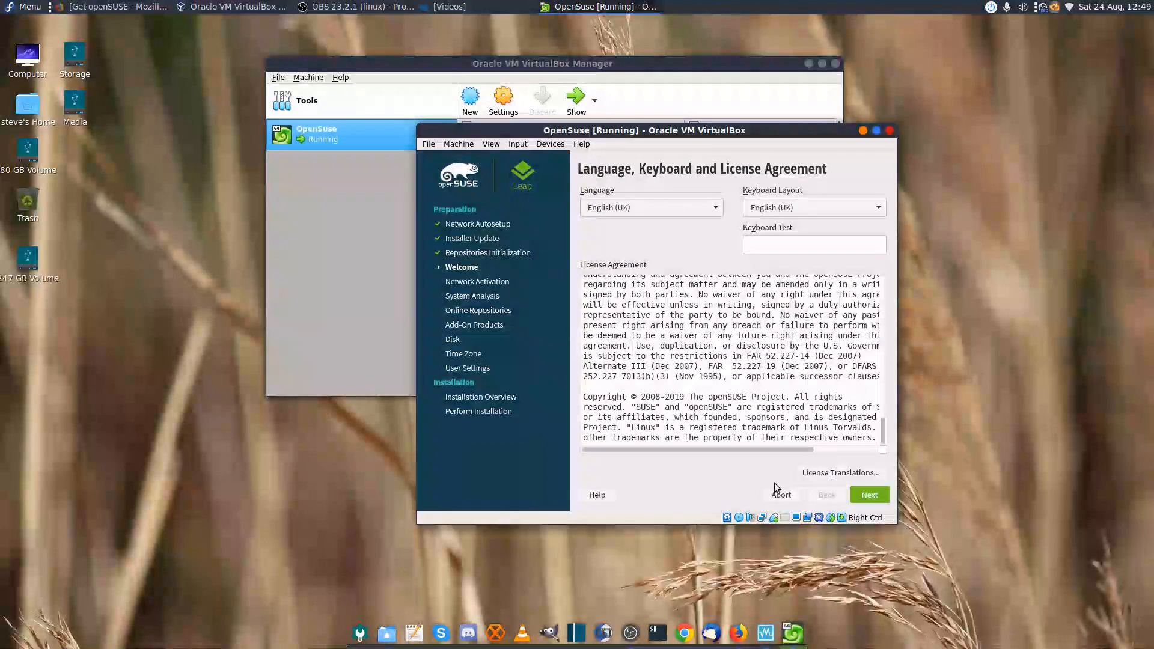
left_click(871, 496)
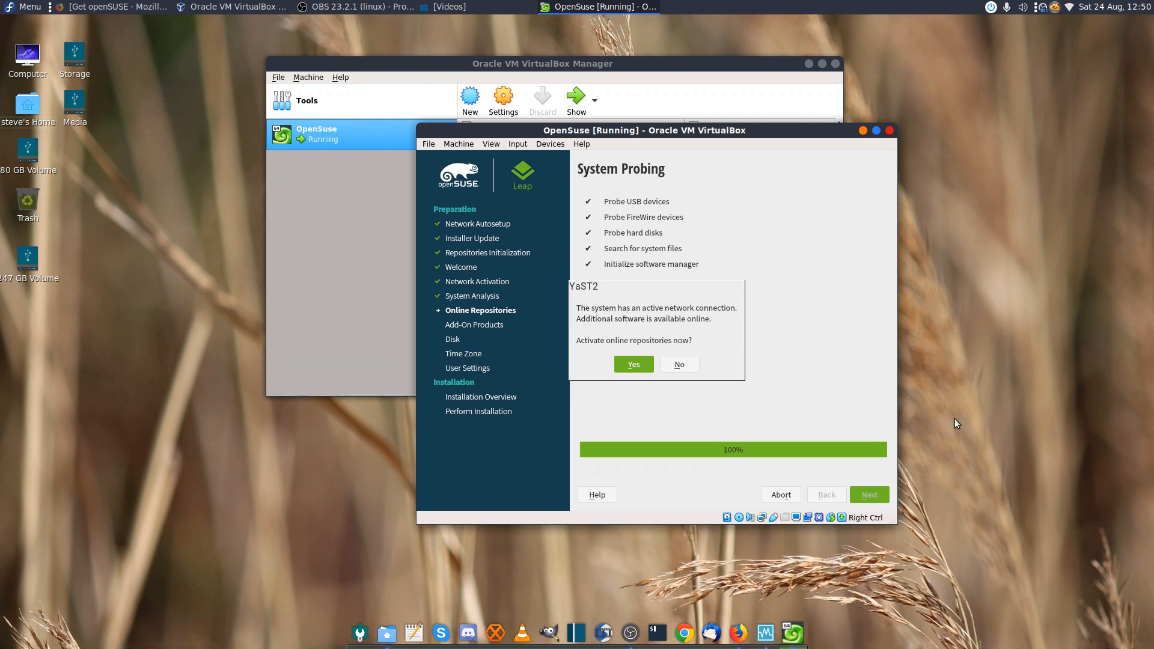
Answer Yes to 'Activate online repositories now?'
left_click(641, 363)
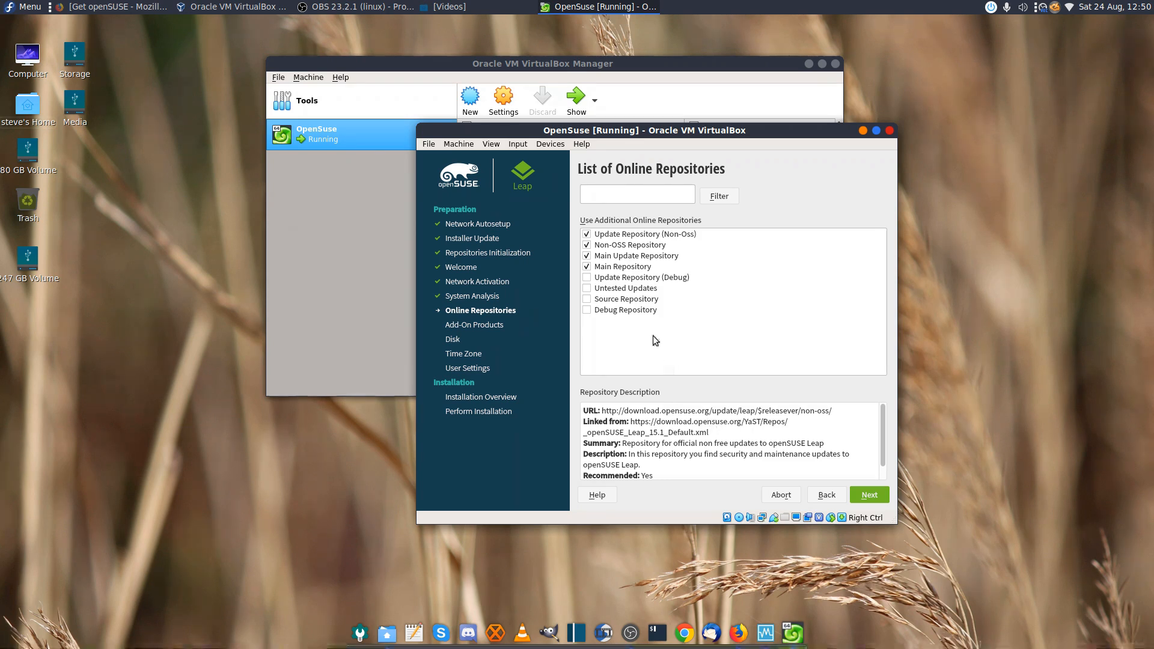
Accept the four ticked online repositories and continue to System Role
left_click(869, 497)
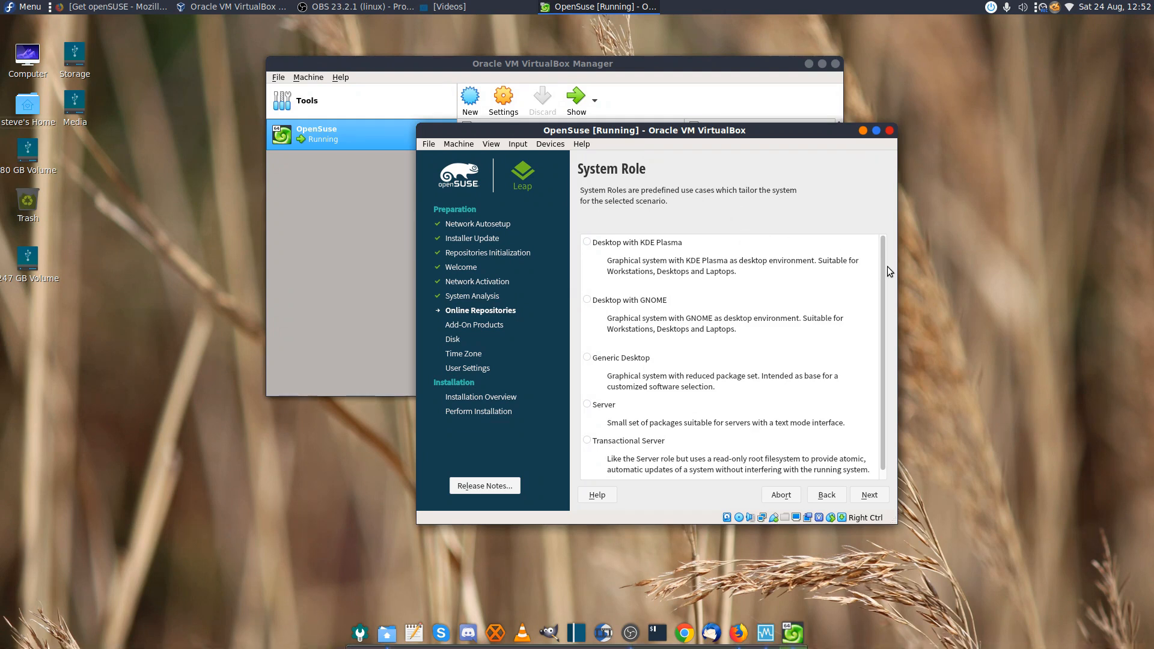
Select the Desktop with KDE Plasma system role and continue
left_click_drag(881, 266, 884, 291)
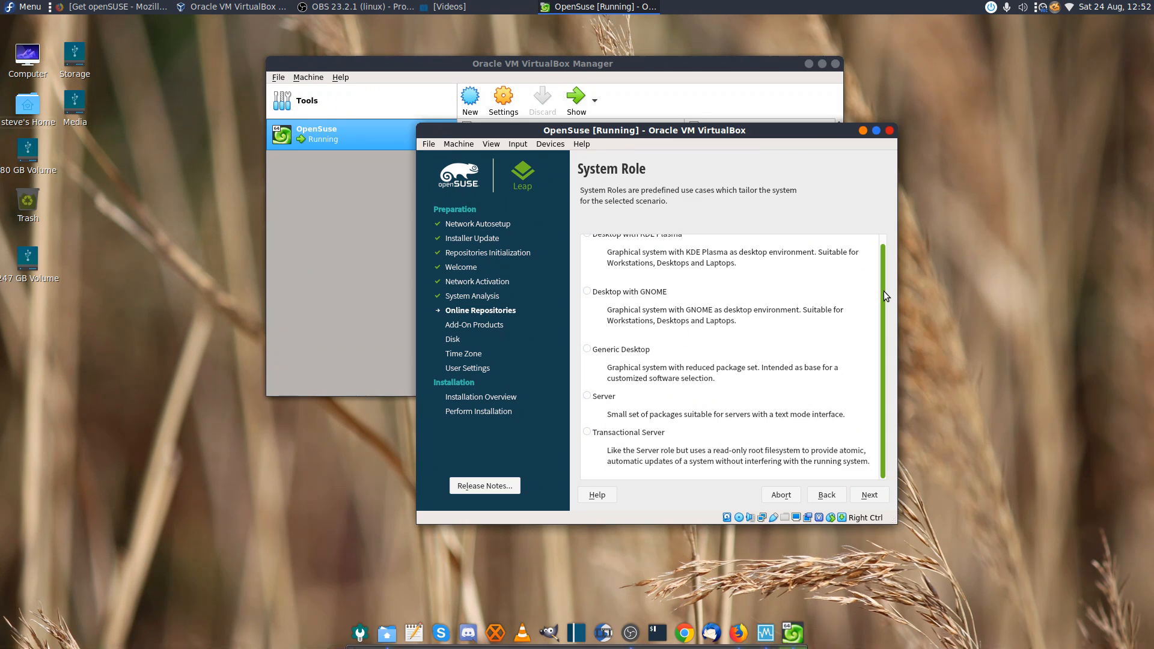
left_click_drag(883, 290, 880, 261)
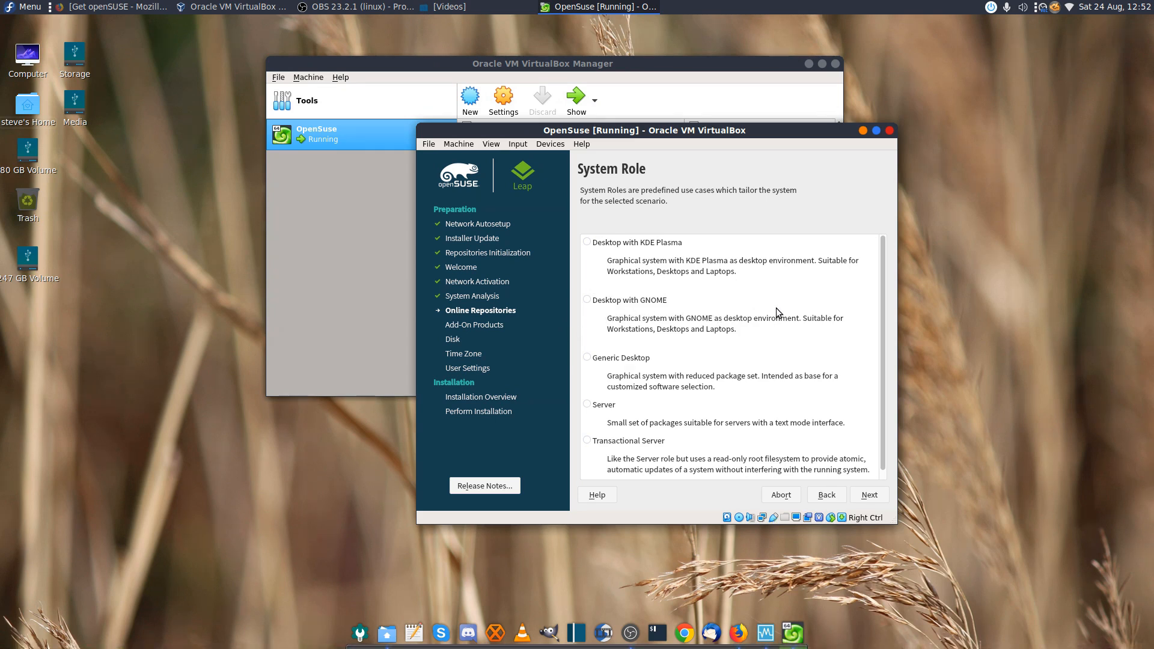
left_click(587, 242)
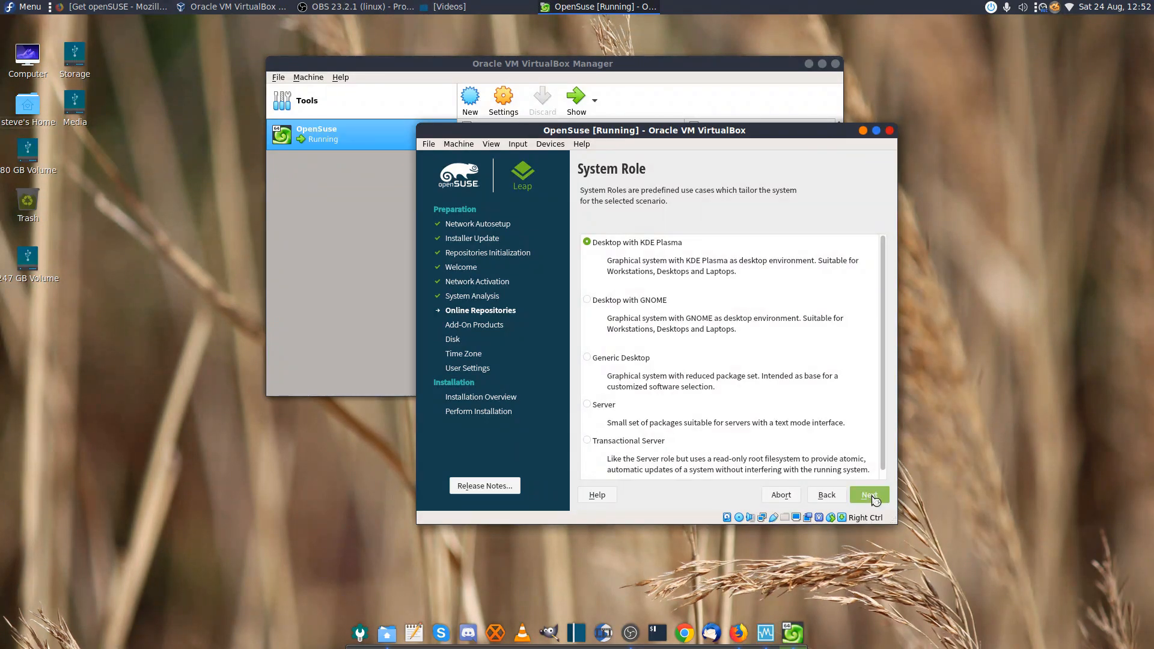
left_click(873, 496)
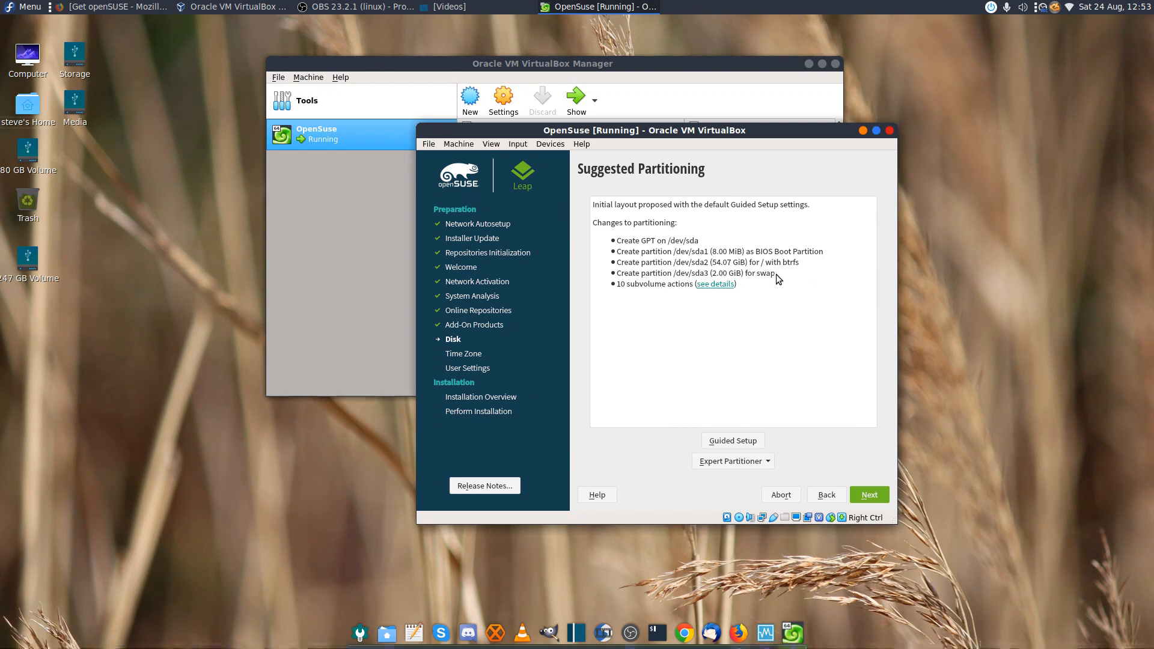
Expand the 10 subvolume actions in Suggested Partitioning, then accept the partitioning
left_click(714, 284)
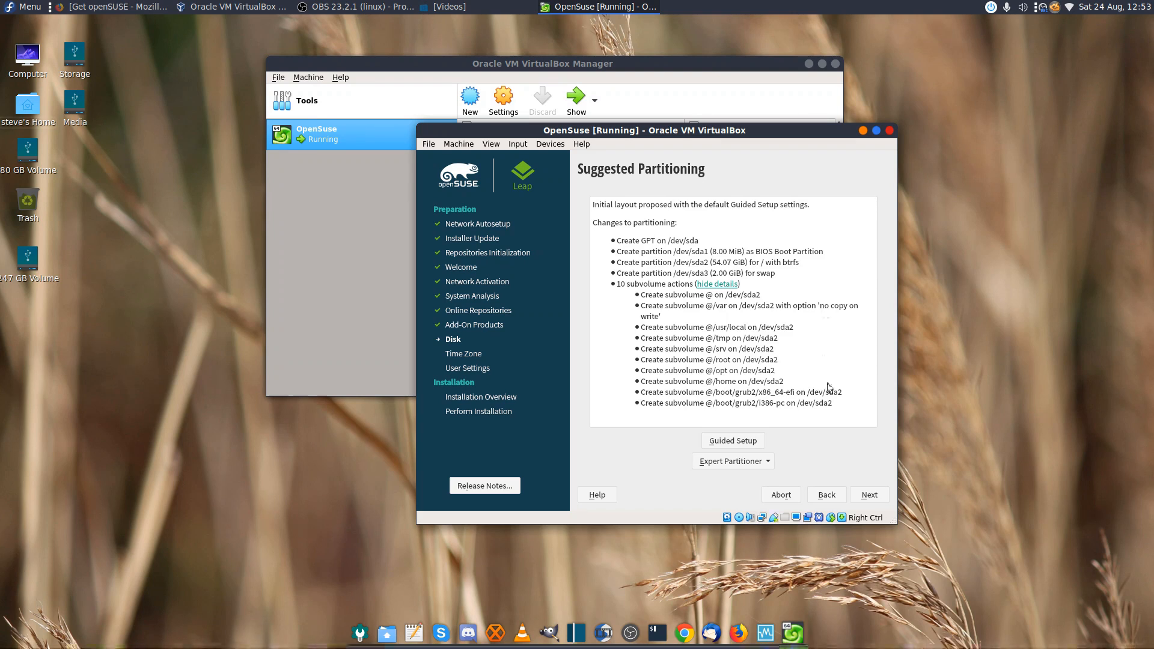
left_click(877, 496)
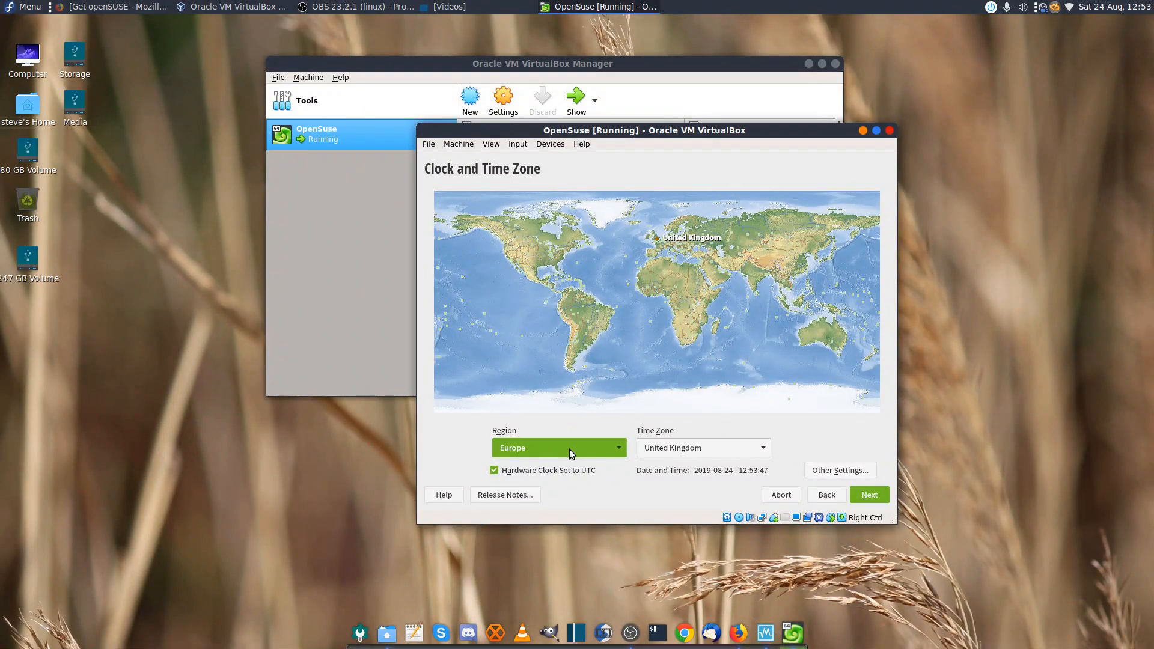
Keep Region Europe and Time Zone United Kingdom and continue
left_click(870, 494)
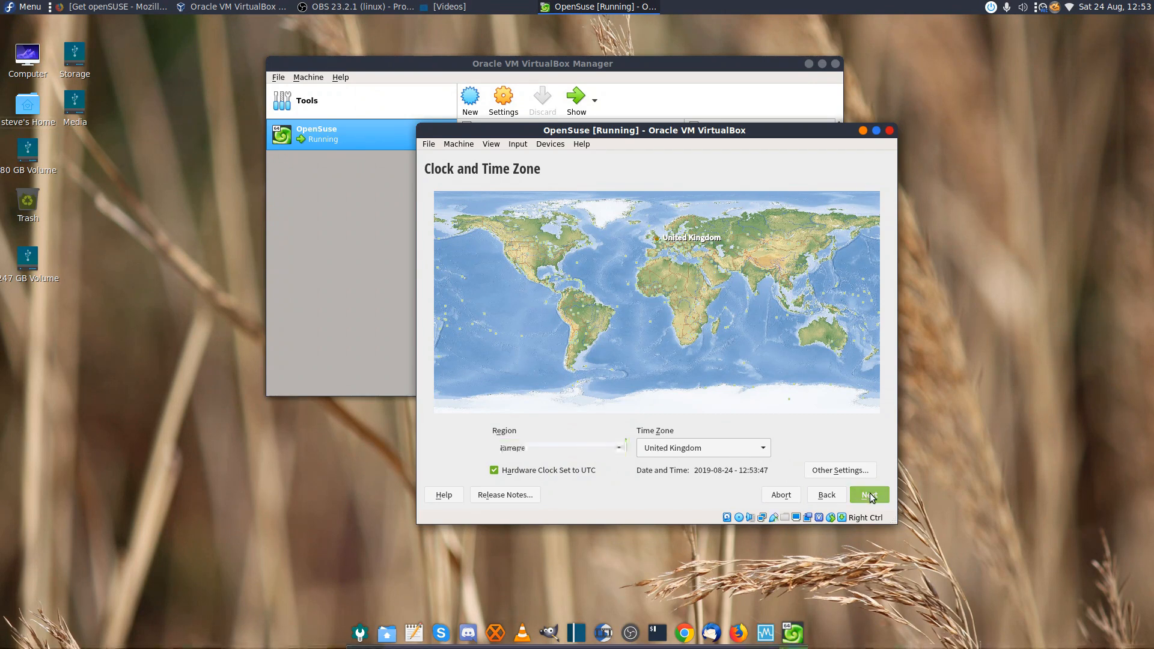
Enter the new user's name and password, and turn off Automatic Login
type("otb")
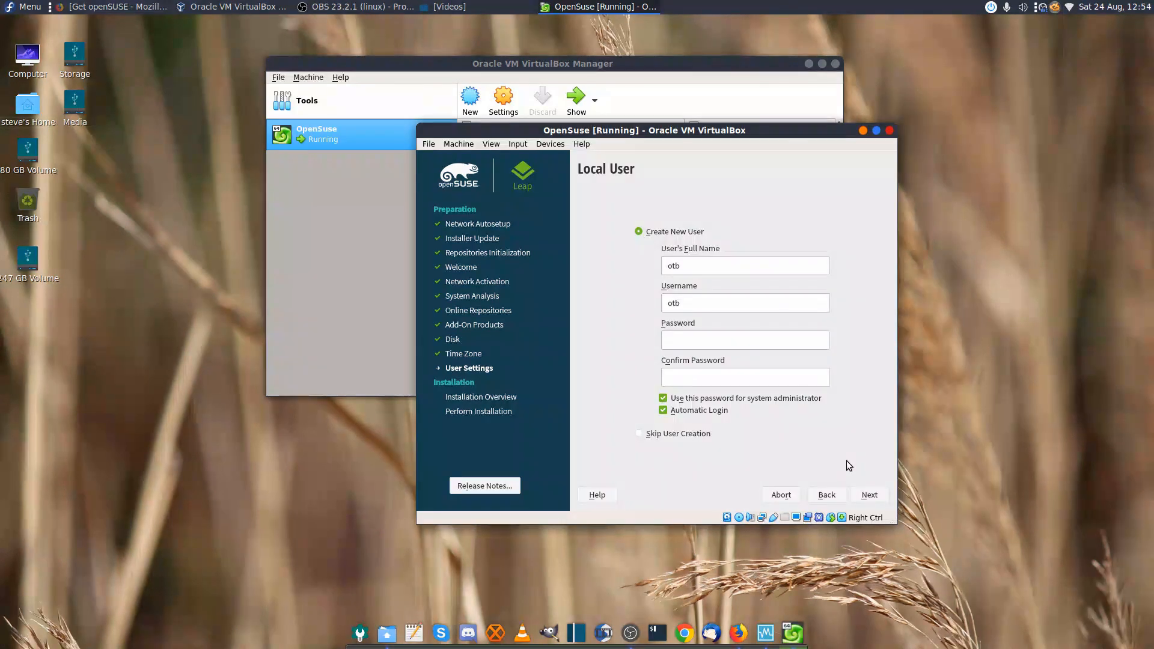
key("Tab")
key("Tab")
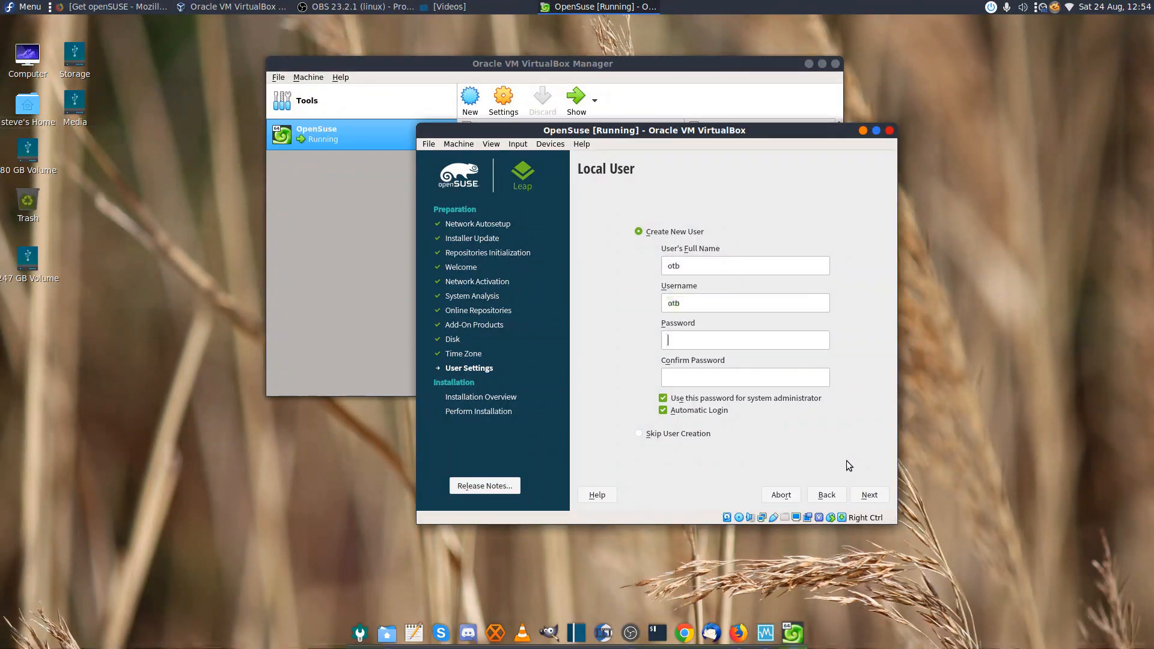
type("o*************")
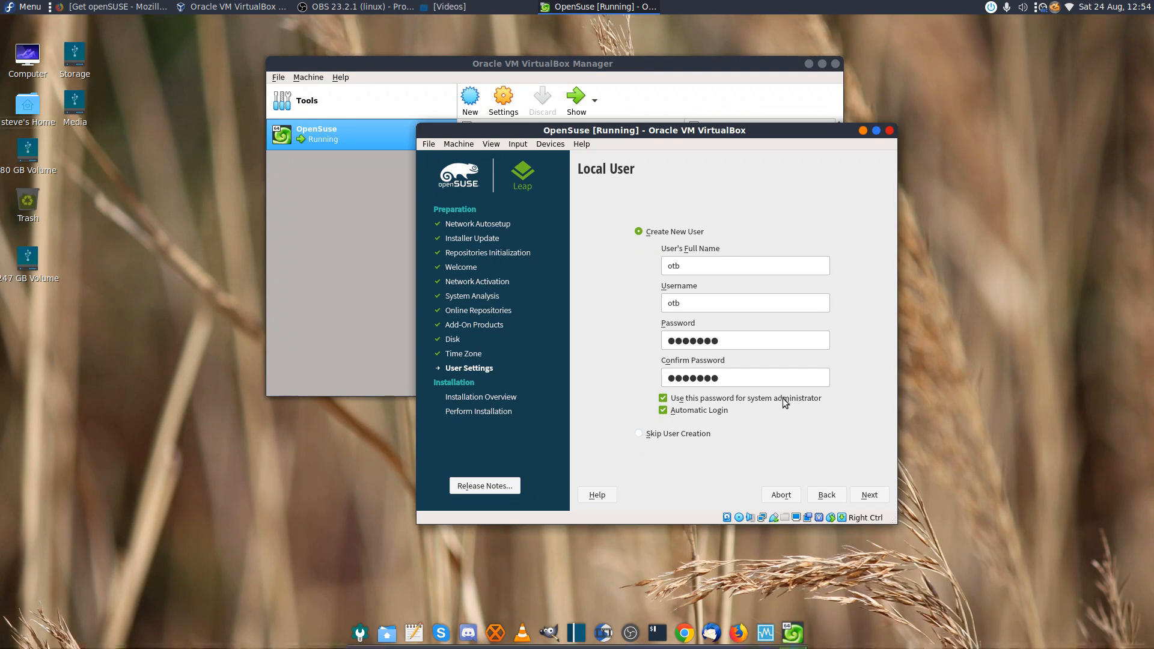
left_click(663, 411)
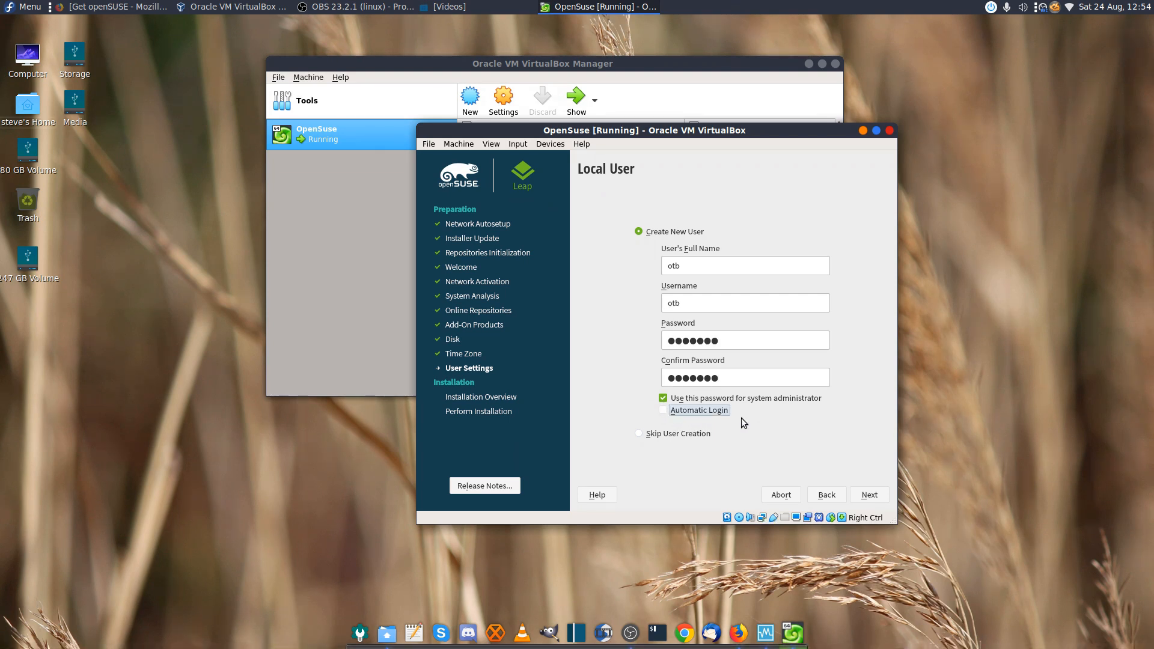
Advance to Installation Settings and review the KDE Plasma patterns (4.7 GiB), graphical mode, firewall and NetworkManager
left_click(869, 495)
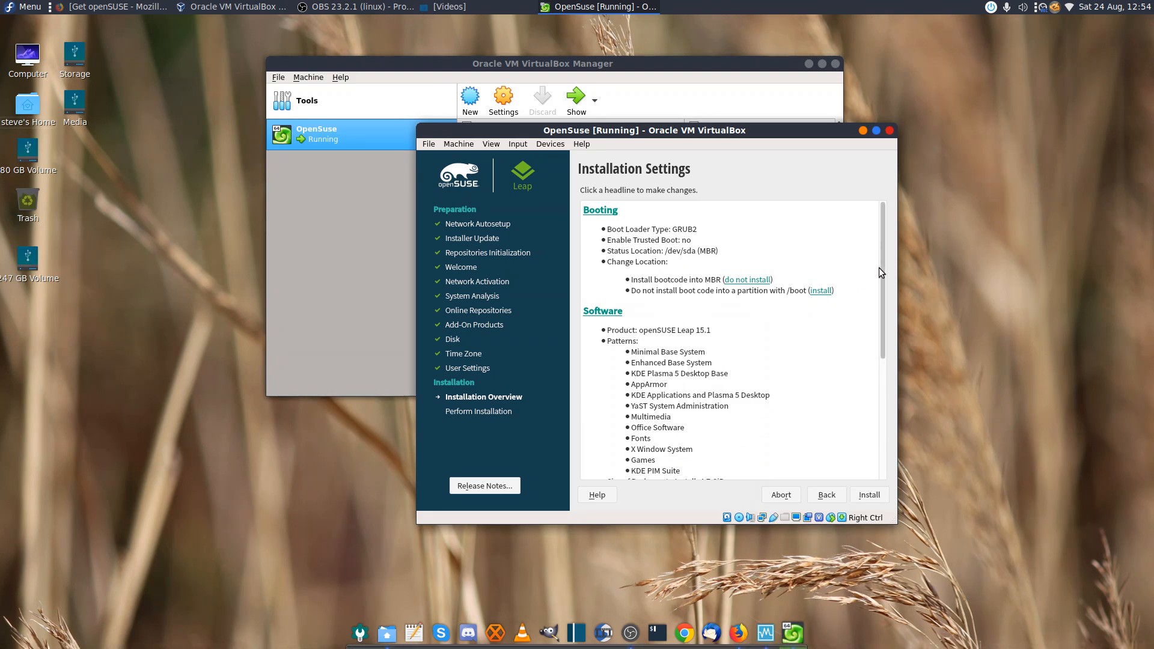
left_click_drag(881, 277, 885, 332)
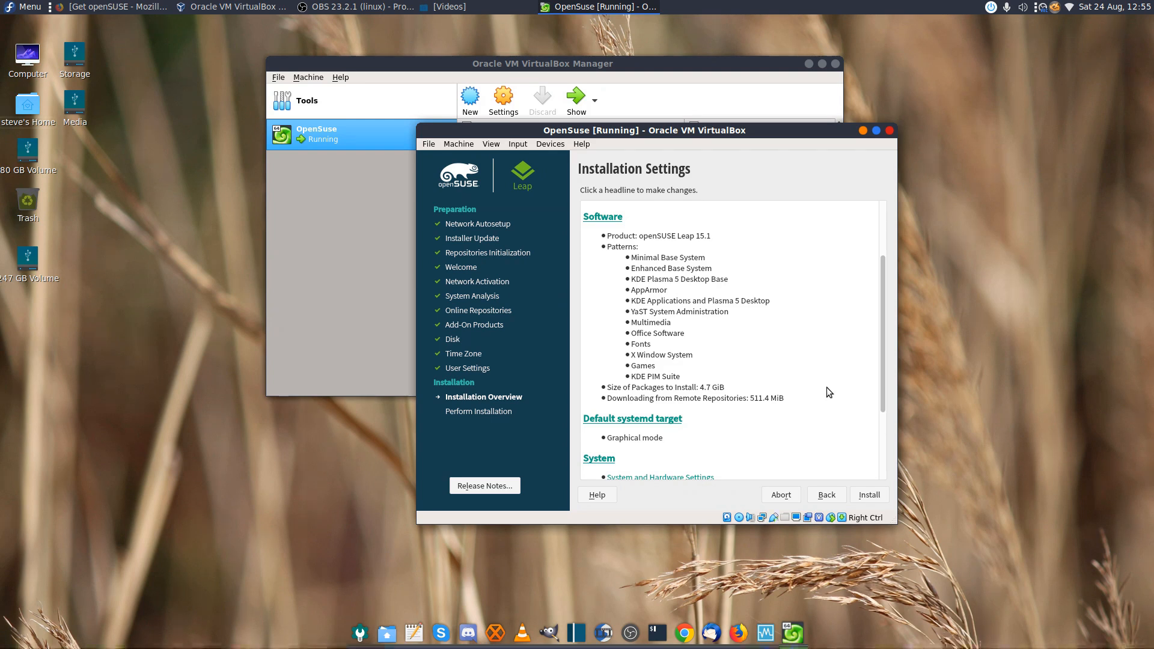
left_click_drag(884, 381, 889, 453)
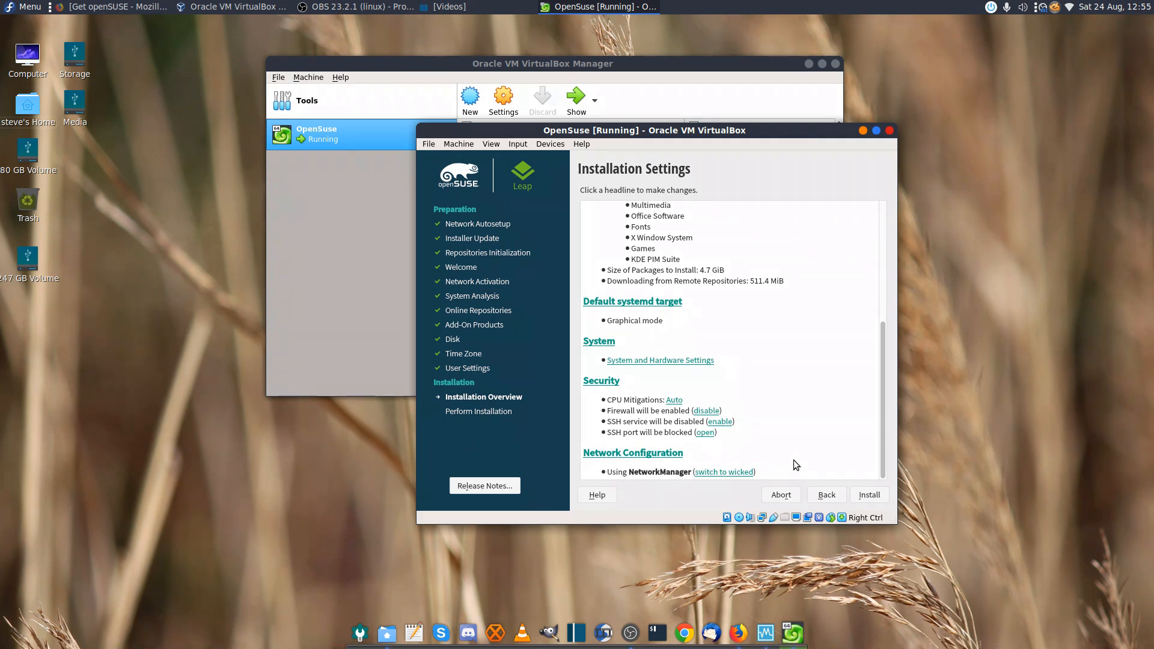
scroll(798, 445, "up", 5)
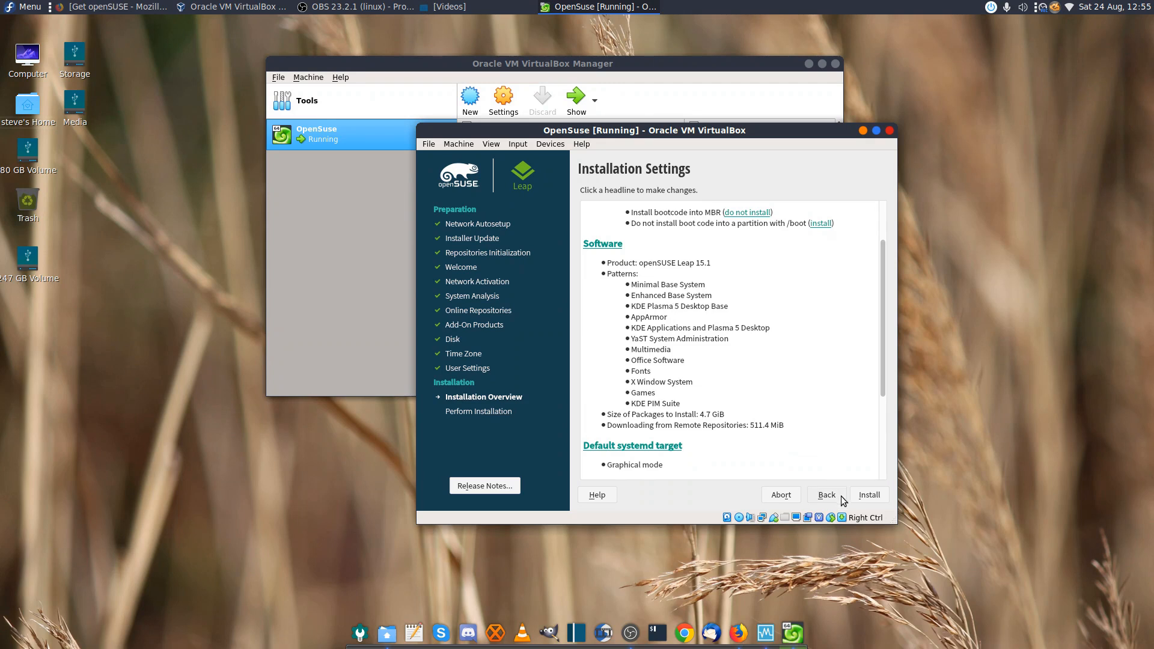
Start the installation with these settings and confirm it in the Confirm Installation dialog
left_click(869, 495)
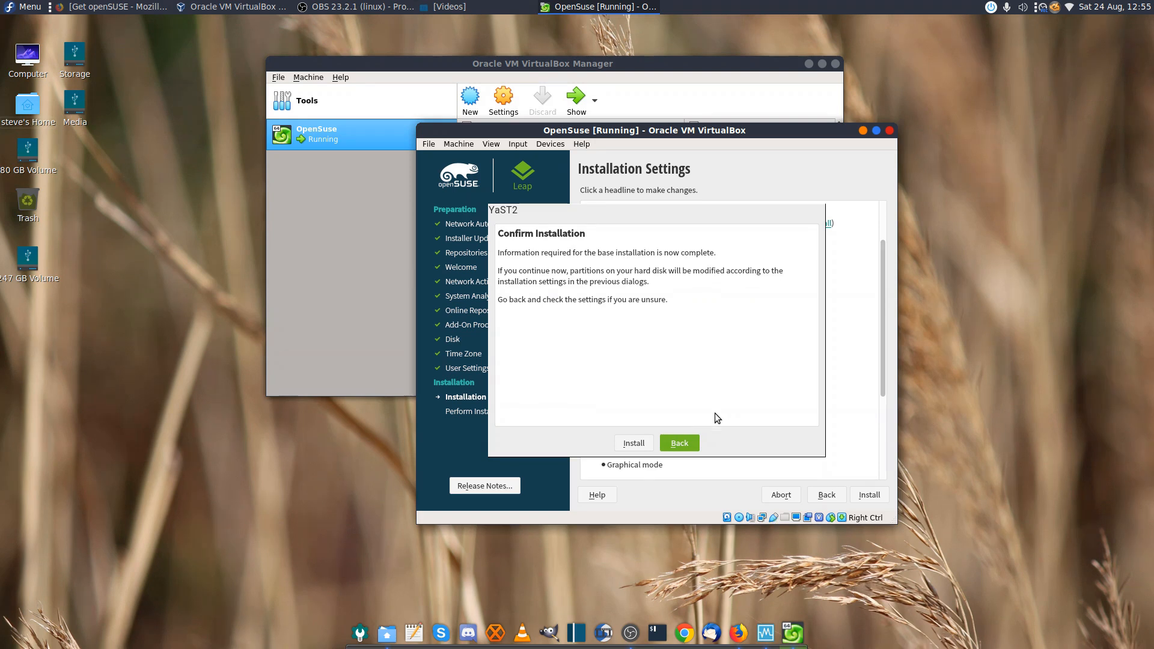
left_click(635, 445)
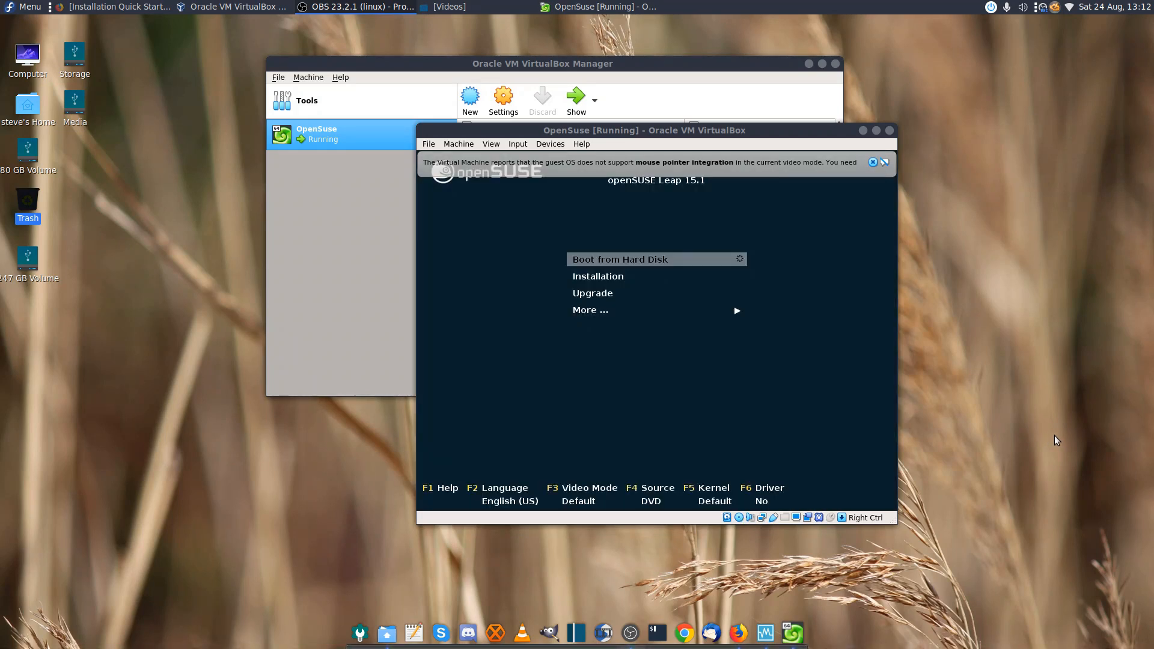
Capture mouse and keyboard into the VM and boot the openSUSE Leap 15.1 GRUB entry
left_click(1024, 417)
left_click(723, 260)
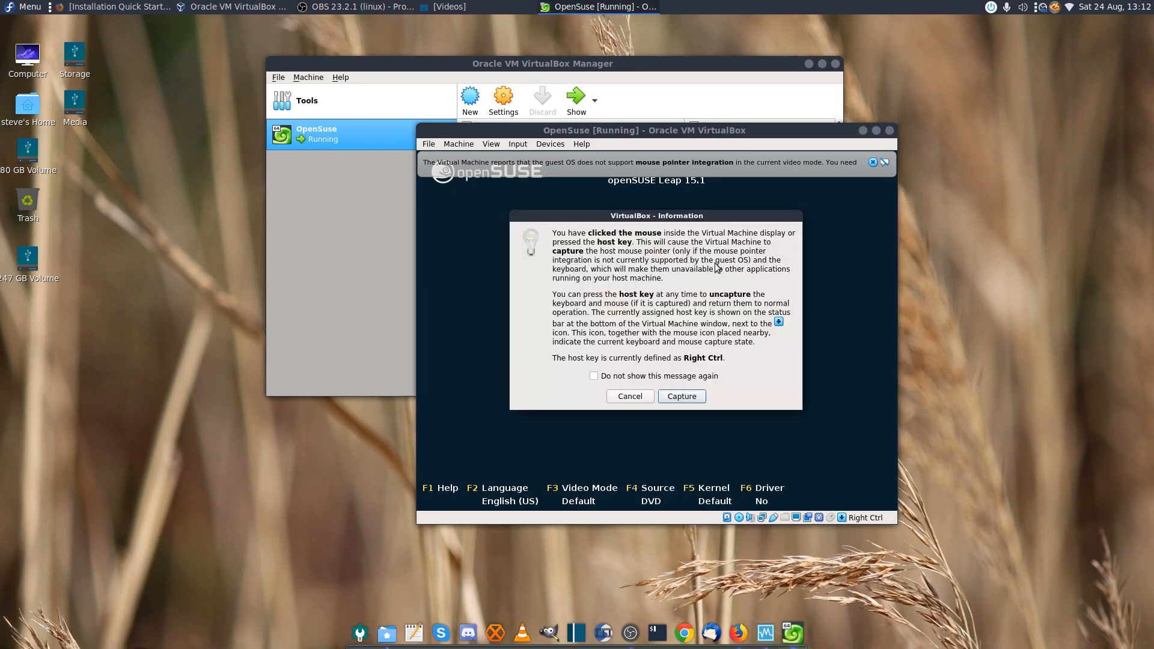
left_click(681, 397)
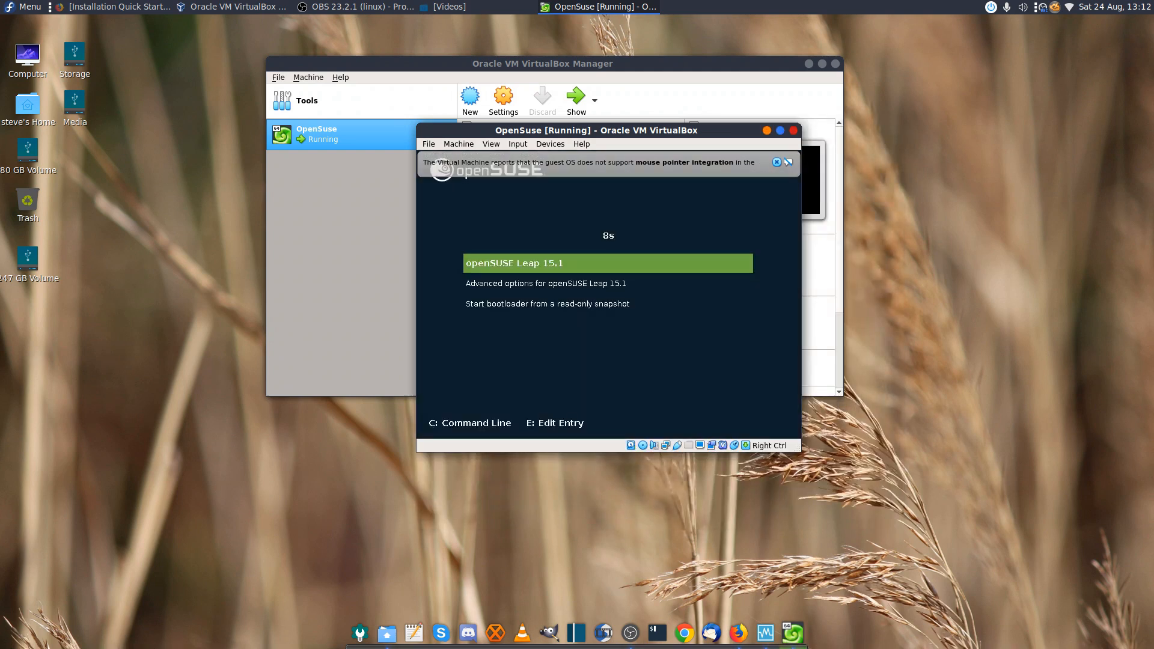
key("Return")
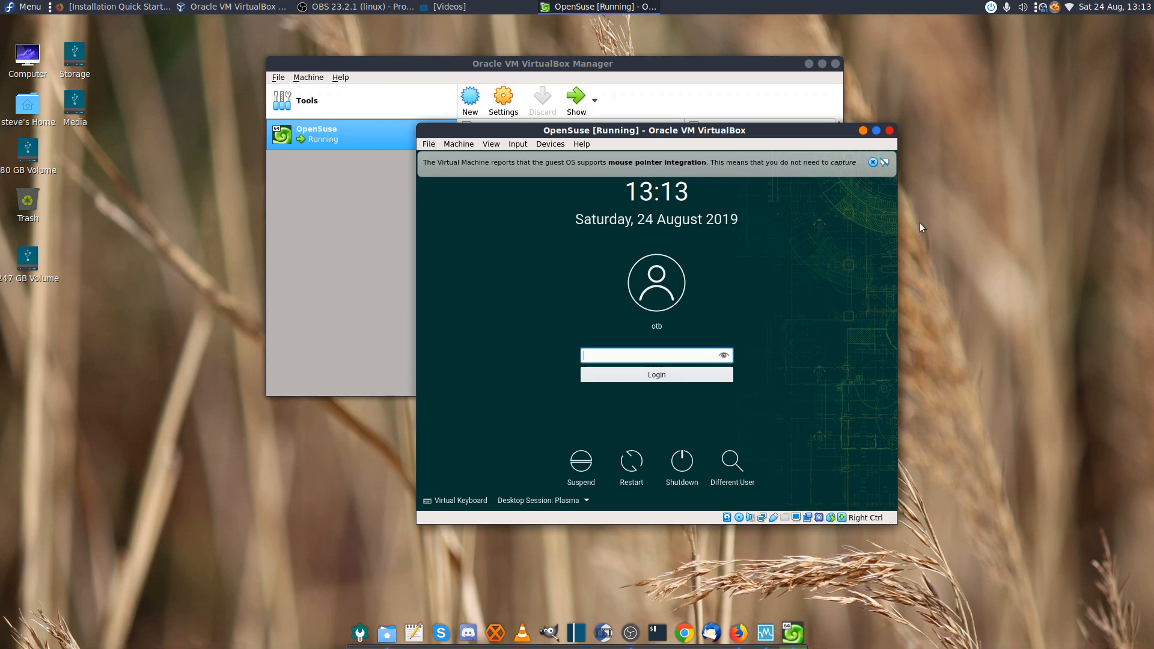
Dismiss the mouse integration notice and log in with the user's password
left_click(886, 162)
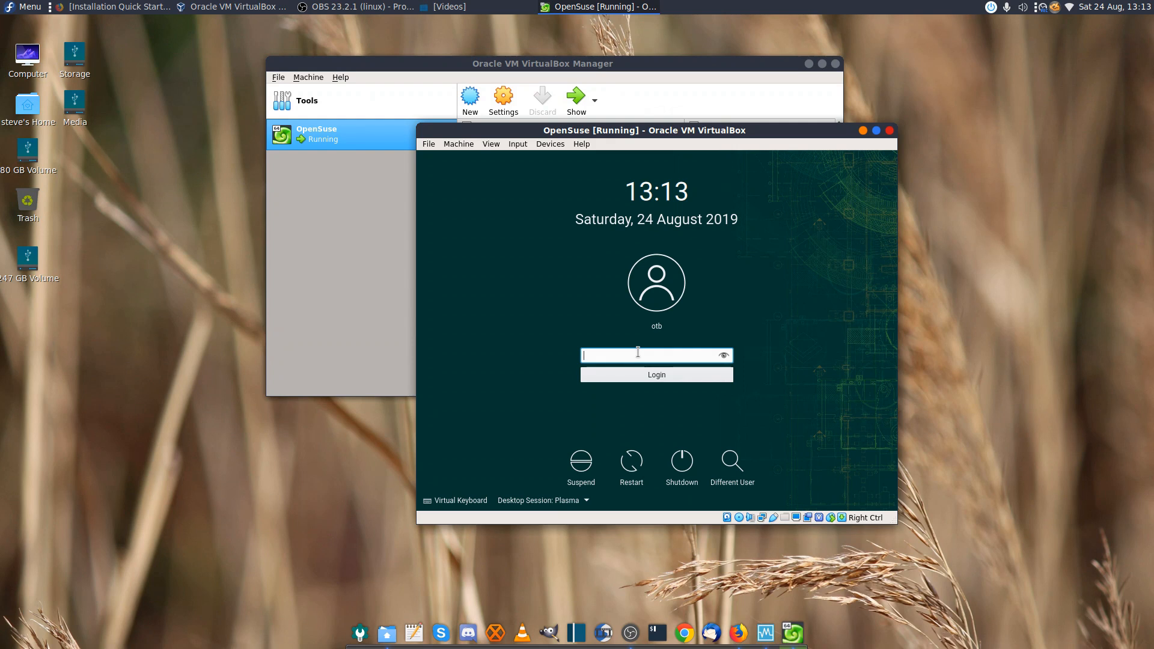
type("••")
key("Return")
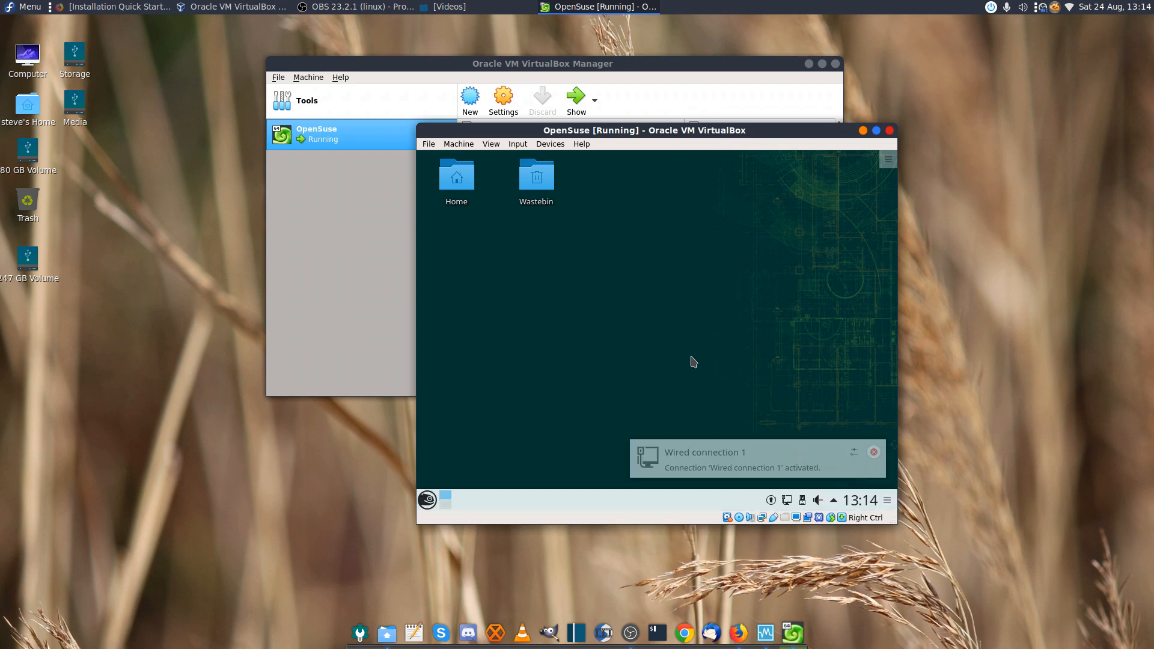
left_click(427, 500)
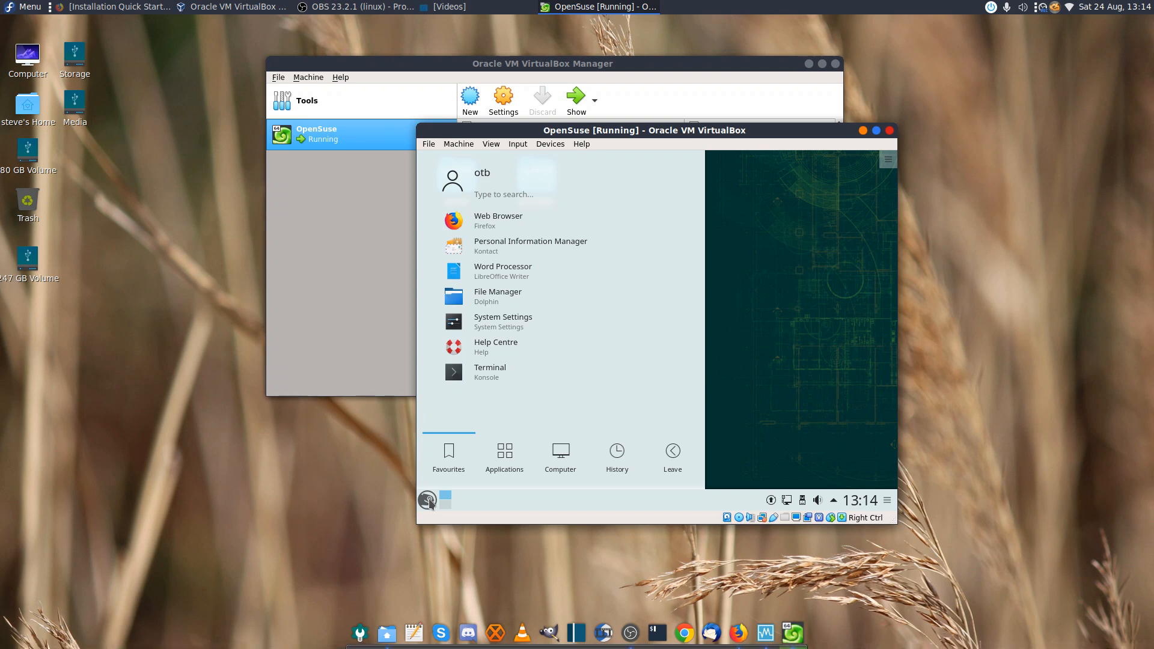
left_click(511, 325)
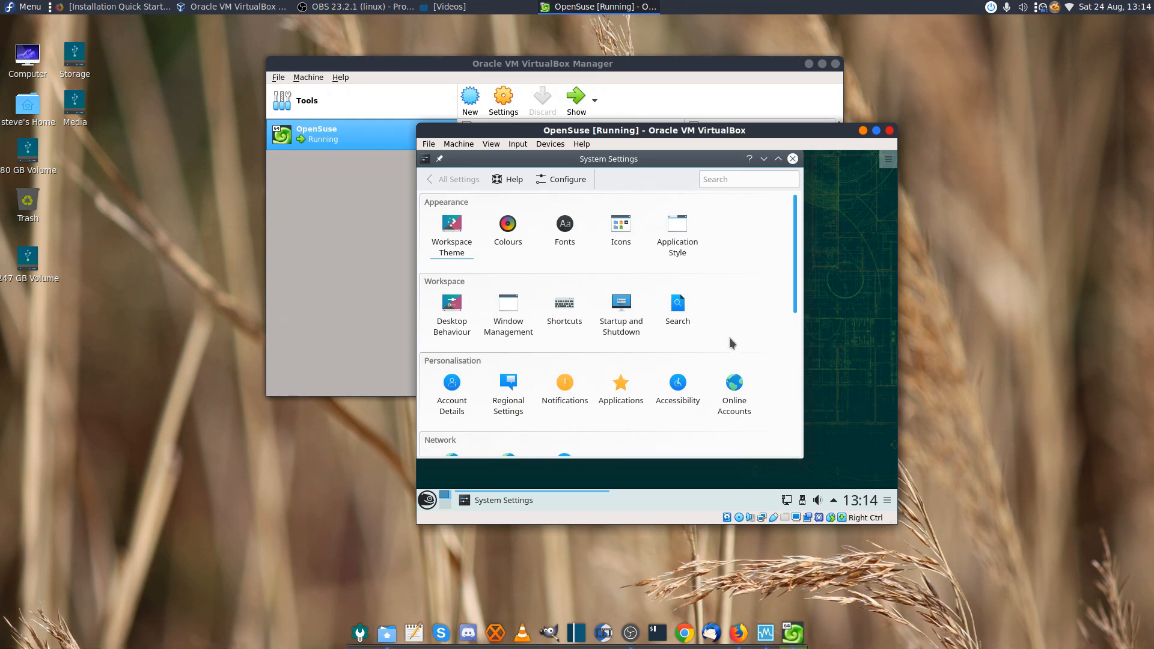
scroll(730, 342, "down", 2)
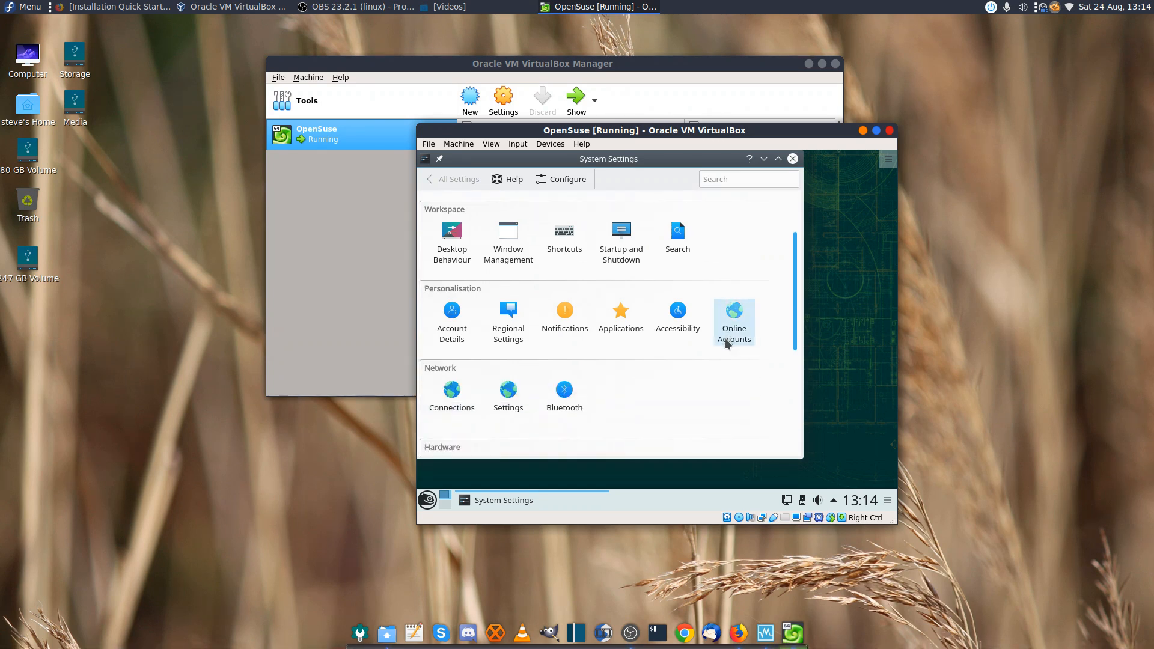
scroll(695, 367, "up", 1)
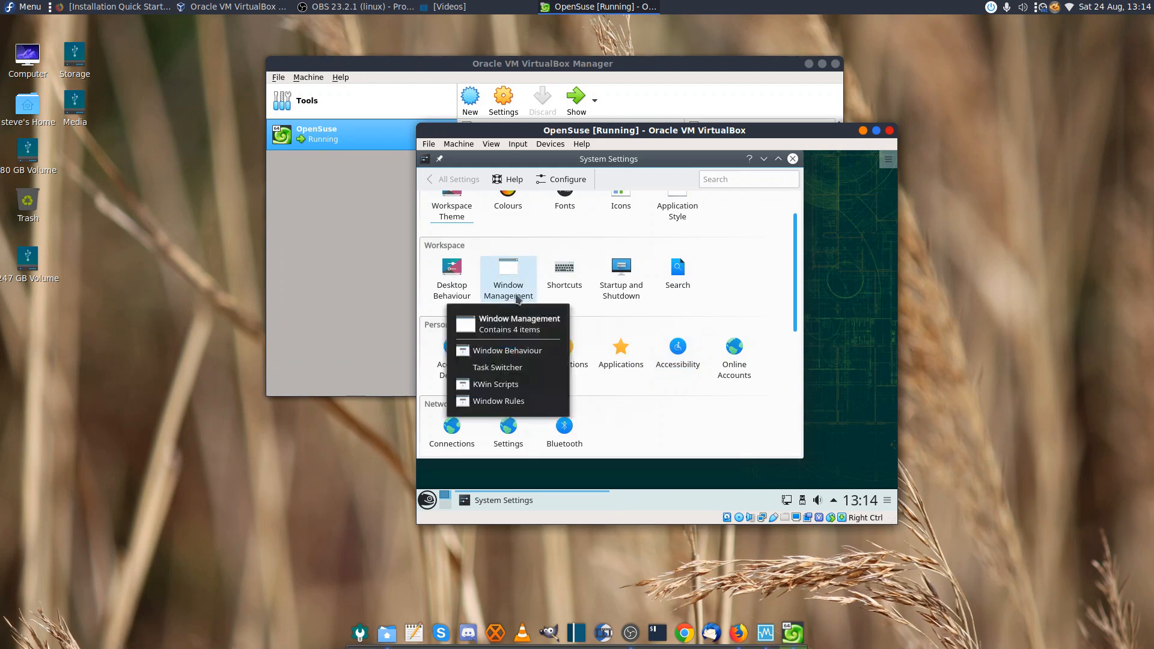
scroll(765, 301, "up", 1)
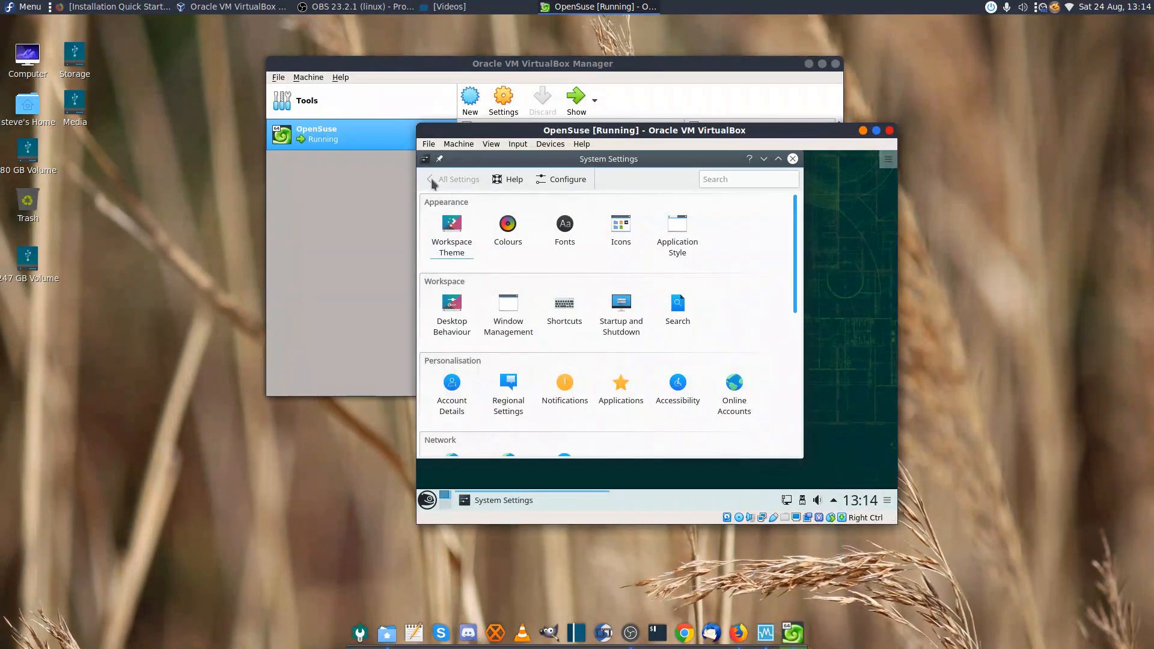
left_click(793, 159)
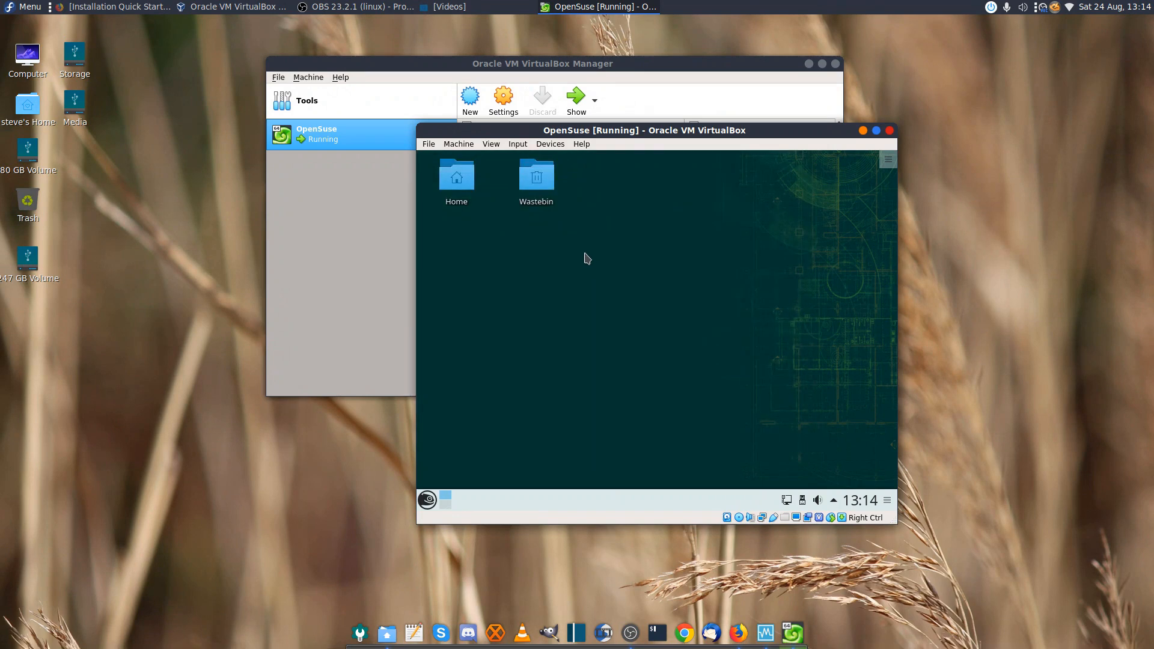
Open Desktop Folder Settings from the desktop context menu on its Location page, then request full-screen mode
right_click(577, 253)
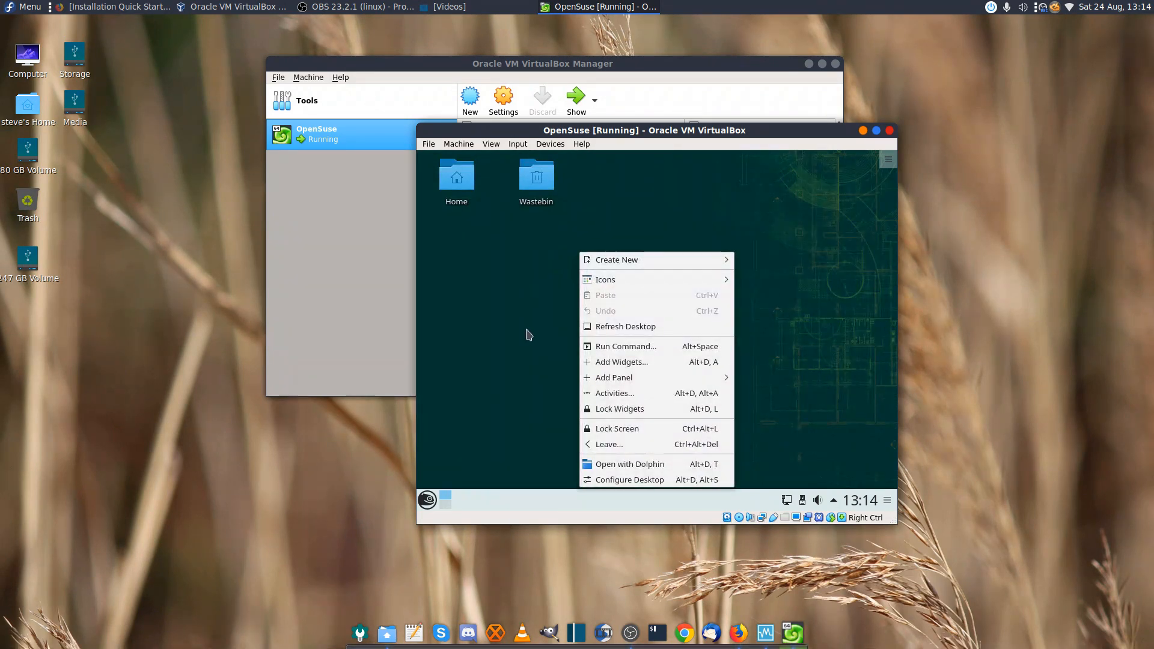
left_click(624, 479)
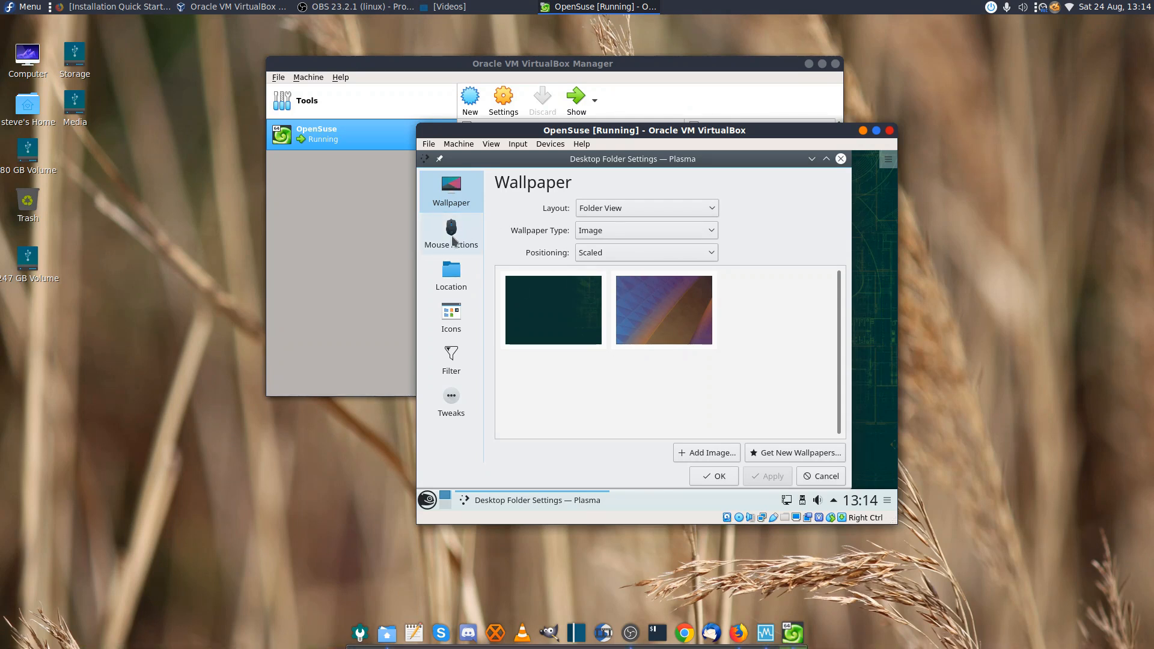
left_click(452, 239)
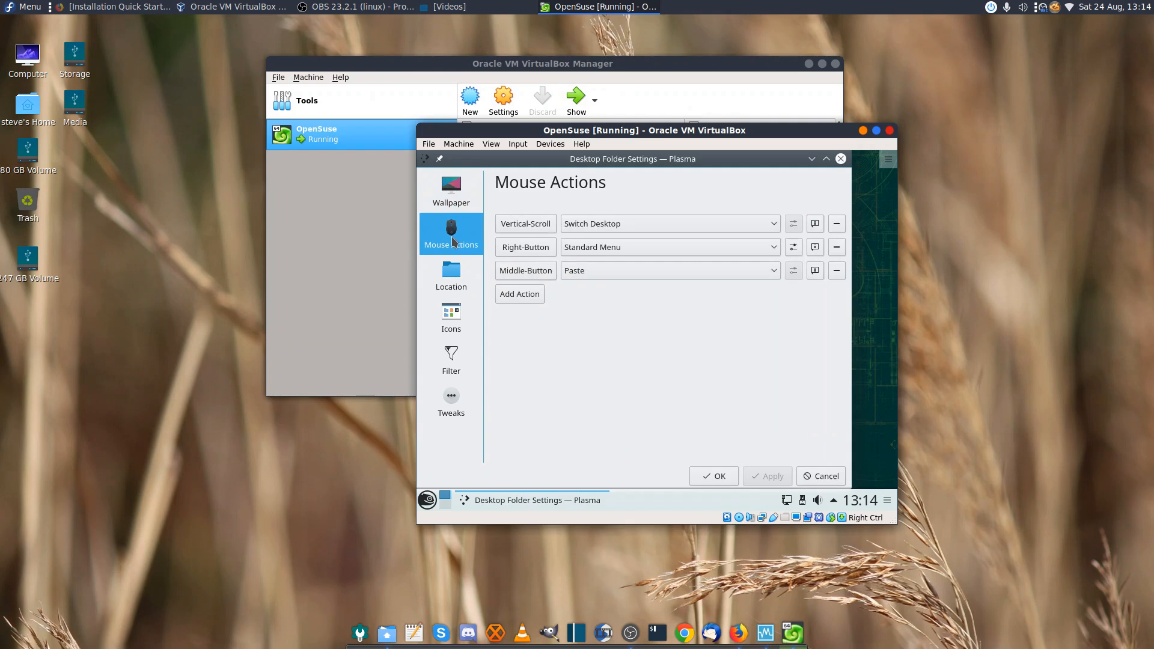
left_click(450, 289)
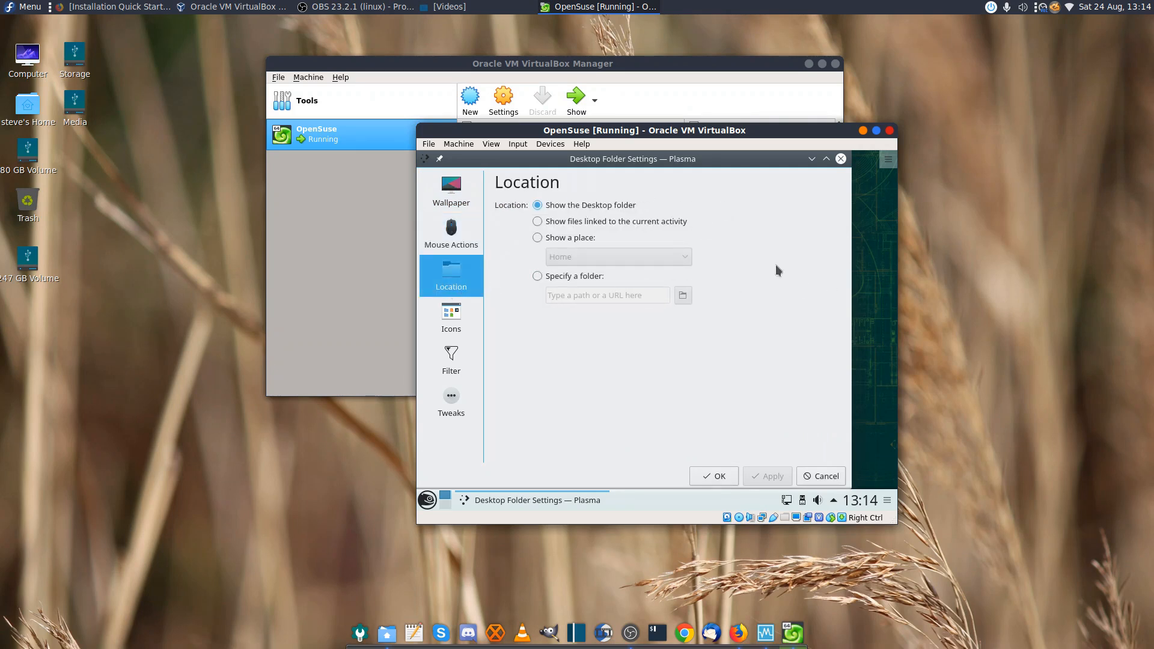
key("ctrl+f")
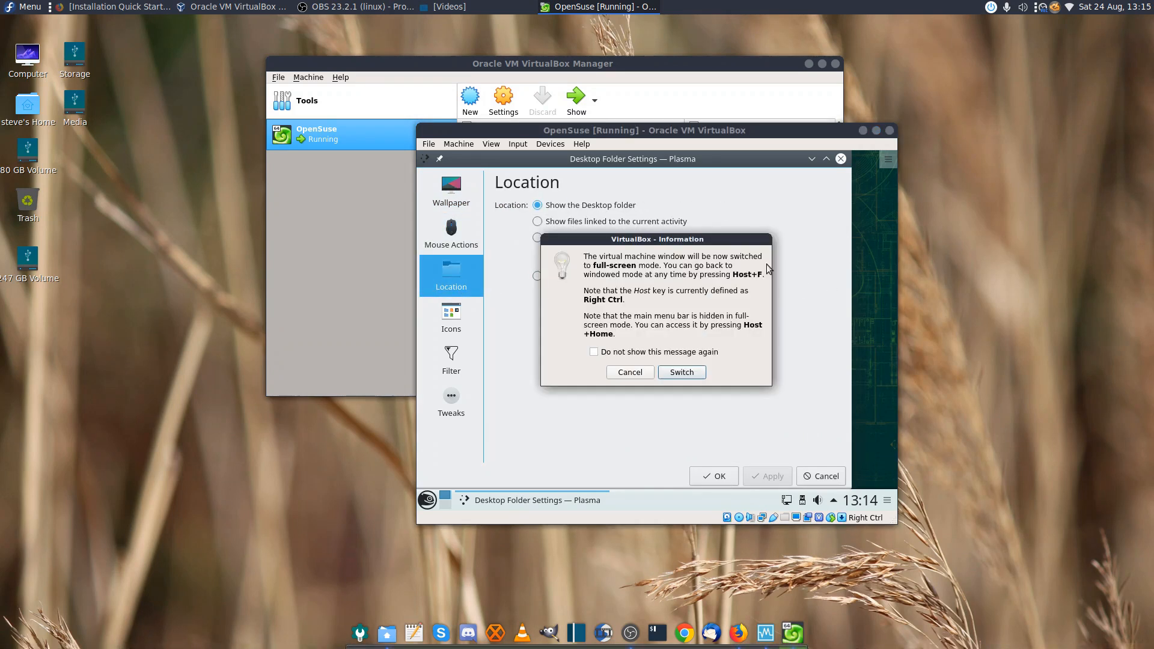
Confirm full-screen mode, close Desktop Folder Settings, and launch System Settings from the application launcher
left_click(679, 374)
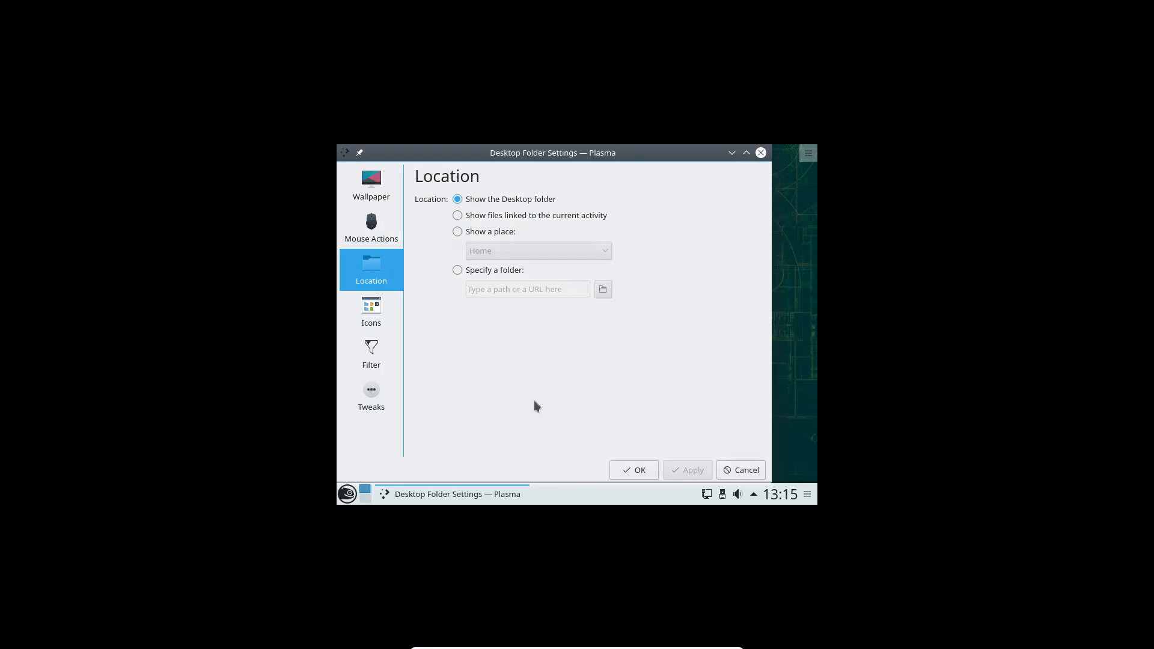
left_click(761, 152)
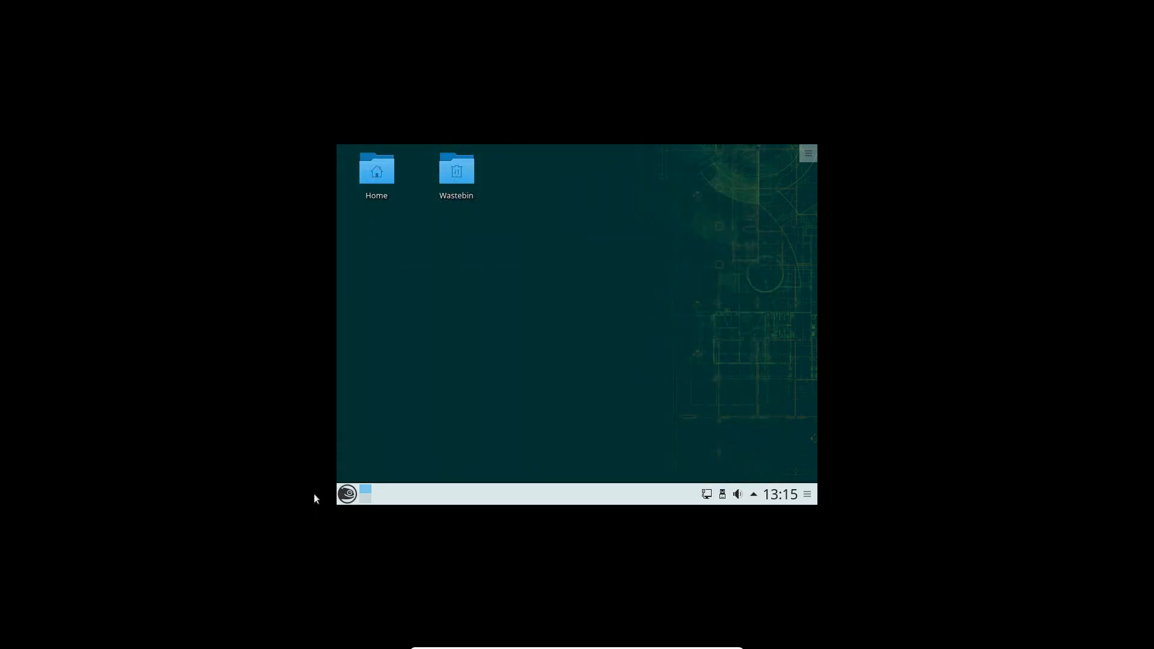
left_click(347, 496)
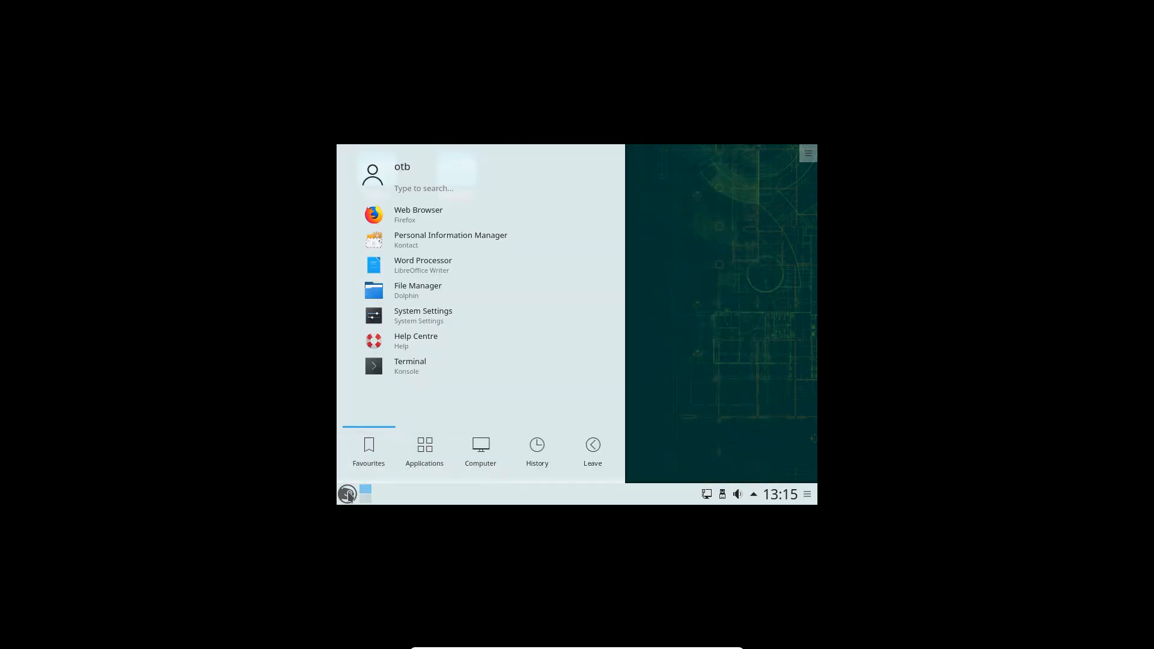
left_click(479, 450)
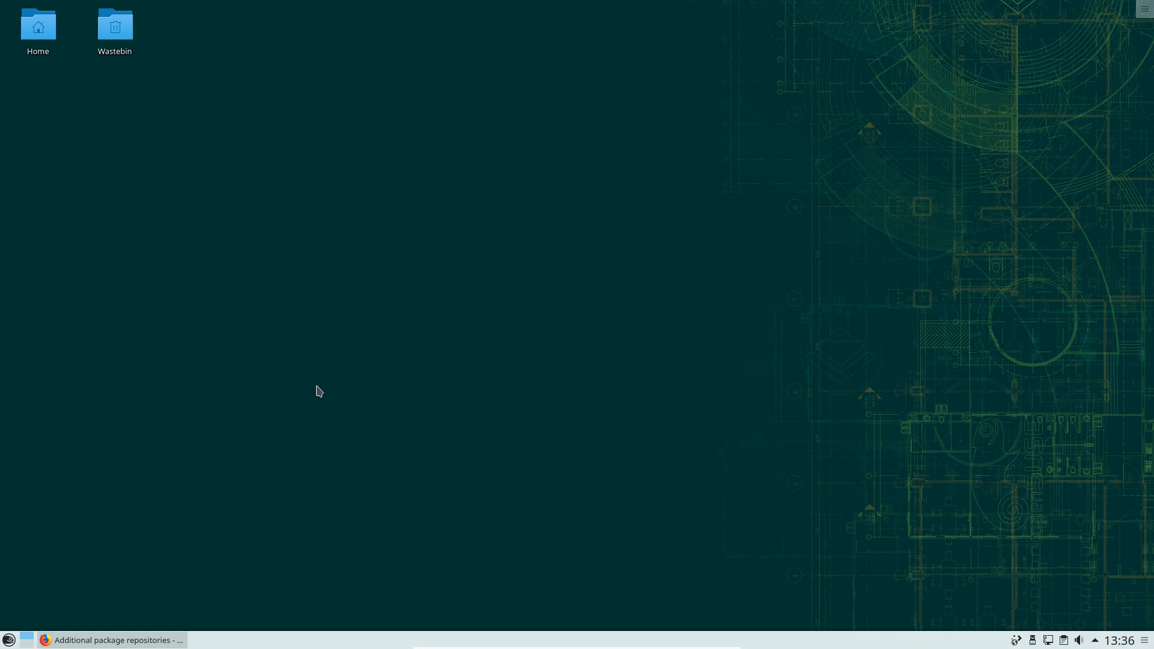
left_click(9, 640)
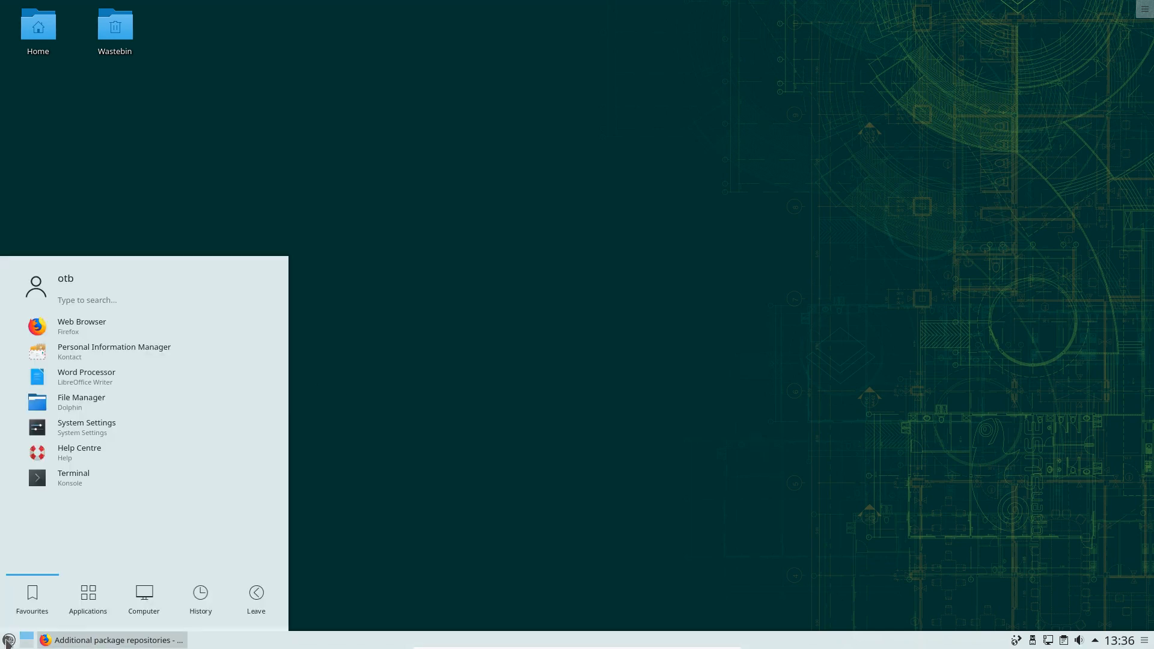
left_click(86, 438)
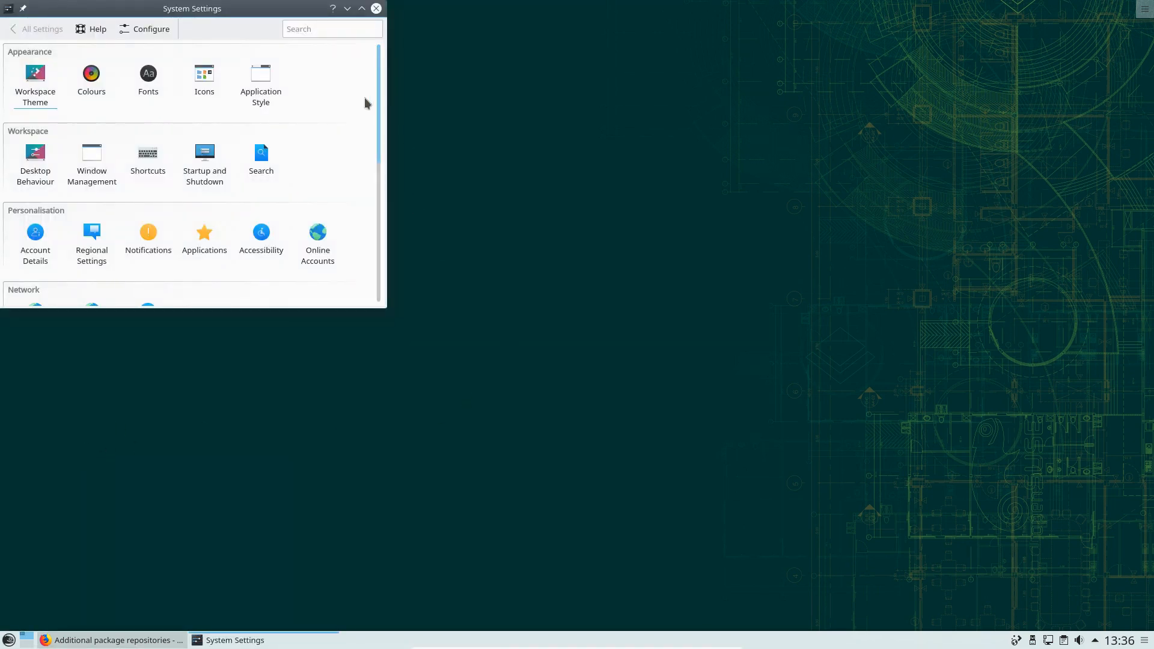
Open Display and Monitor, maximized, to confirm Virtual1 at 1920x1080, then return to All Settings
left_click_drag(378, 121, 364, 263)
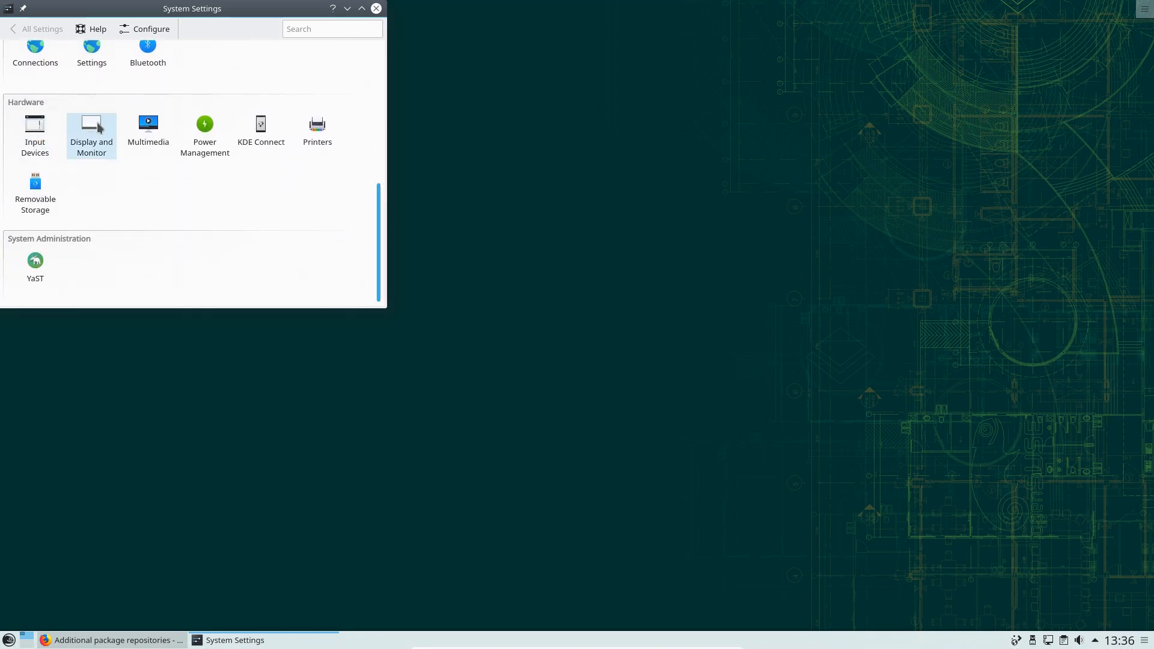
mouse_move(102, 135)
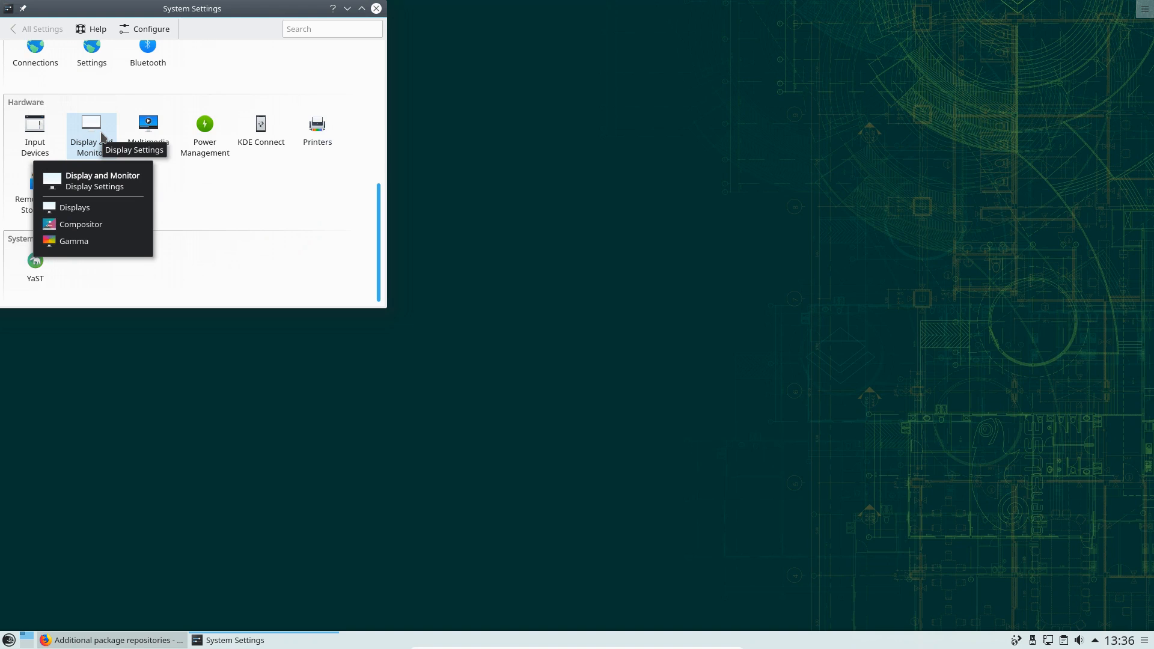
left_click(95, 139)
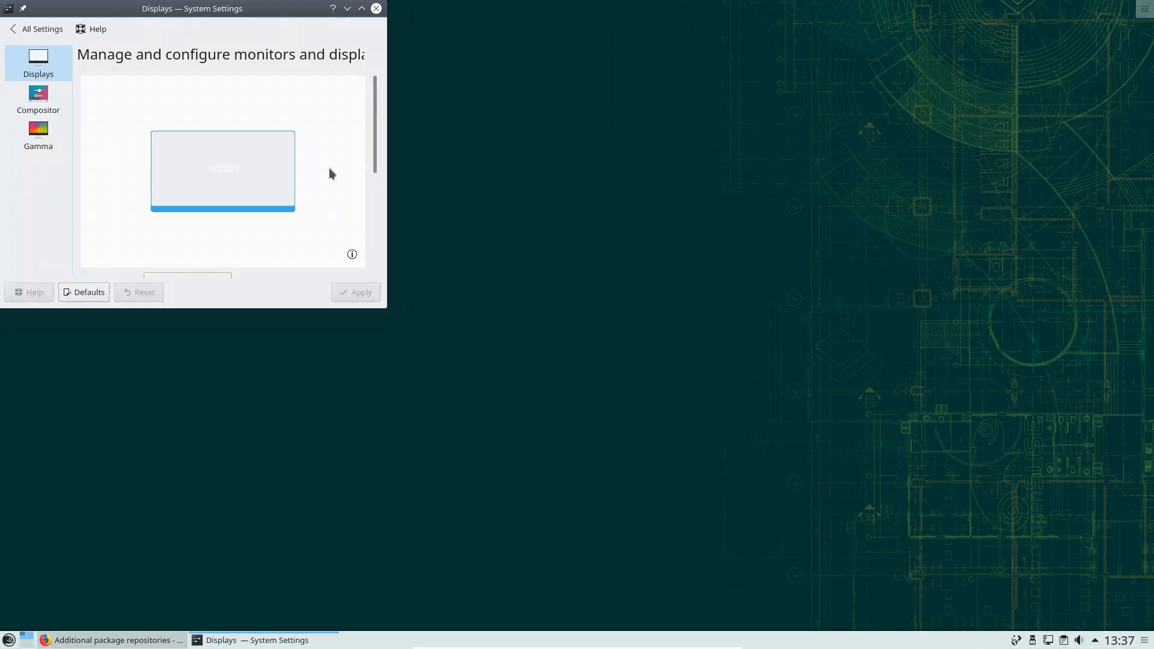
left_click(362, 8)
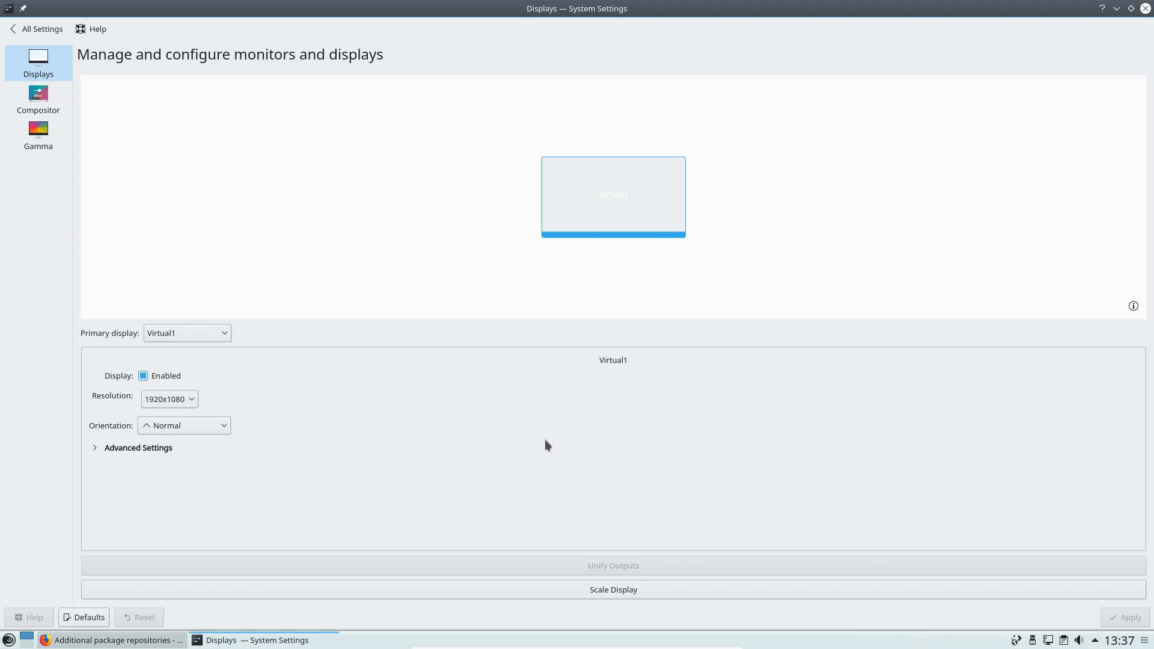
left_click(33, 29)
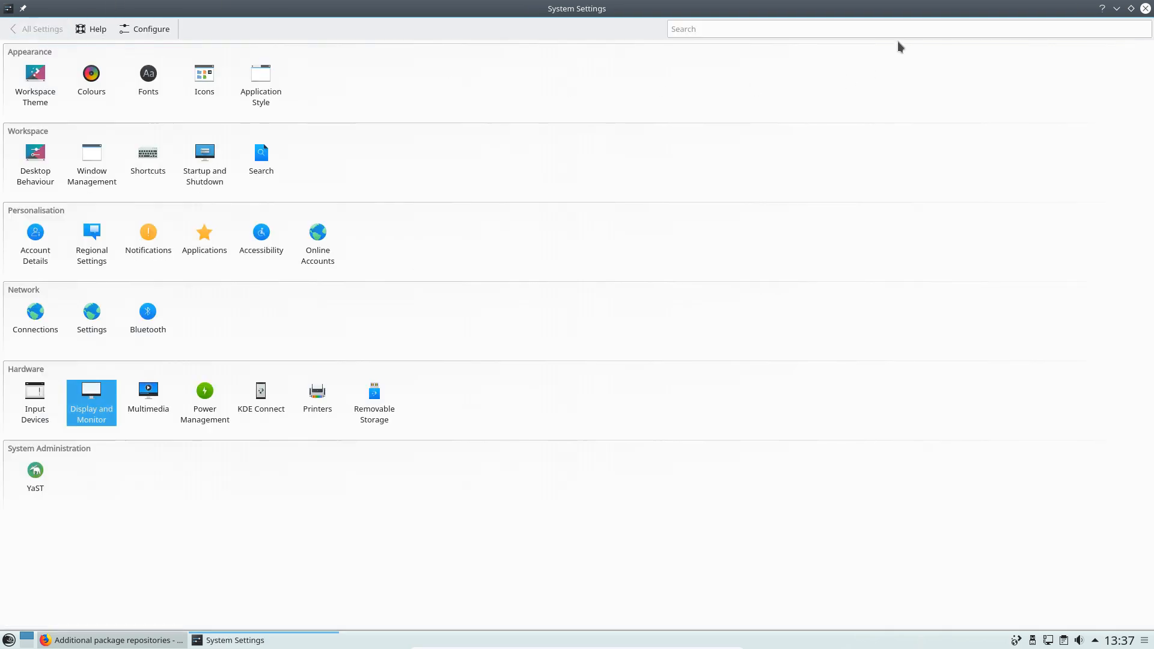
Close the System Settings window to reveal the full-screen Plasma desktop
left_click(1145, 8)
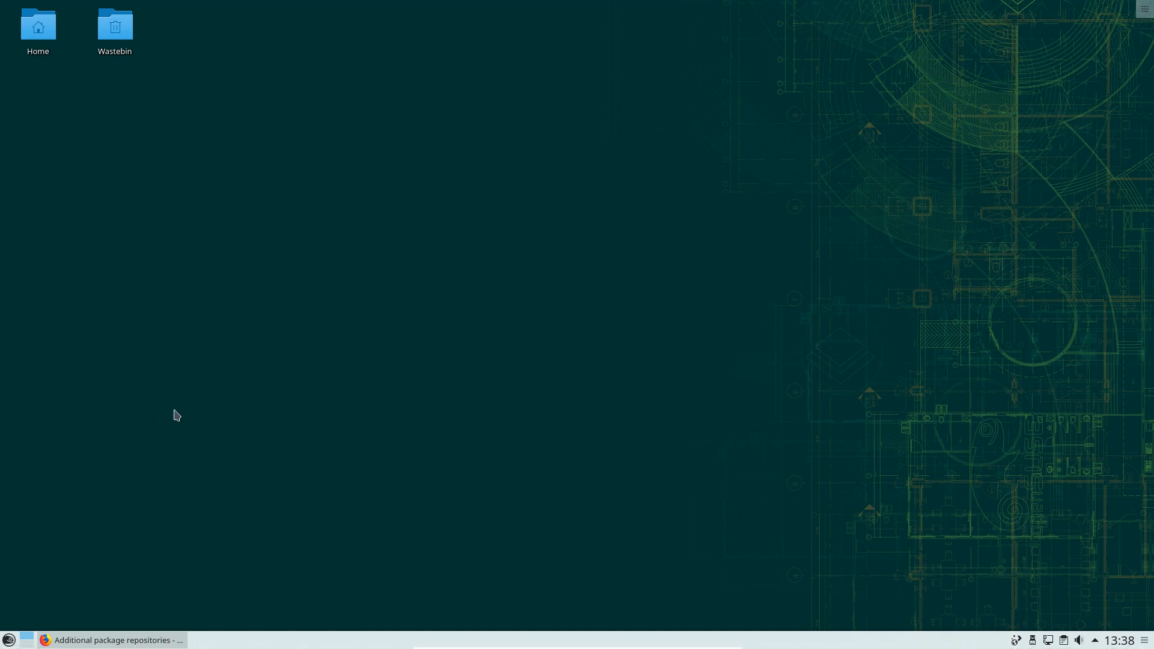
right_click(417, 640)
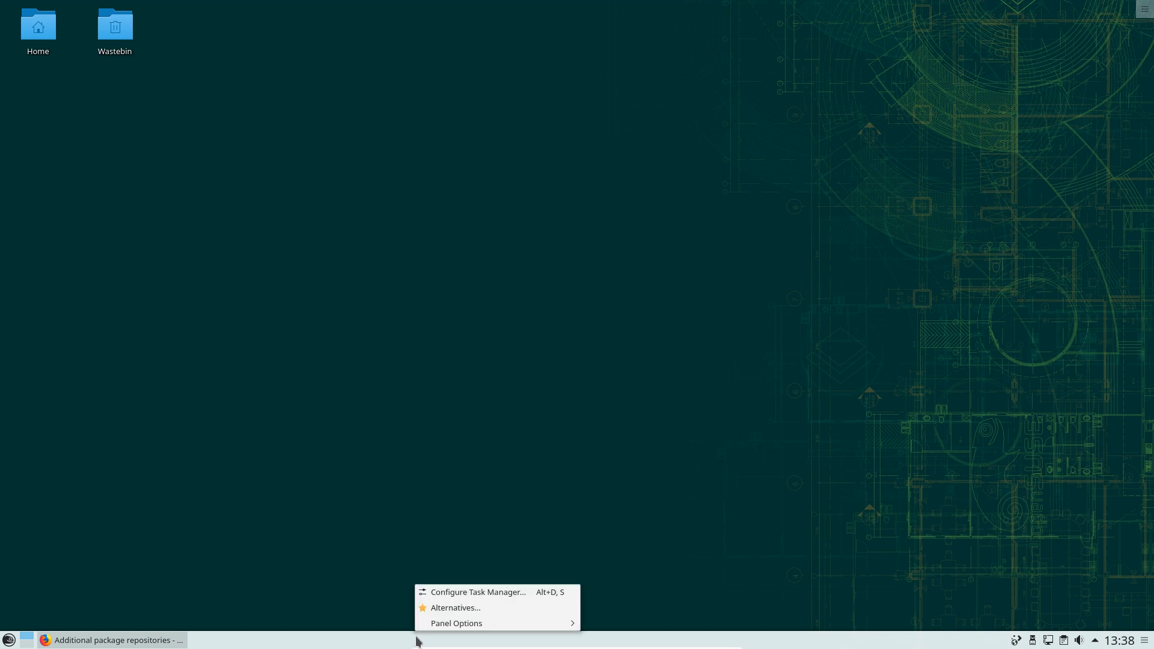
mouse_move(464, 626)
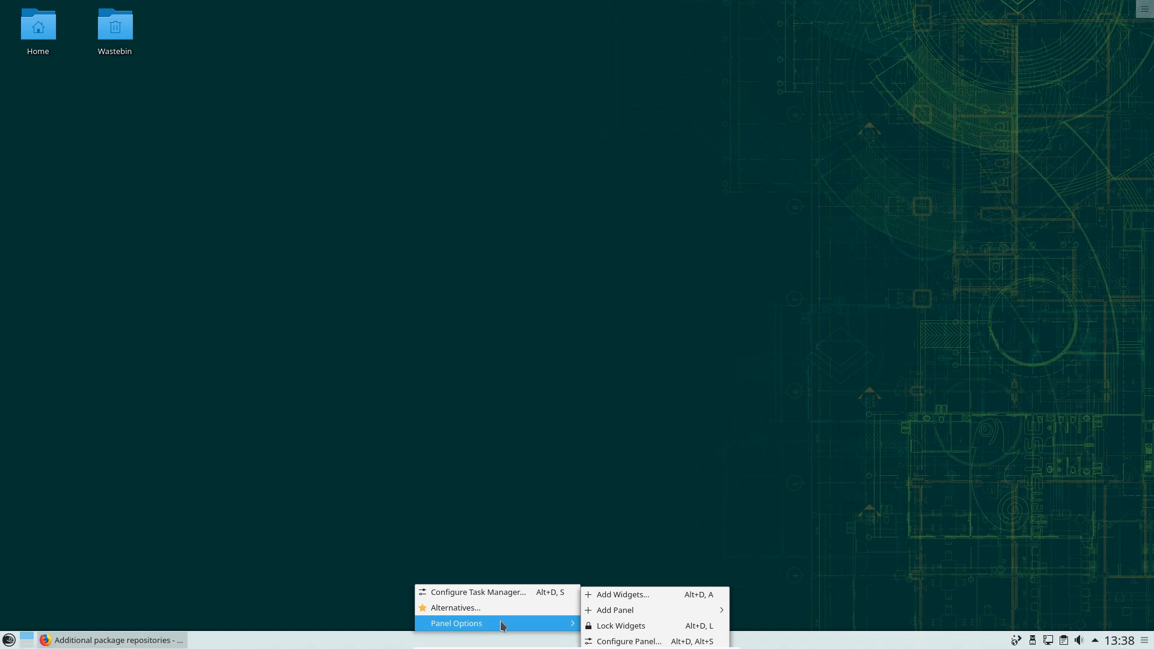
left_click(629, 641)
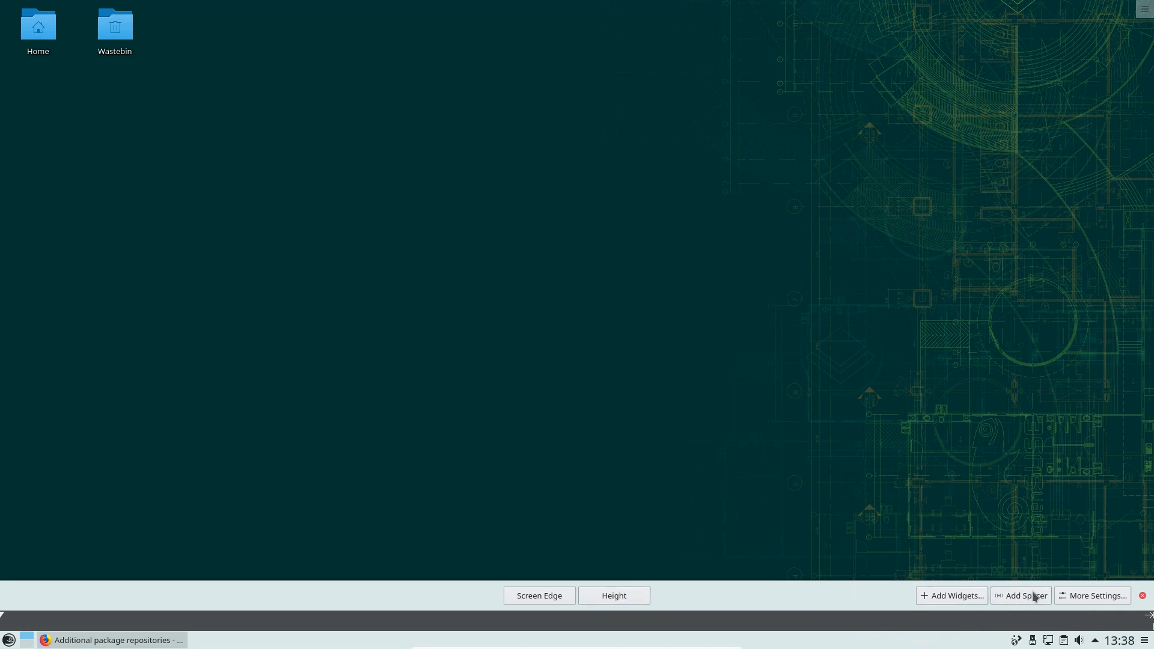
left_click(1102, 595)
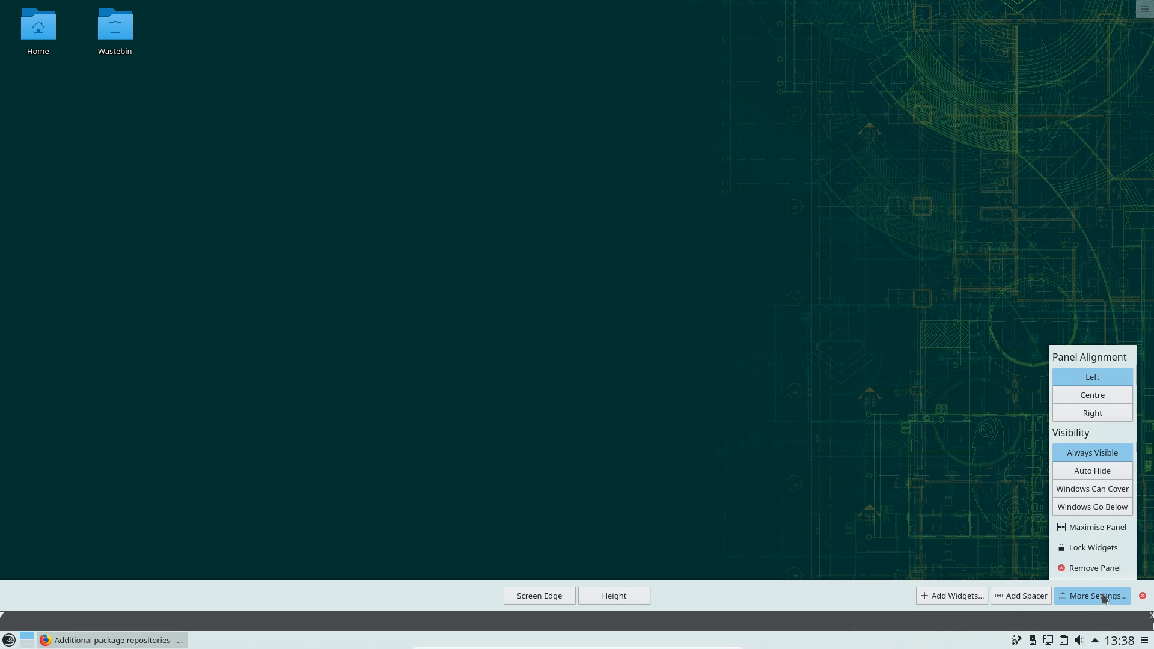
left_click(849, 491)
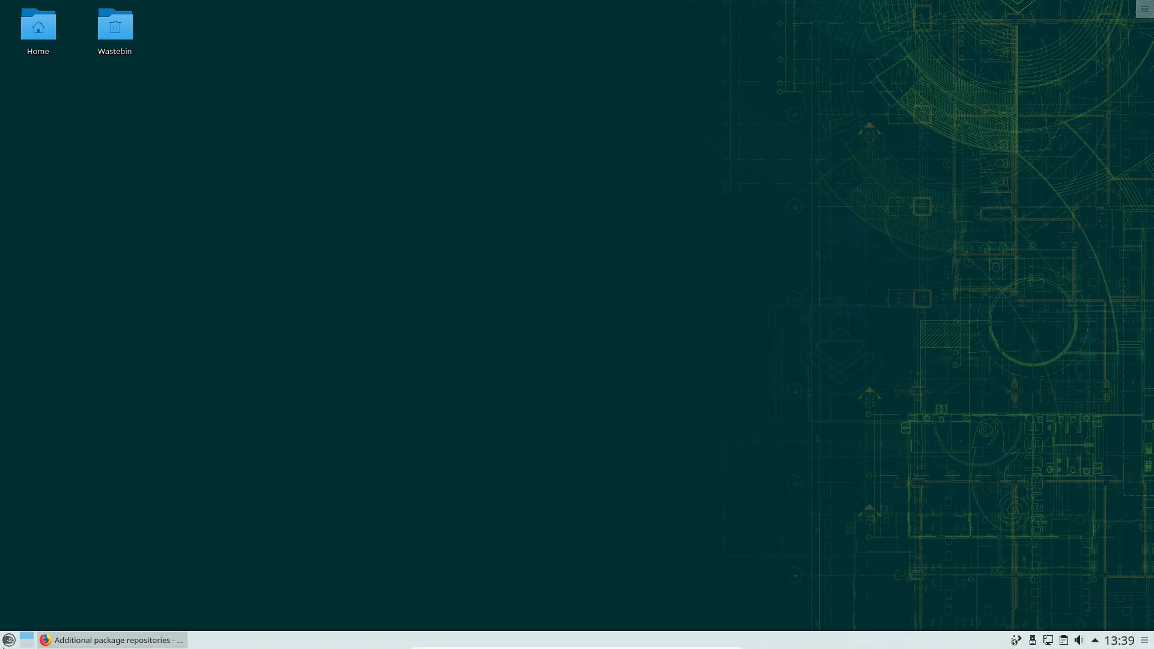
In the launcher's Applications view, browse the Board Games and Card Games lists
left_click(9, 641)
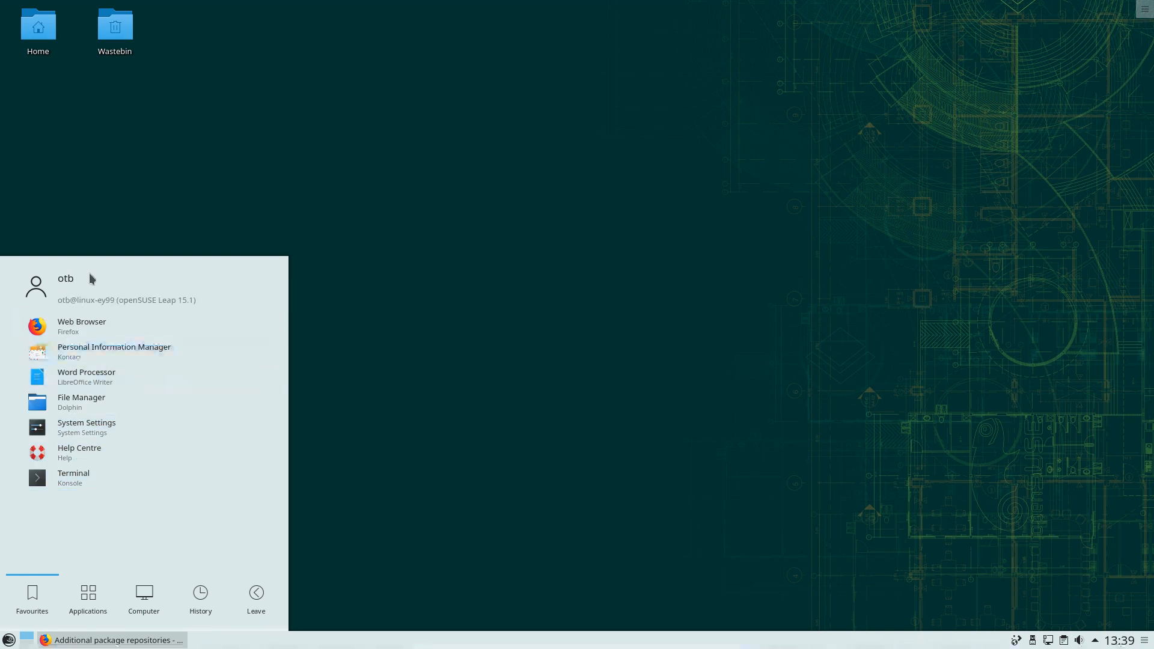
left_click(86, 596)
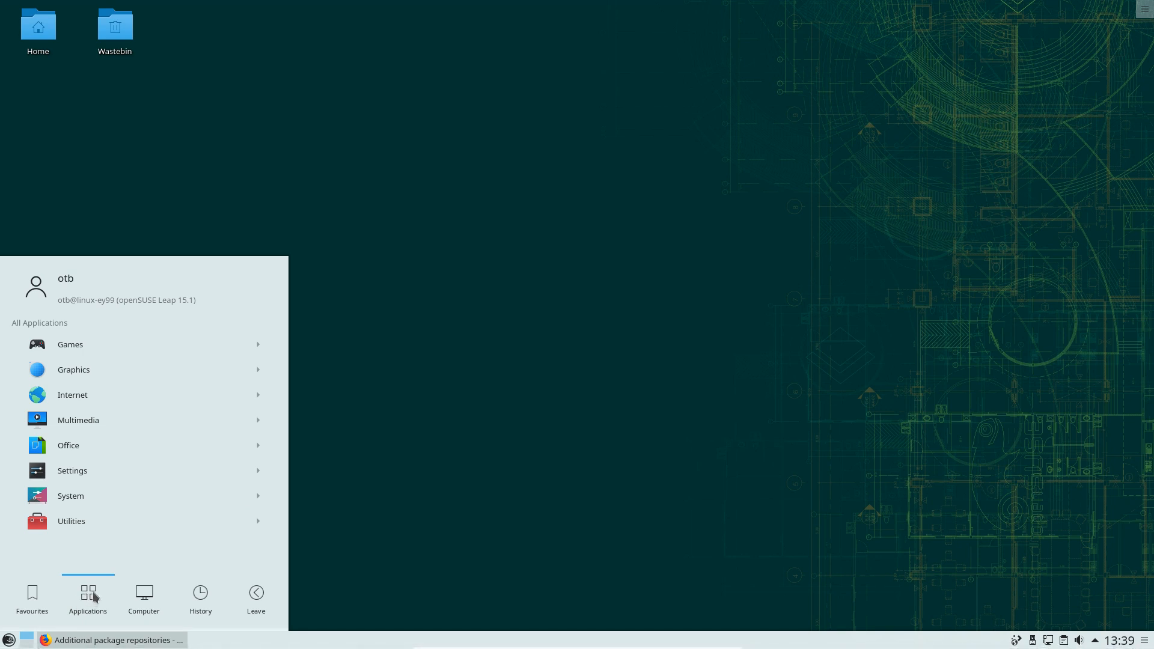
left_click(118, 345)
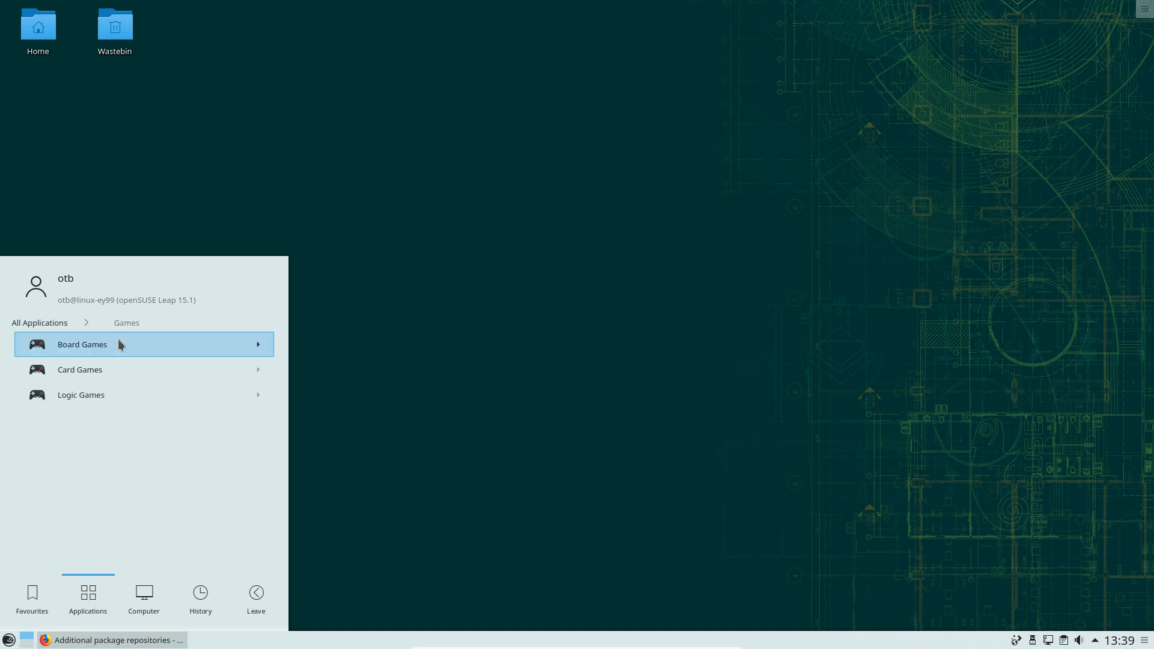
left_click(169, 344)
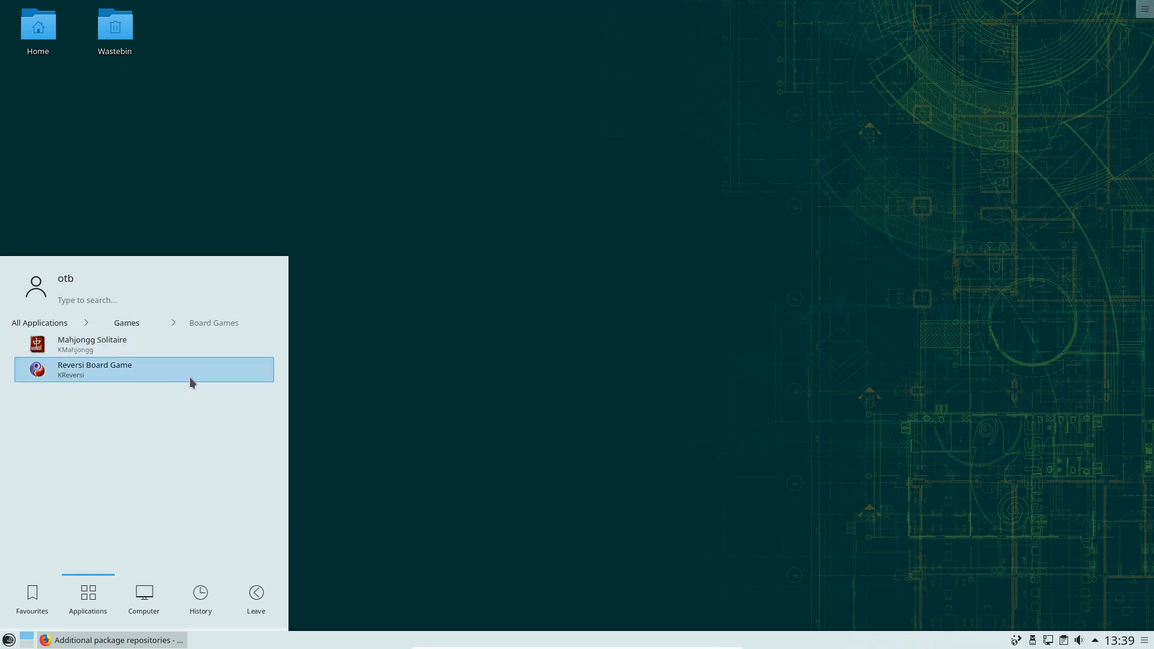
left_click(127, 323)
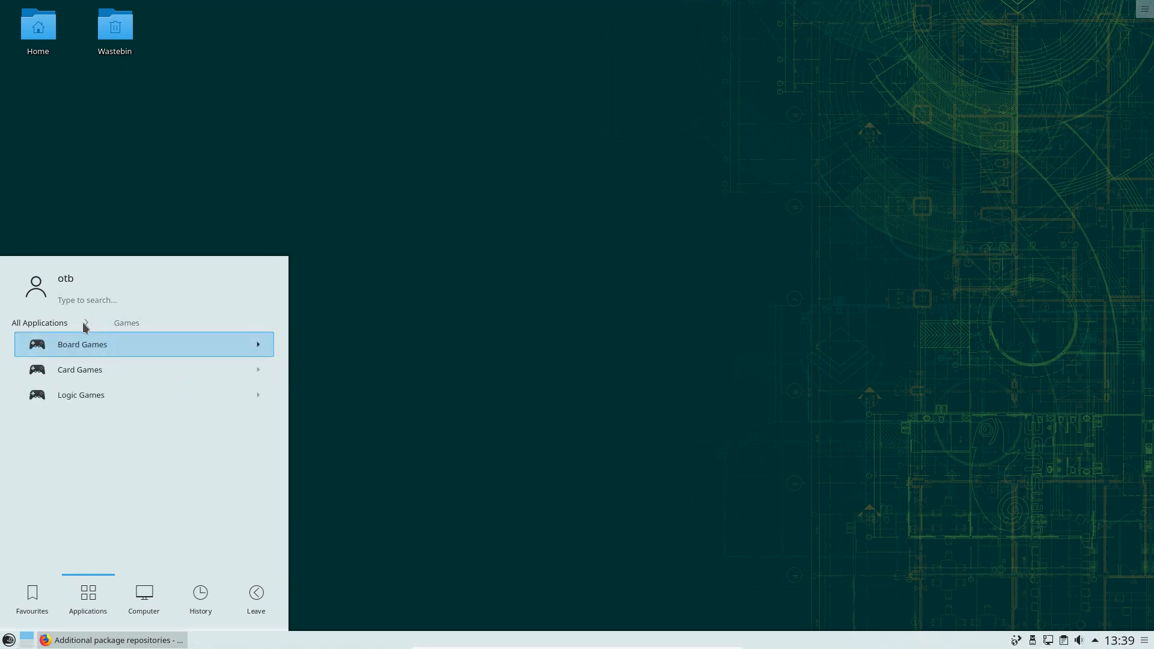
left_click(92, 366)
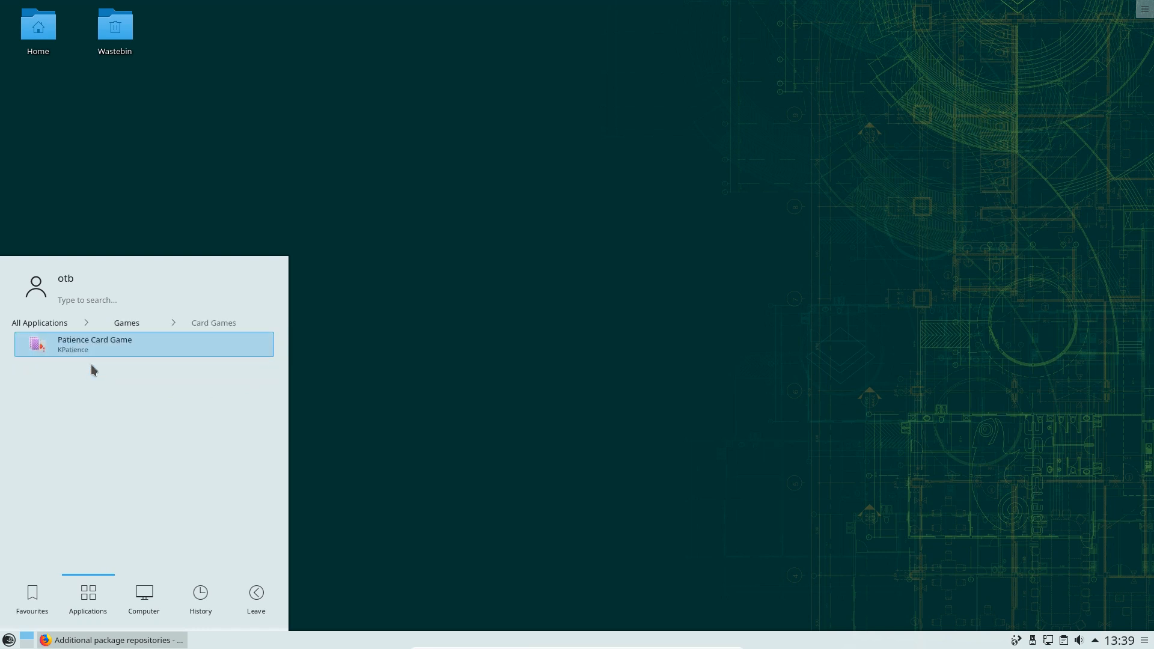
left_click(125, 323)
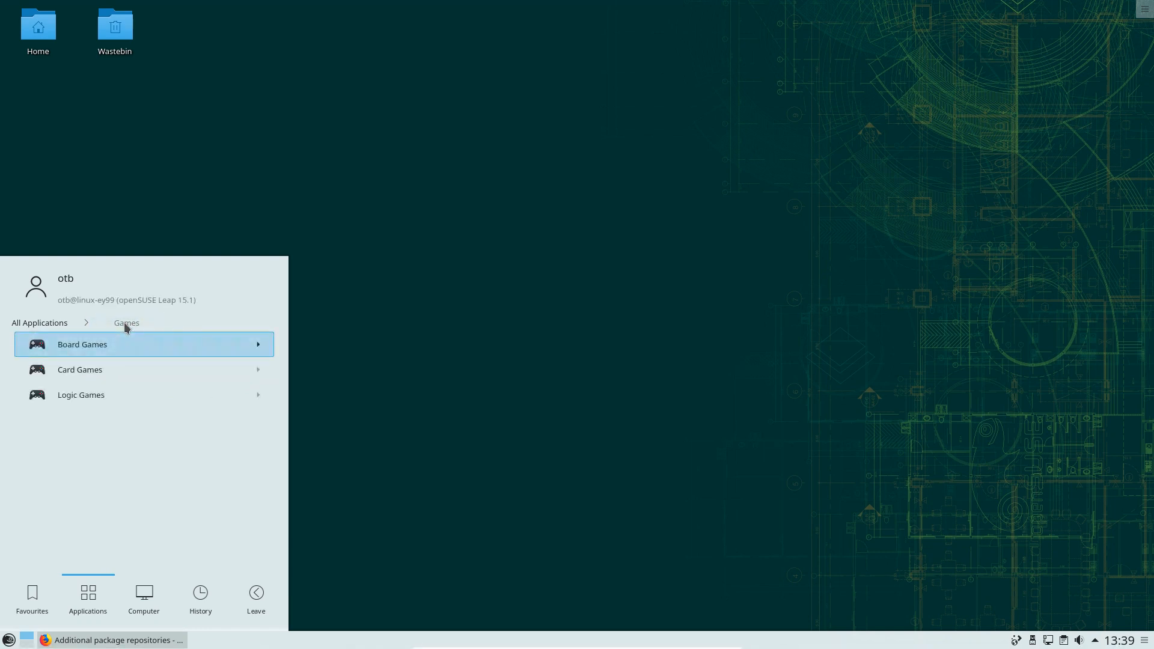
List Logic Games, then switch to Graphics showing Okular, LibreOffice Draw, Skanlite and Gwenview
left_click(103, 394)
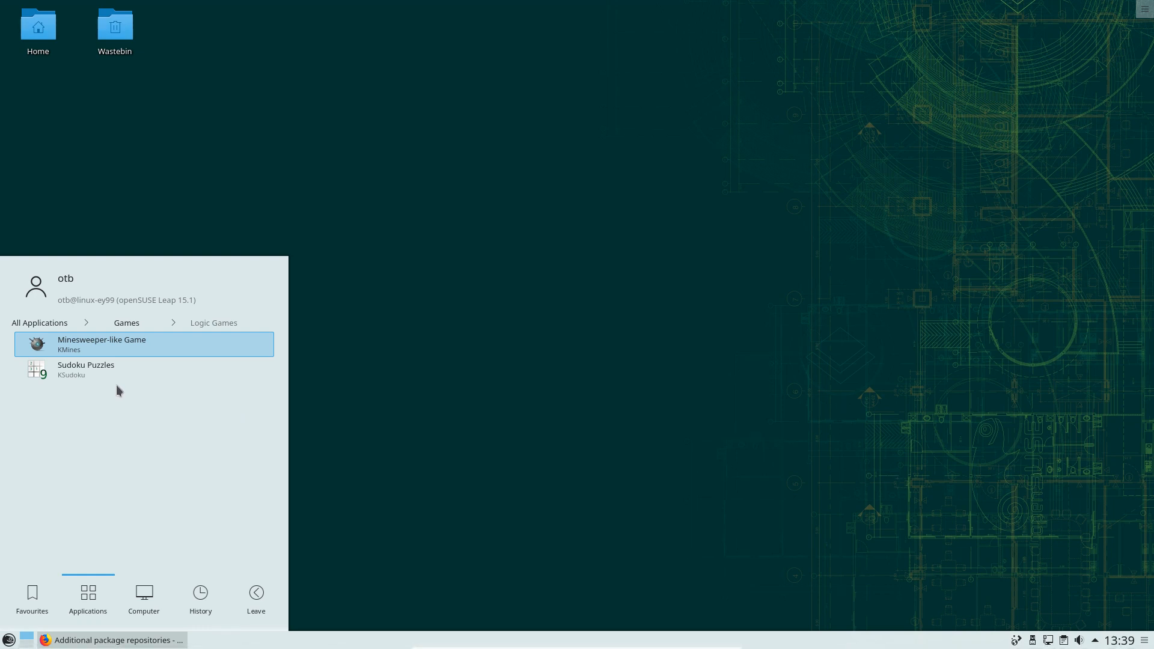
left_click(113, 324)
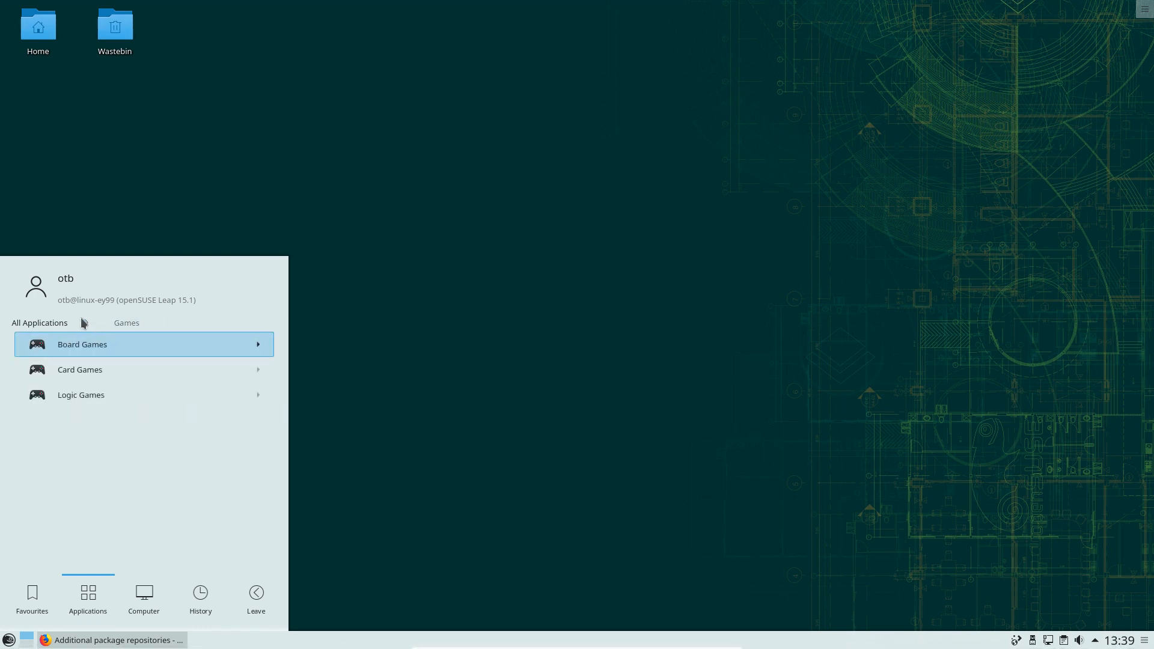
left_click(52, 323)
left_click(88, 371)
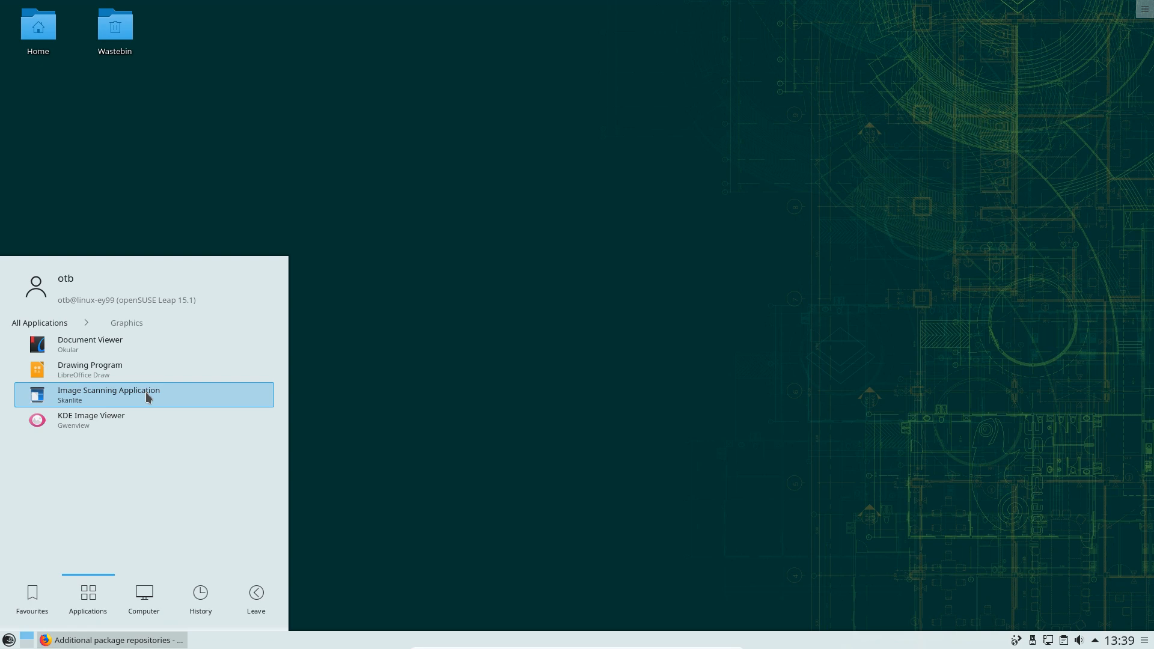
Look through the Internet and Multimedia application categories in the launcher
left_click(60, 327)
left_click(68, 398)
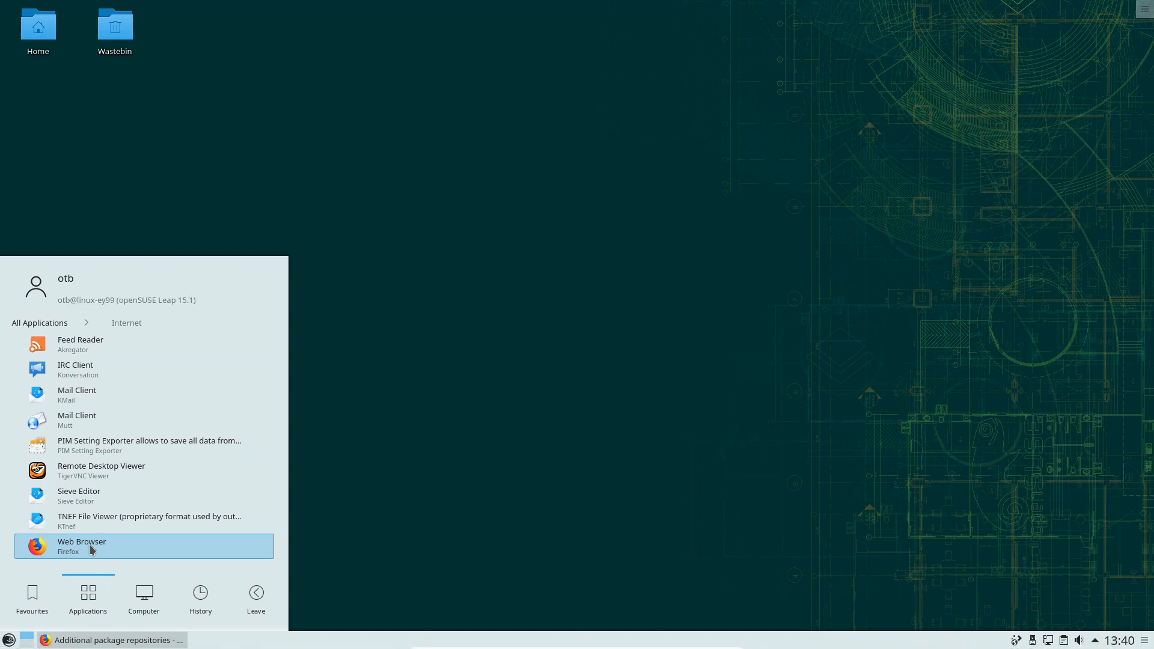
left_click(52, 323)
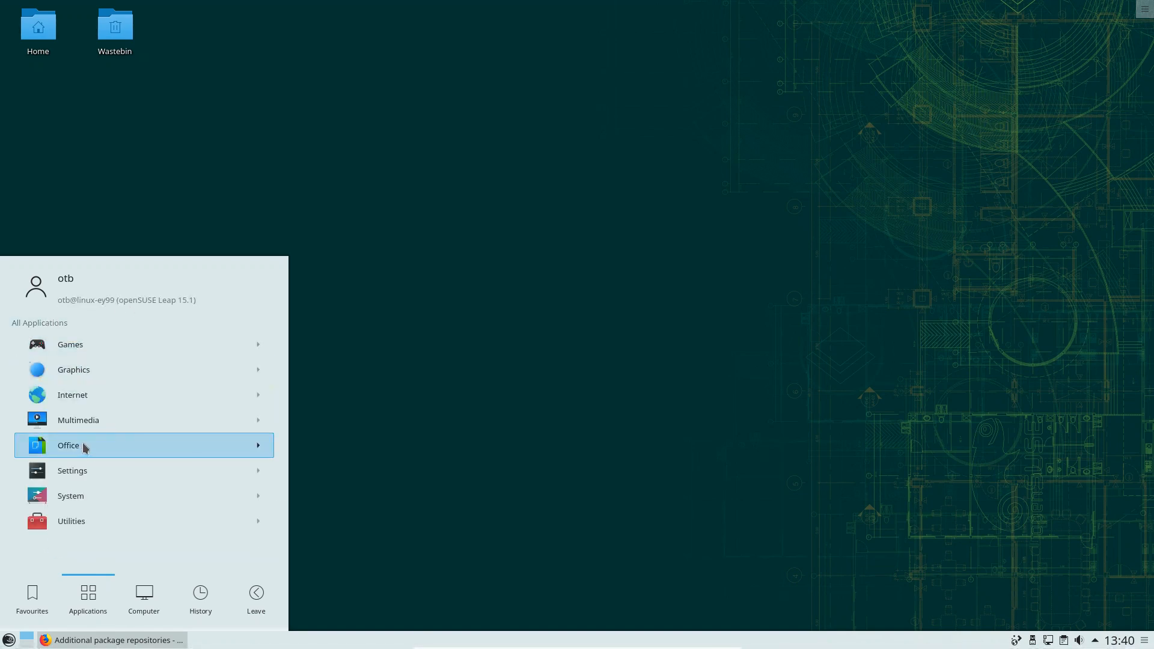
left_click(78, 420)
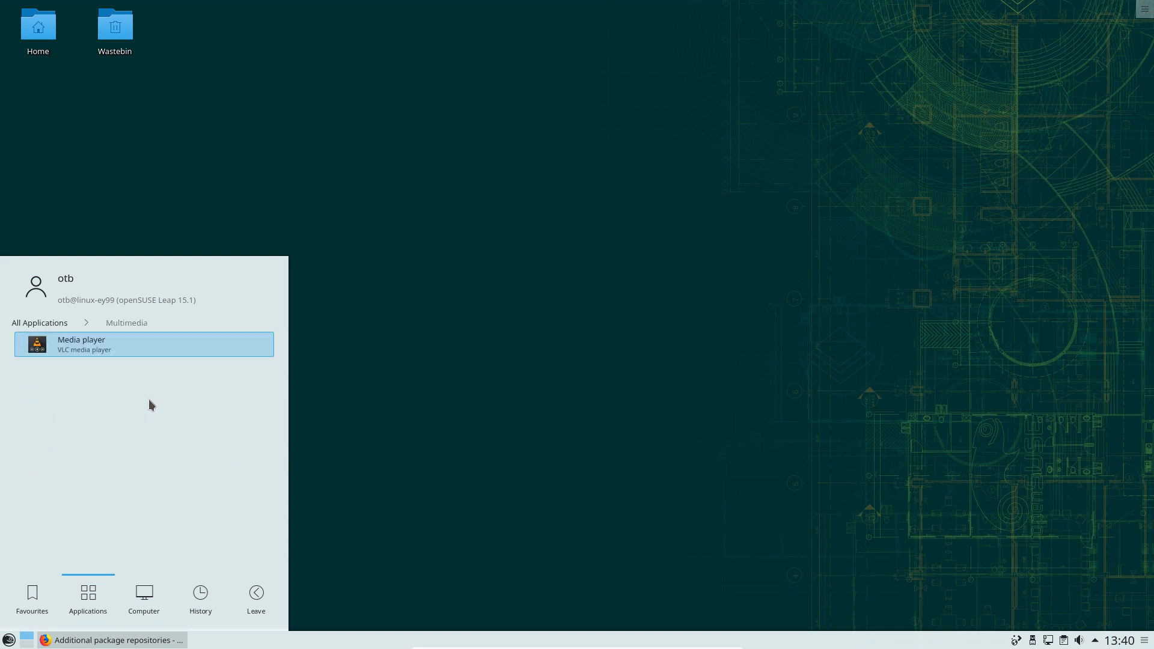
left_click(48, 325)
View the Office applications, then open Settings listing YaST, the Wacom helper and System Settings
left_click(77, 447)
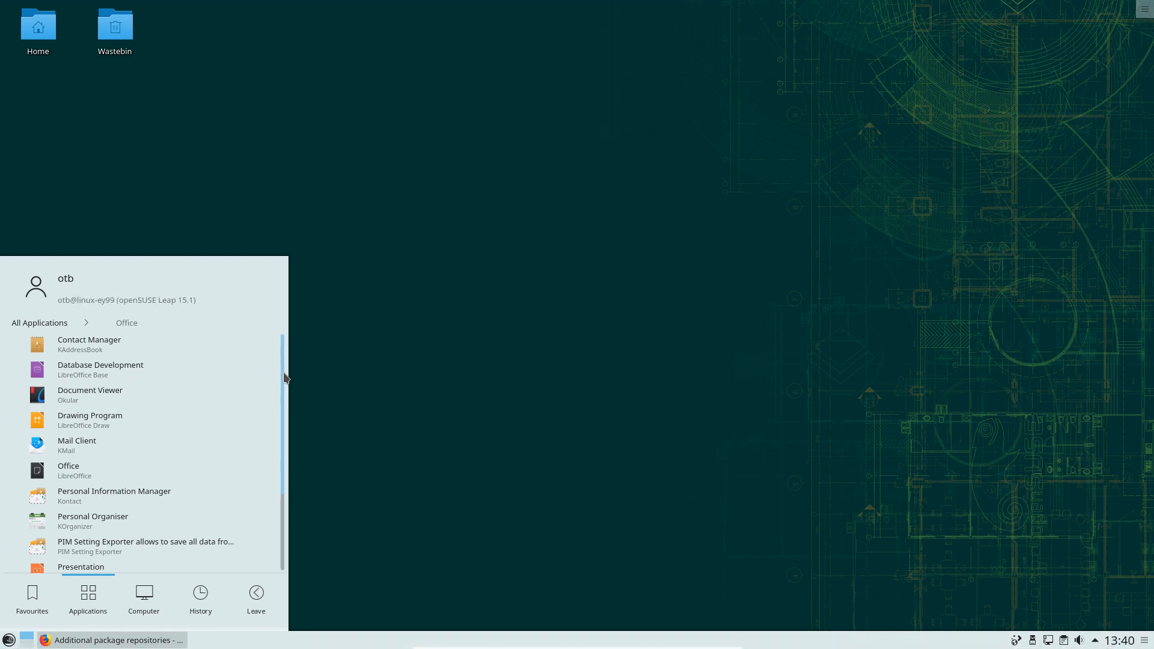
mouse_move(286, 378)
left_mouse_down()
mouse_move(284, 518)
mouse_move(259, 355)
left_mouse_up()
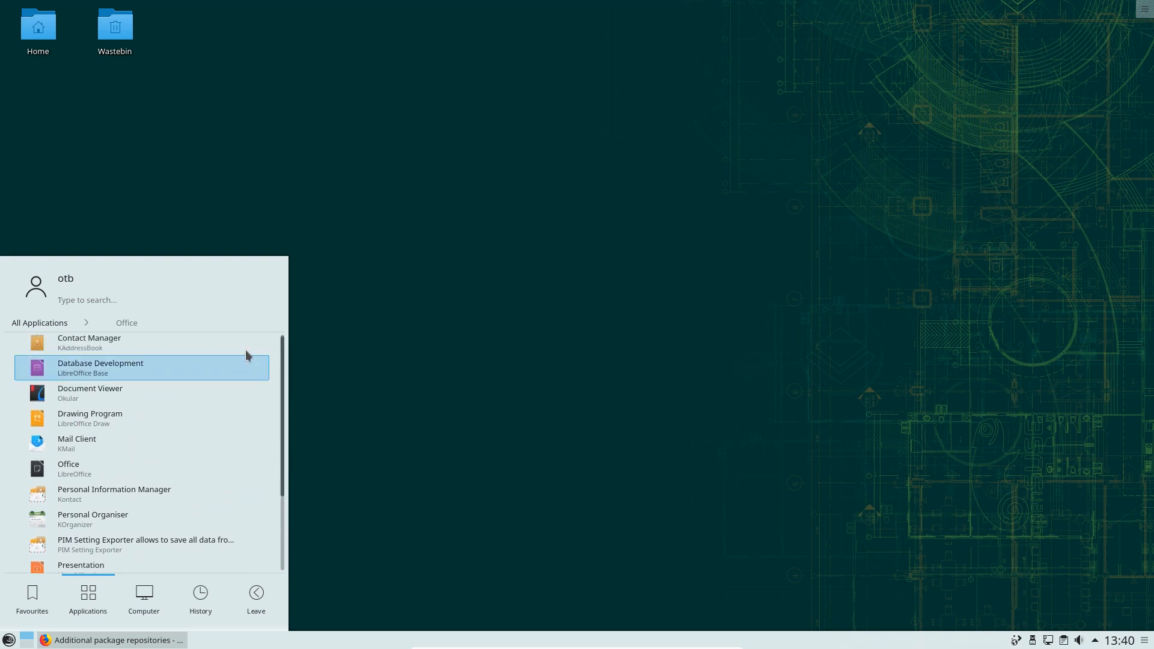
left_click(39, 324)
left_click(98, 469)
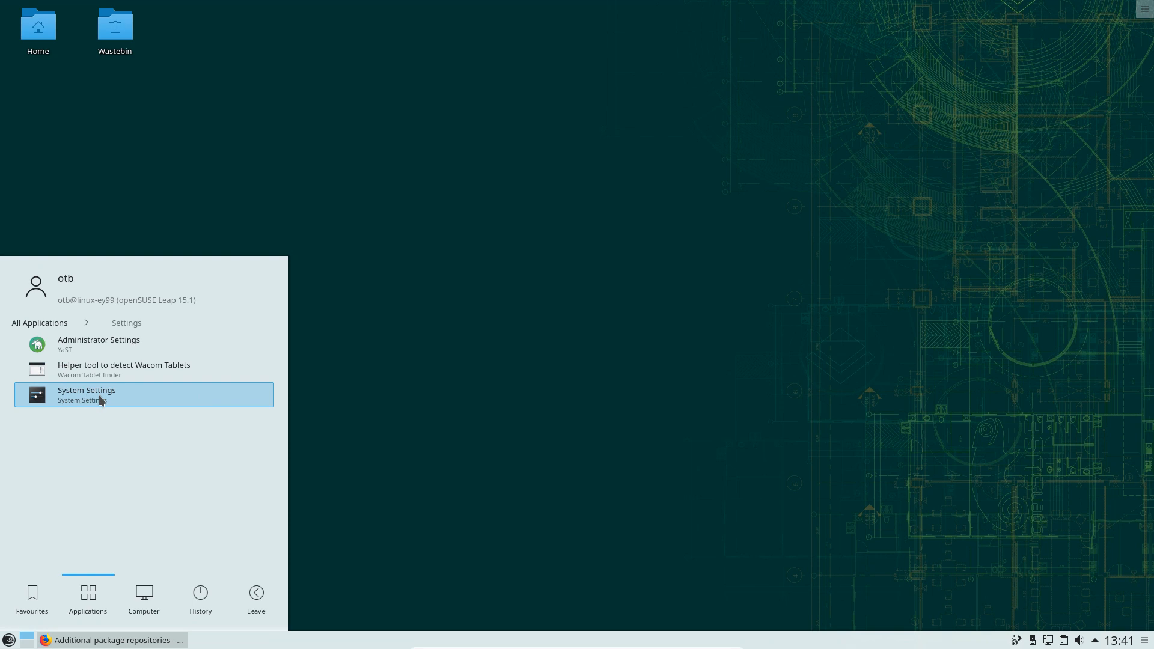
Open the System category in Kickoff and scroll through its applications
left_click(54, 325)
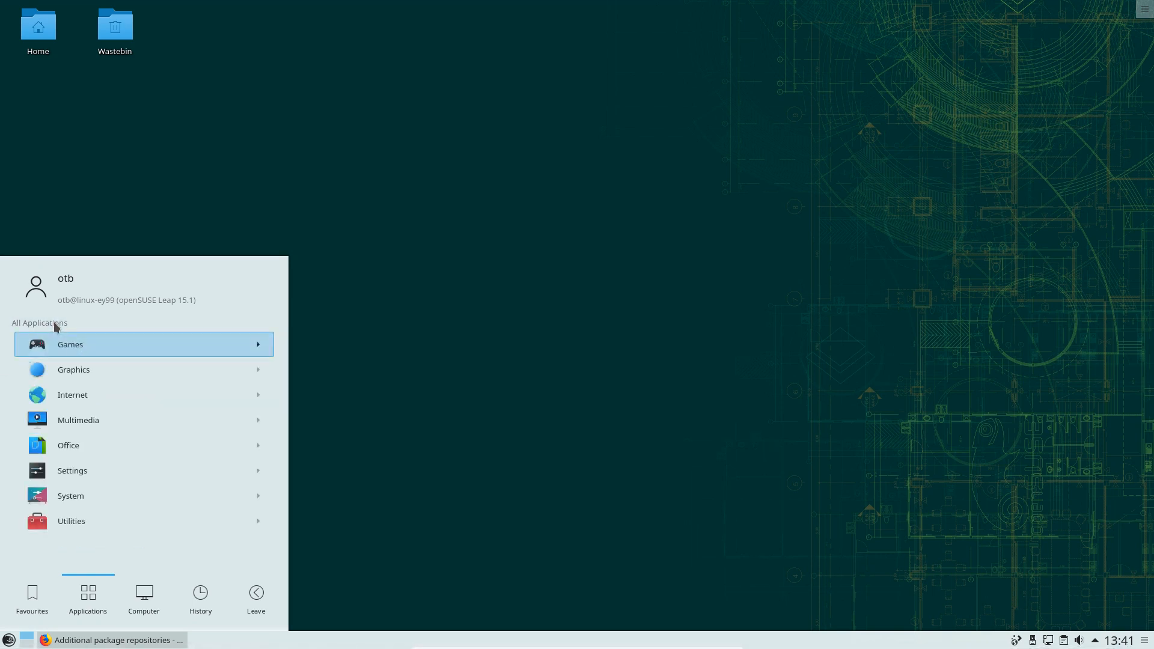
left_click(102, 495)
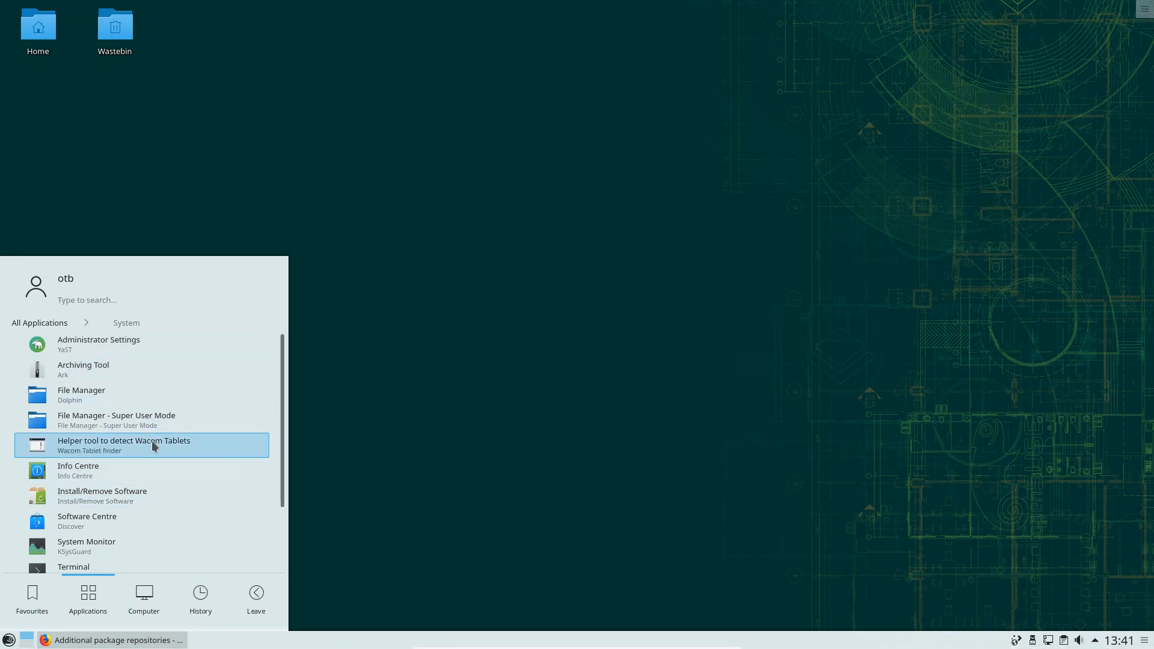
left_click_drag(282, 461, 291, 533)
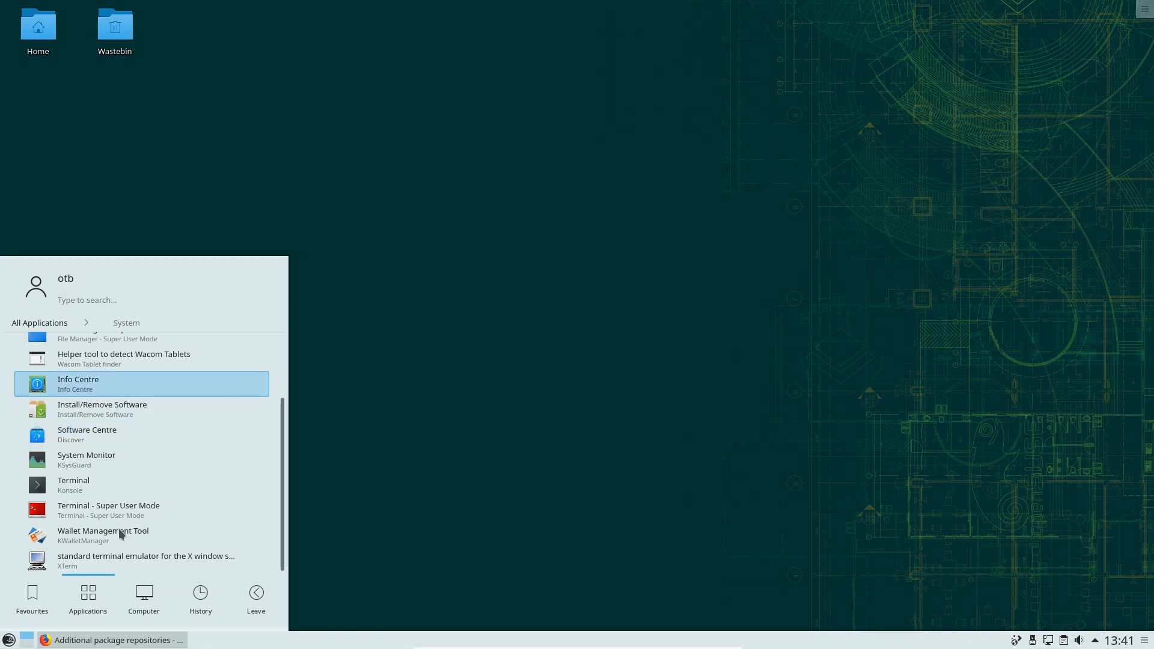
Browse the Utilities category, then return to the System category's application list
left_click(40, 323)
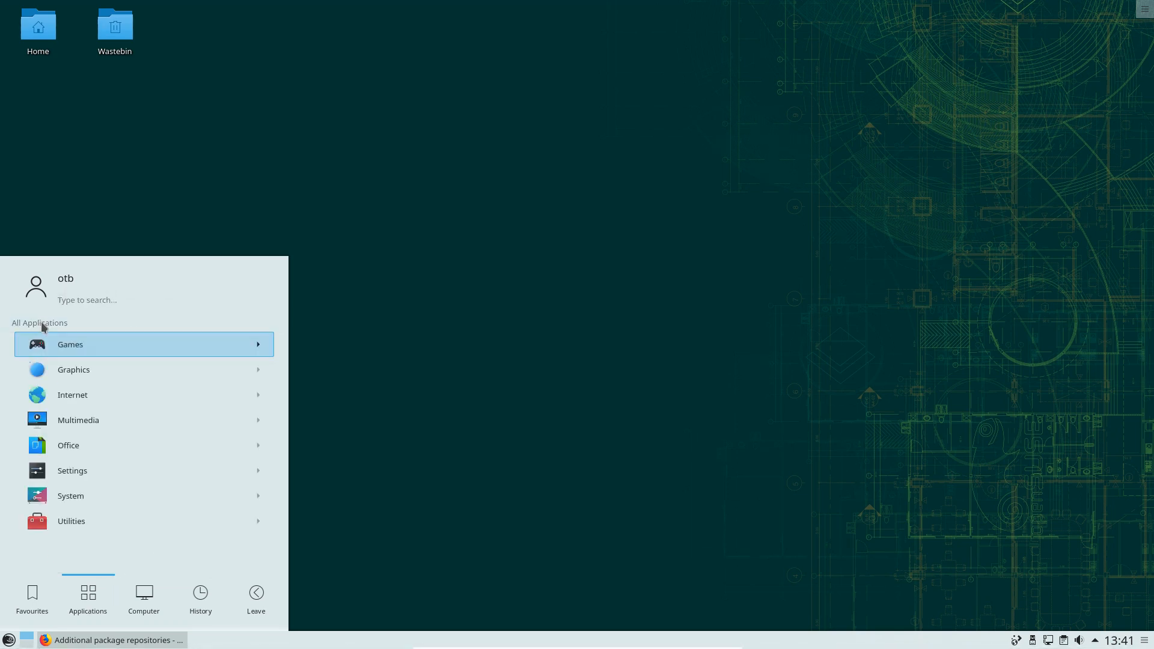
left_click(103, 520)
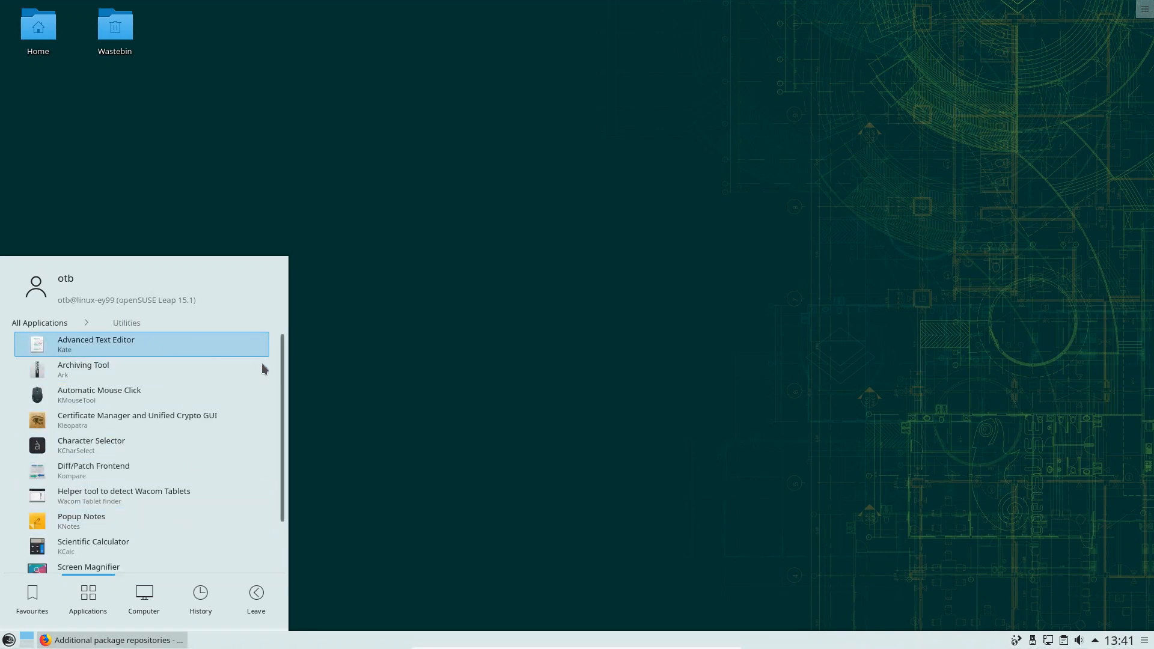
left_click_drag(283, 399, 285, 483)
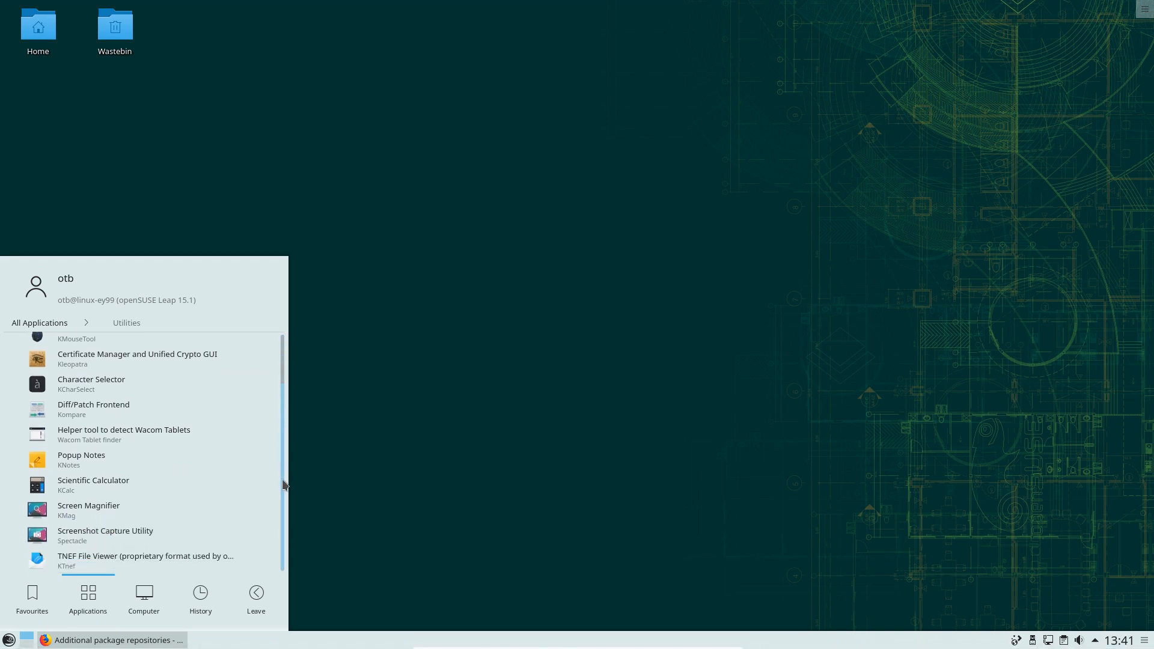
scroll(271, 399, "up", 2)
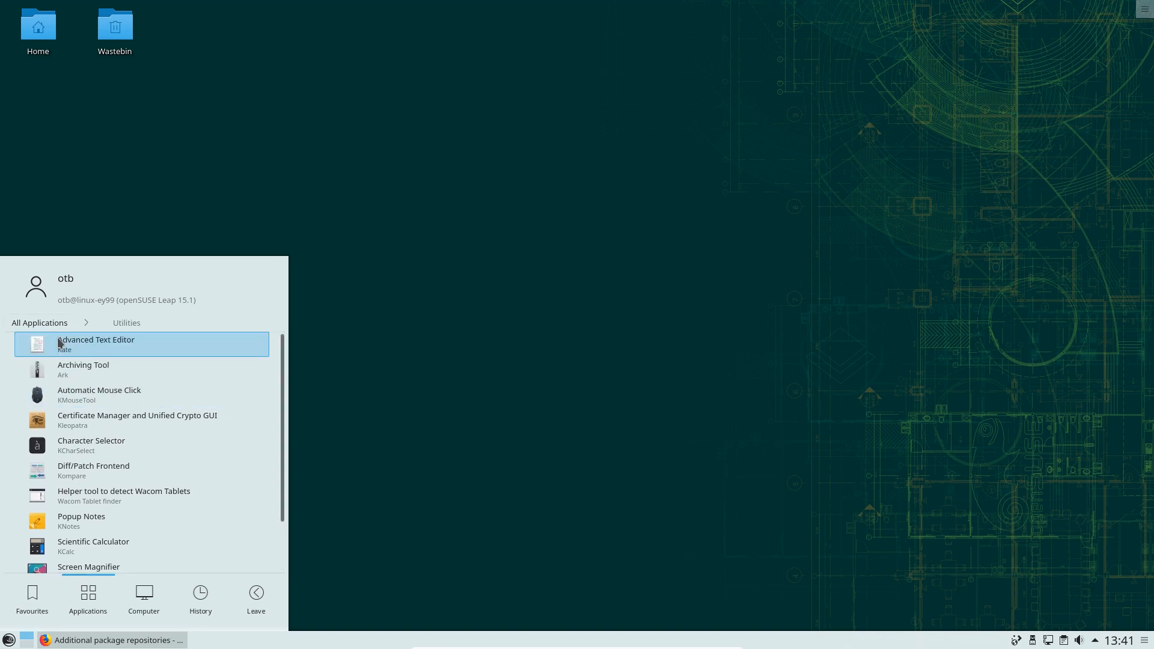
left_click(30, 325)
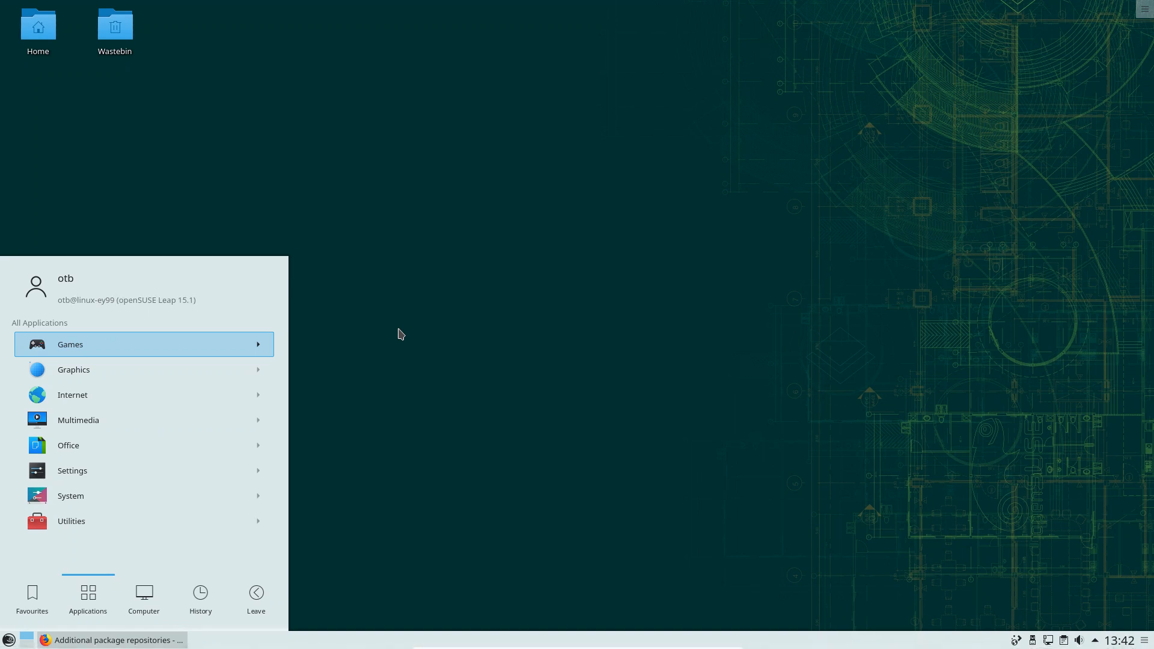
left_click(71, 495)
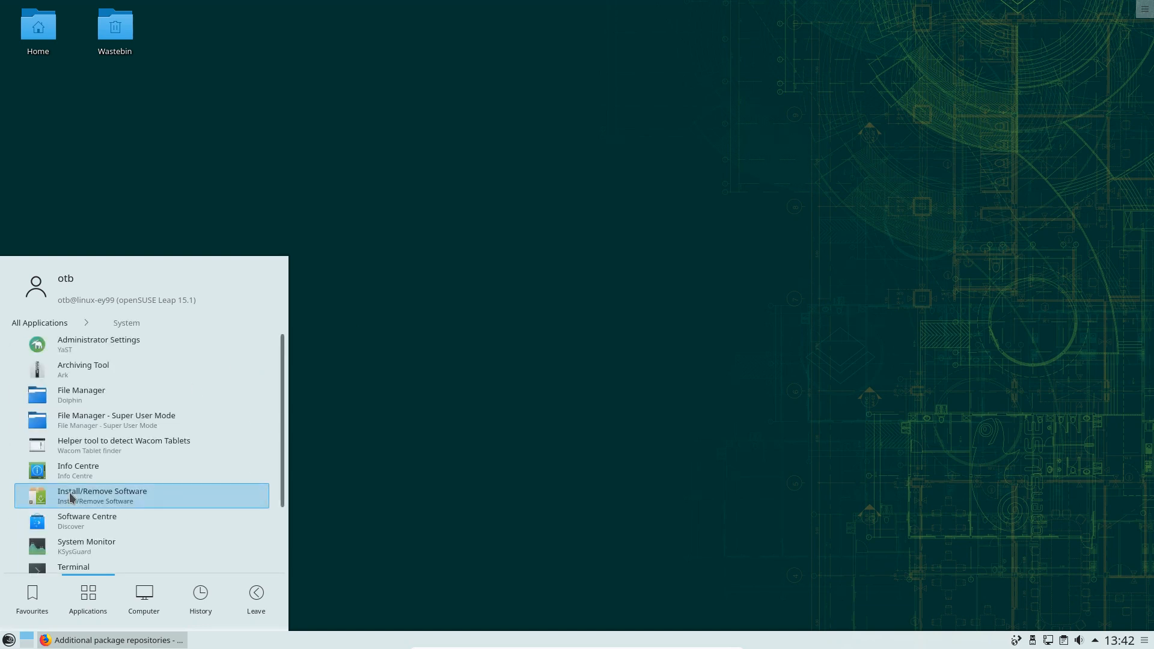
Launch Administrator Settings (YaST) and authenticate with the root password
left_click(101, 351)
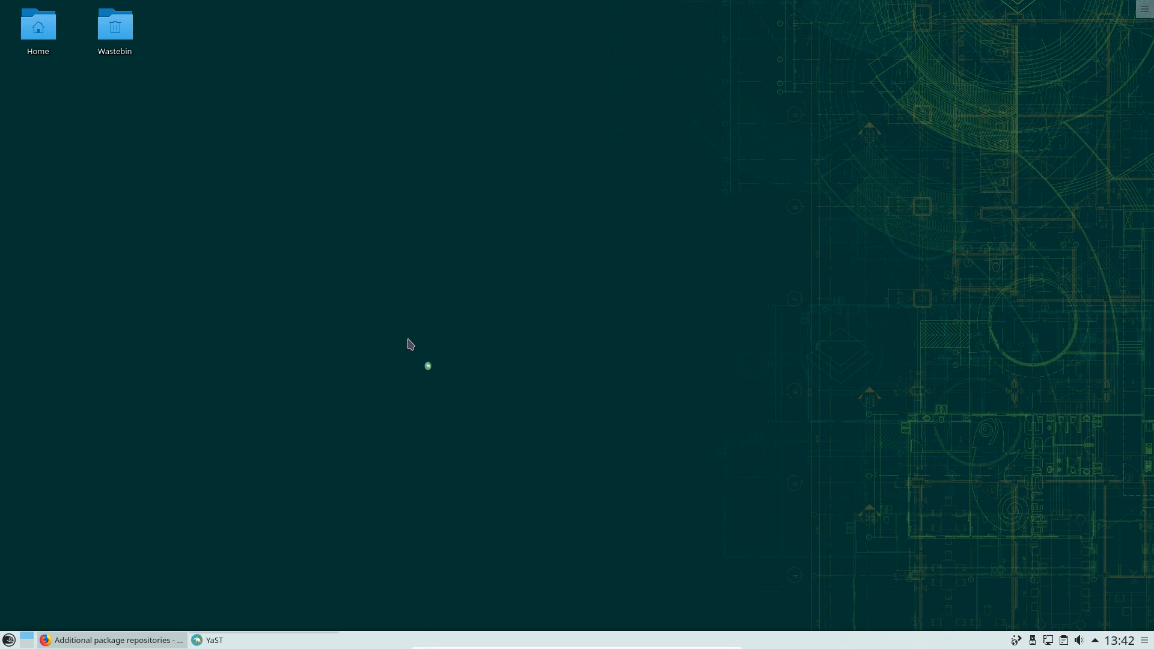
type("*******")
key("Return")
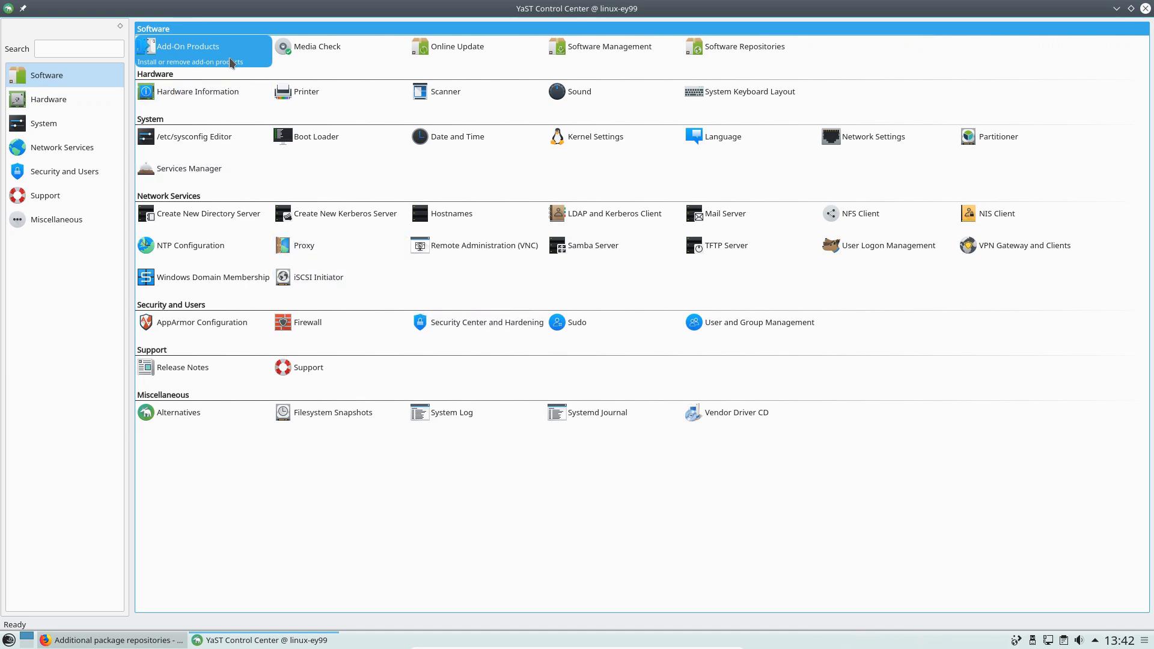
left_click(190, 55)
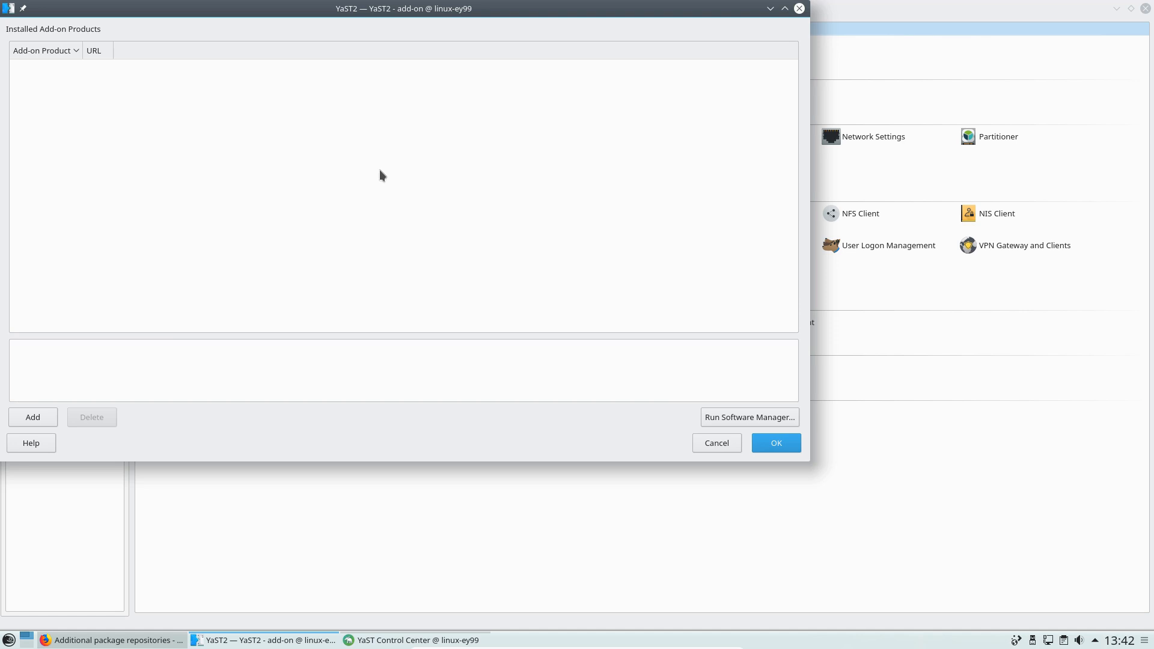
left_click(710, 443)
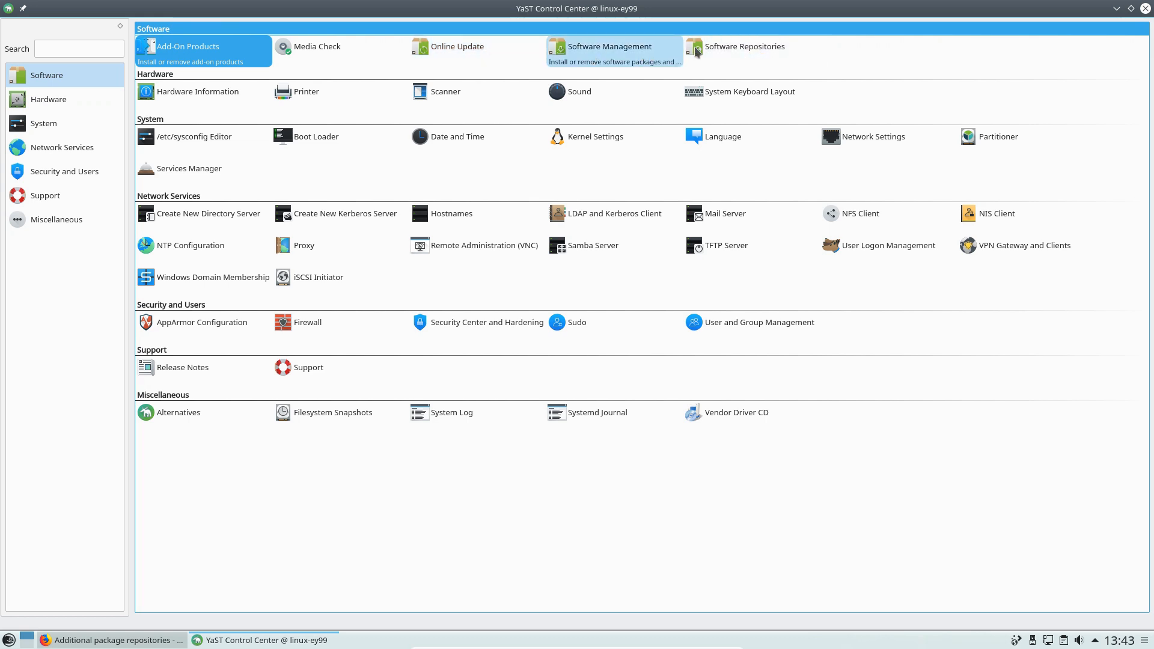
left_click(737, 47)
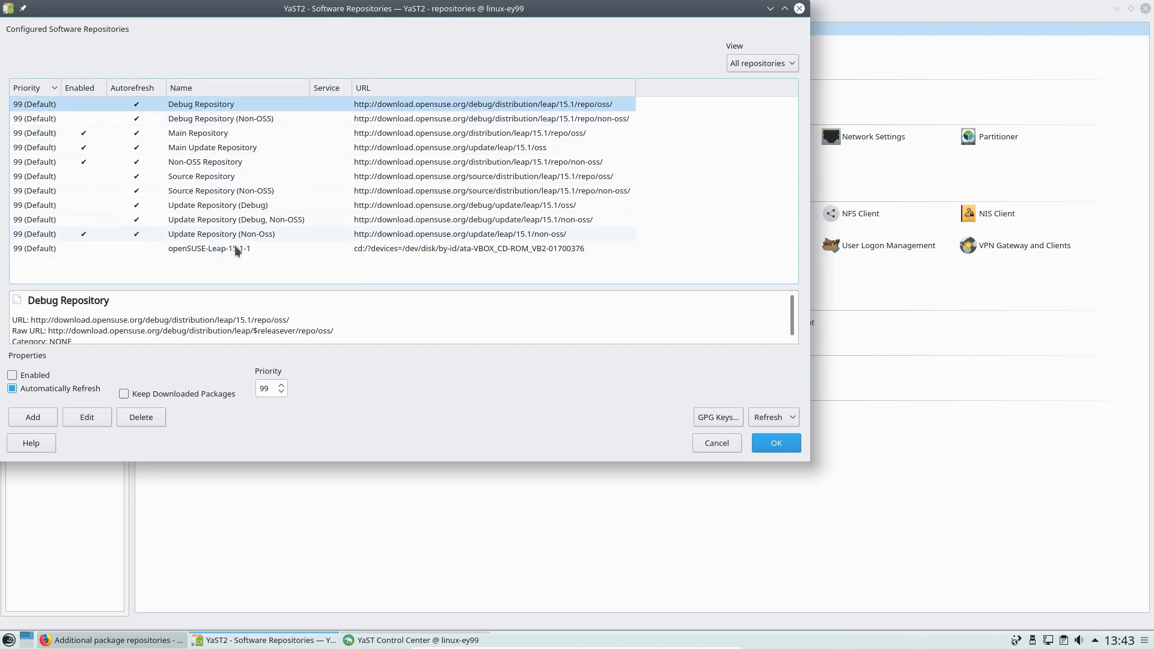
left_click(715, 445)
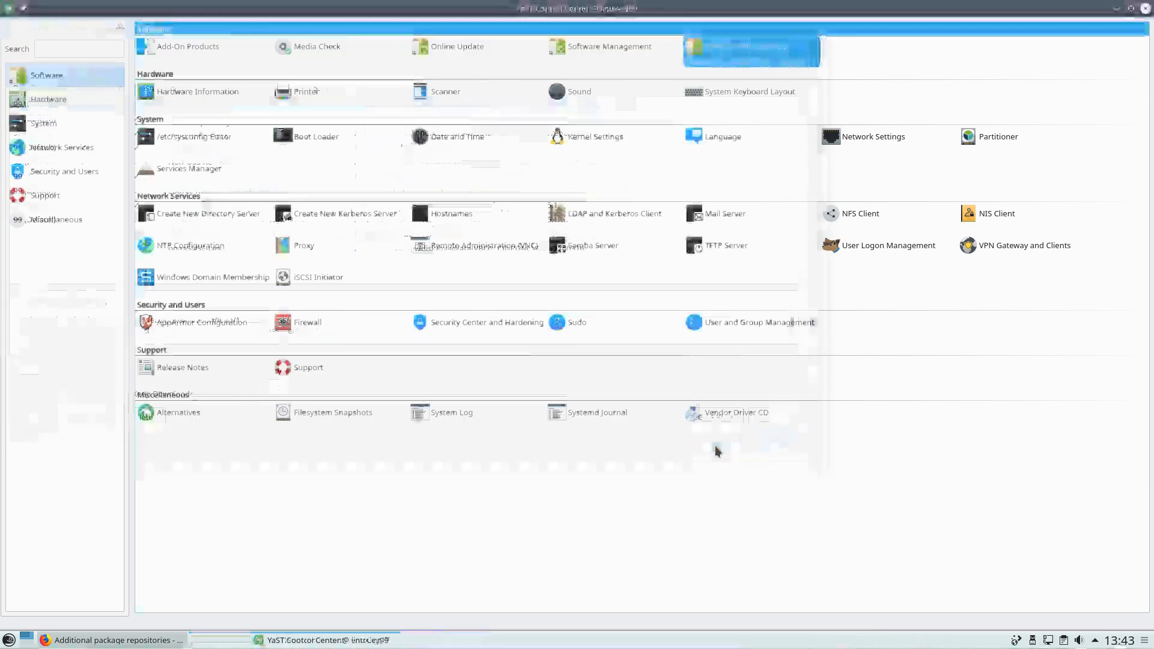
Open Software Management and switch the package view to Patterns
left_click(613, 51)
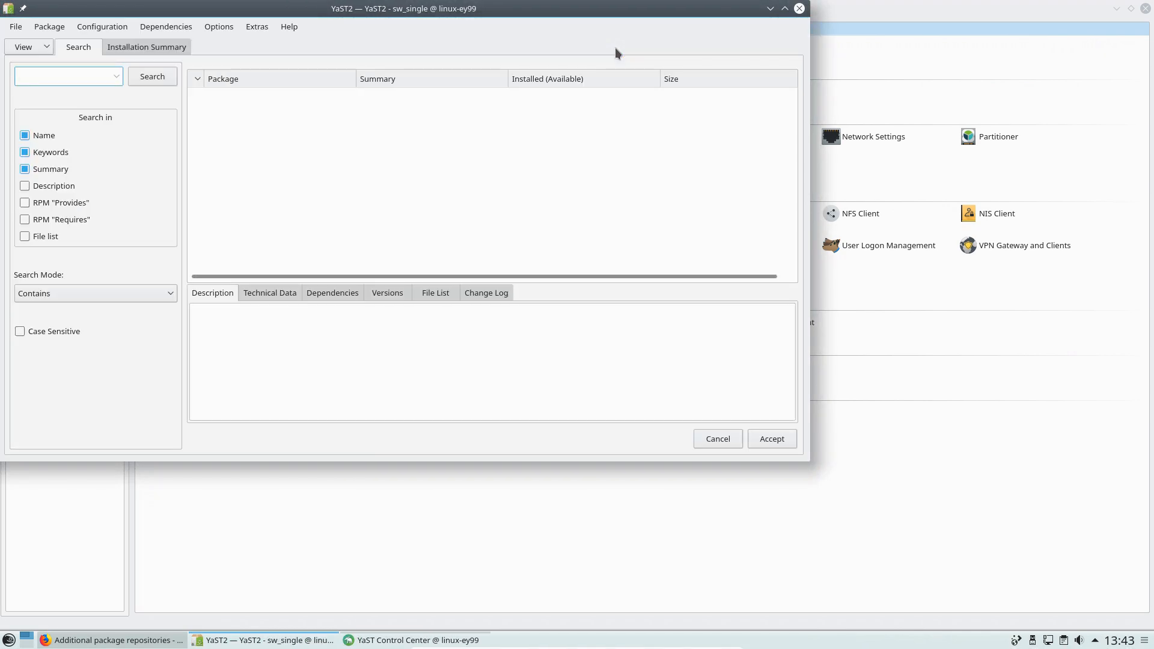
left_click(13, 47)
left_click(132, 46)
left_click(37, 45)
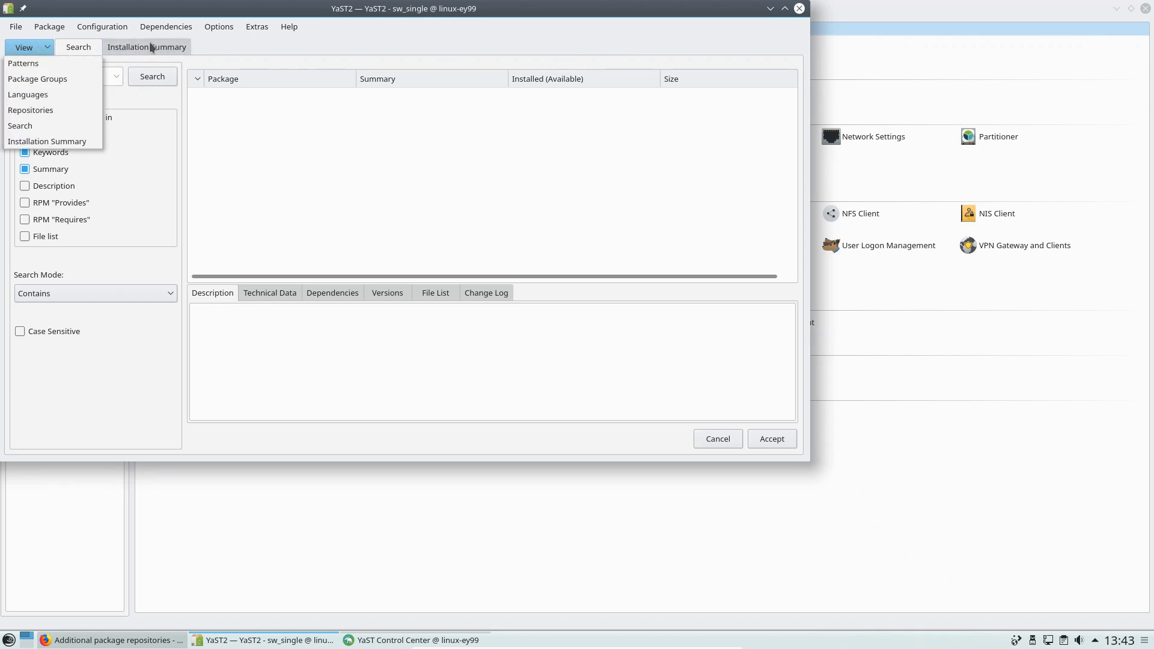
left_click(150, 47)
left_click(47, 44)
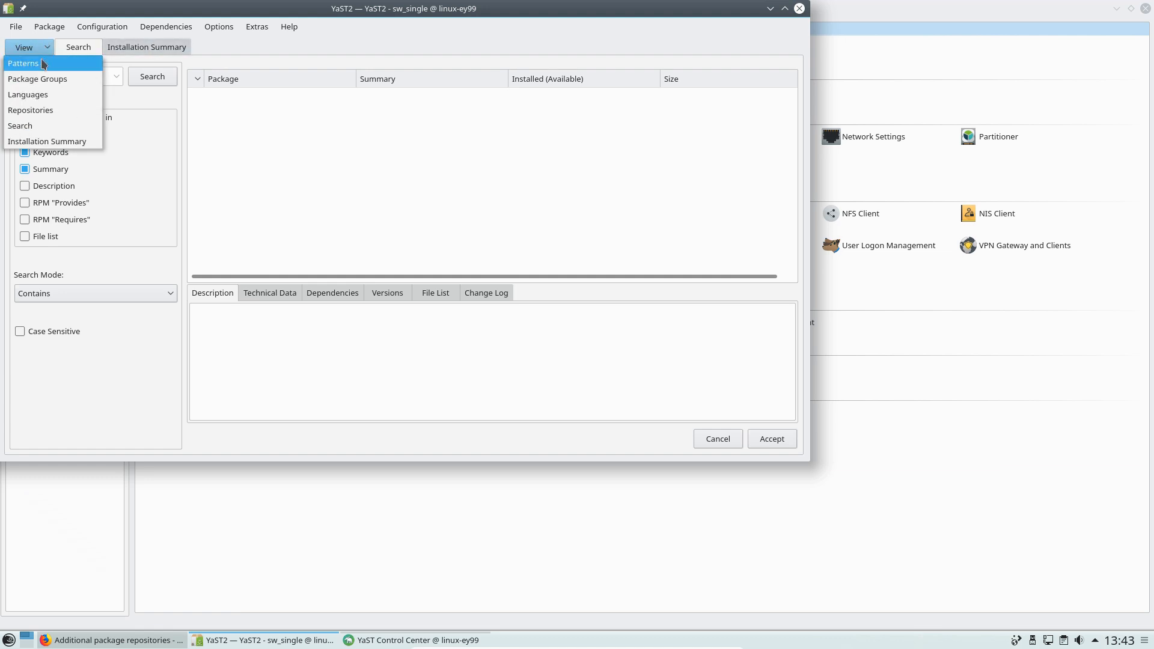
left_click(245, 36)
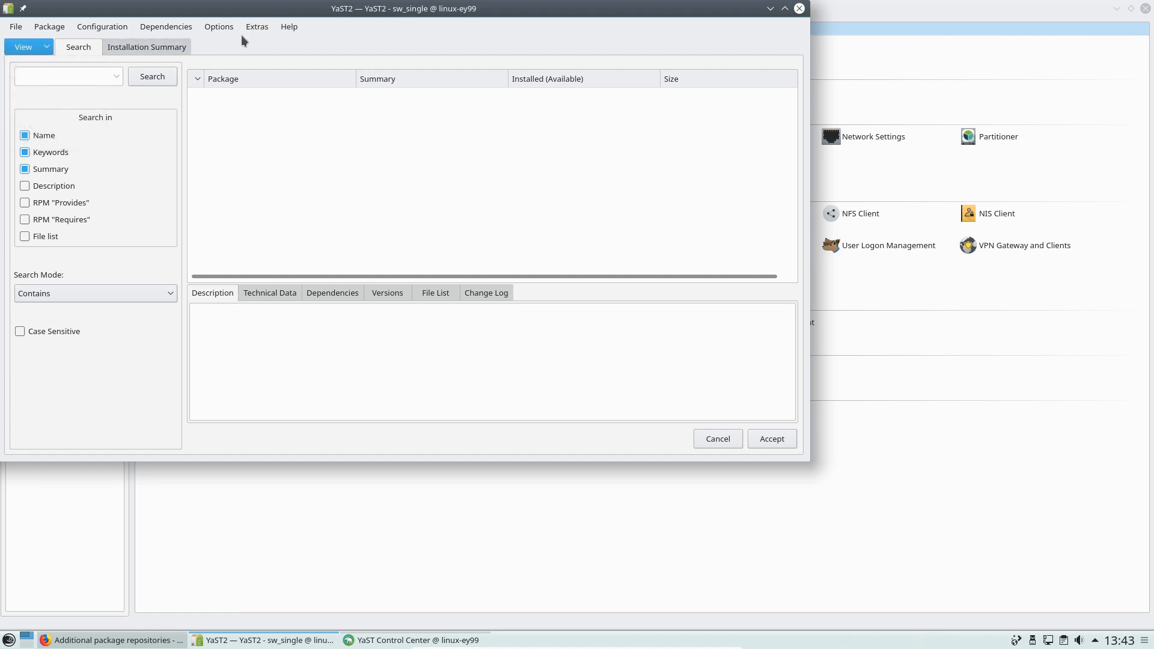
left_click(46, 47)
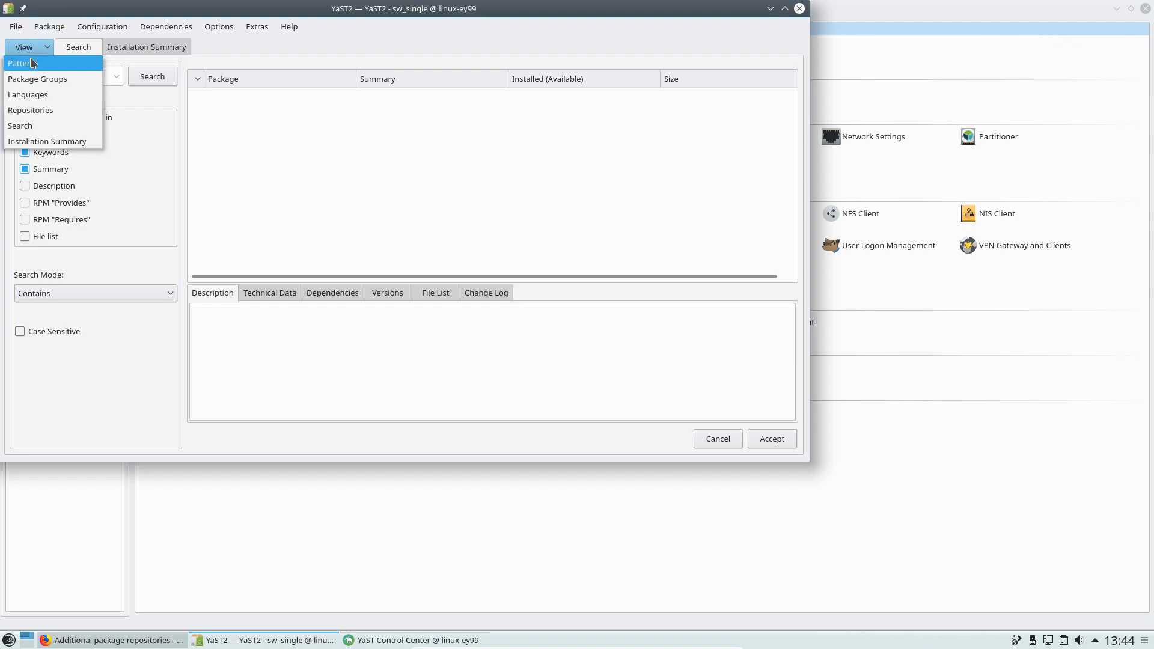
left_click(28, 61)
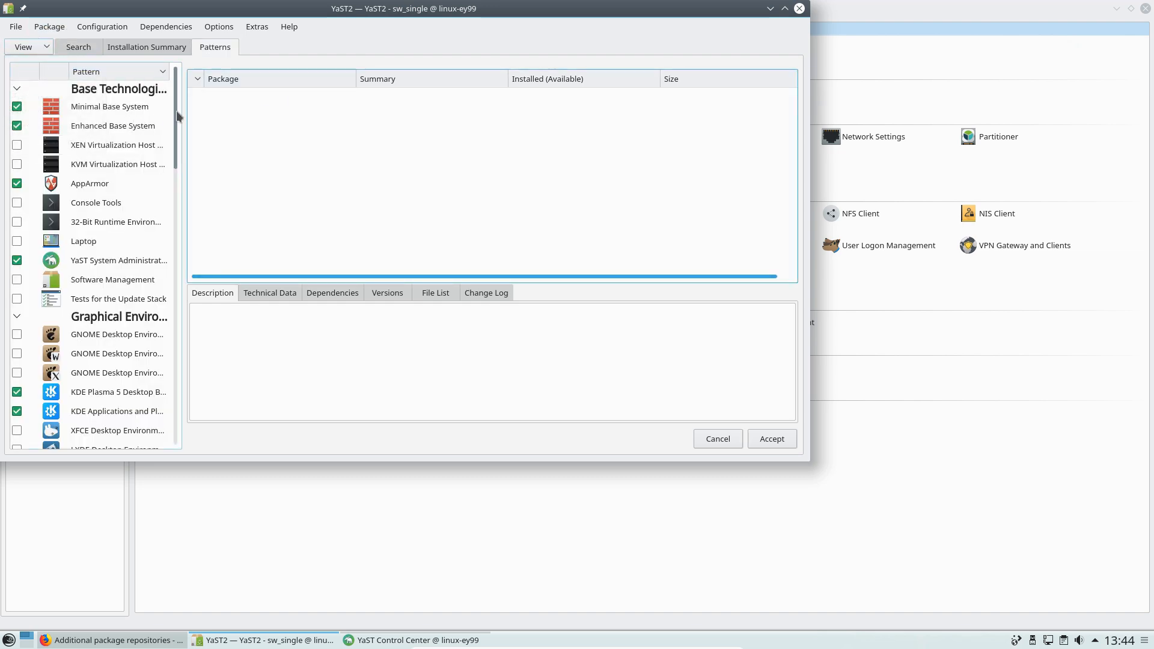
Scroll through the Patterns list, then change the view to Package Groups
left_click_drag(178, 115, 171, 66)
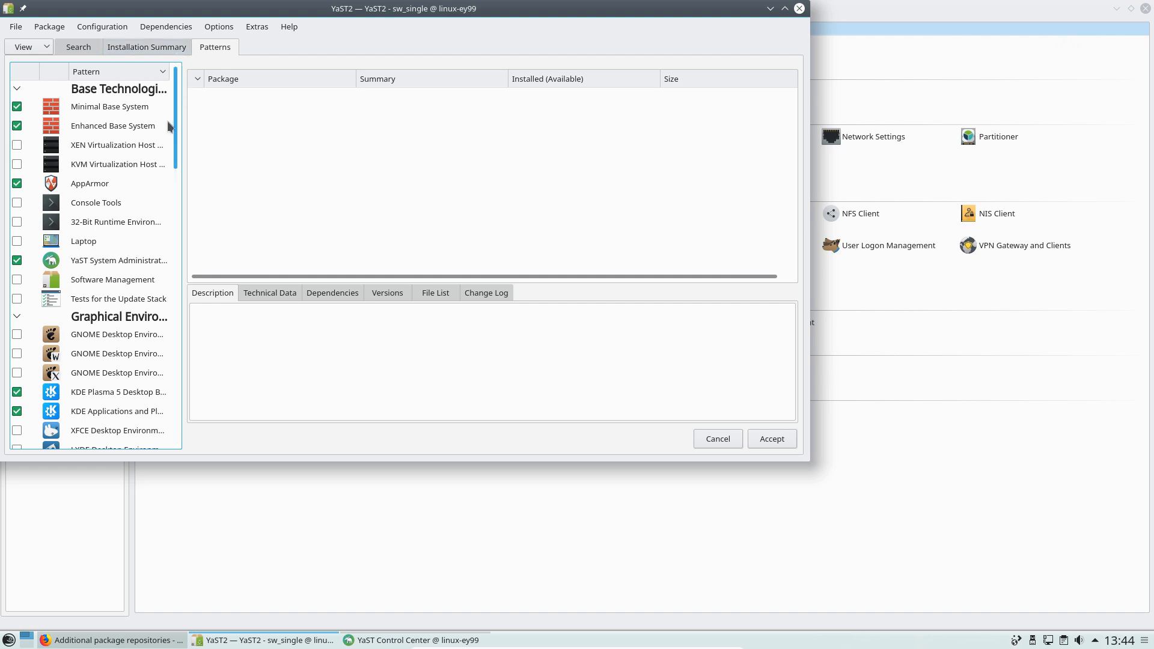
left_click_drag(176, 127, 190, 187)
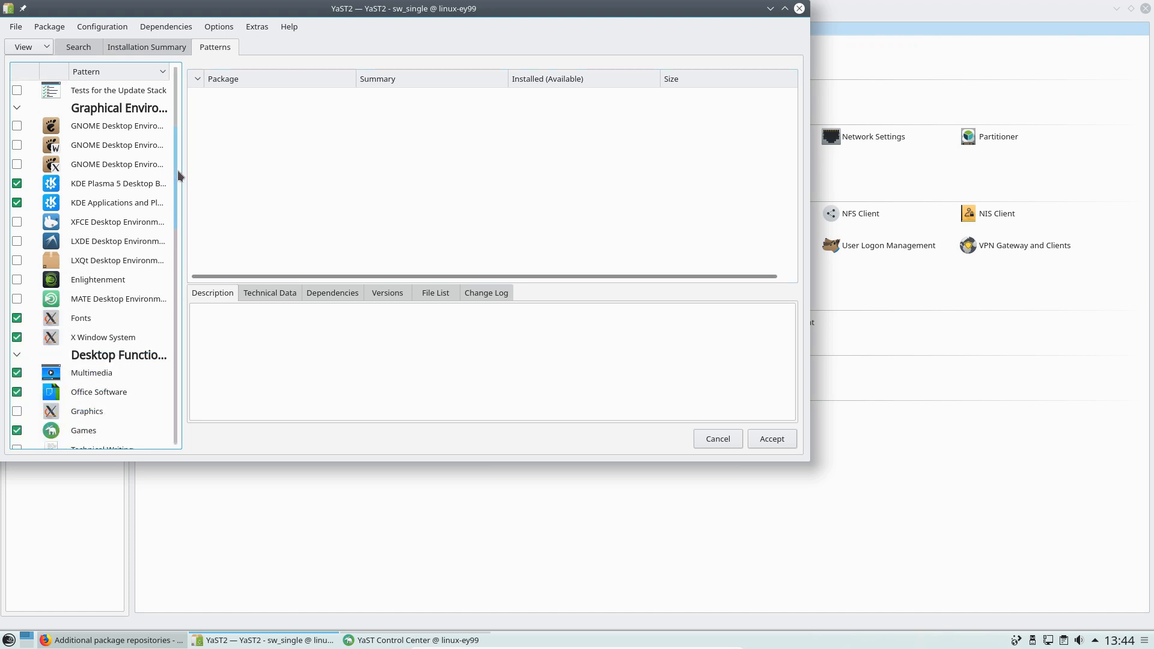
left_click_drag(174, 143, 116, 44)
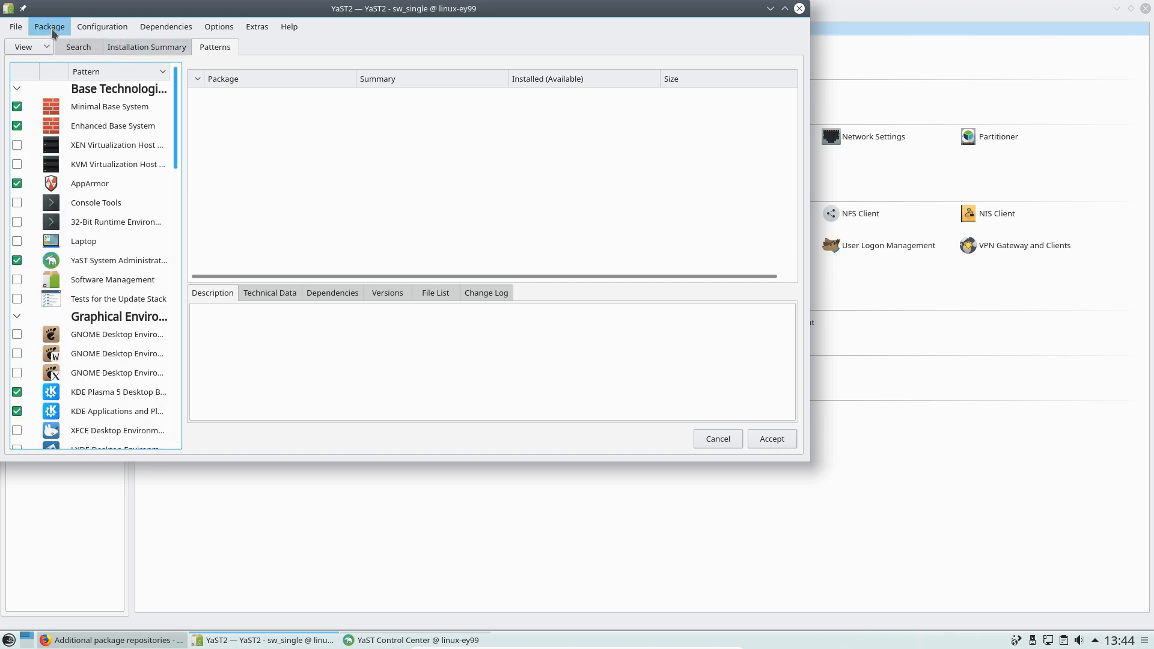
left_click(43, 46)
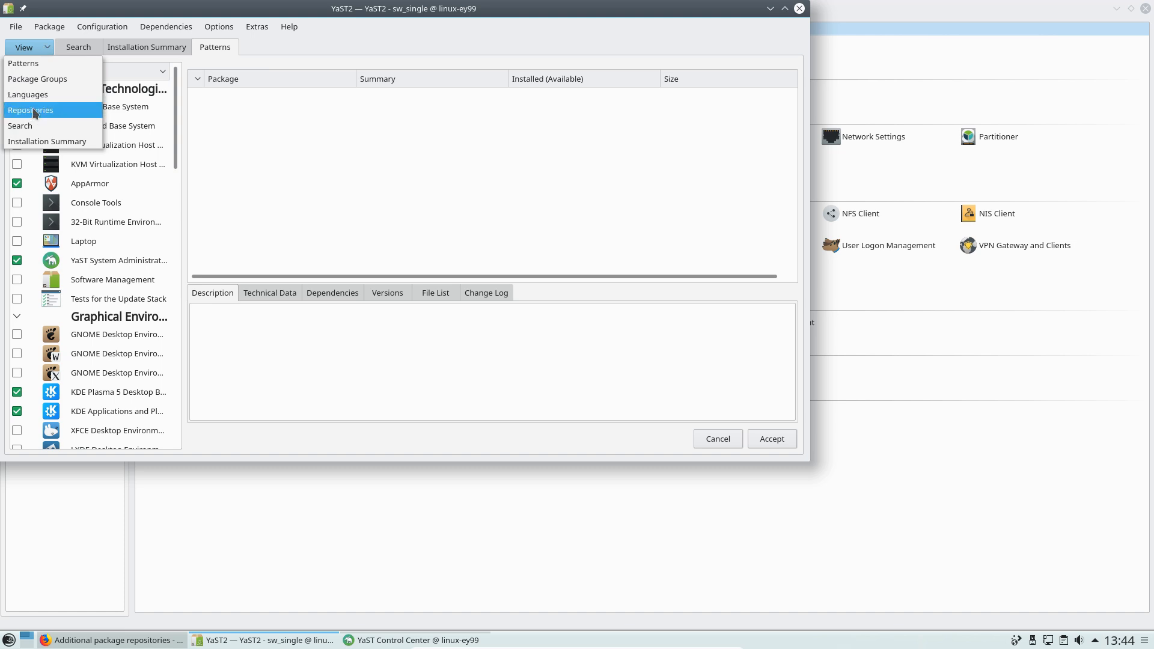
left_click(38, 78)
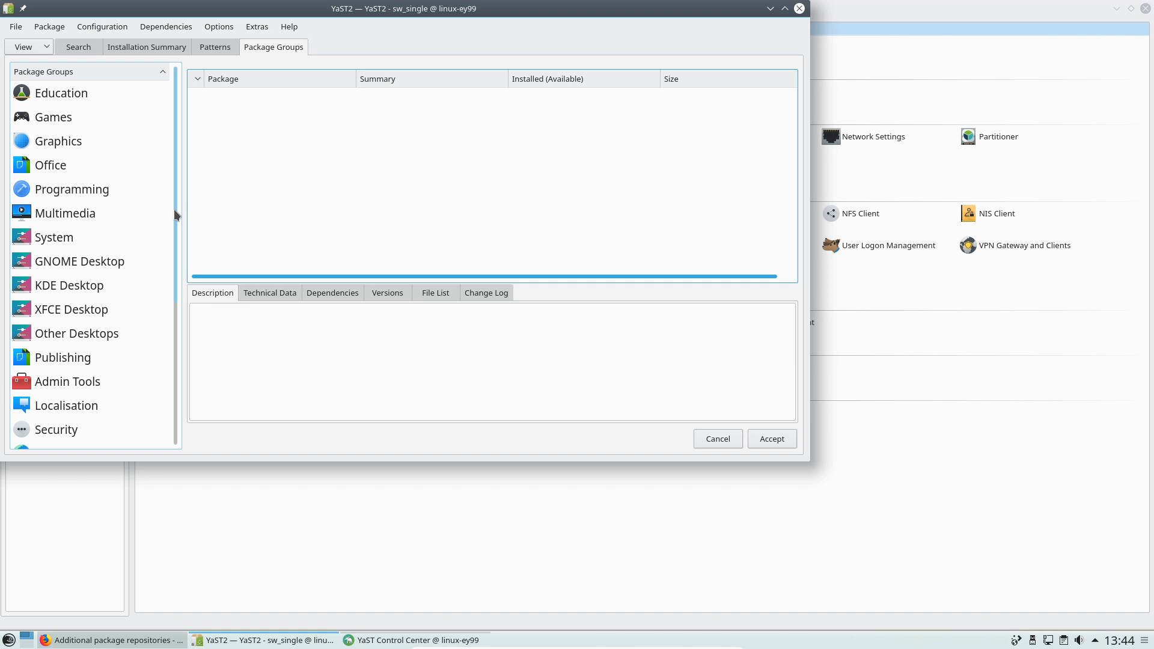
View the Other Desktops, Admin Tools and Publishing groups, then cancel out of Software Management
left_click_drag(175, 209, 171, 223)
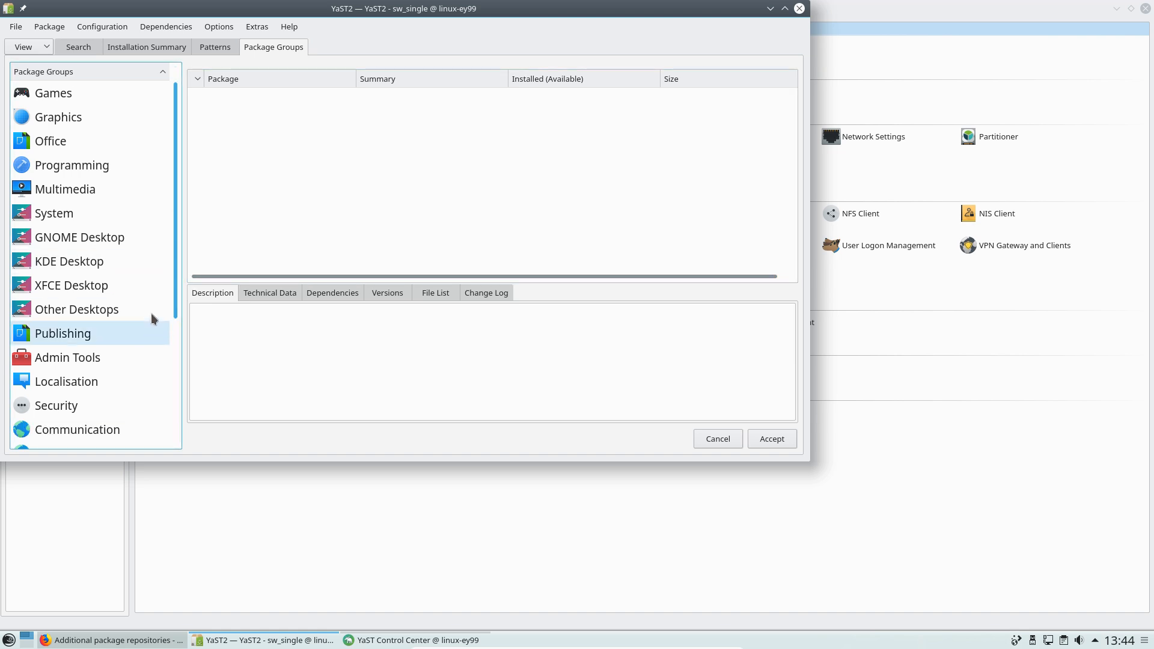
left_click(71, 310)
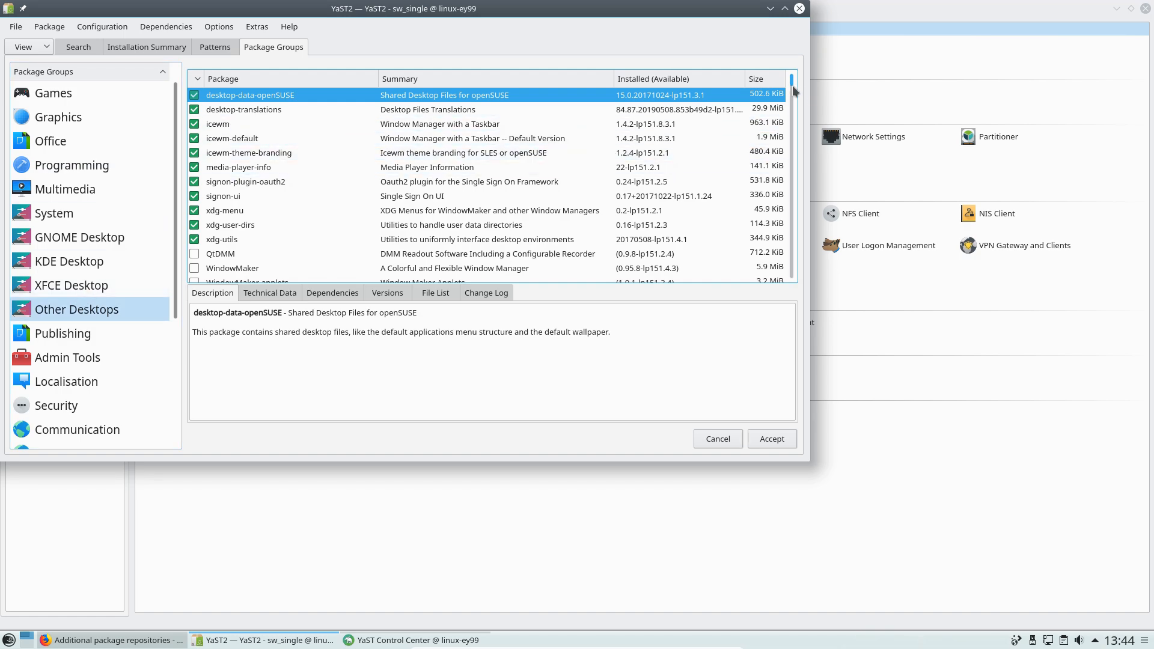
left_click_drag(792, 89, 792, 264)
left_click(68, 357)
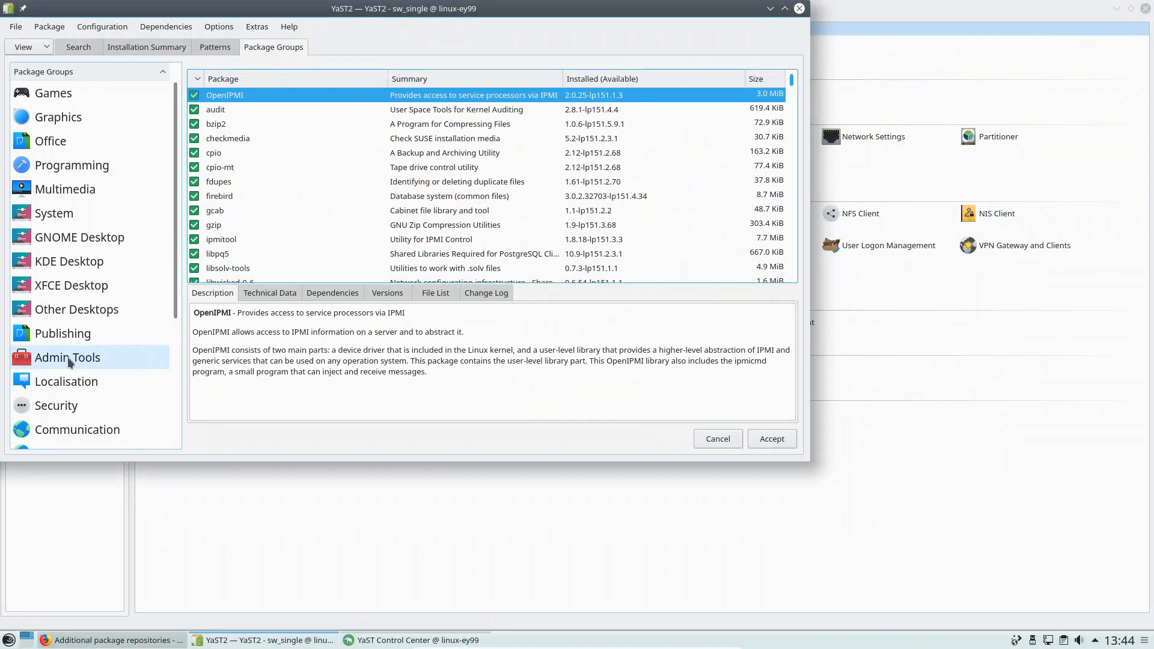
left_click(68, 338)
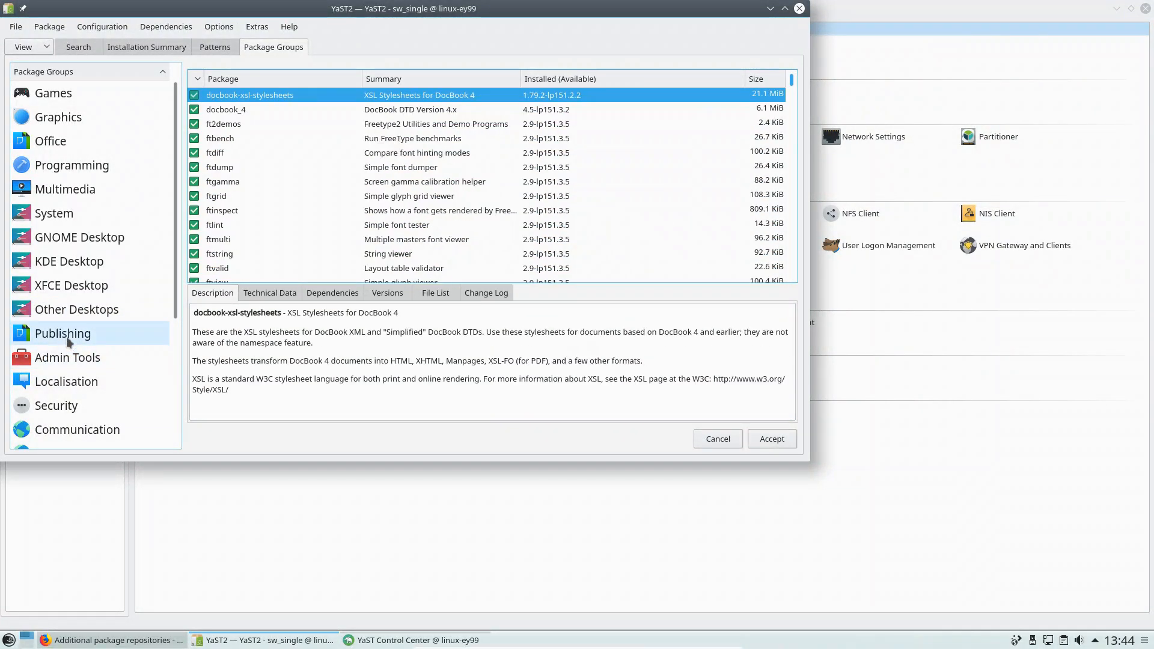
left_click(715, 439)
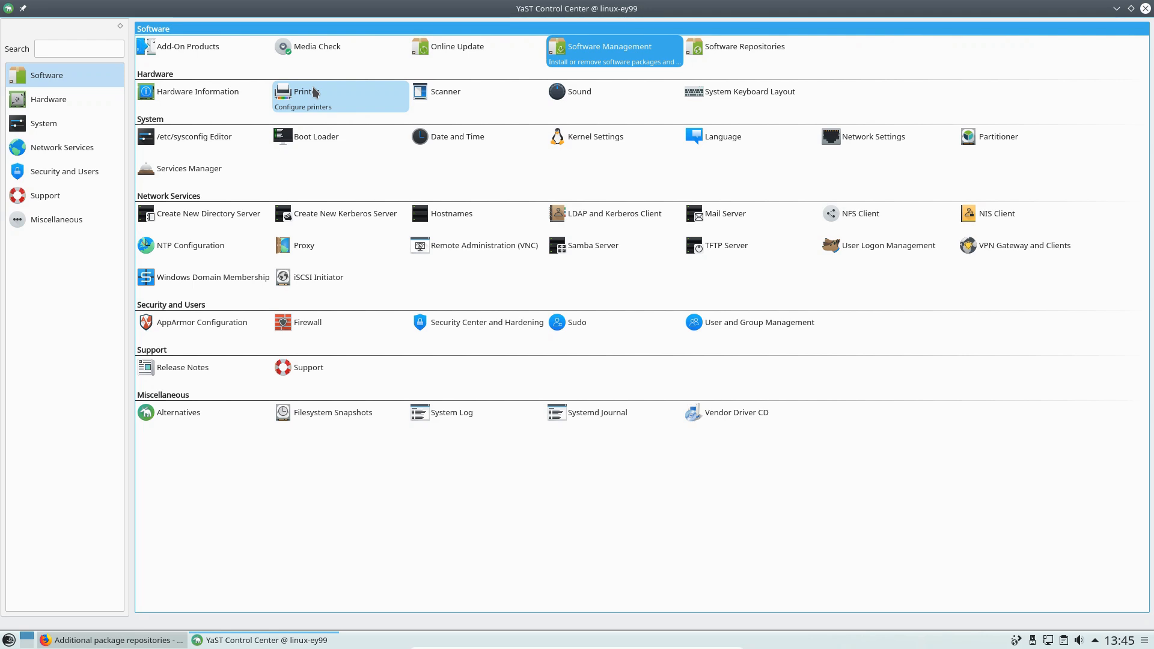
Open YaST Printer, check Print via Network, then start and cancel adding a new printer
left_click(325, 83)
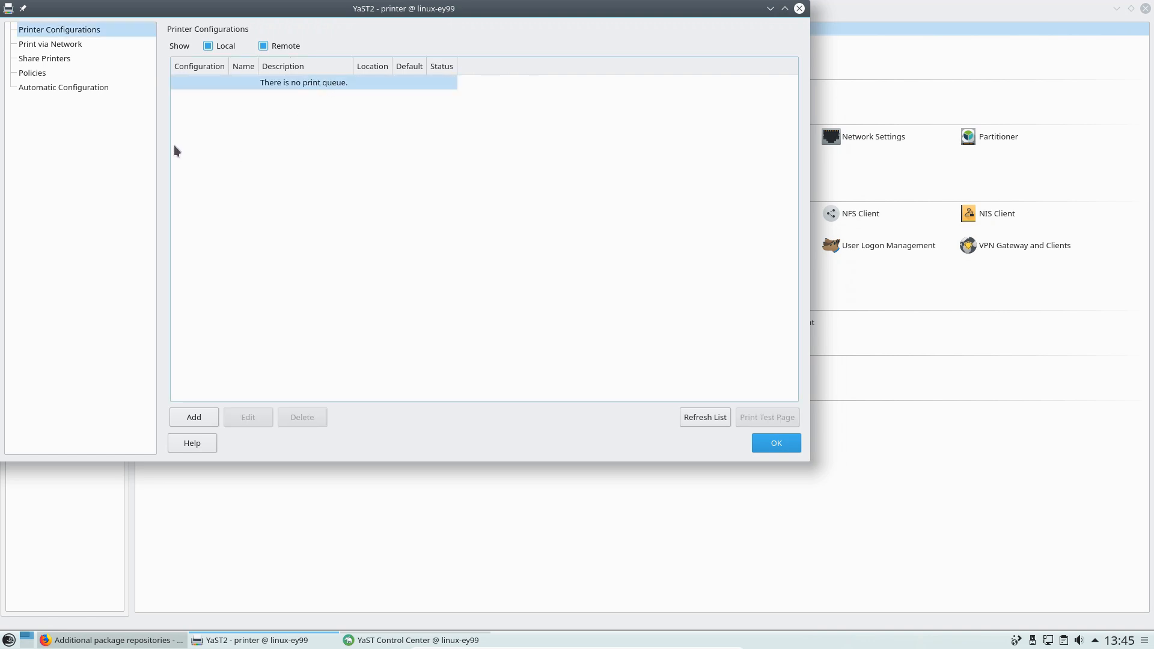
left_click(51, 46)
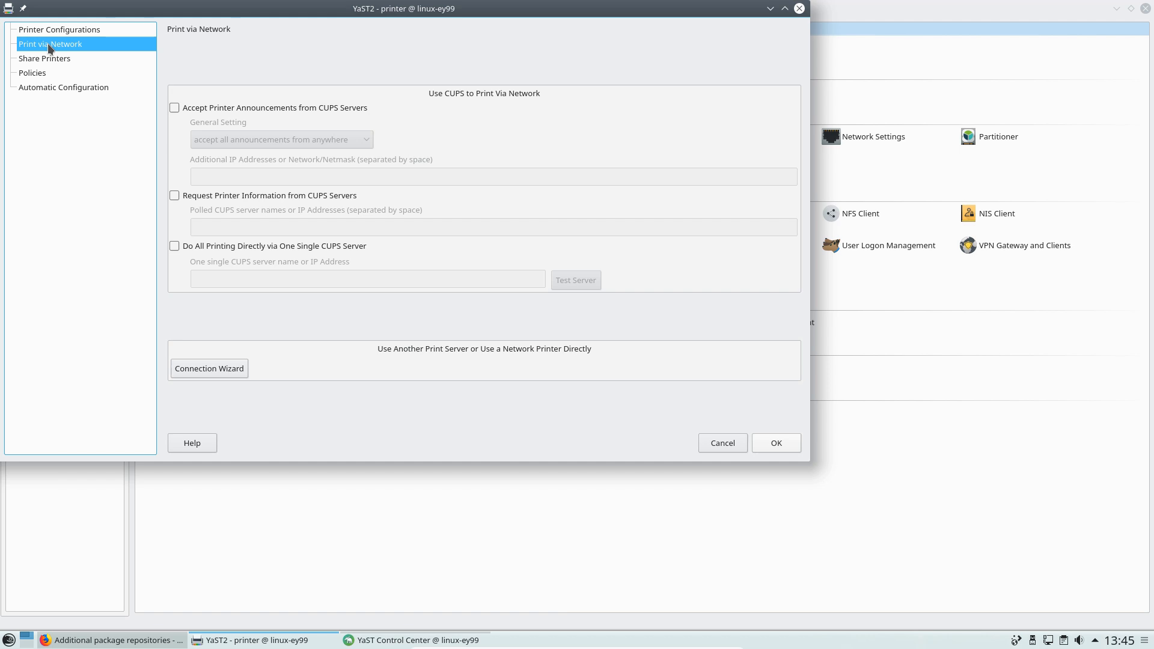
left_click(49, 27)
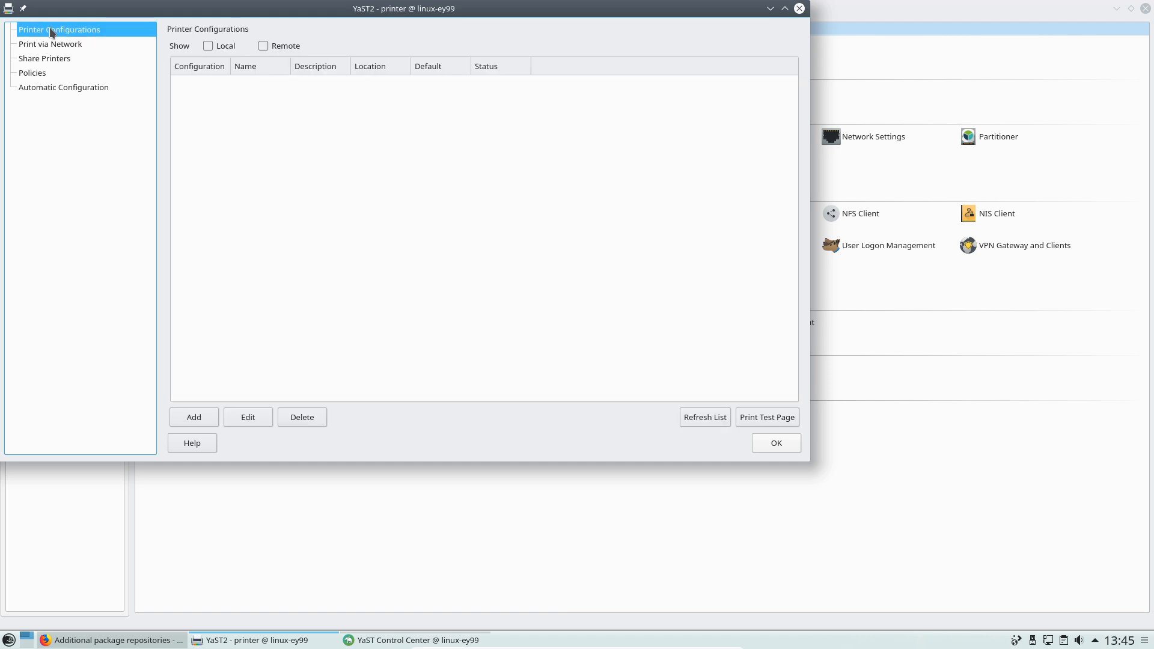
left_click(200, 415)
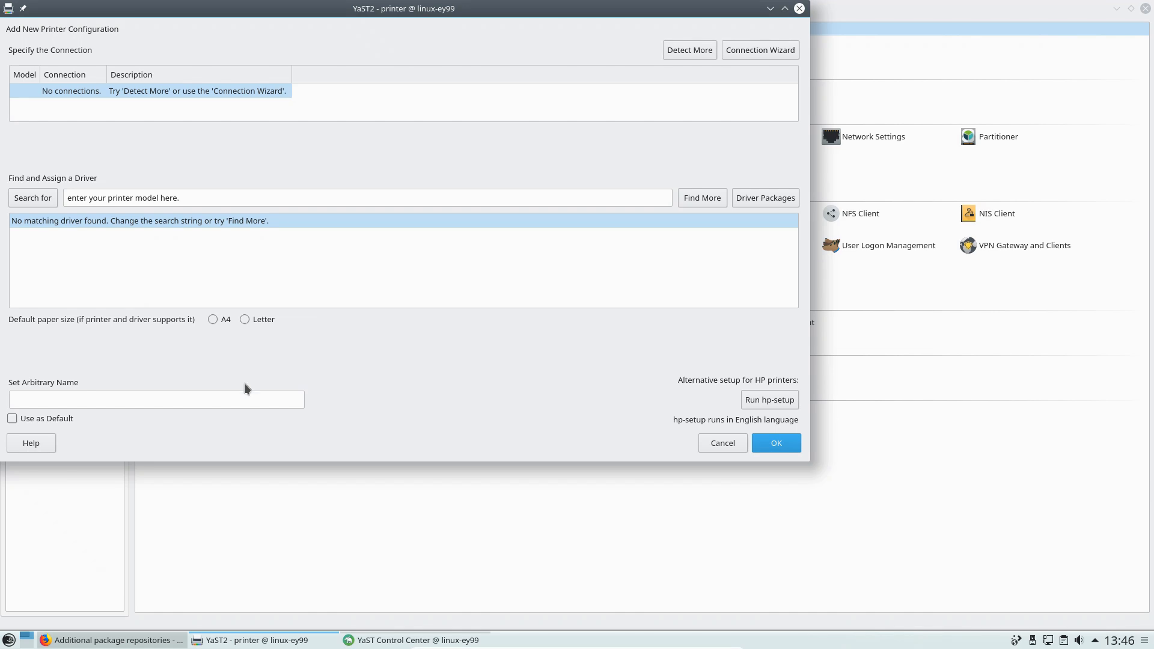
left_click(727, 442)
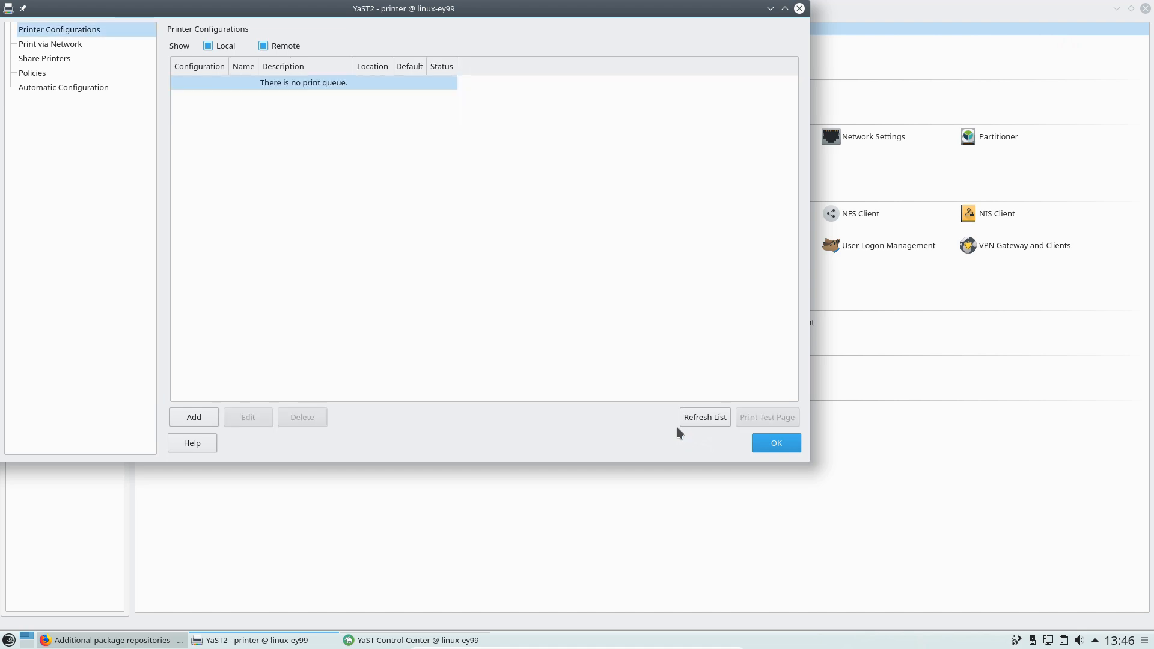
Close the printer module with OK and show the System modules in the Control Center
left_click(776, 442)
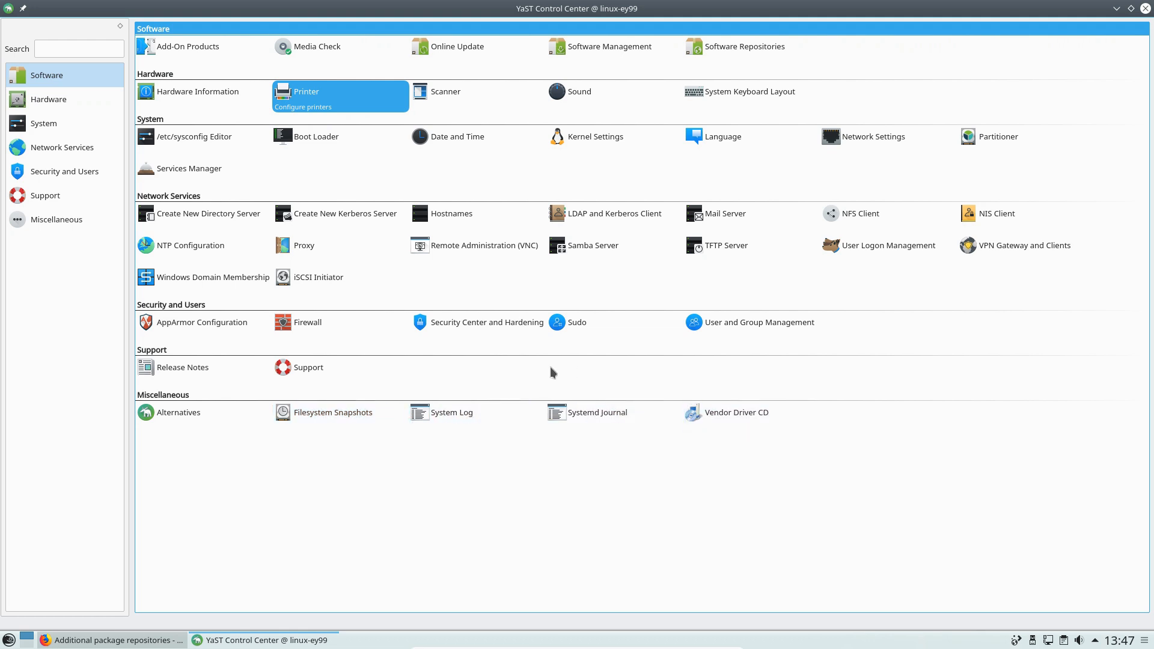
left_click(60, 124)
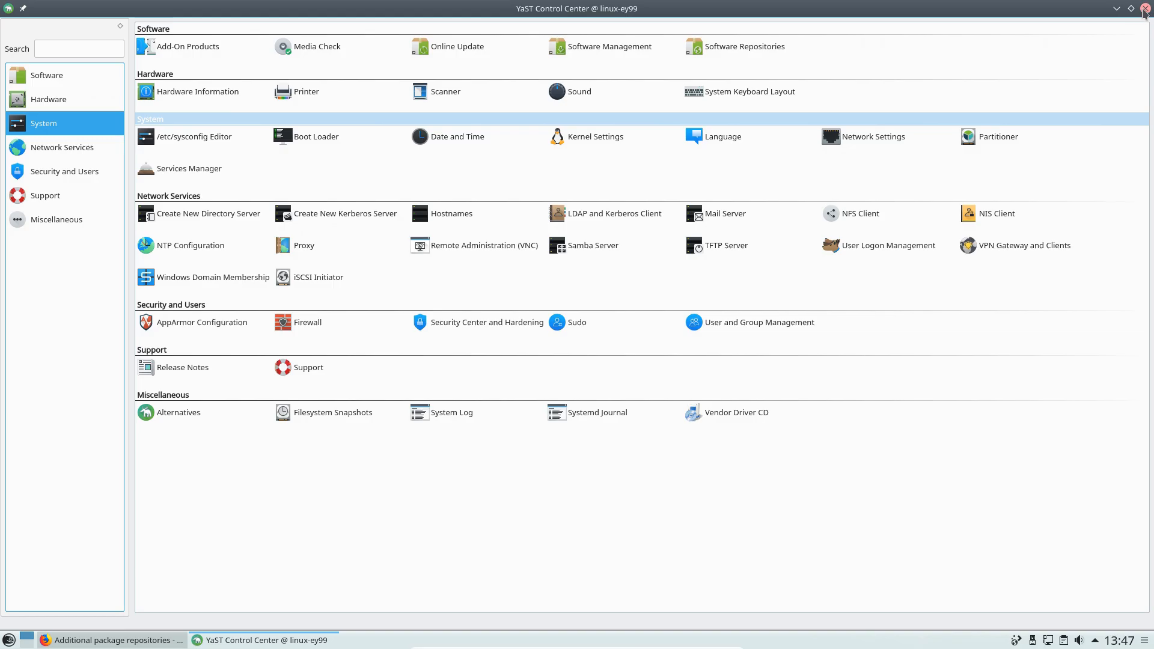
Close the YaST Control Center window
left_click(1145, 8)
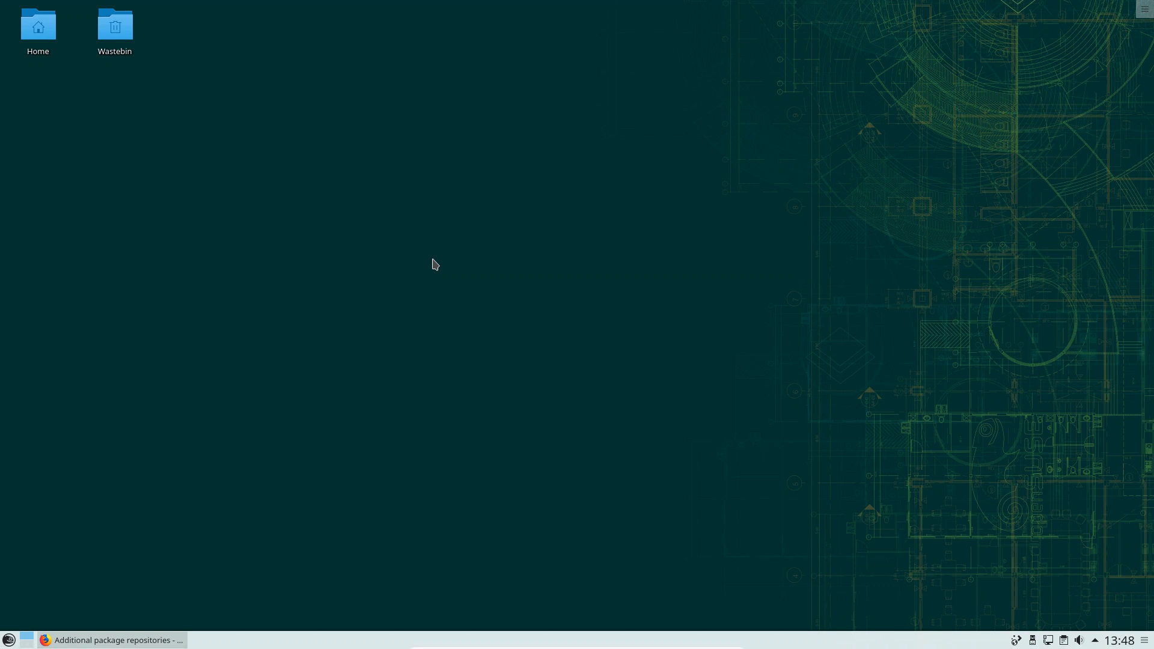
left_click(49, 28)
double_click(50, 28)
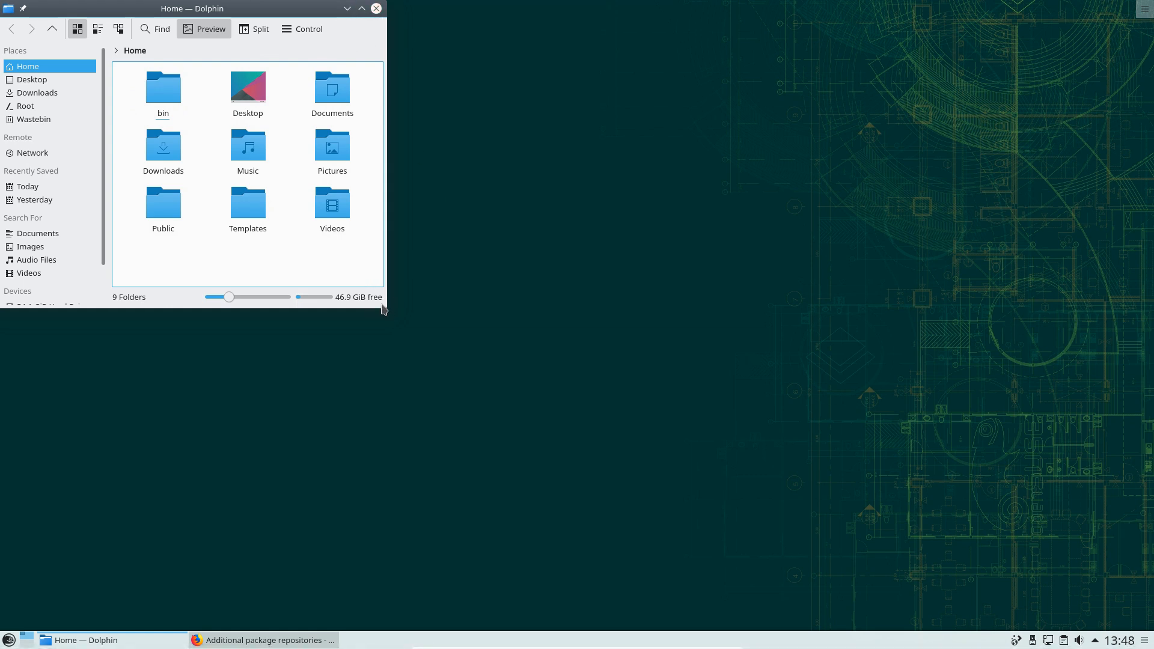
left_click_drag(385, 307, 677, 409)
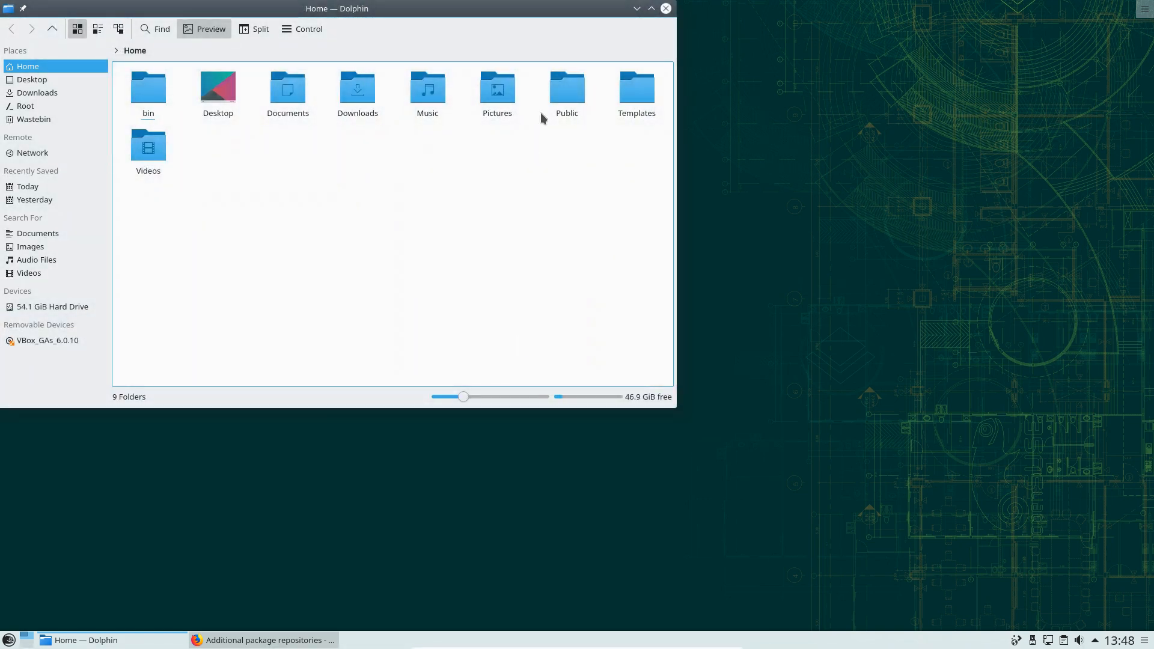
left_click(667, 9)
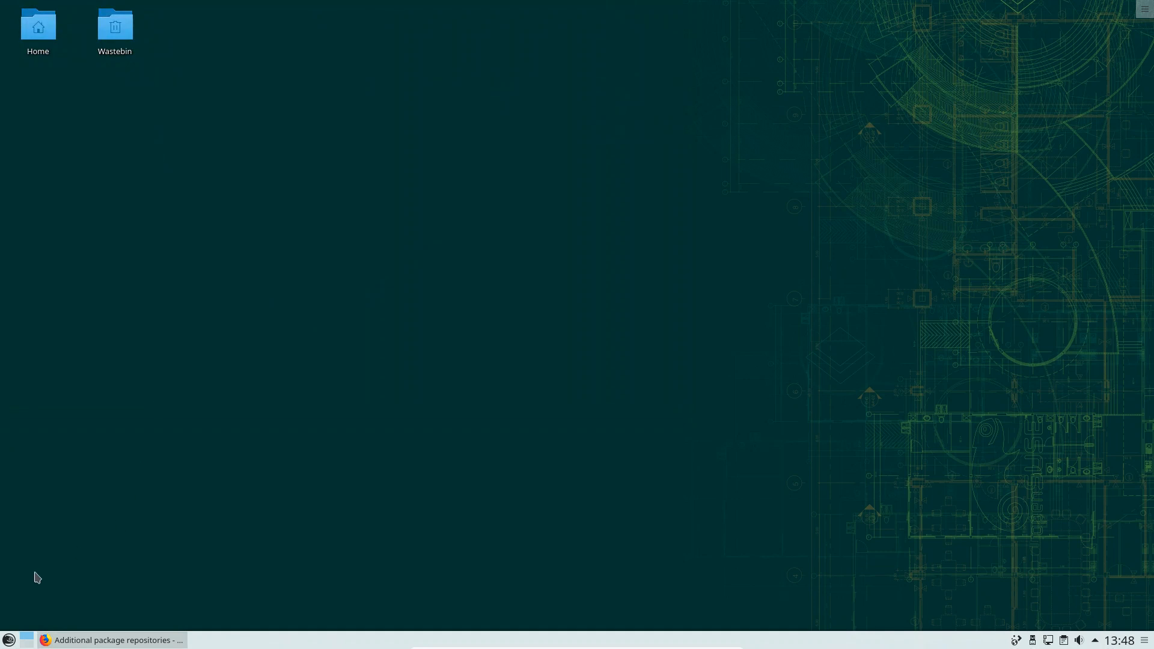
Launch Konsole, centre its window, and run uname -r to show kernel 4.12.14-lp151.28.13-default
left_click(9, 639)
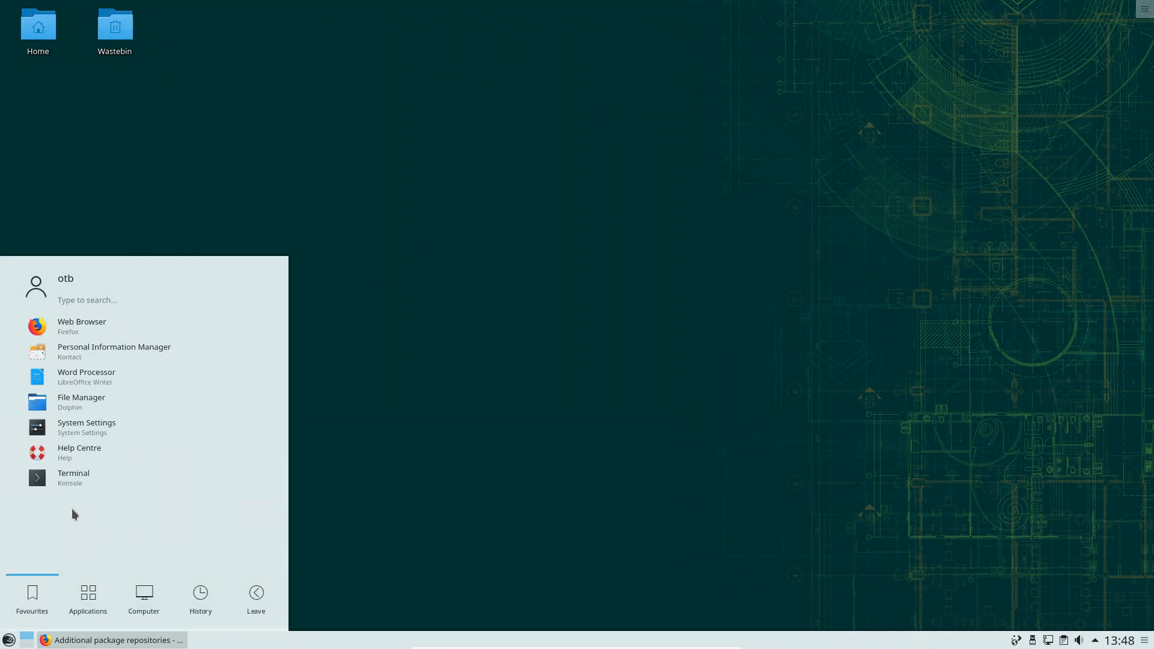
left_click(90, 475)
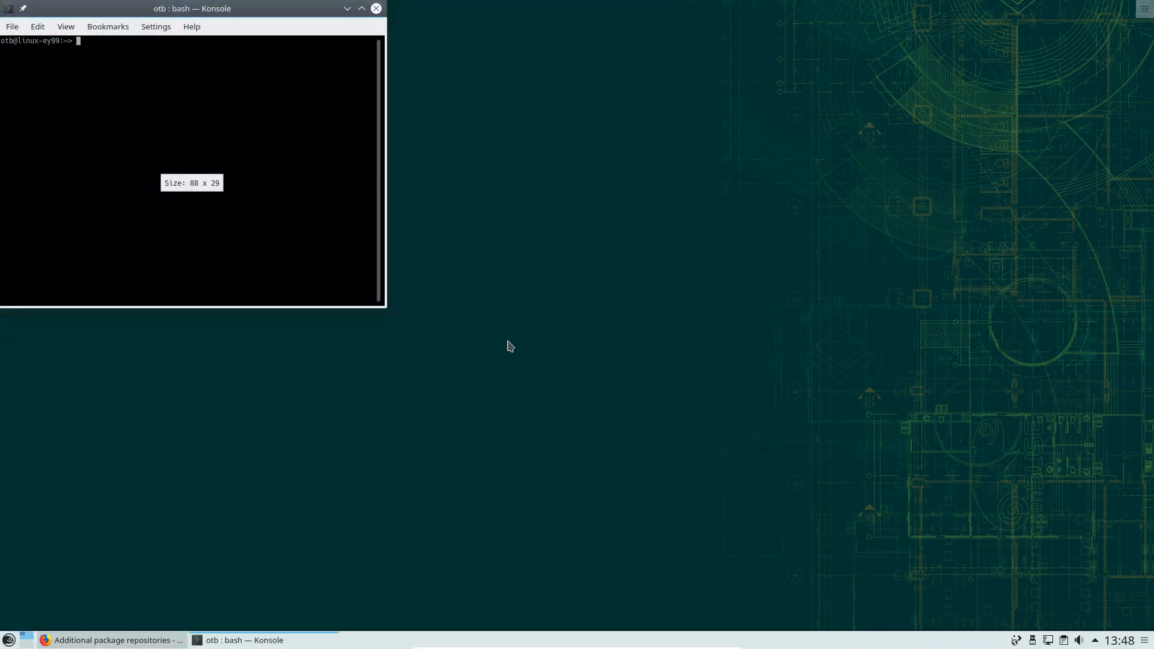
left_click_drag(286, 10, 668, 146)
type("u")
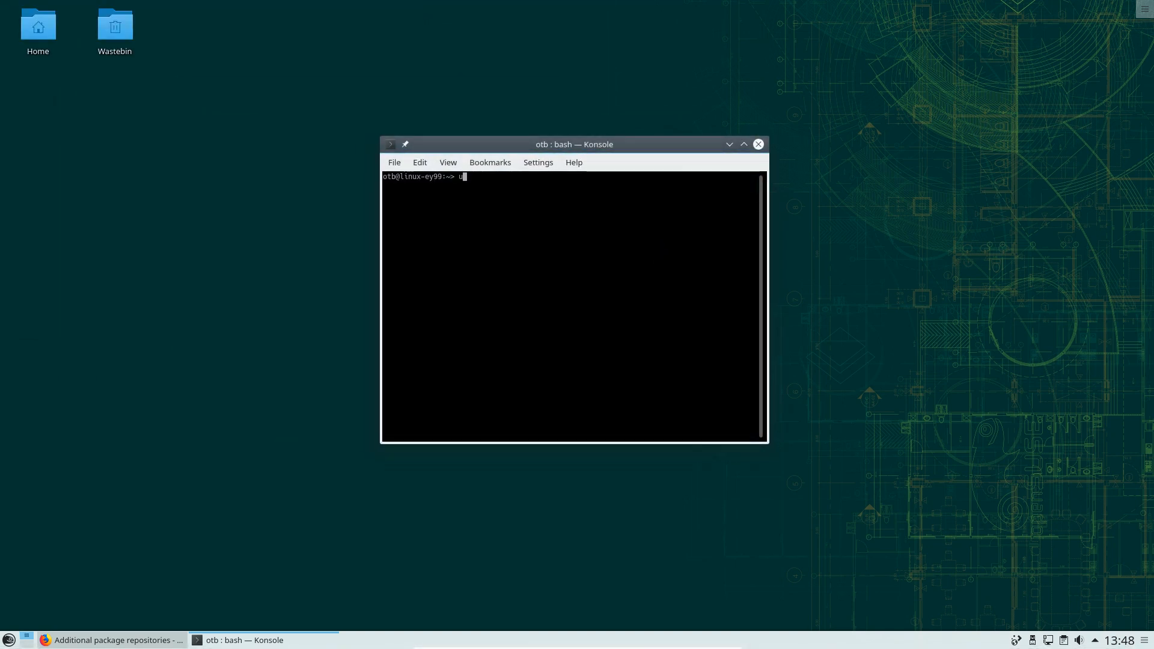
type("name -r")
key("Return")
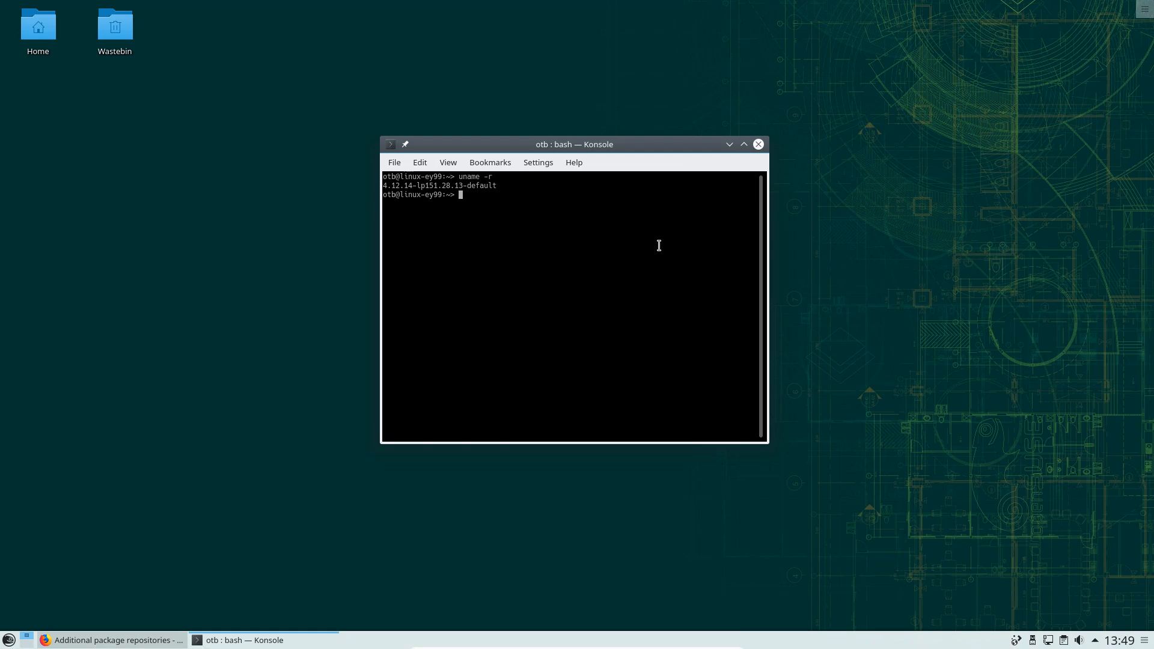
Bring Firefox forward and scroll the openSUSE Additional package repositories wiki to the Packman section
left_click(118, 641)
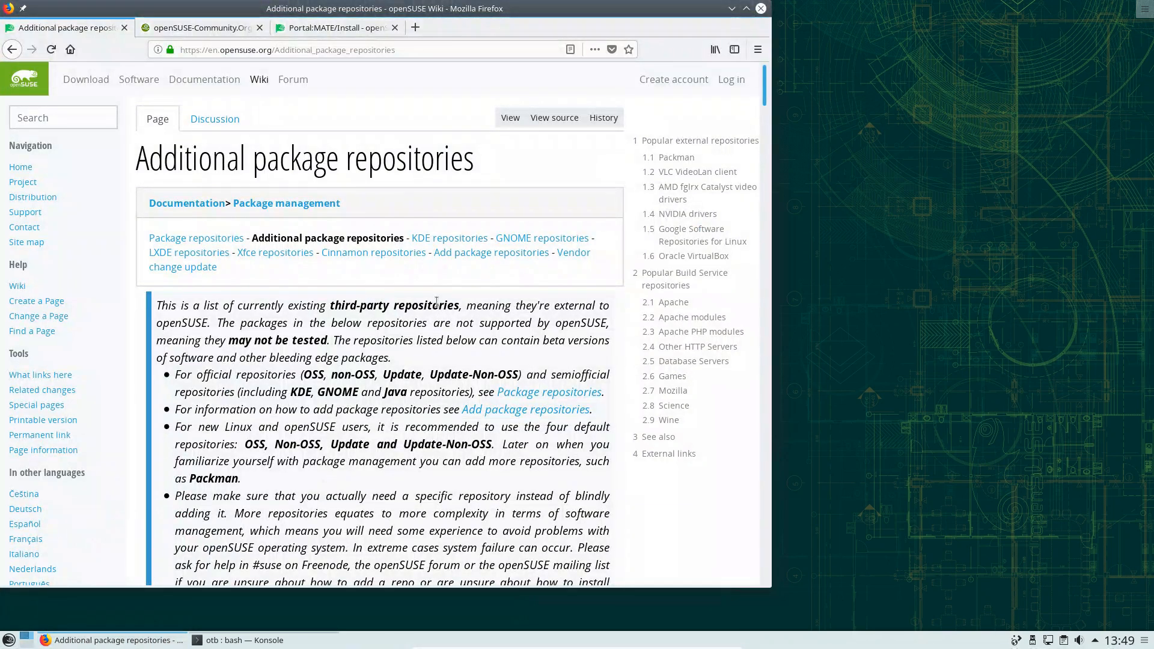
scroll(424, 310, "down", 3)
scroll(424, 310, "down", 8)
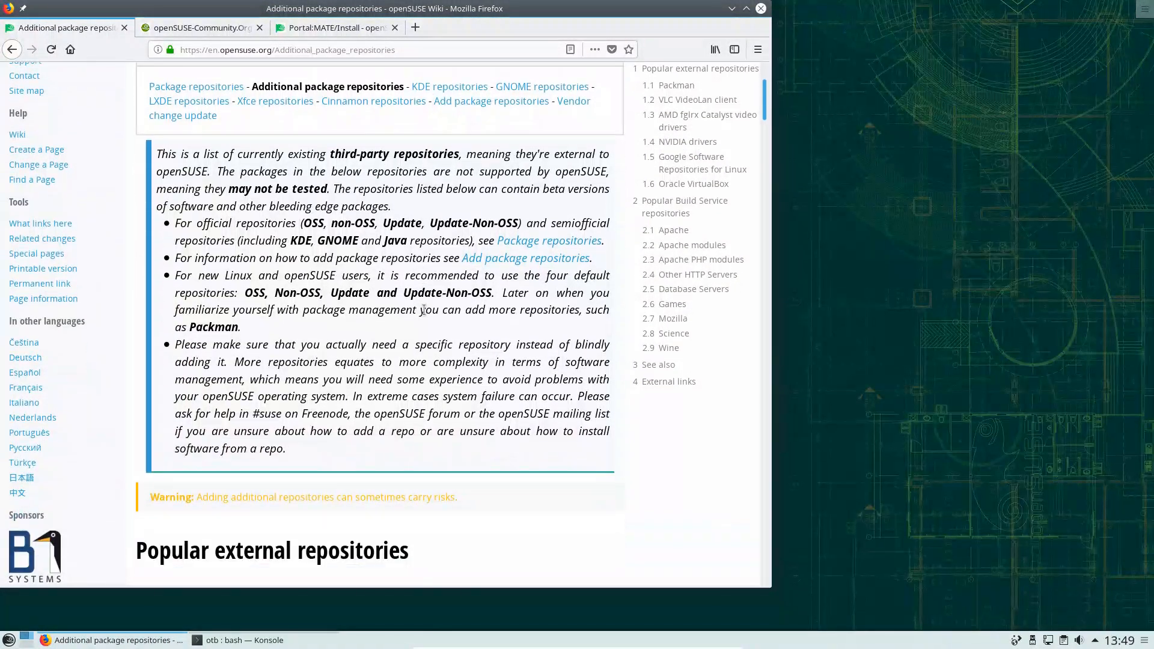
scroll(521, 325, "up", 11)
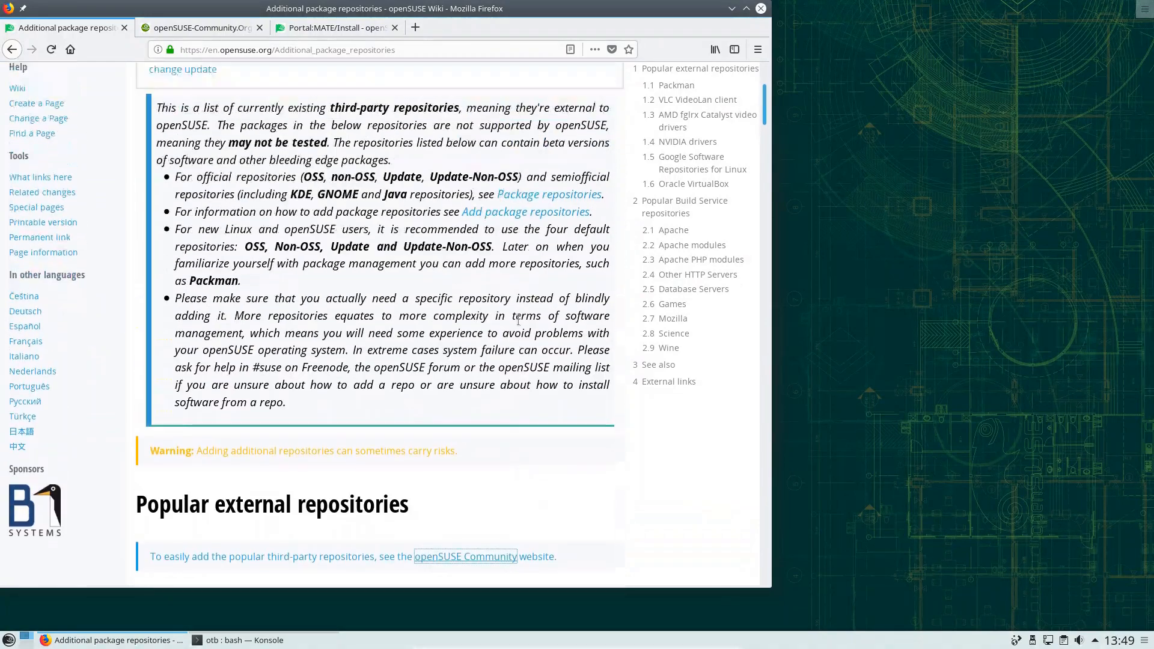
scroll(423, 340, "down", 20)
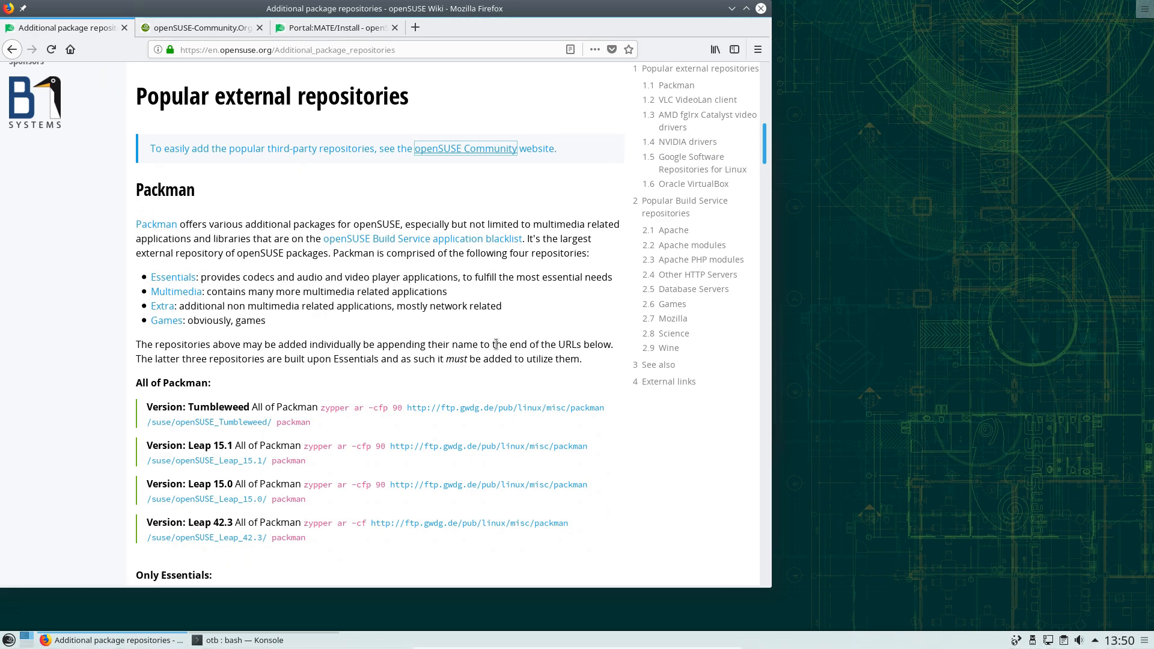
scroll(577, 309, "down", 3)
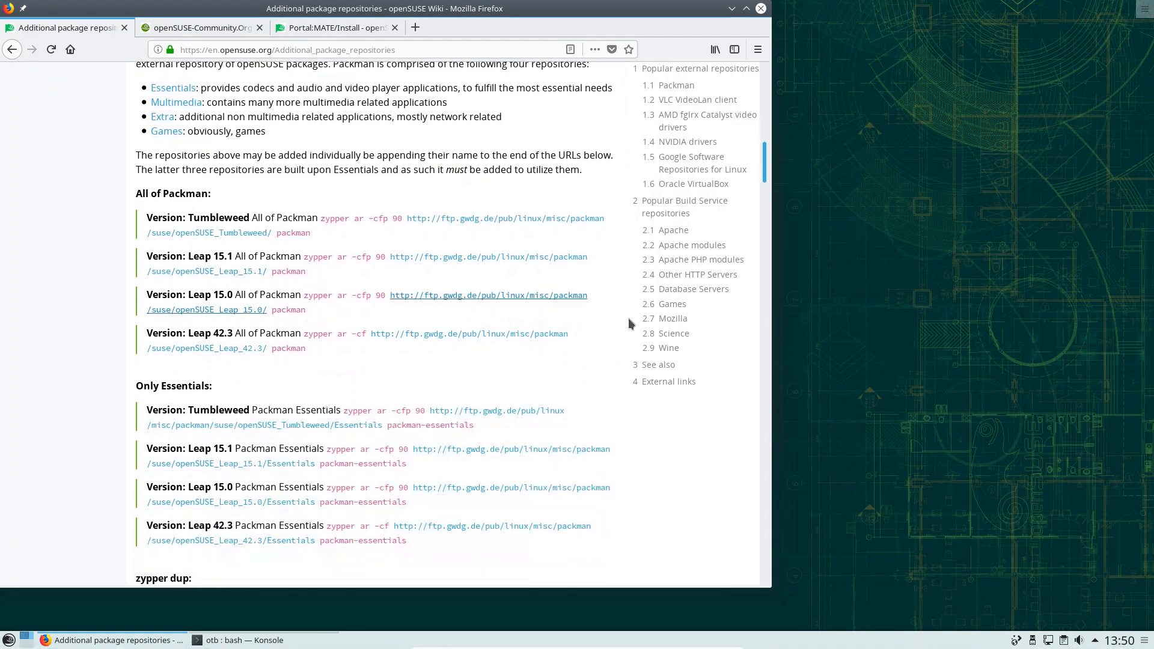
scroll(588, 367, "up", 8)
scroll(586, 338, "up", 5)
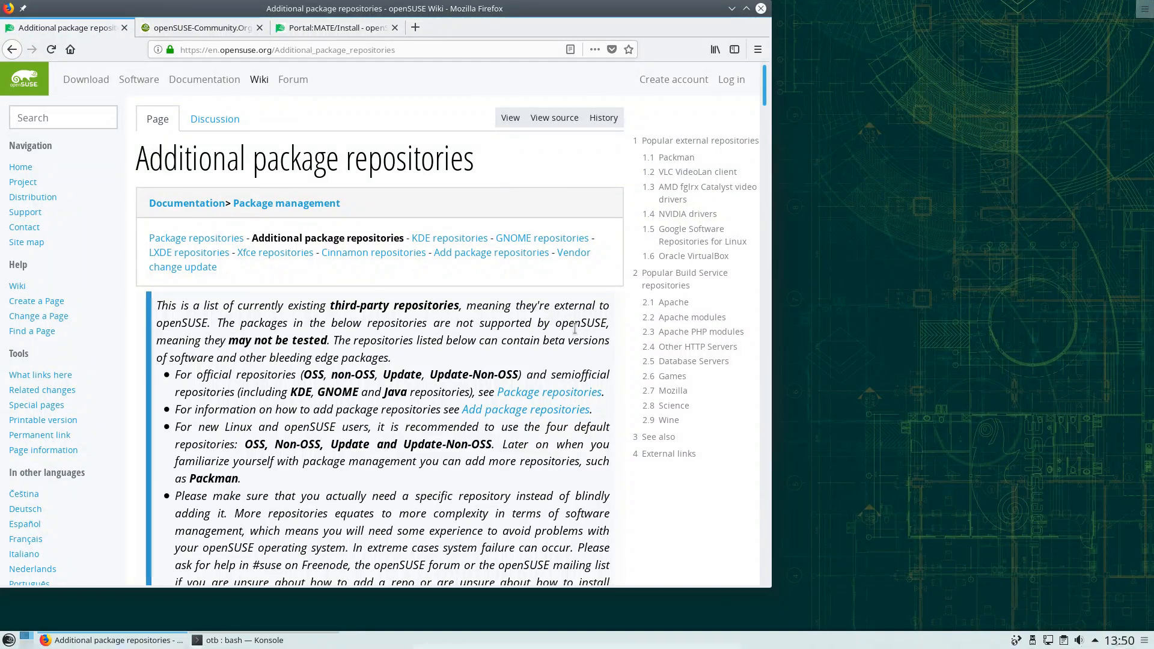
scroll(574, 327, "down", 6)
scroll(572, 335, "down", 6)
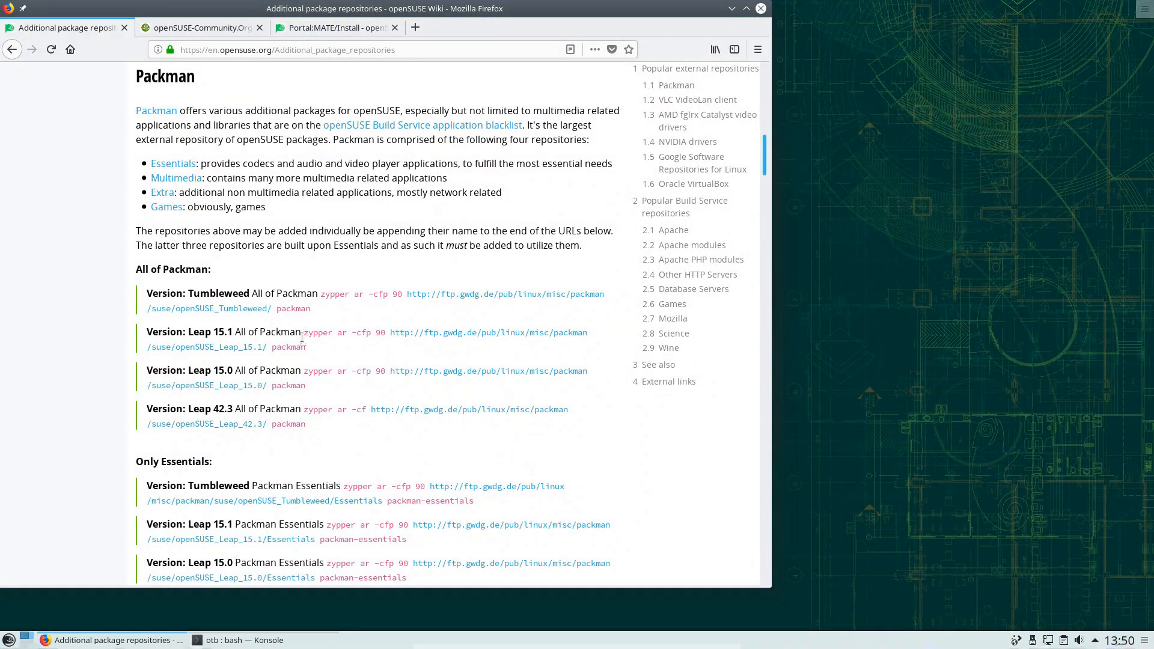
Copy the Leap 15.1 Packman zypper ar command from the wiki page
left_click_drag(303, 336, 349, 340)
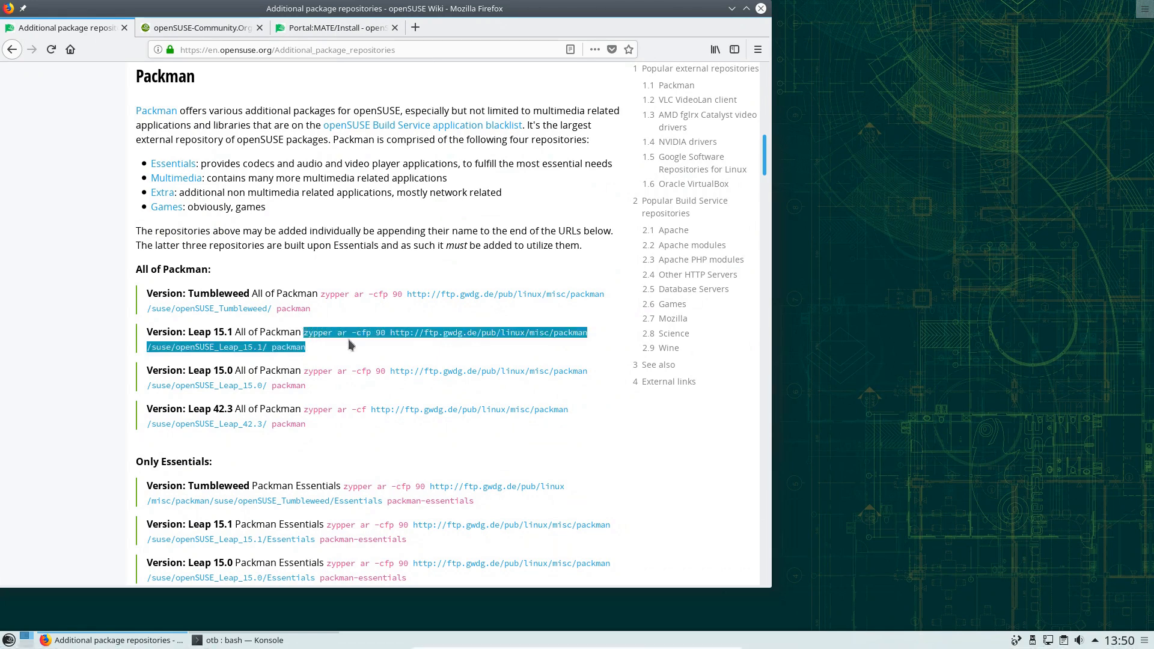
right_click(334, 335)
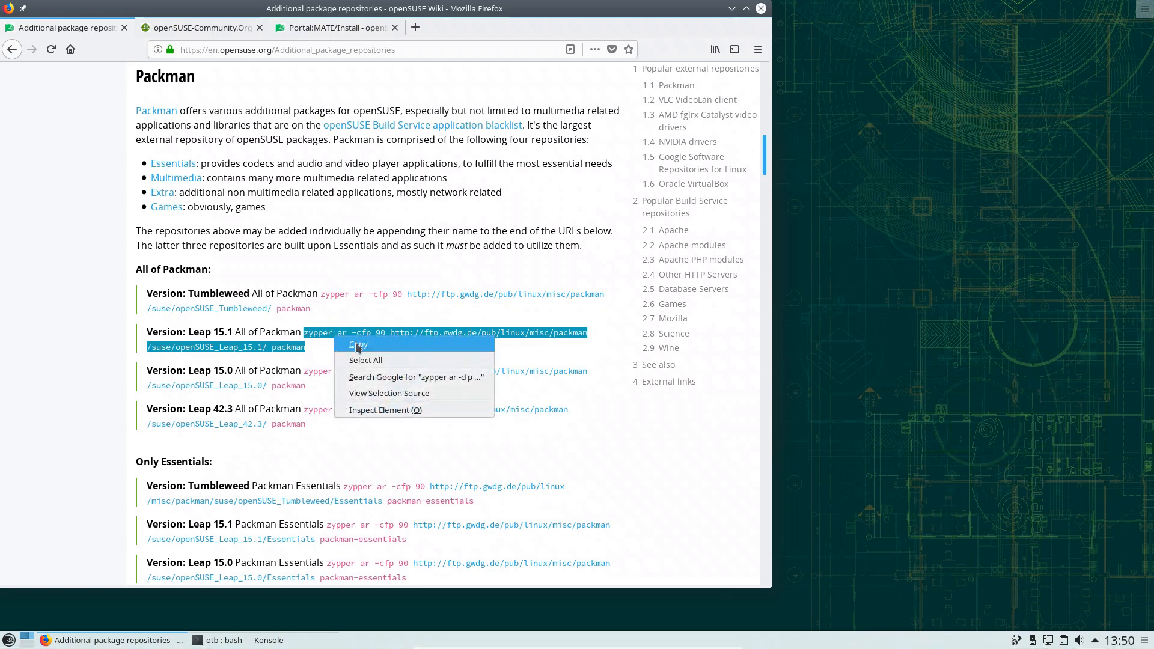
left_click(359, 348)
Run the command with sudo in Konsole and authenticate to add Packman at priority 90
left_click(241, 640)
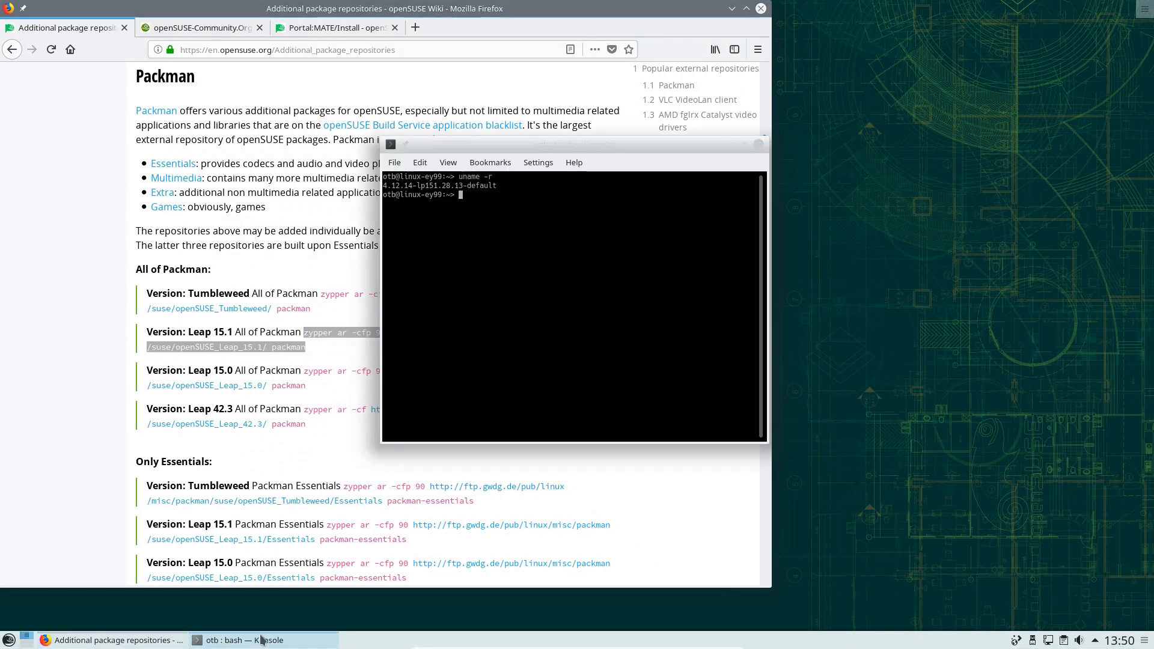
type("sudo")
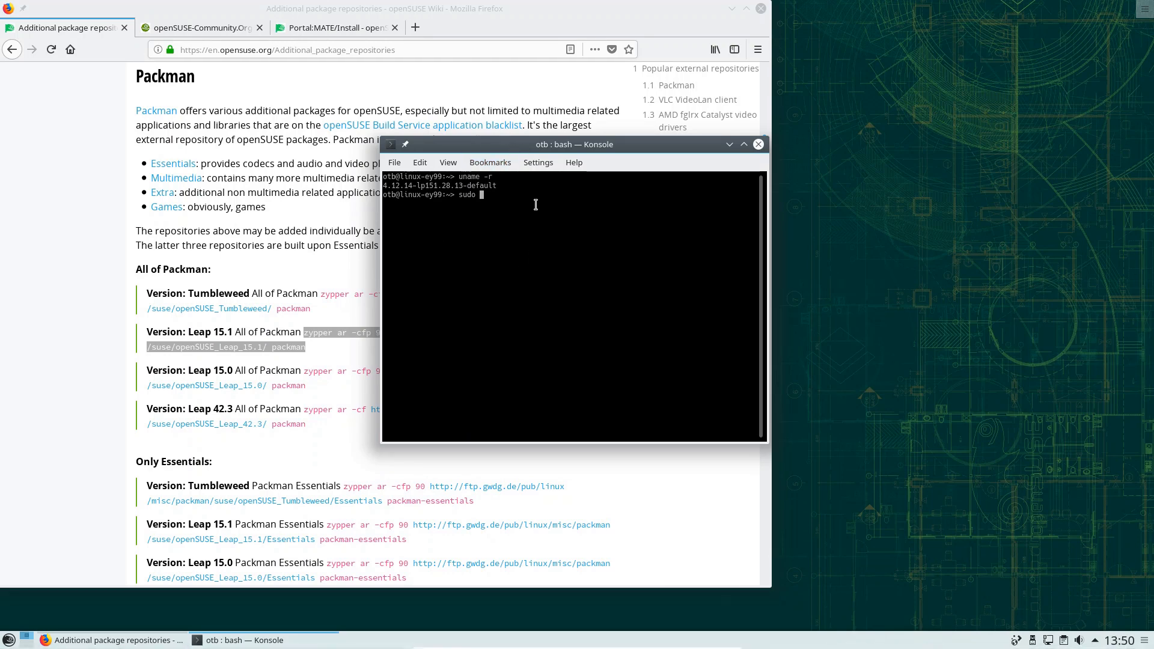
right_click(542, 232)
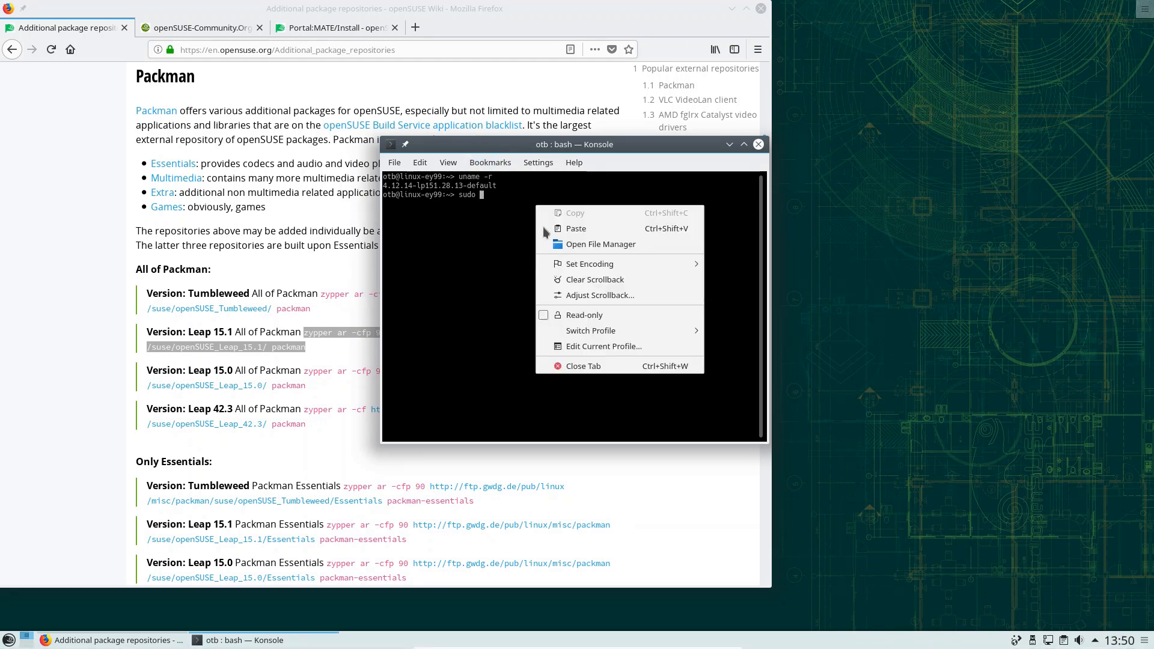
left_click(586, 229)
key("Return")
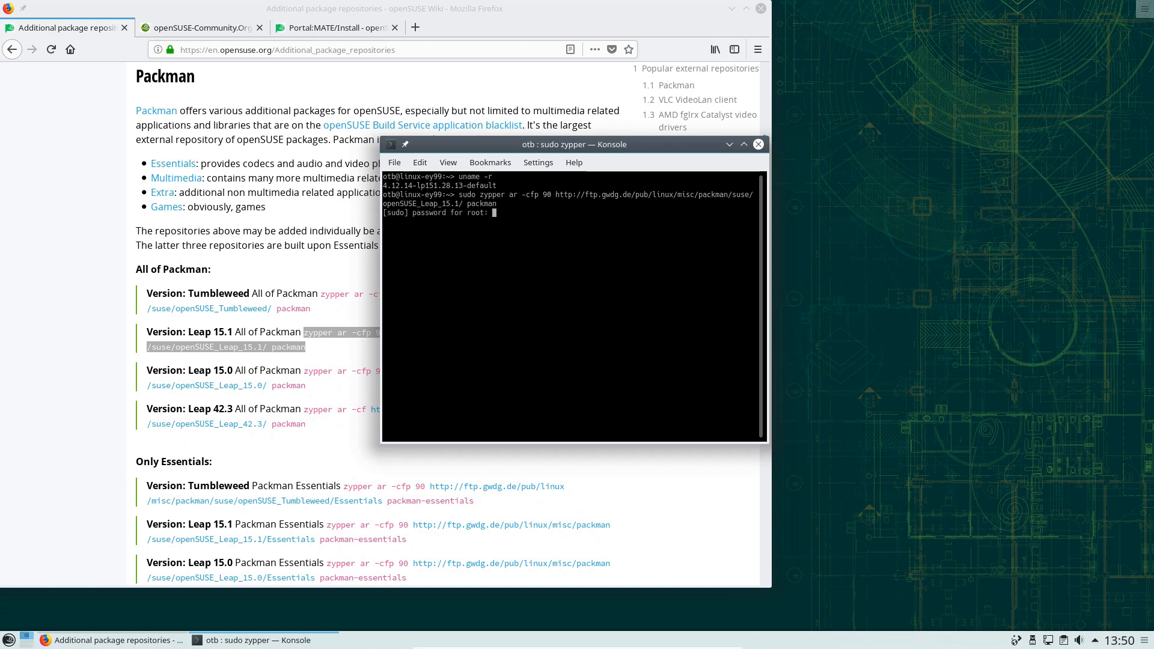
key("Return")
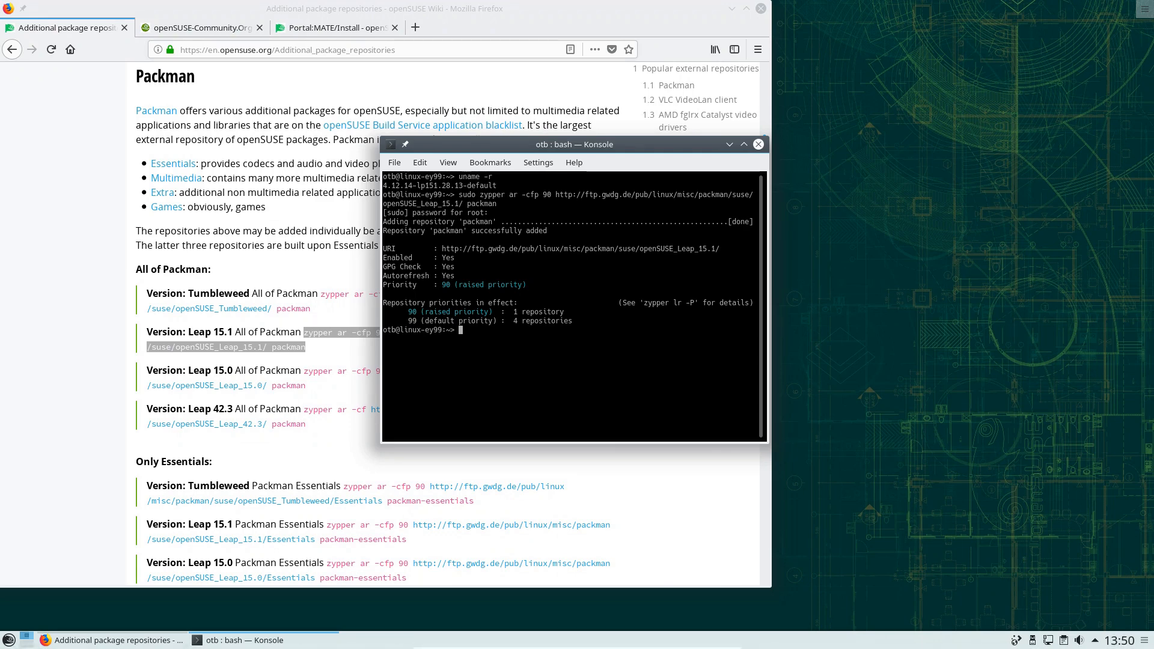
Tile the Konsole window on the right half of the screen
scroll(105, 261, "down", 3)
scroll(100, 274, "down", 10)
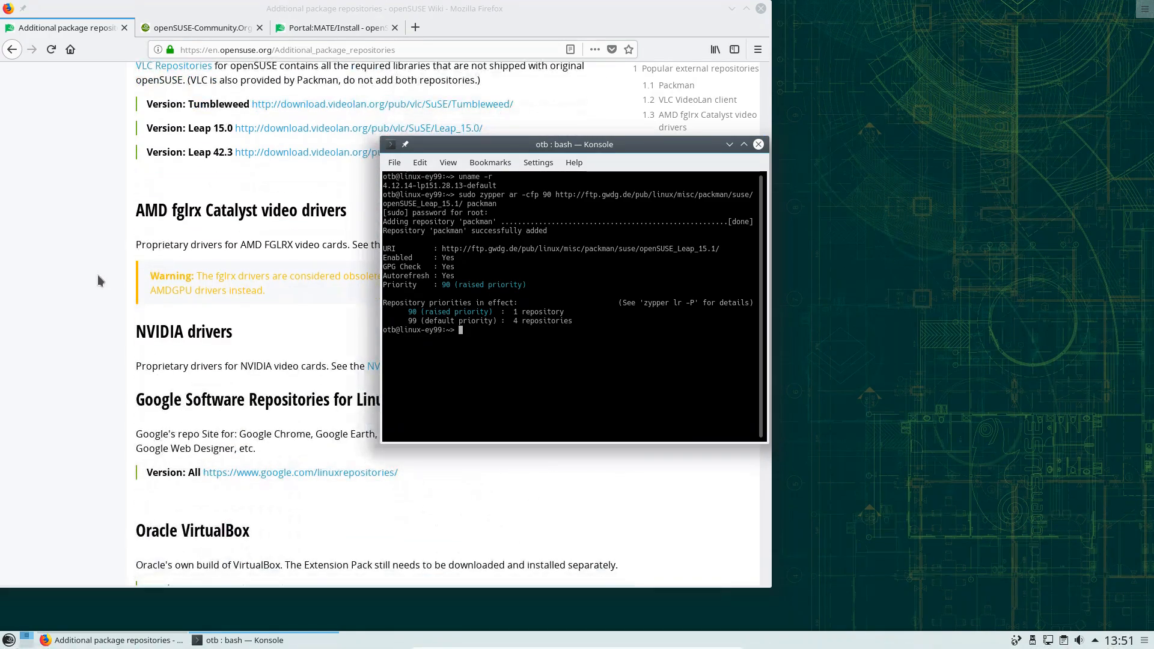
scroll(98, 280, "down", 6)
scroll(96, 278, "down", 5)
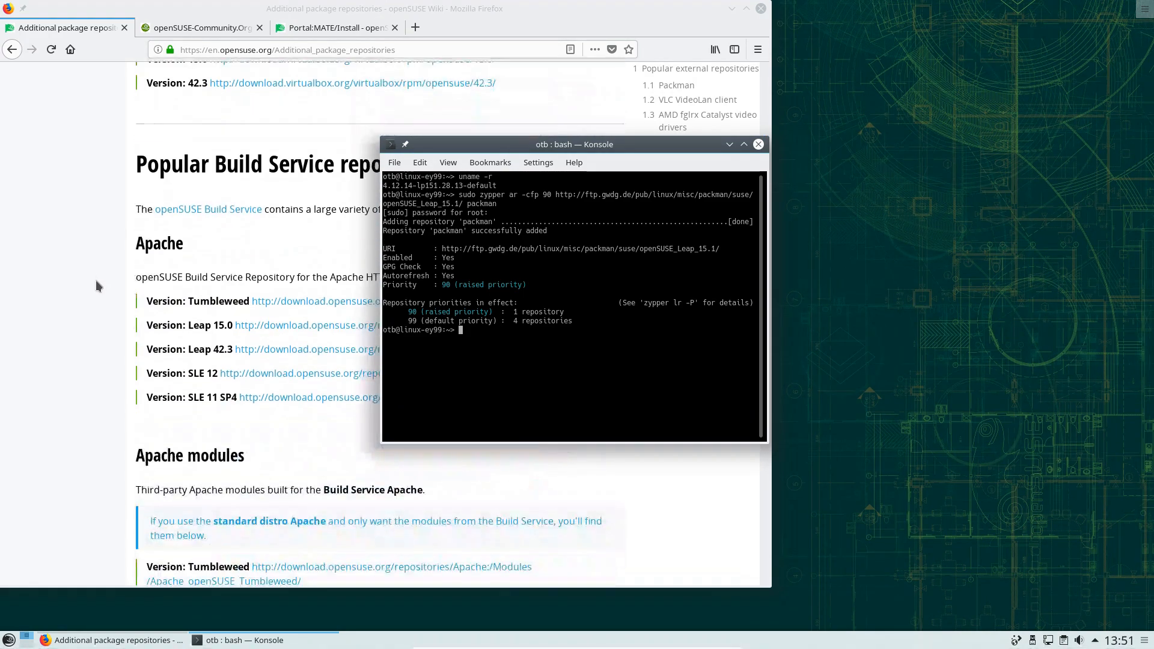
left_click(619, 164)
left_click_drag(685, 145, 1151, 150)
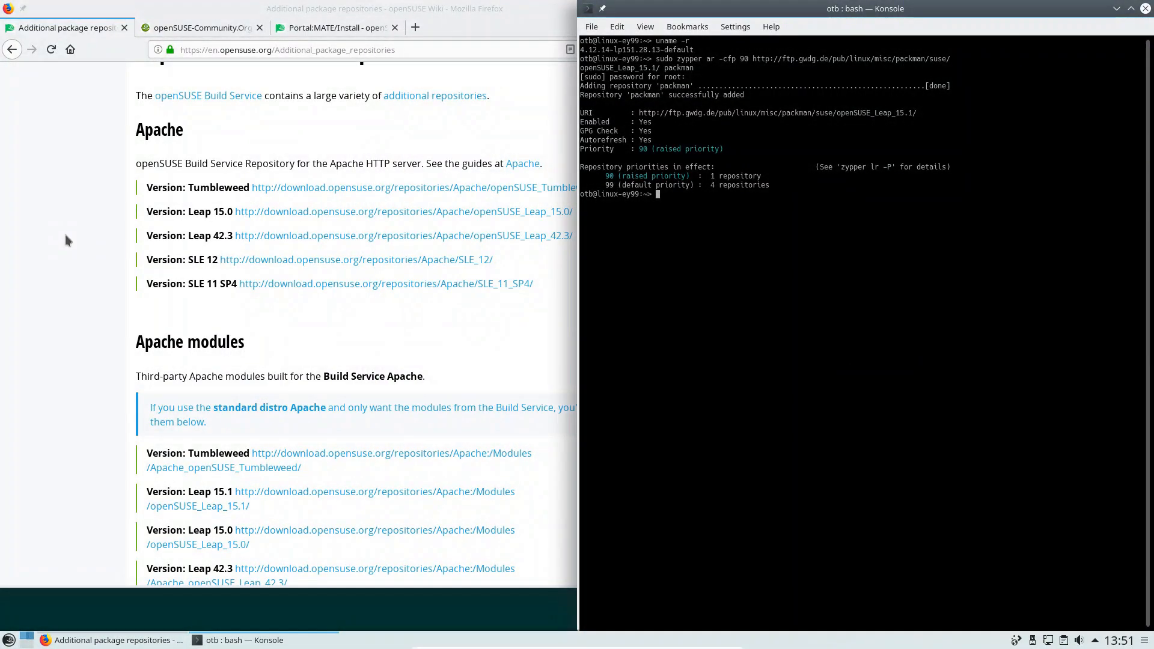
Copy the 'zypper dup --from packman --allow-vendor-change' command from the wiki
left_click(66, 239)
scroll(69, 236, "down", 7)
scroll(146, 246, "down", 5)
scroll(139, 241, "up", 13)
scroll(136, 239, "up", 12)
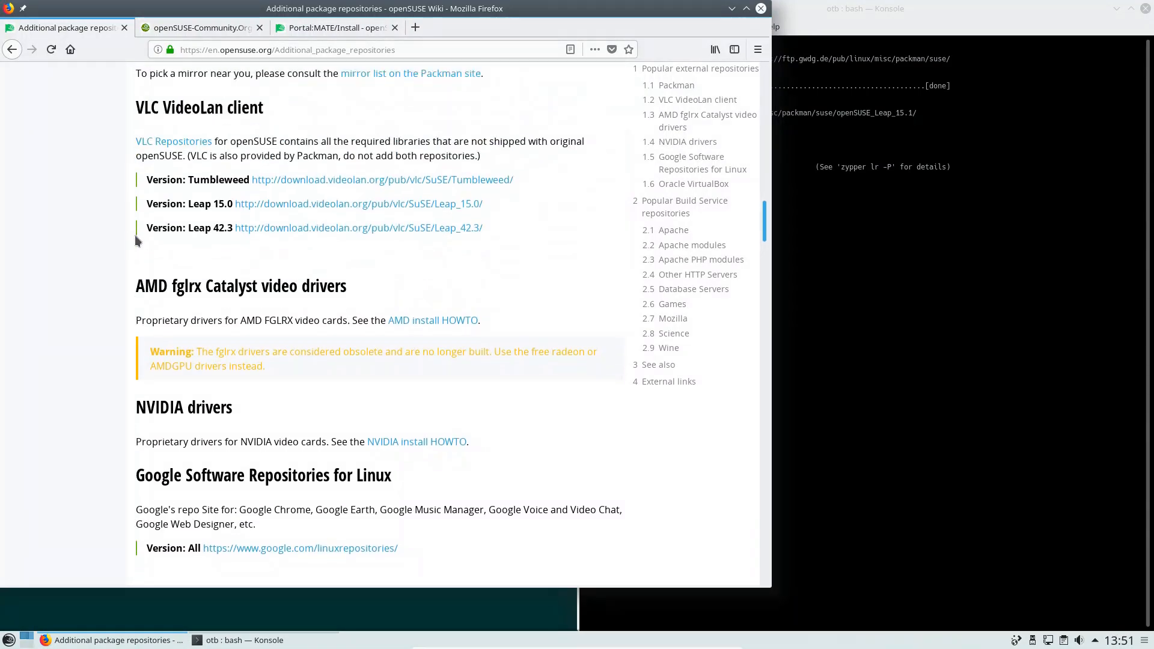
scroll(240, 244, "up", 4)
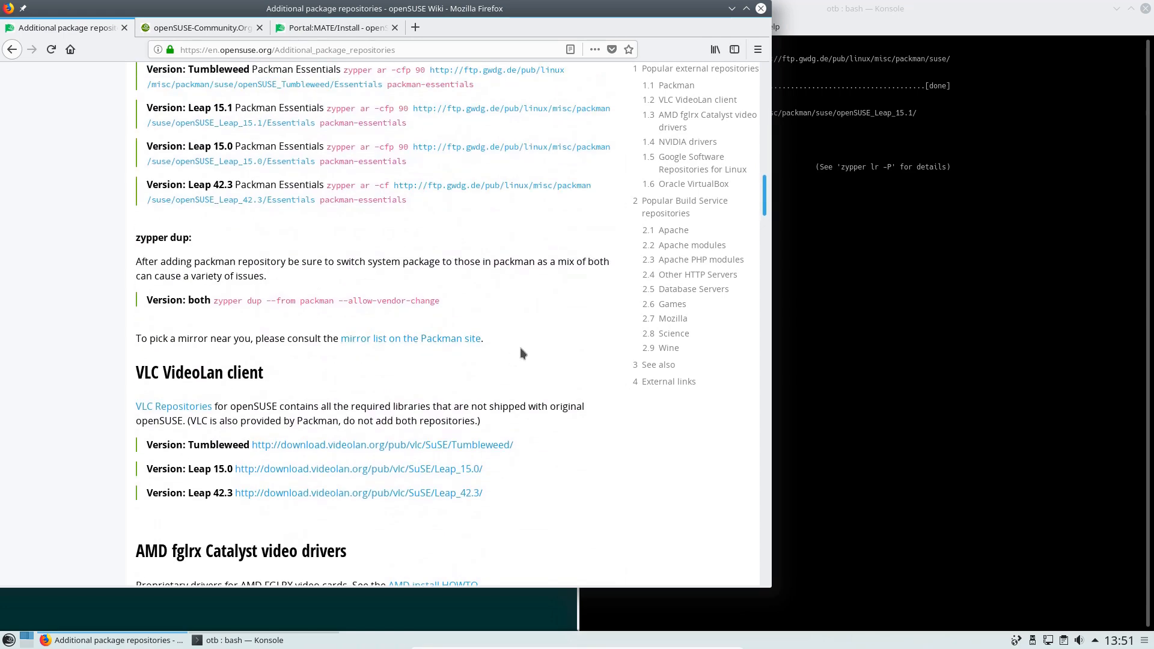
left_click_drag(472, 300, 214, 300)
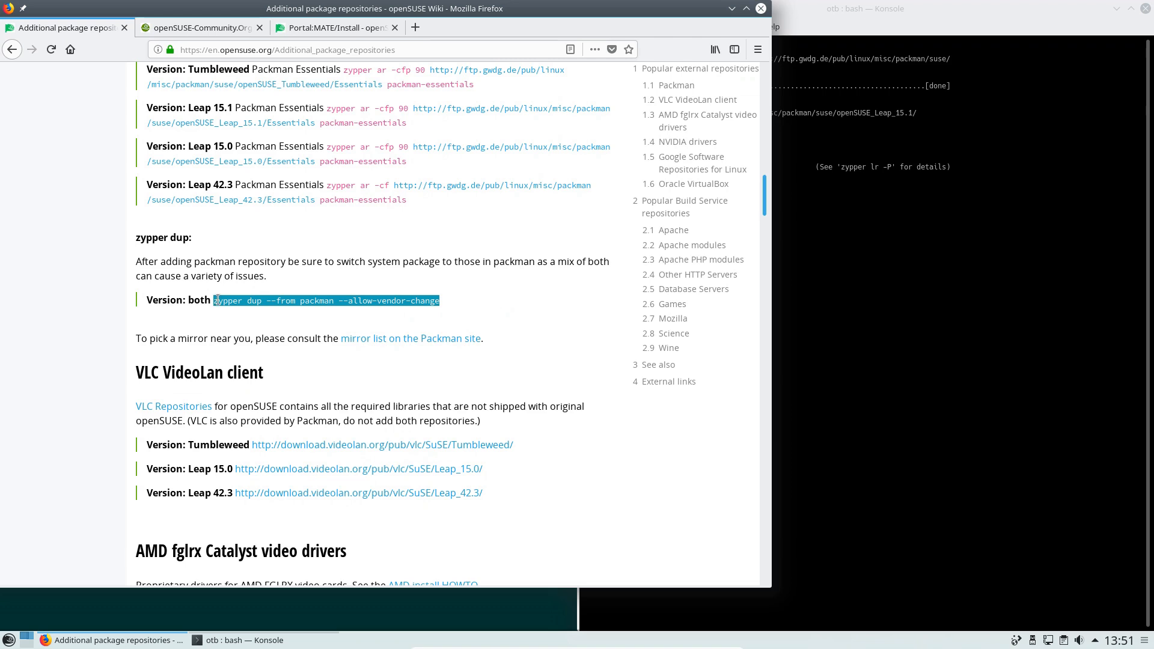
right_click(241, 304)
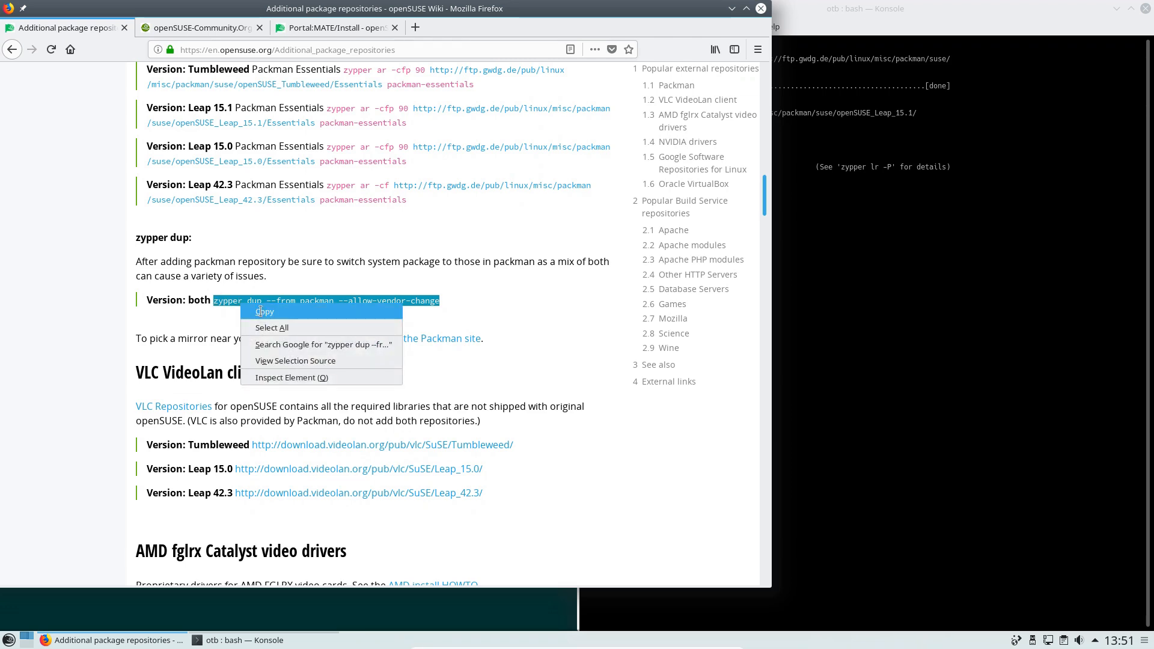
left_click(262, 312)
left_click(896, 205)
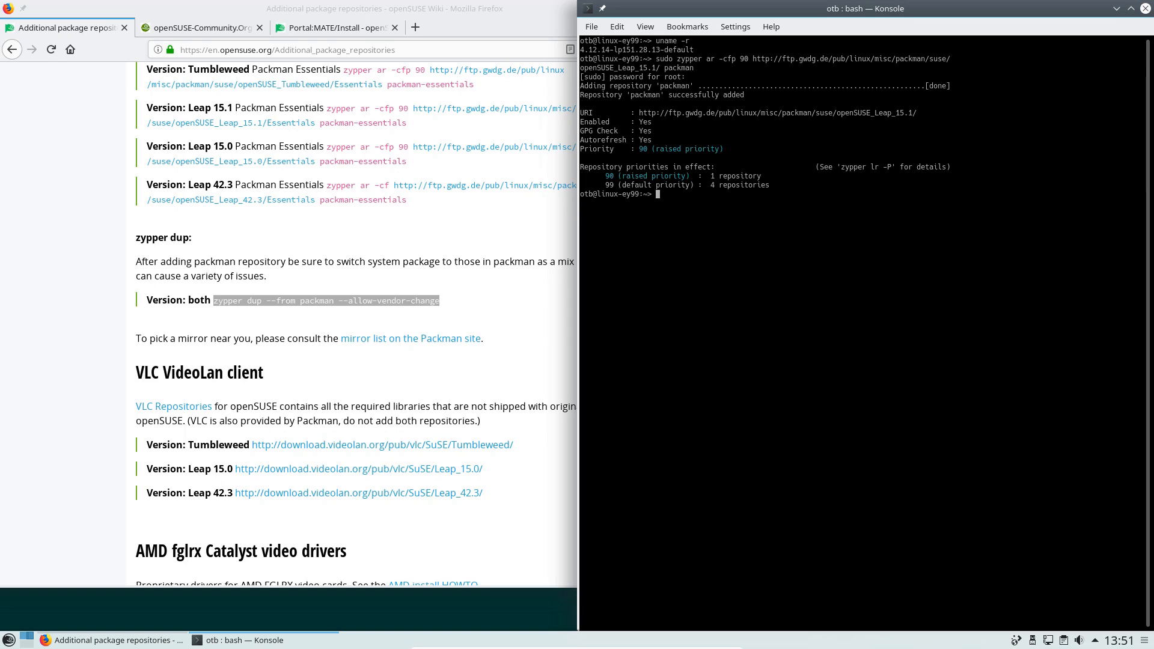
Run sudo zypper dup from packman, always trusting its key and confirming all 23 packages
type("sudo")
right_click(686, 195)
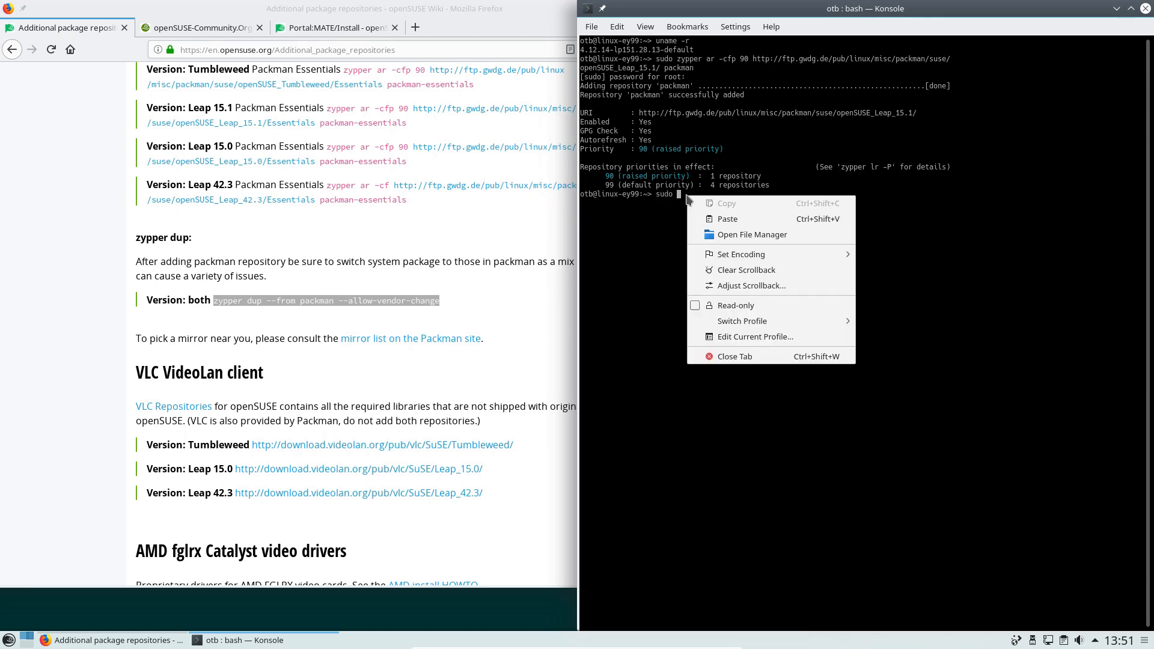
left_click(734, 219)
key("Return")
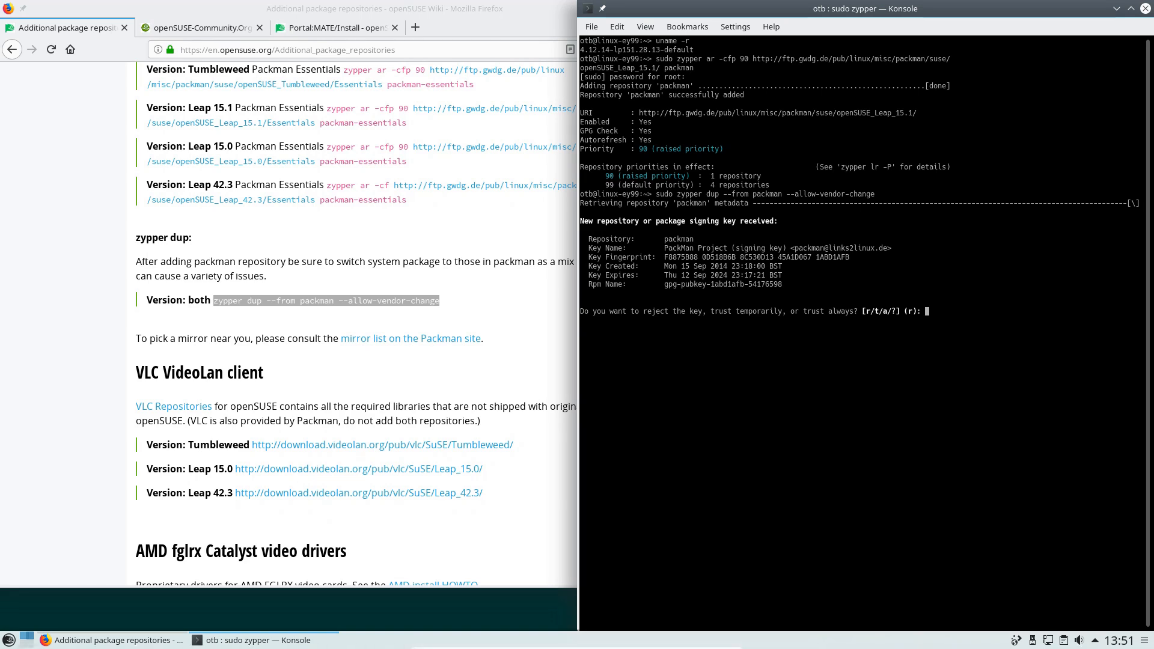
type("a")
key("Return")
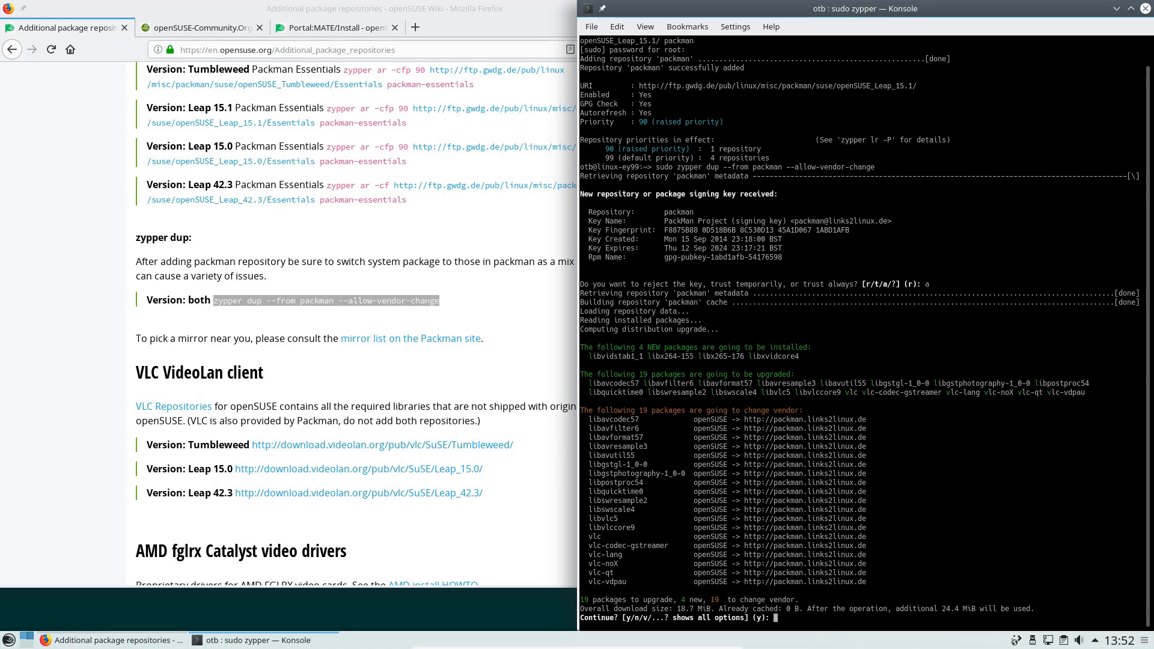
type("y")
key("Return")
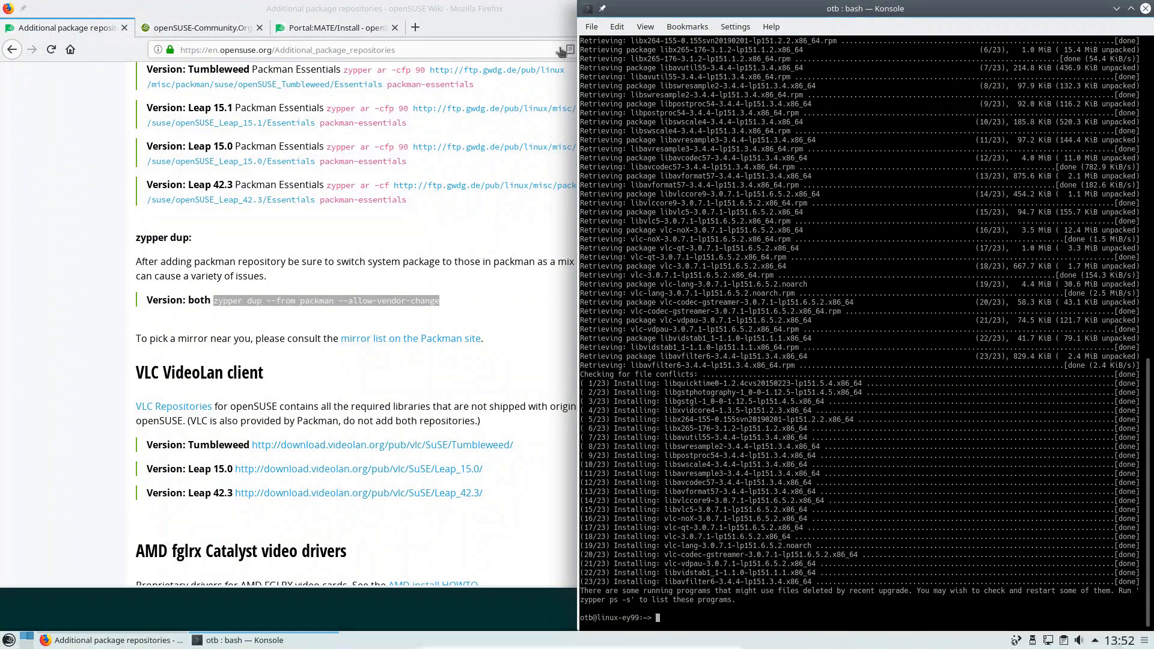
Close the Konsole window, leaving Firefox showing
left_click(498, 12)
left_click(1060, 11)
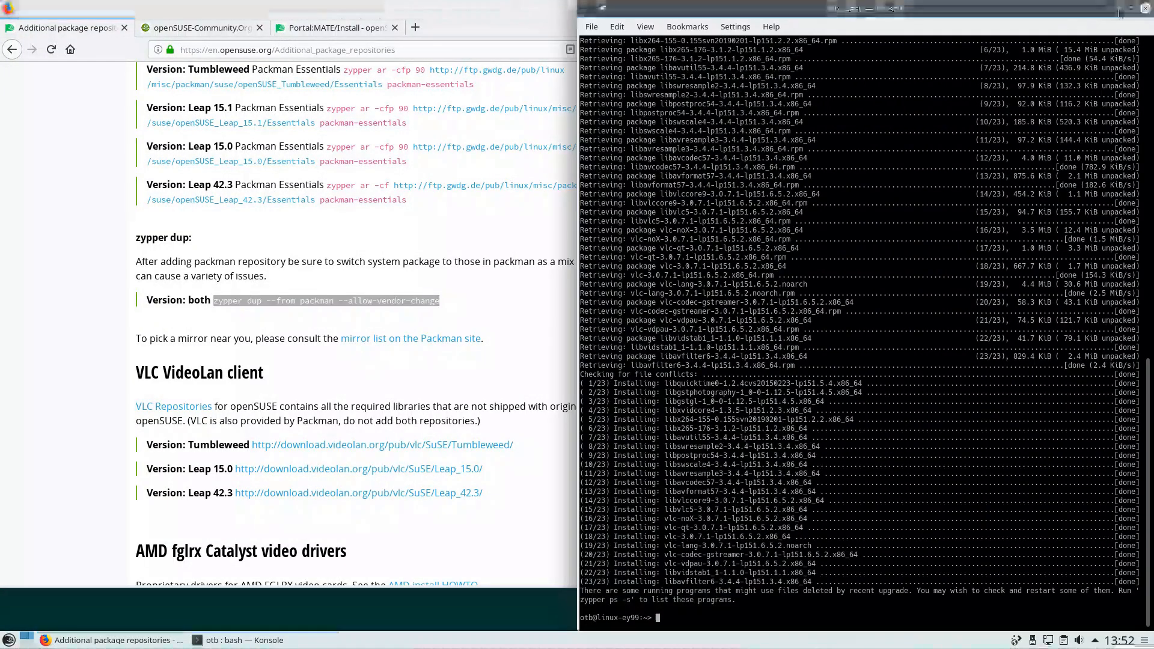
left_click(1145, 9)
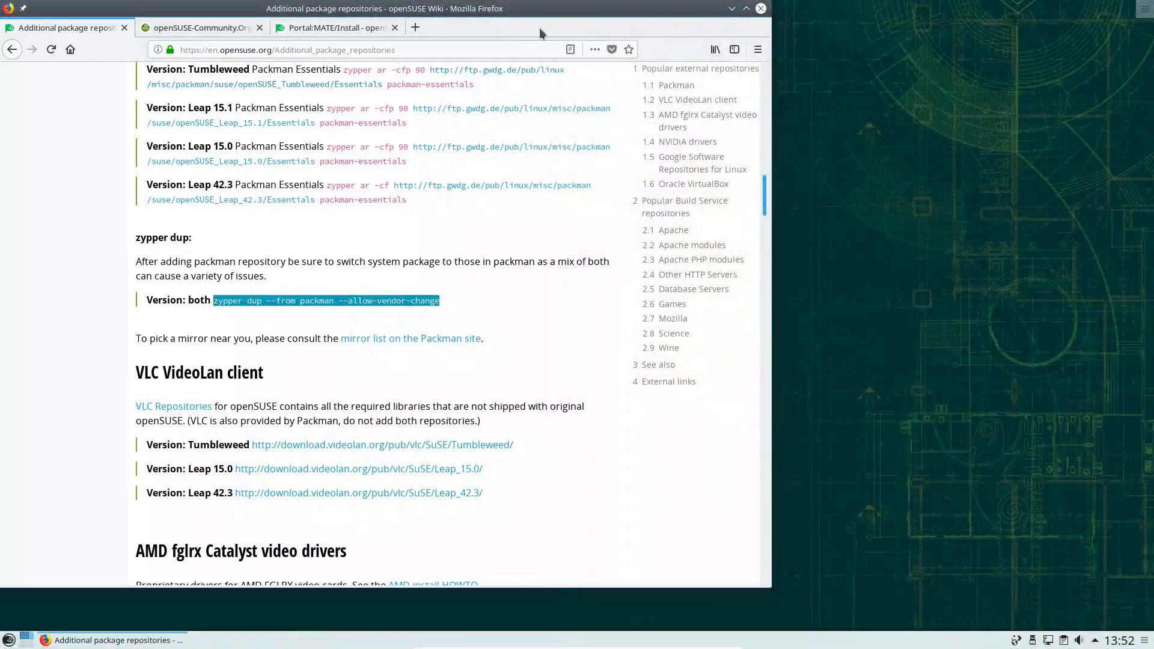
Minimise Firefox, open System Settings from the launcher, and start YaST with the root password
left_click(732, 9)
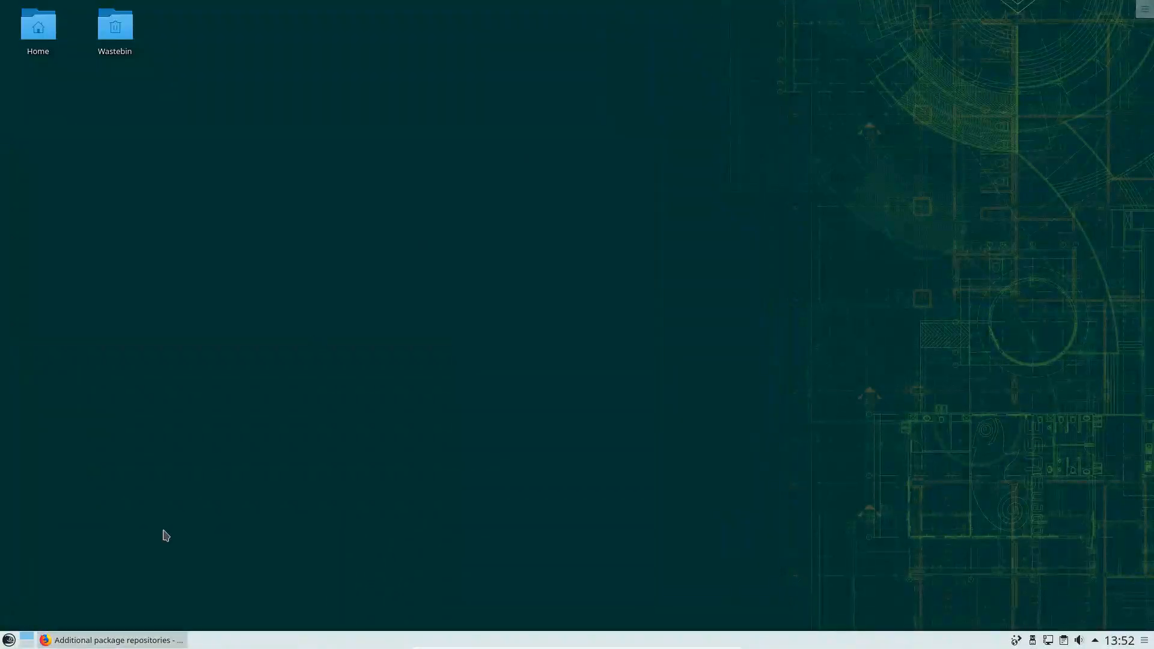
left_click(9, 641)
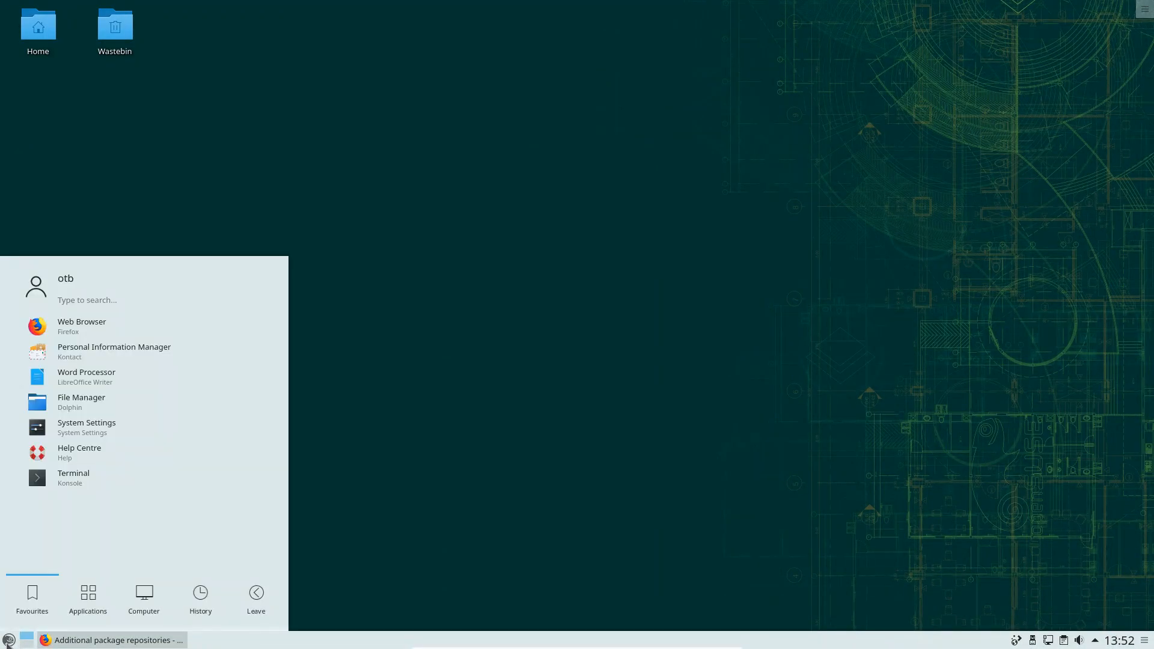
left_click(85, 425)
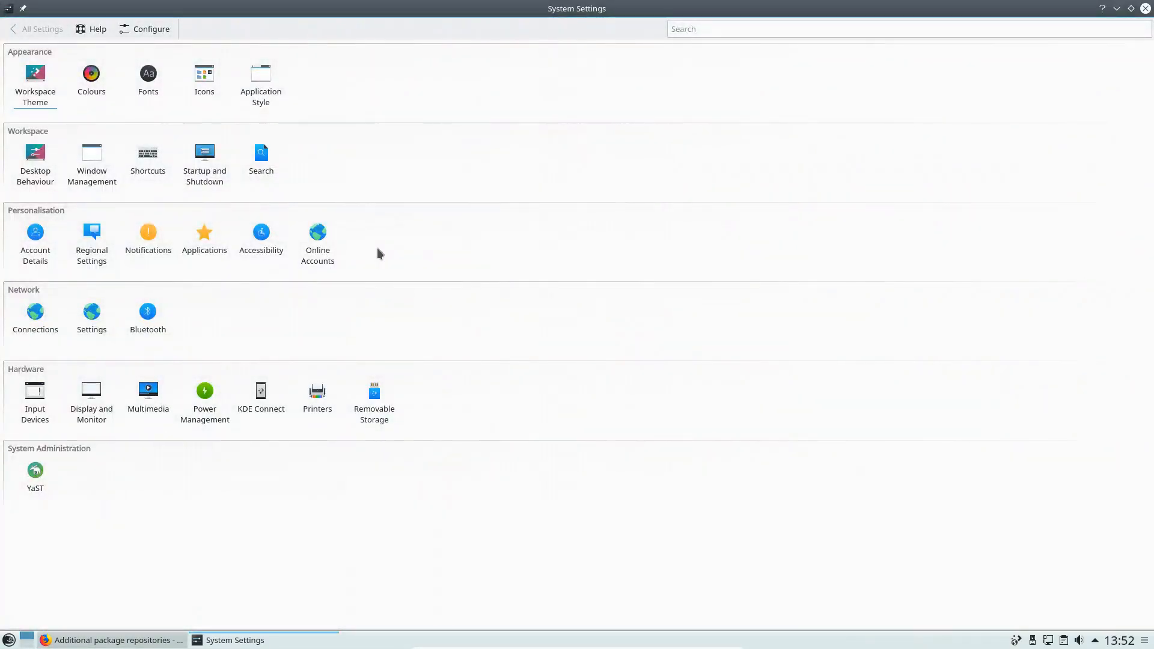
left_click(37, 475)
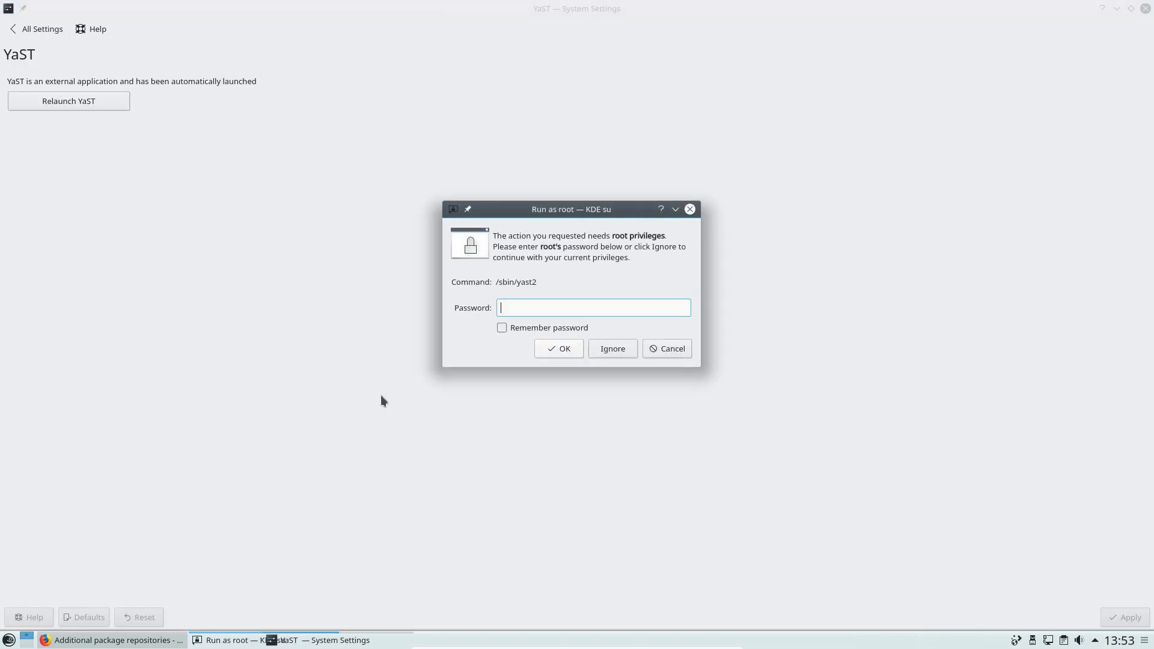
type("*******")
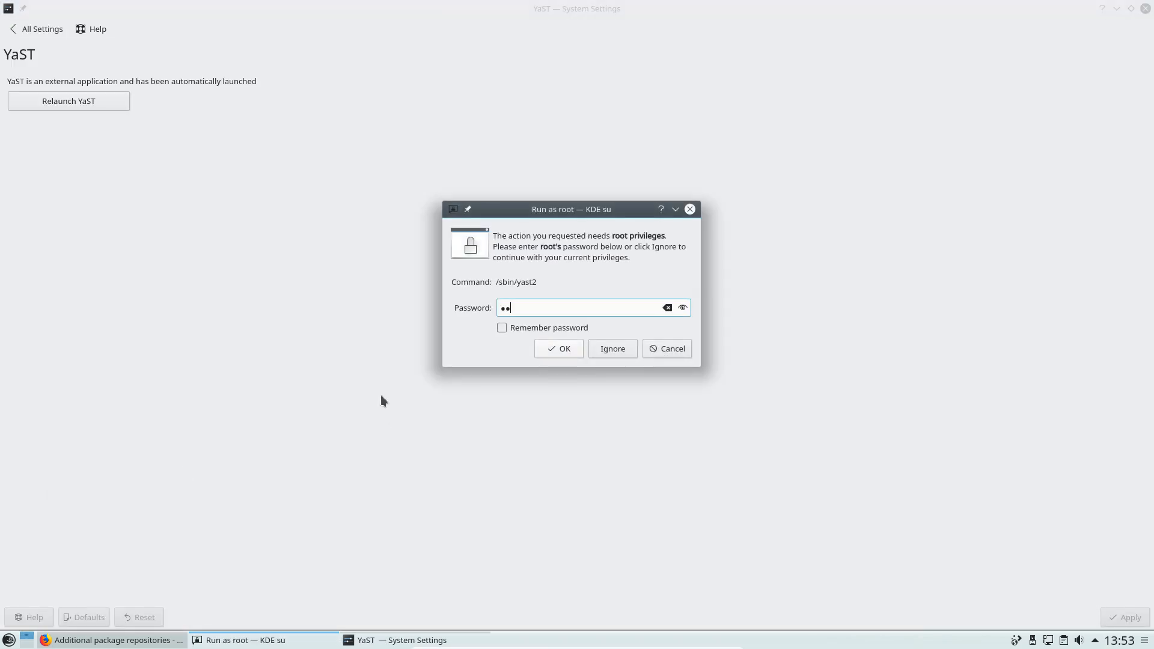
key("Return")
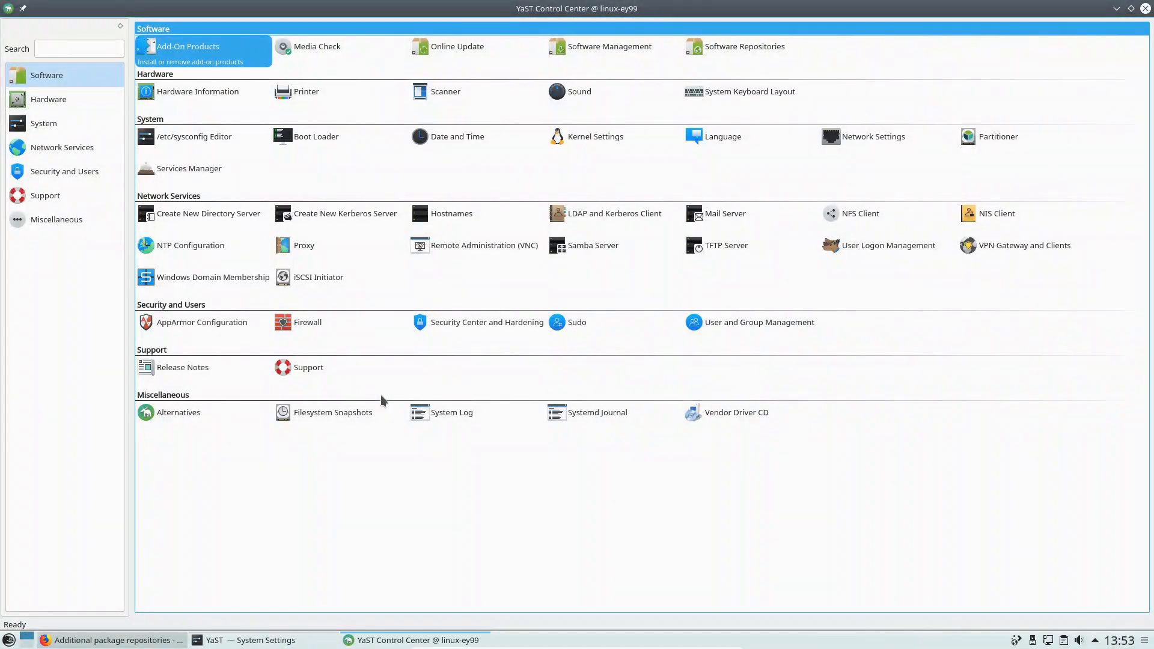
Check the repository list for packman, cancel it, and start Software Management
left_click(715, 52)
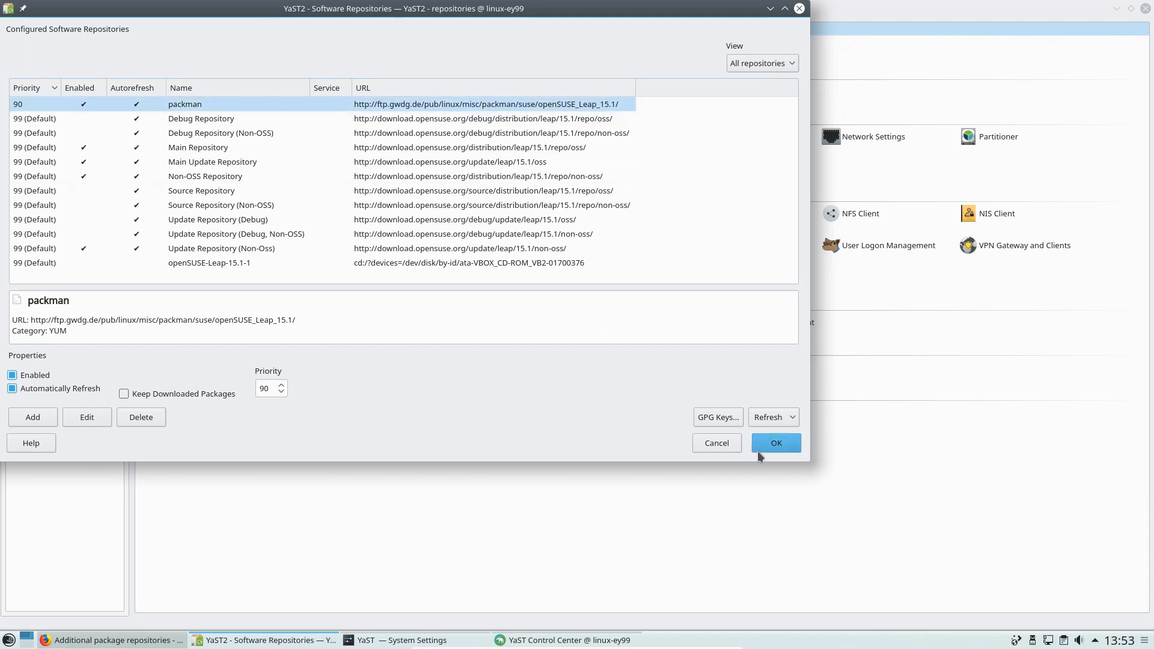
left_click(725, 443)
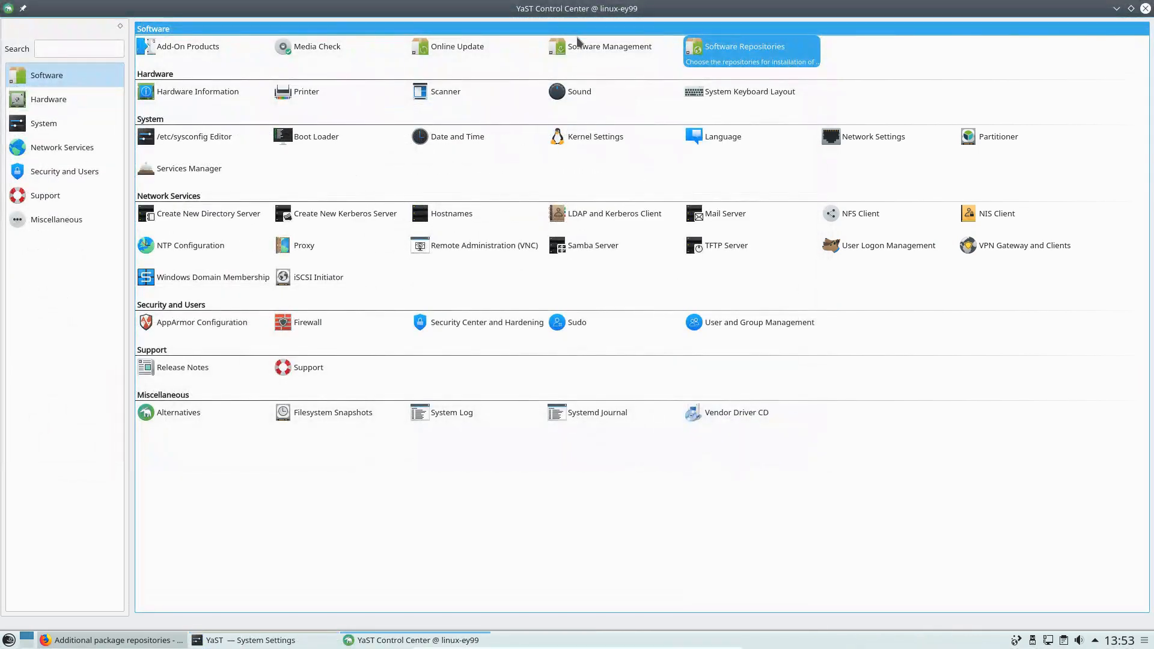
left_click(580, 50)
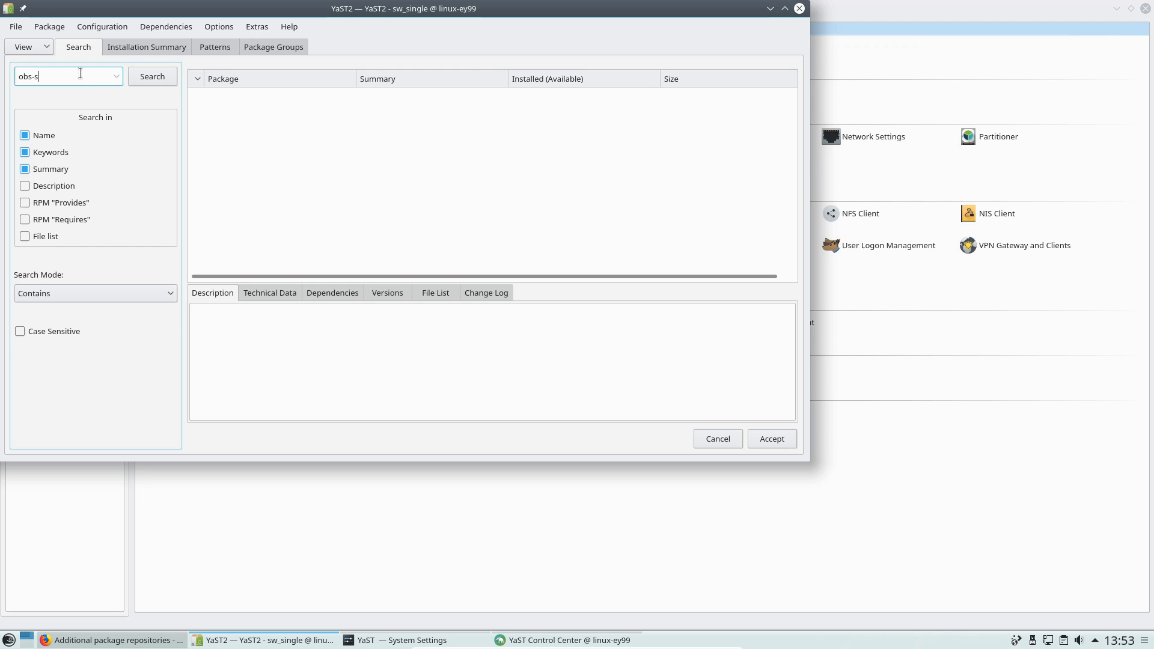
Search for obs-studio and install it with its 7 dependencies, closing the success report
type("o")
key("Return")
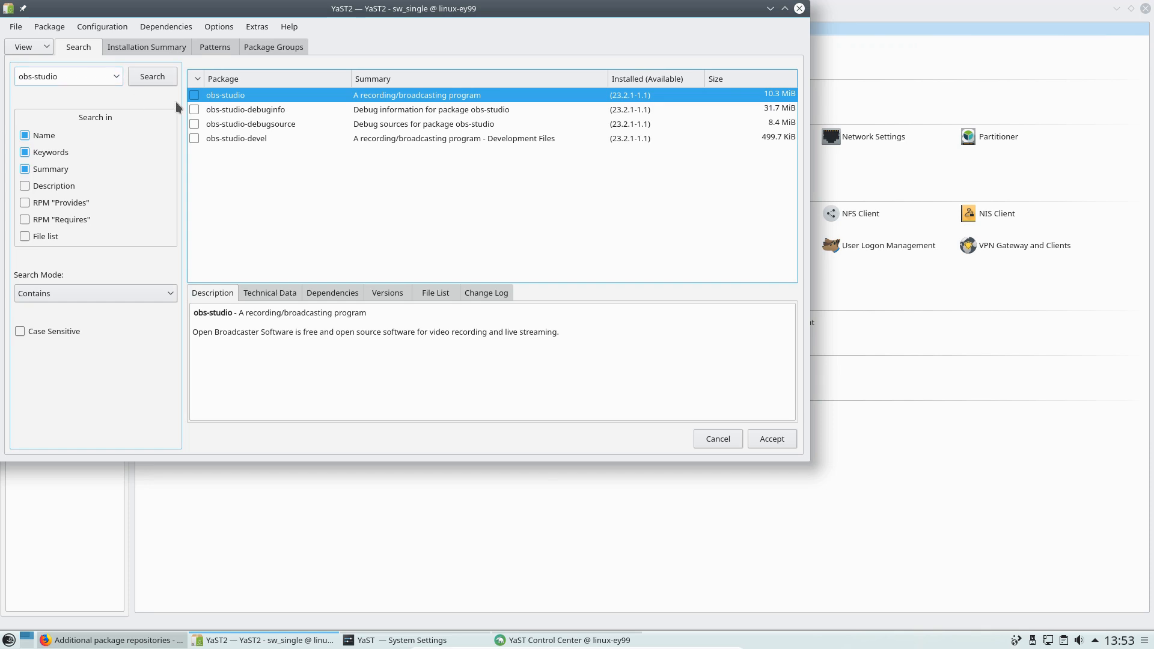
left_click(770, 439)
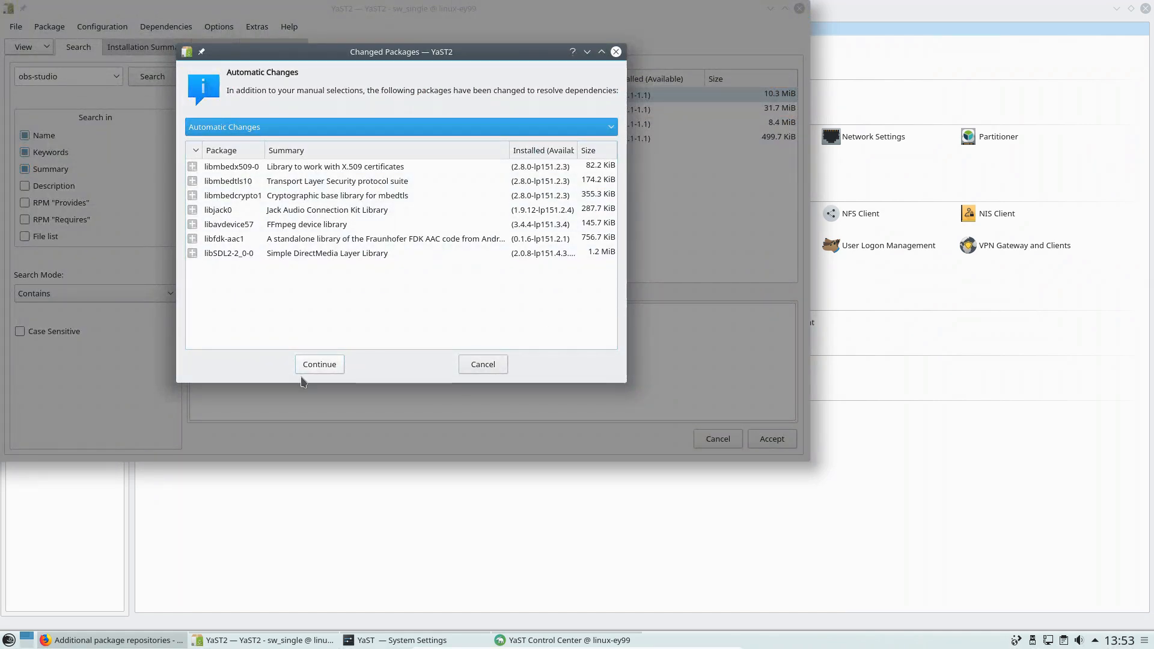
left_click(324, 363)
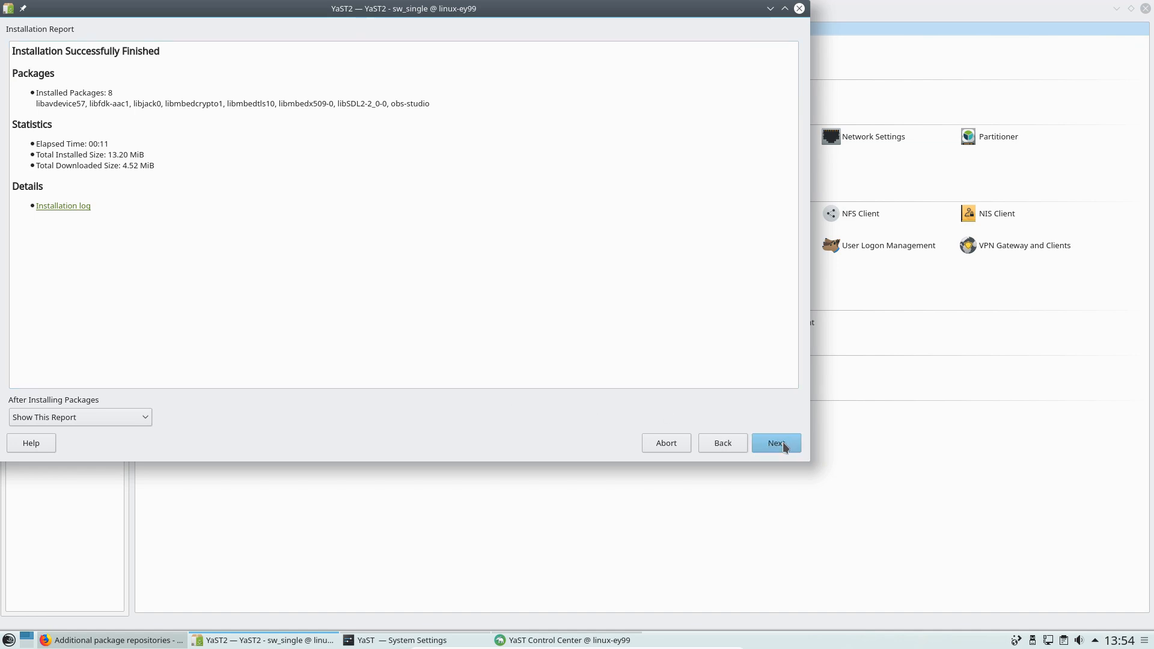
left_click(779, 443)
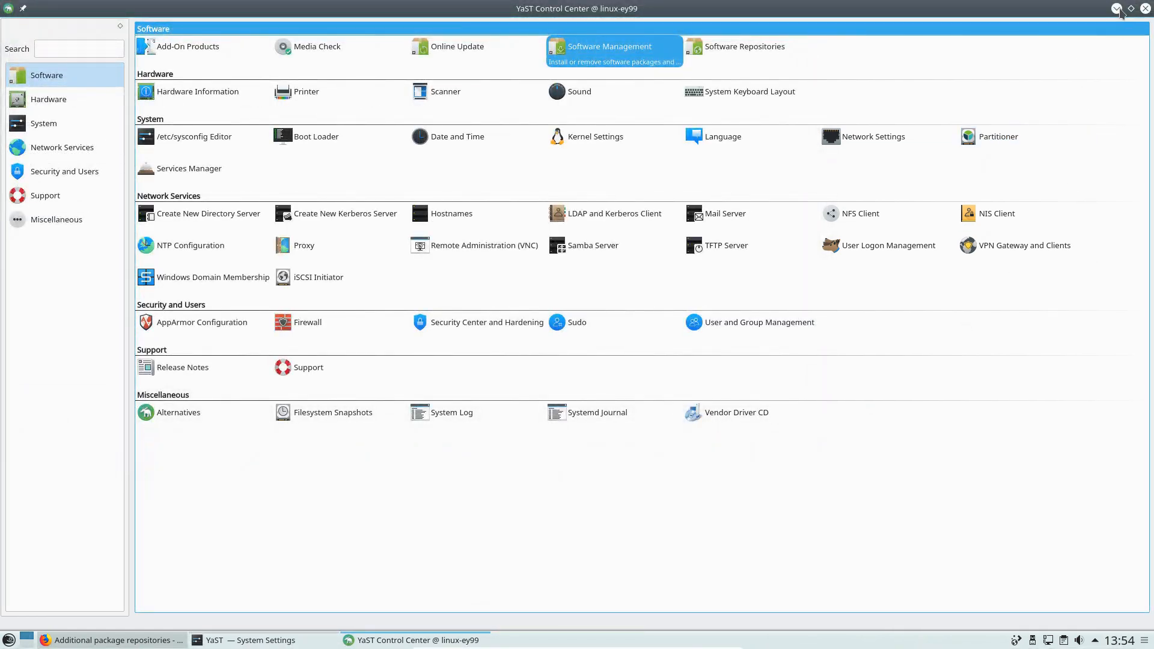
Close YaST and System Settings, find OBS Studio under Multimedia, then restore Firefox
left_click(1145, 8)
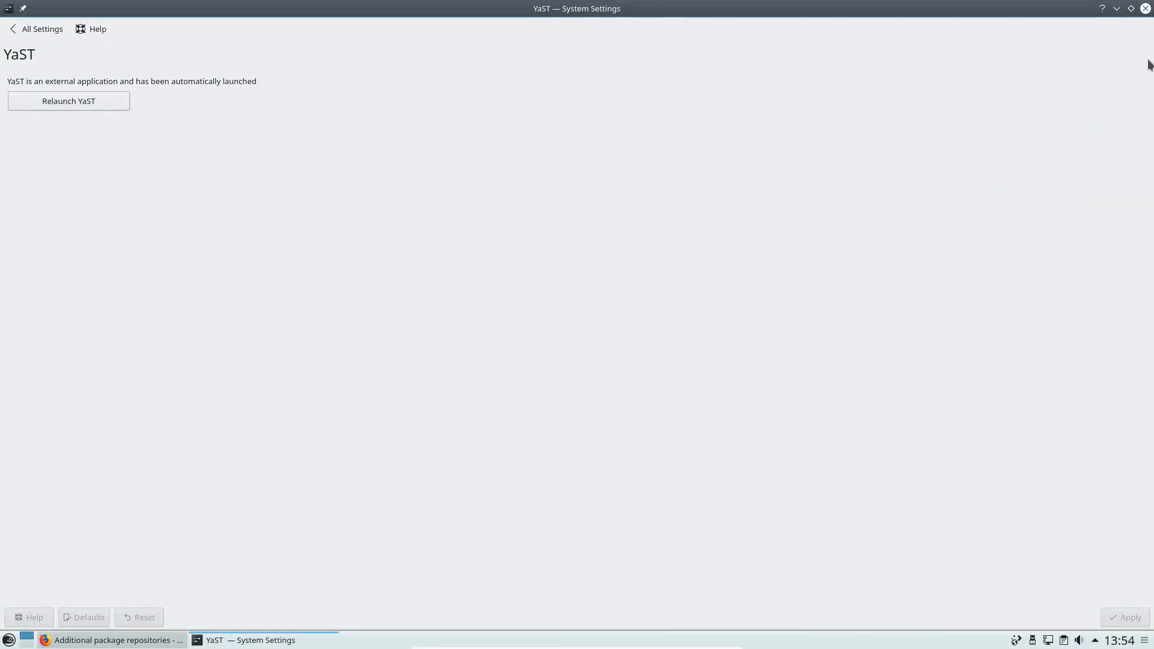
left_click(1145, 8)
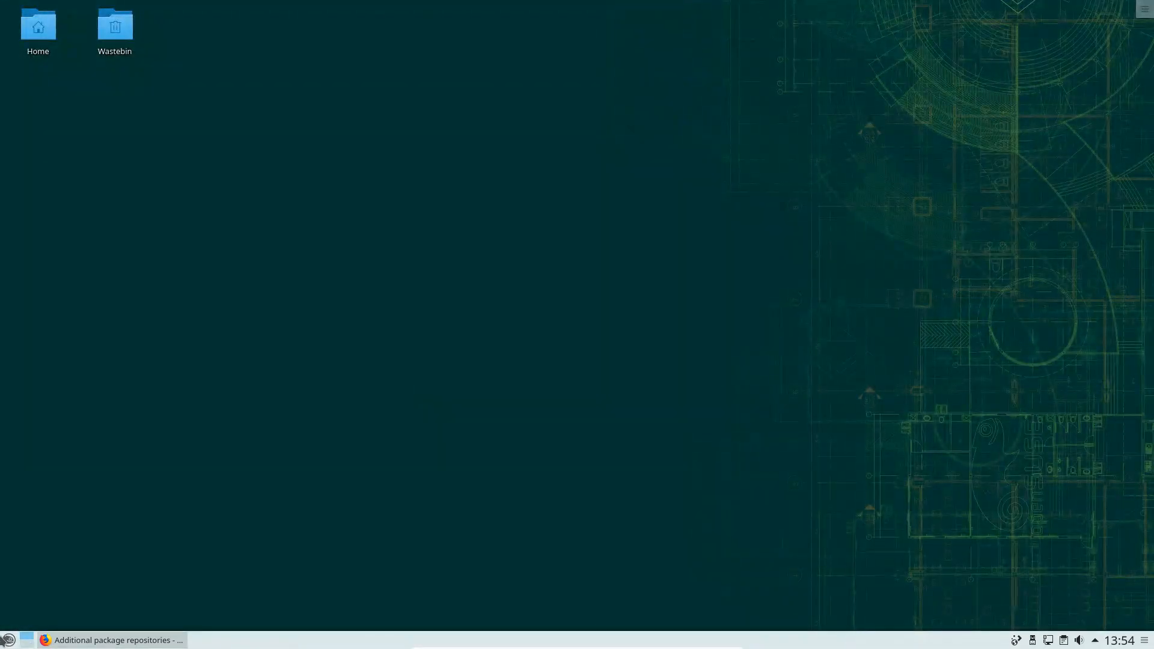
left_click(3, 641)
left_click(92, 599)
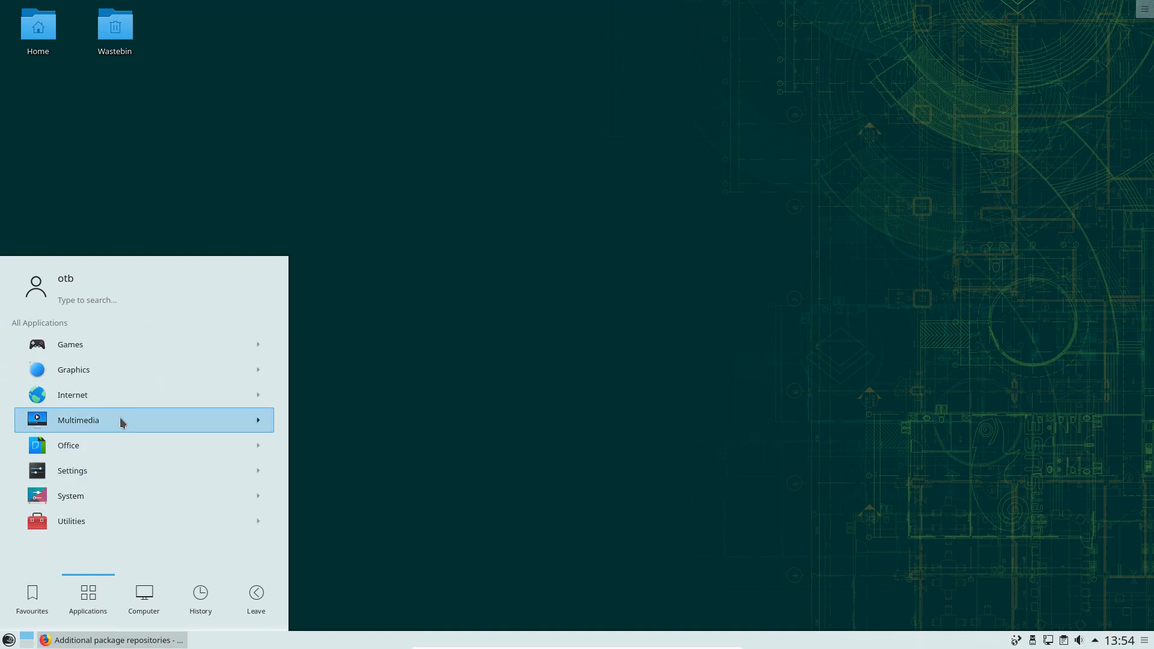
left_click(119, 417)
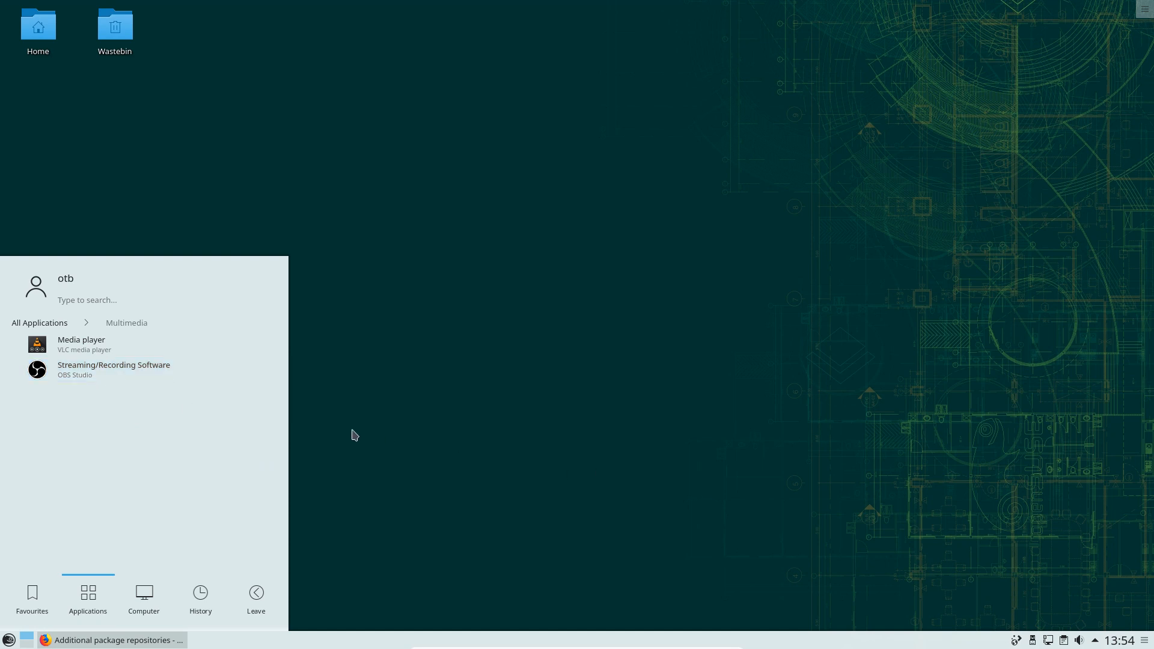
left_click(377, 434)
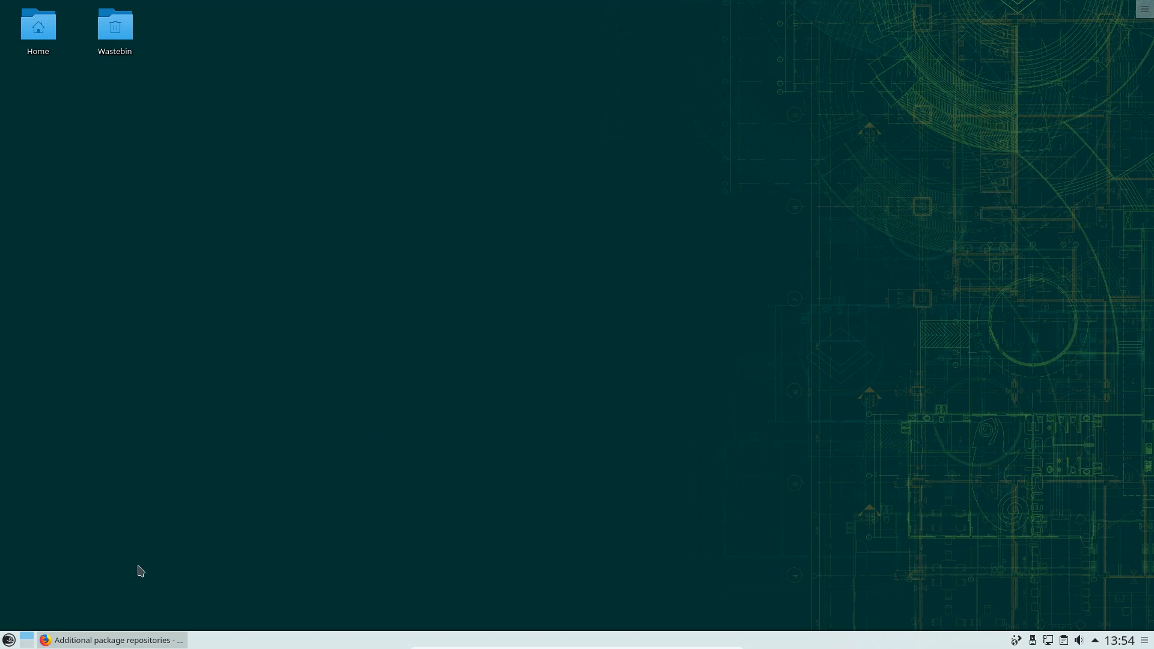
left_click(72, 645)
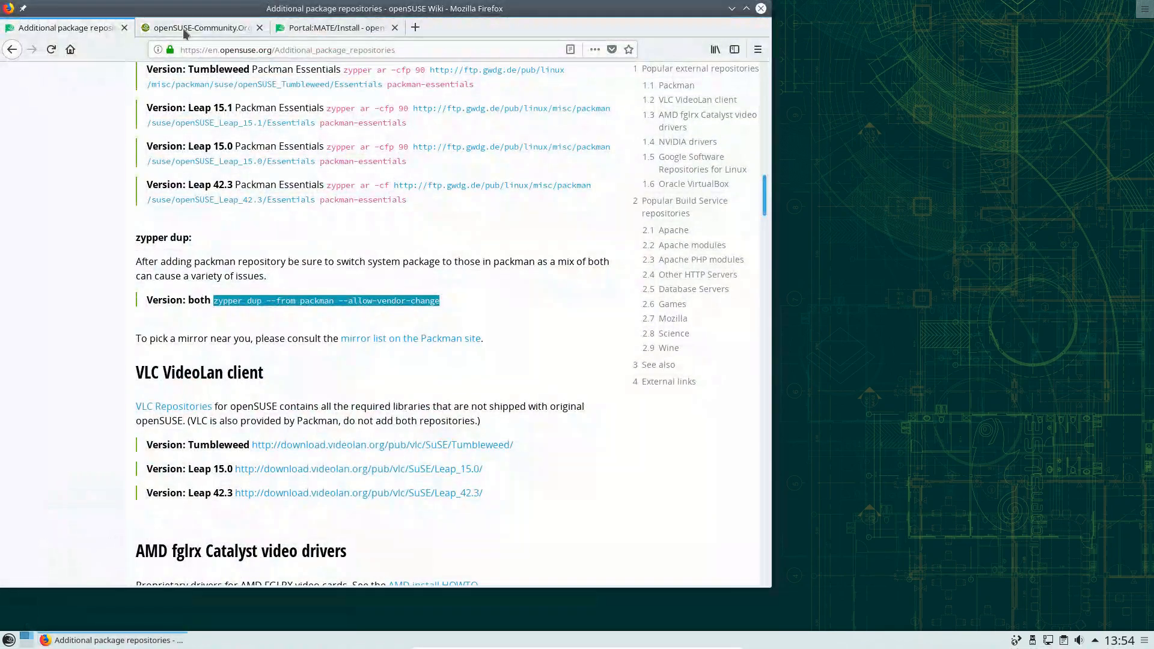
Copy the Leap 15.1 X11:MATE:Current zypper ar command from the Portal:MATE/Install page
left_click(327, 28)
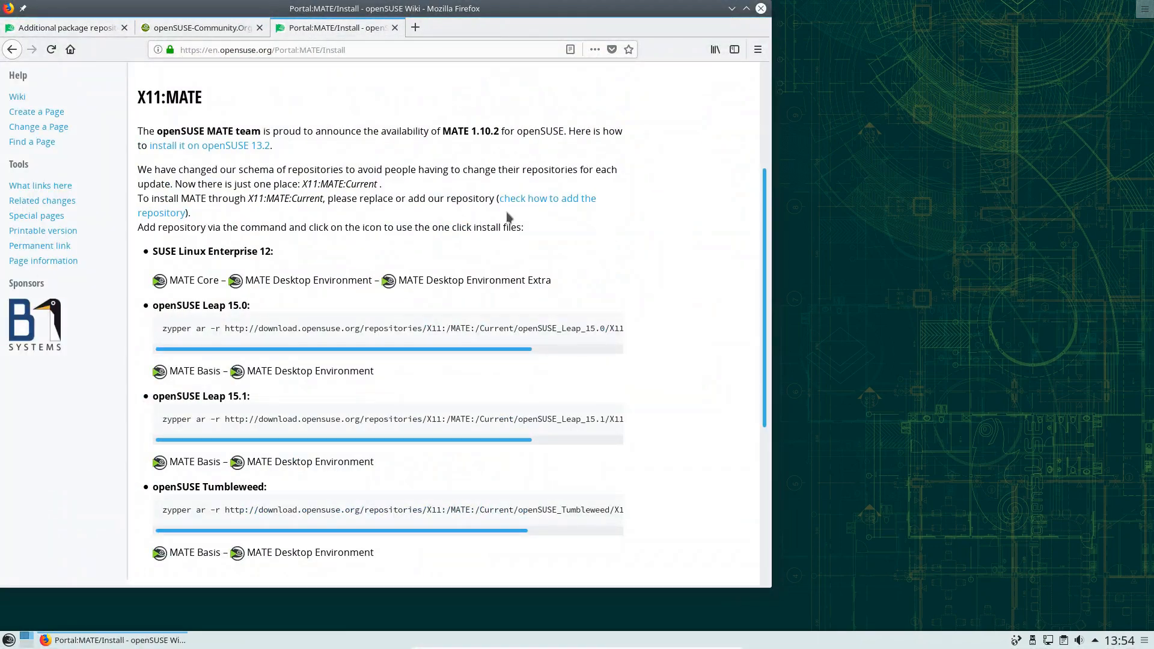
scroll(508, 232, "up", 3)
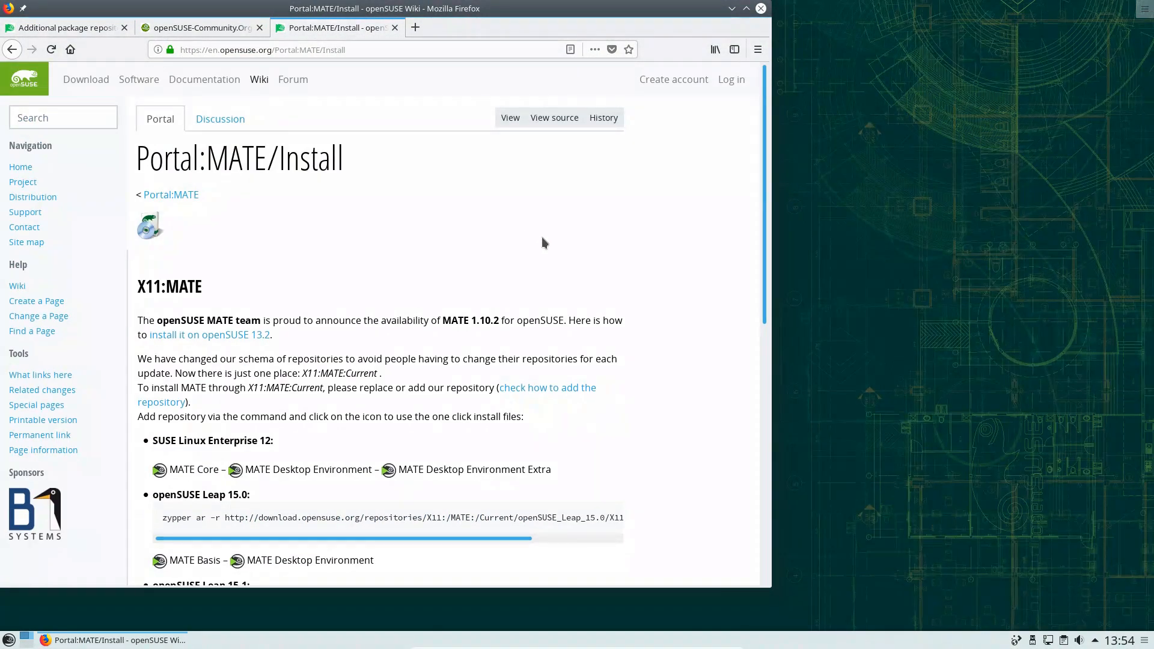
scroll(541, 237, "down", 10)
scroll(542, 250, "up", 10)
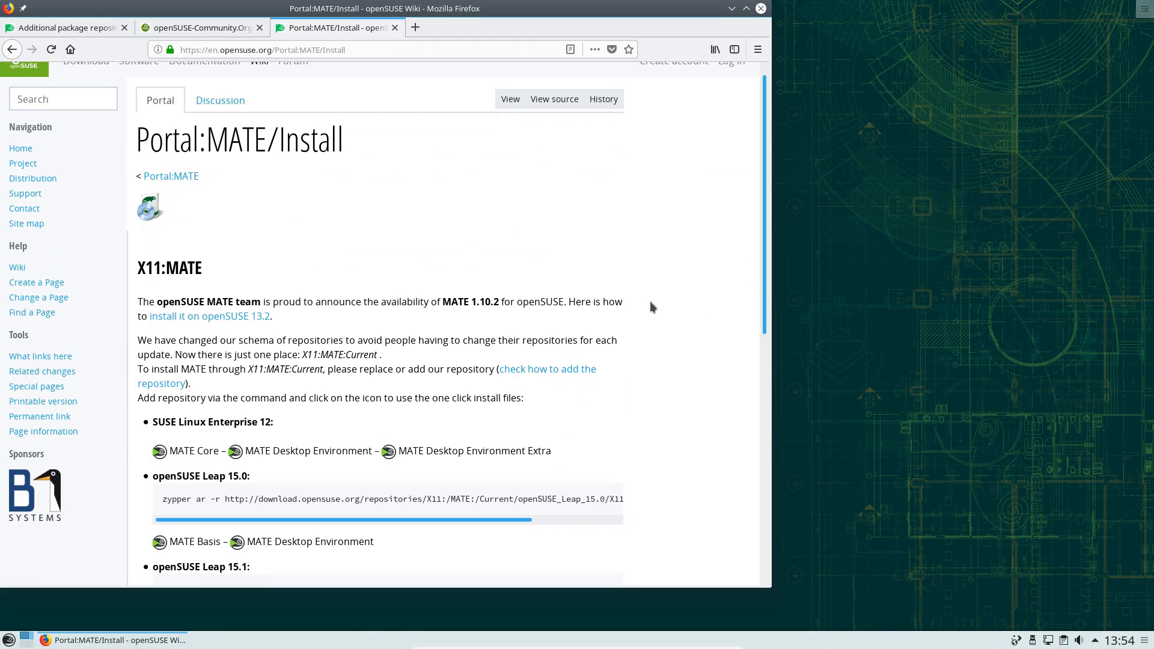
scroll(652, 307, "down", 3)
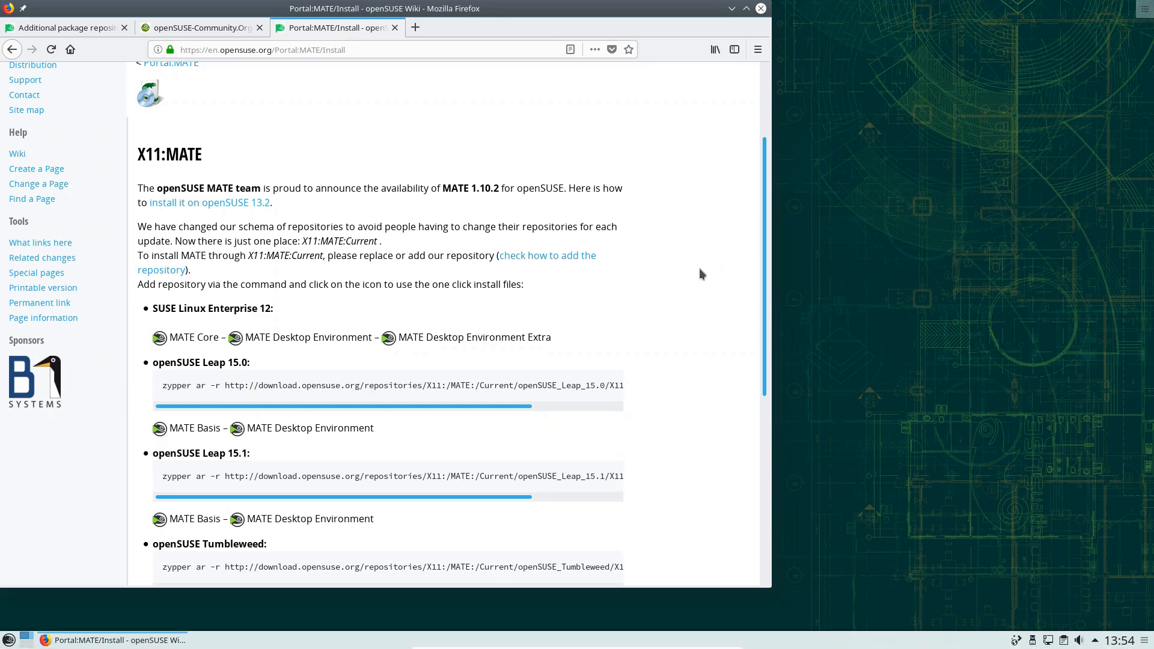
scroll(698, 268, "down", 7)
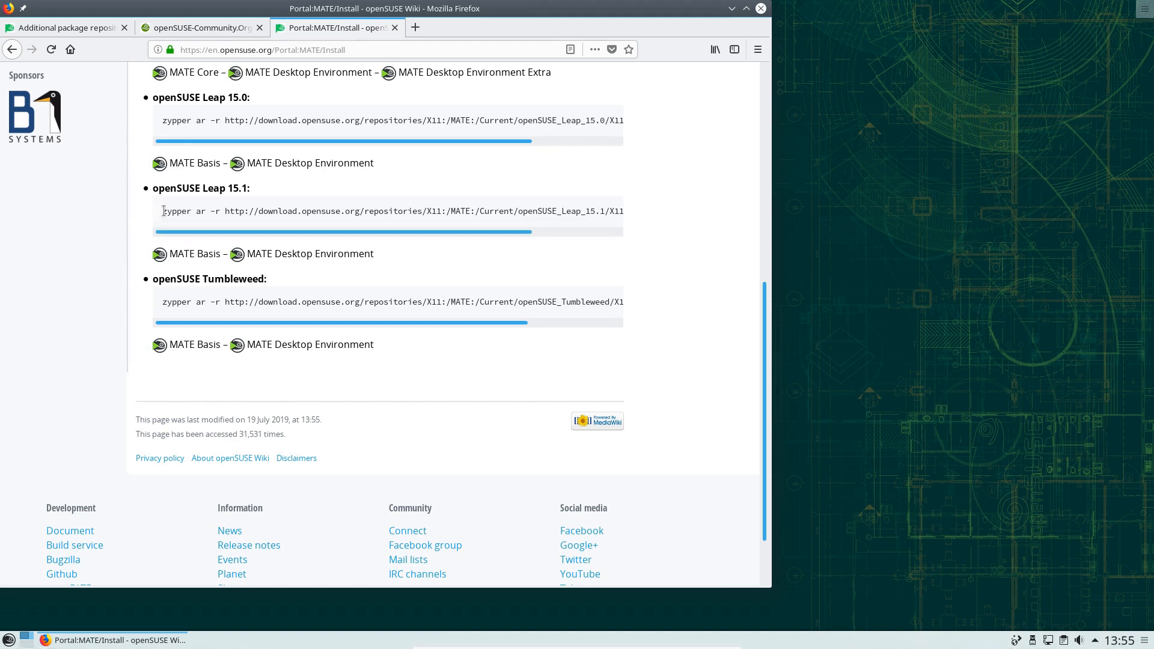
left_click_drag(163, 211, 626, 212)
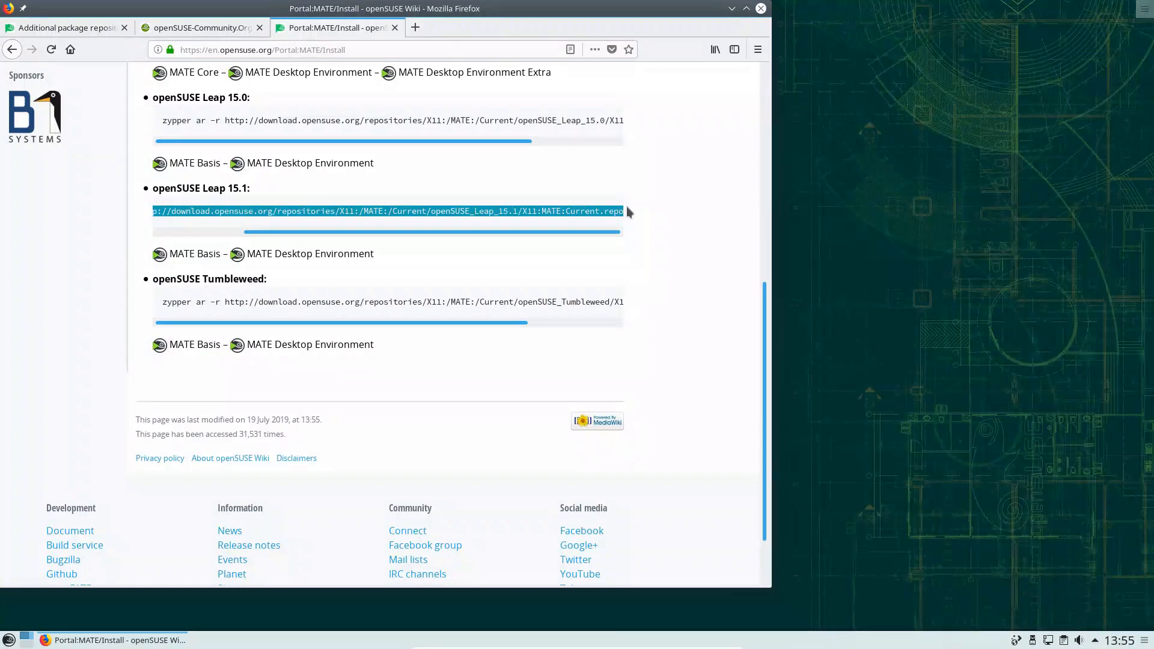
right_click(467, 212)
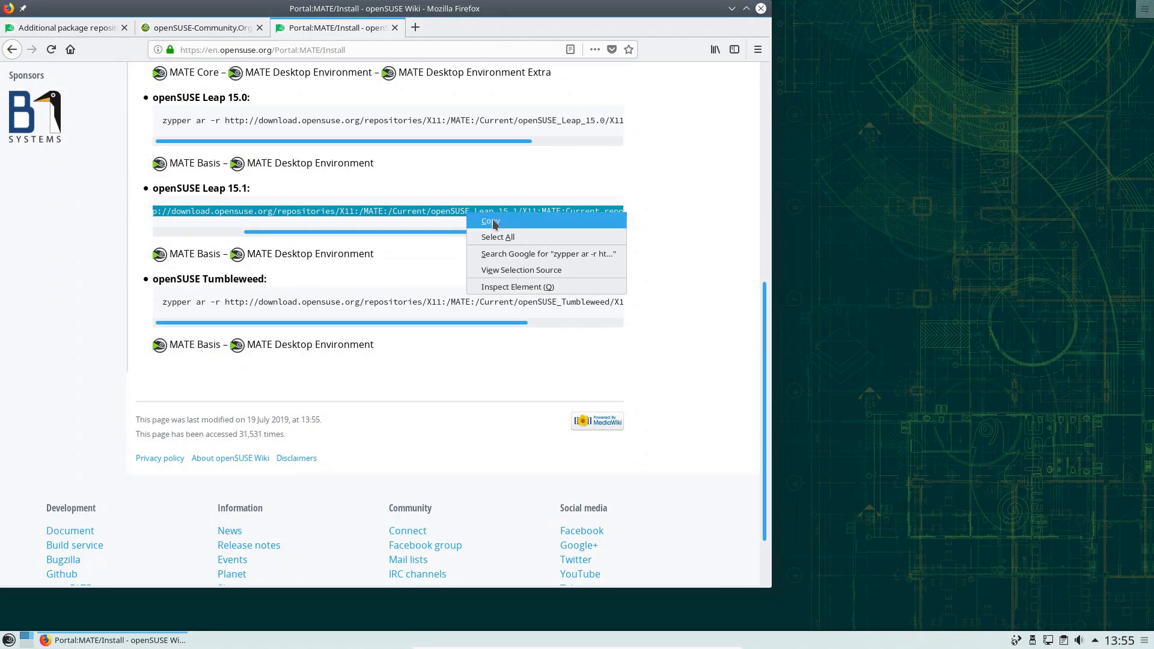
left_click(488, 221)
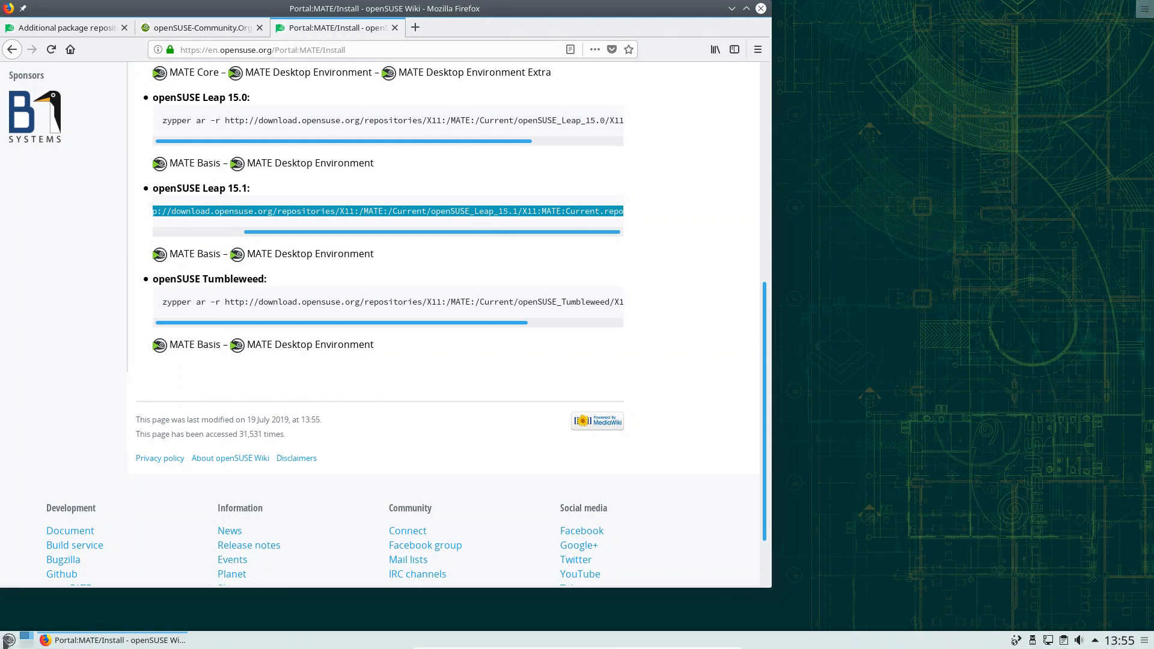
left_click(9, 639)
In a new Konsole, add the X11:MATE:Current repository via sudo zypper ar at priority 99
left_click(78, 481)
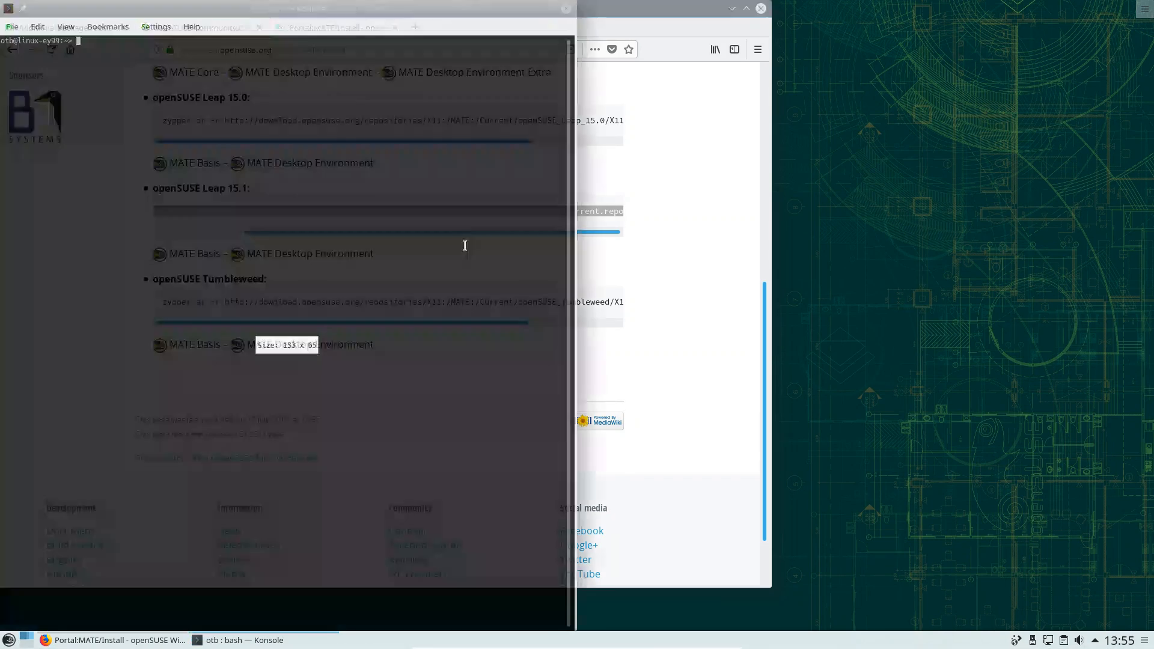
type("sudo")
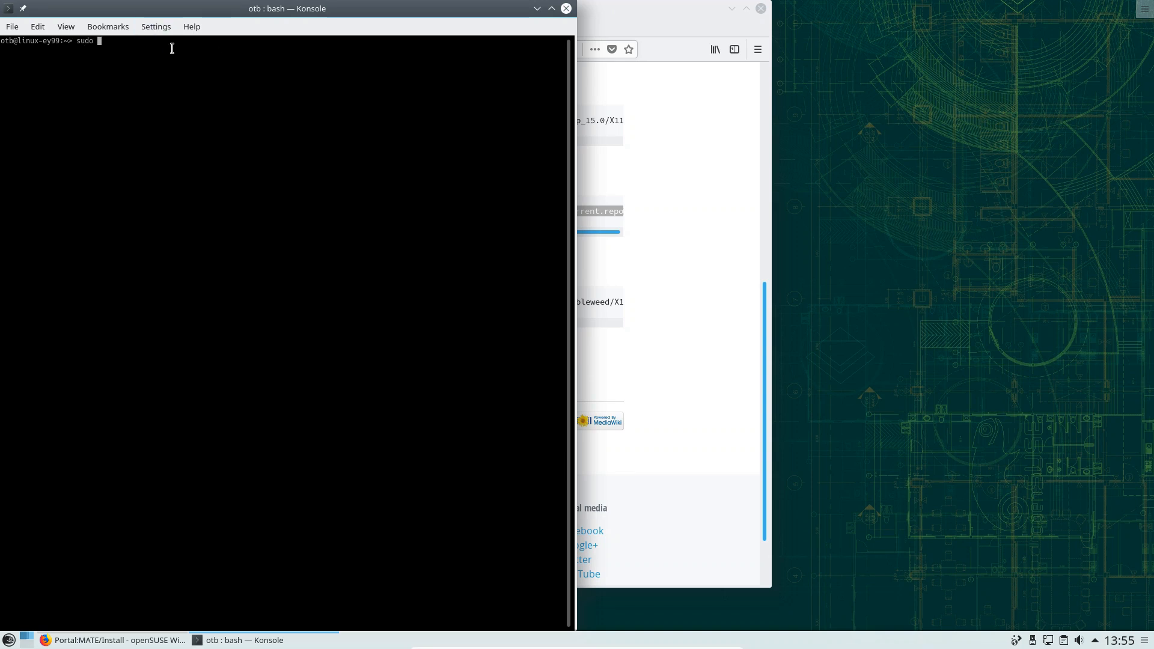
right_click(167, 49)
left_click(210, 72)
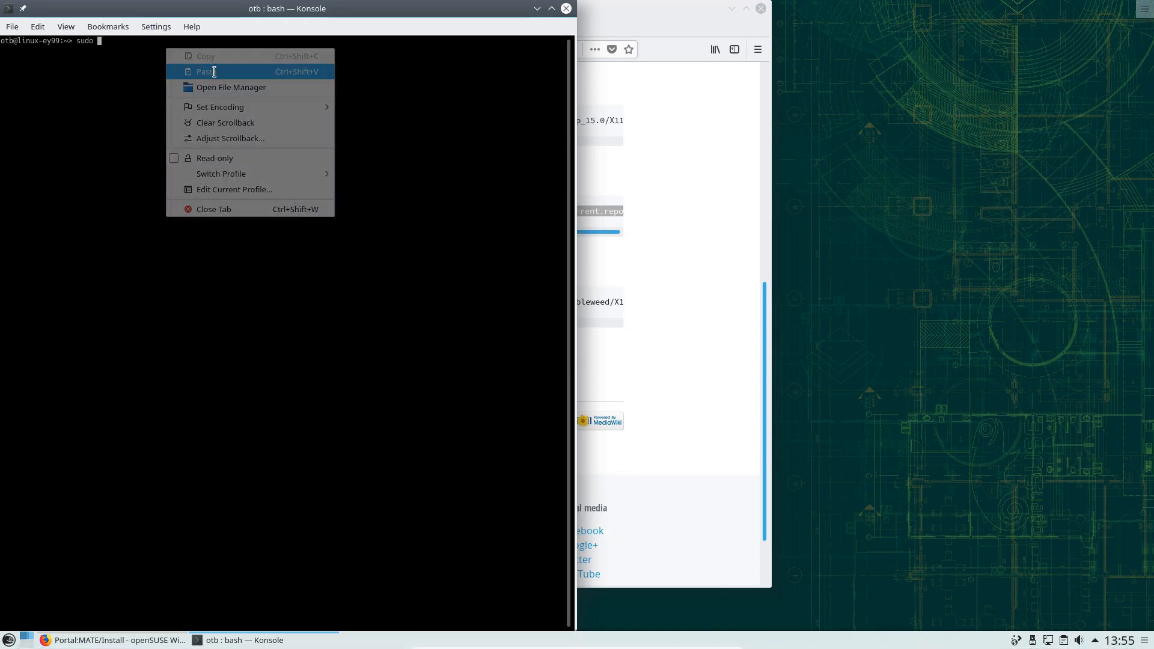
key("Return")
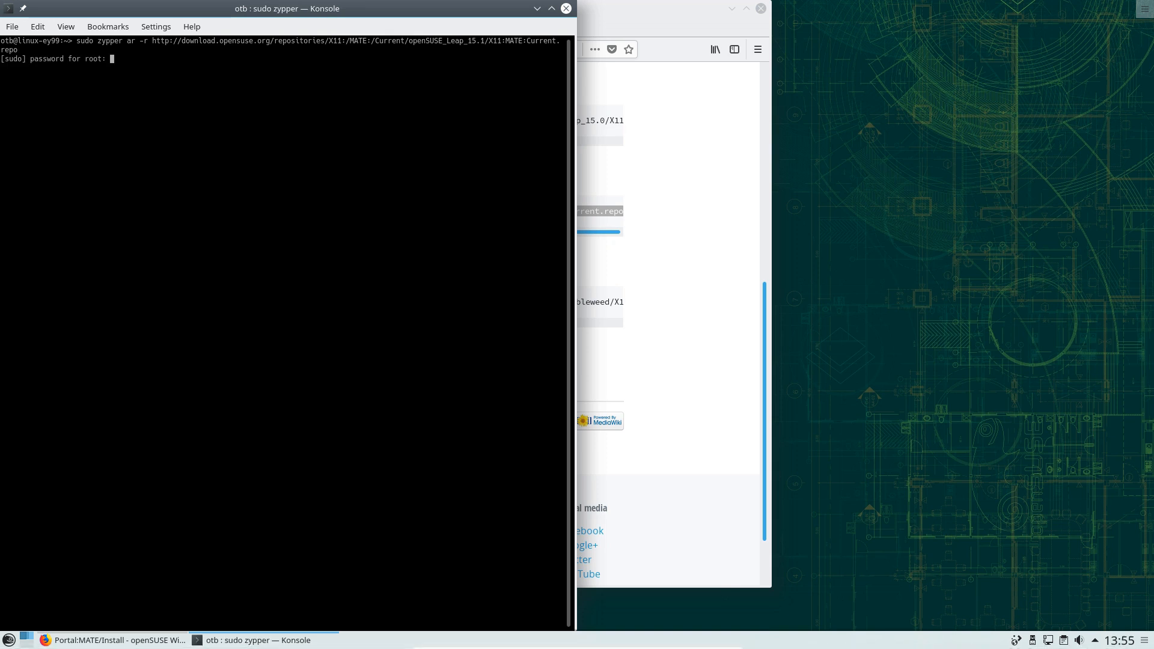
key("Return")
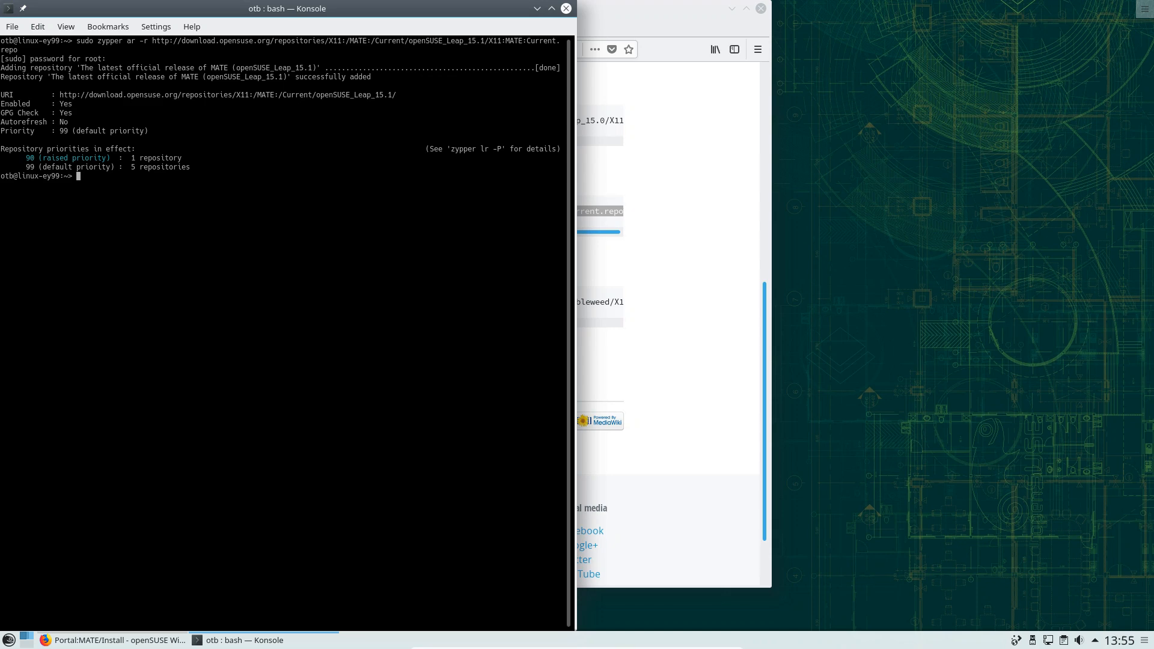
left_click(702, 150)
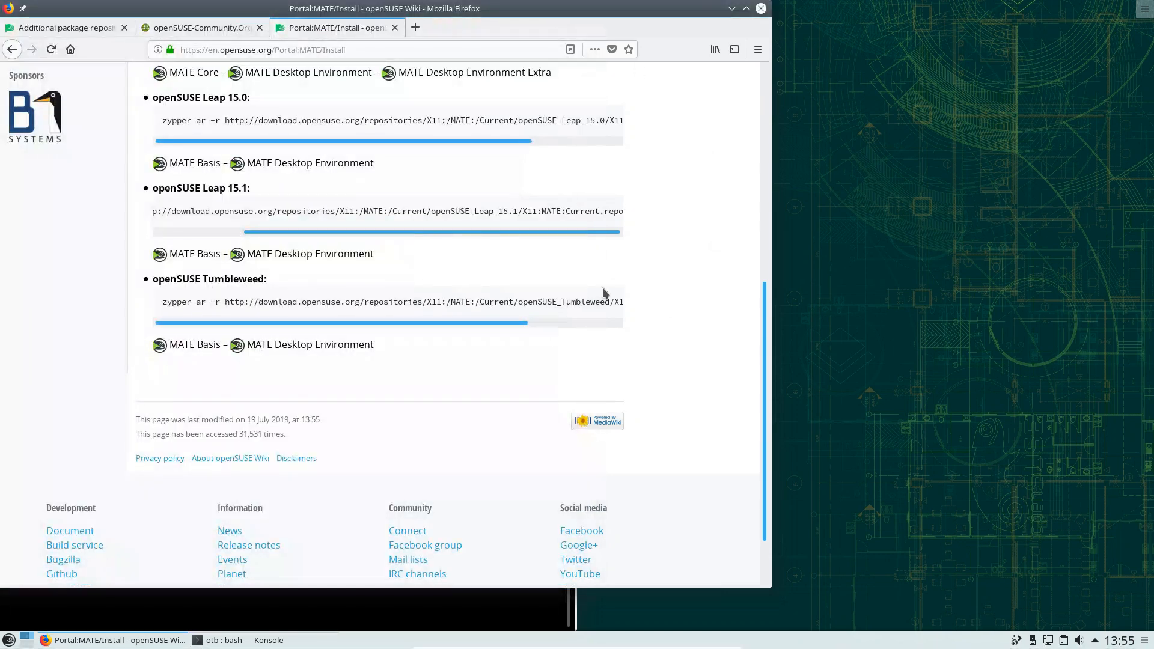
Scroll the wiki page, then switch via One-Click-Installers to the Additional package repositories tab
scroll(619, 322, "up", 10)
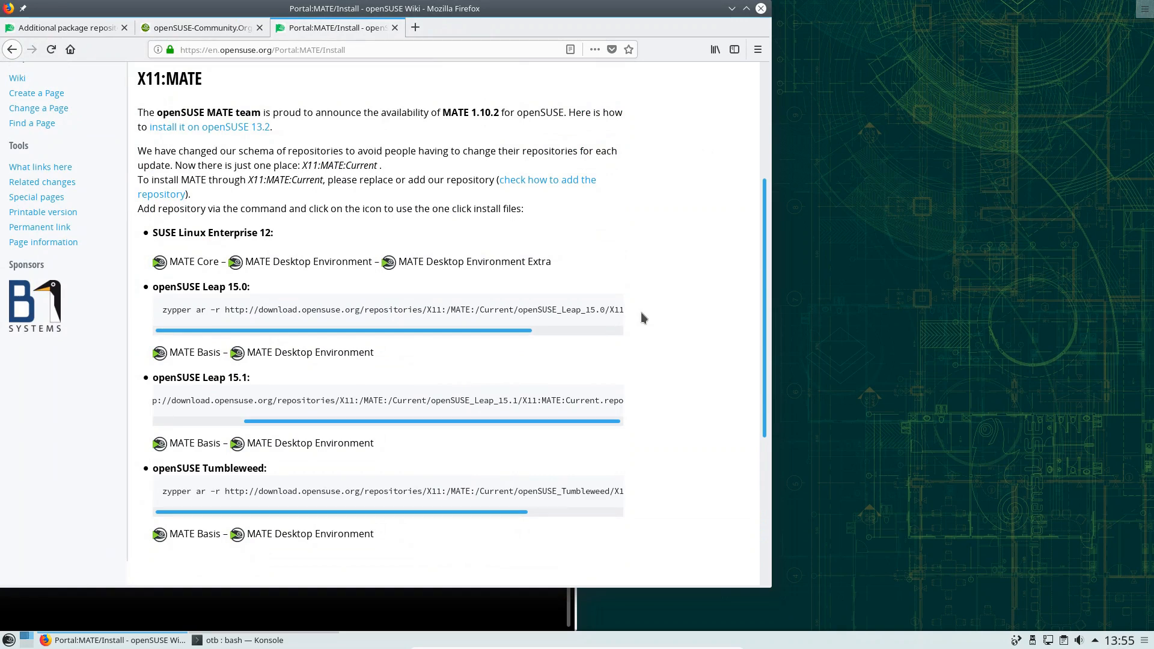
scroll(644, 309, "down", 3)
left_click(203, 28)
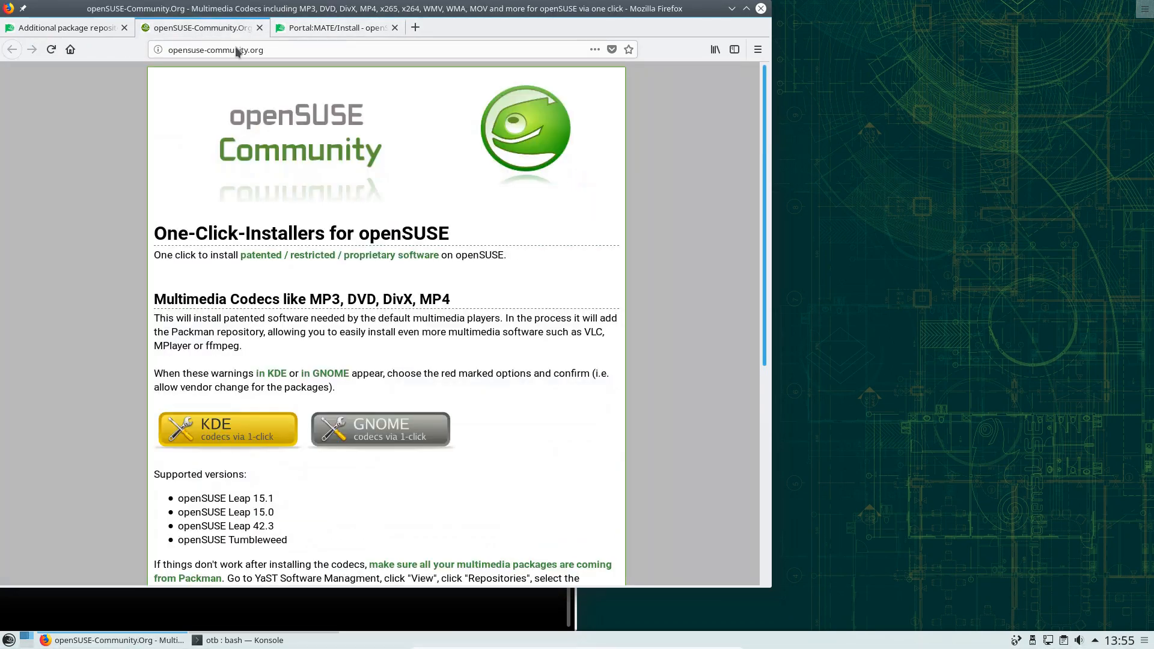
left_click(63, 27)
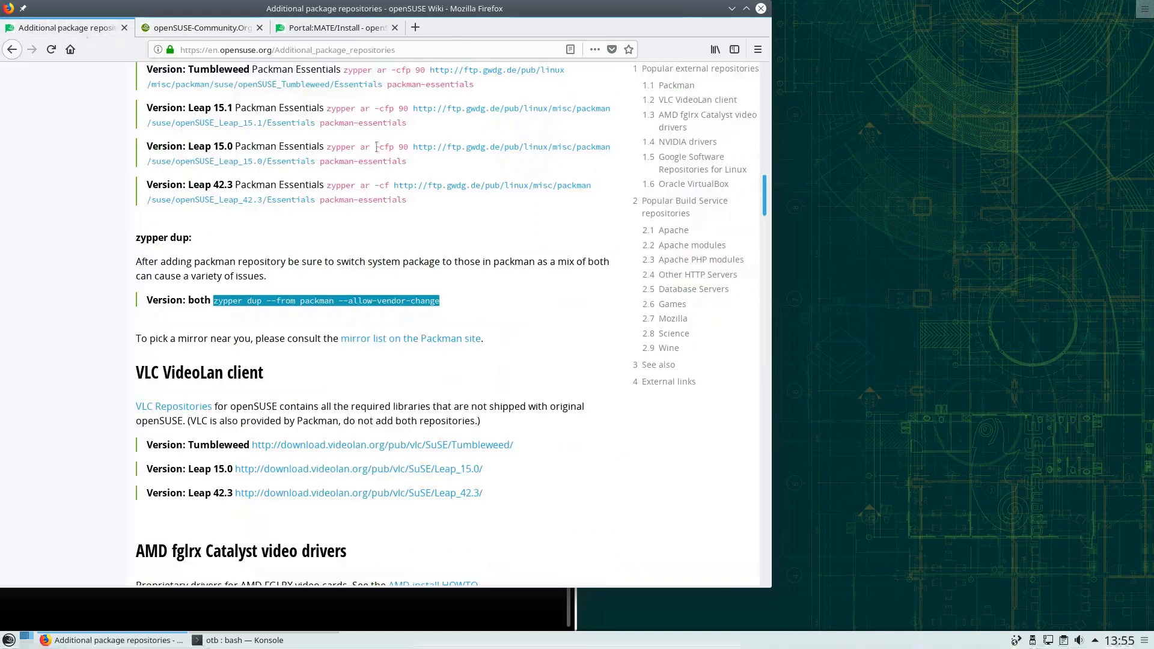
Scroll through the Additional package repositories page, minimise Firefox and close the Konsole terminal
scroll(545, 256, "down", 10)
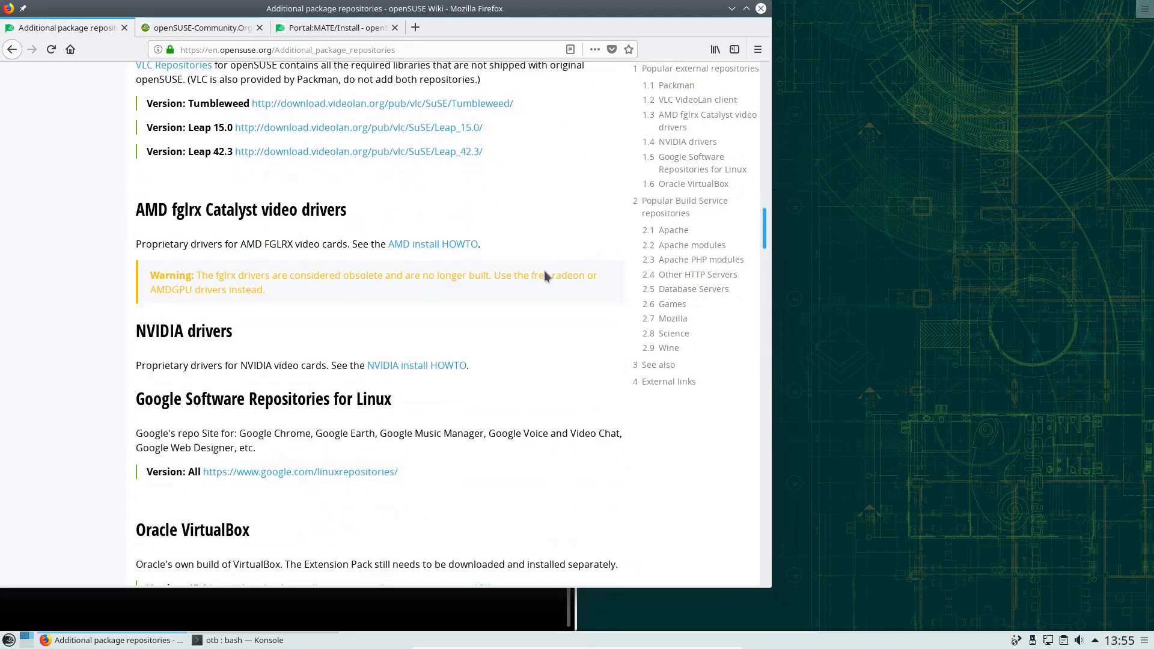
scroll(549, 270, "down", 10)
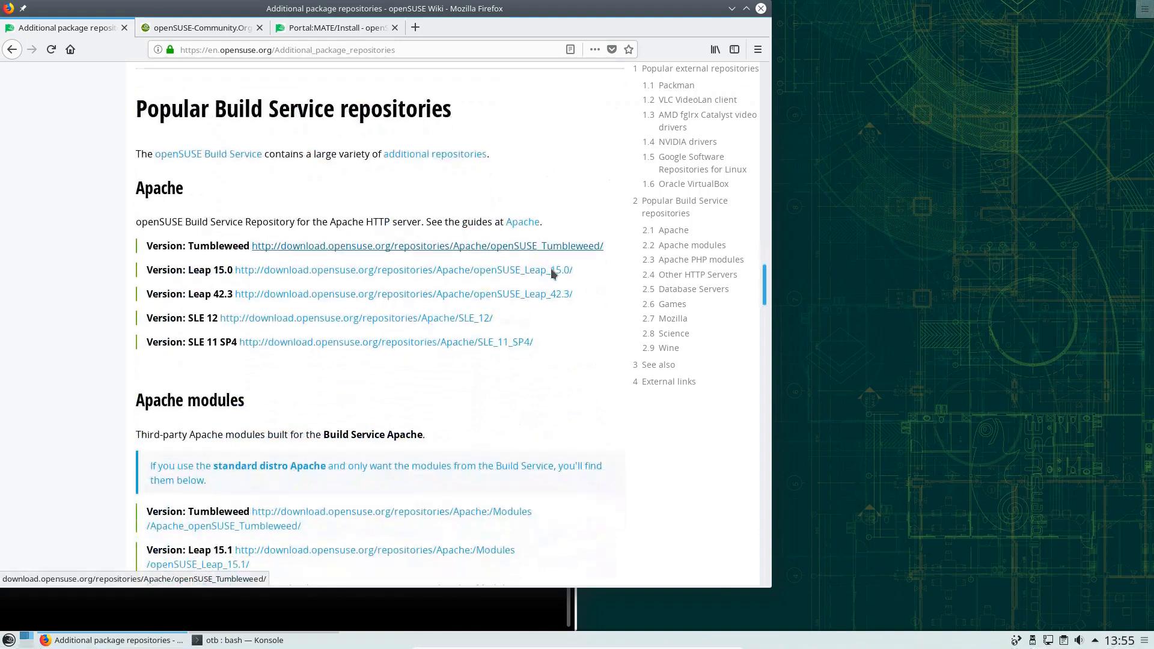
scroll(552, 273, "down", 2)
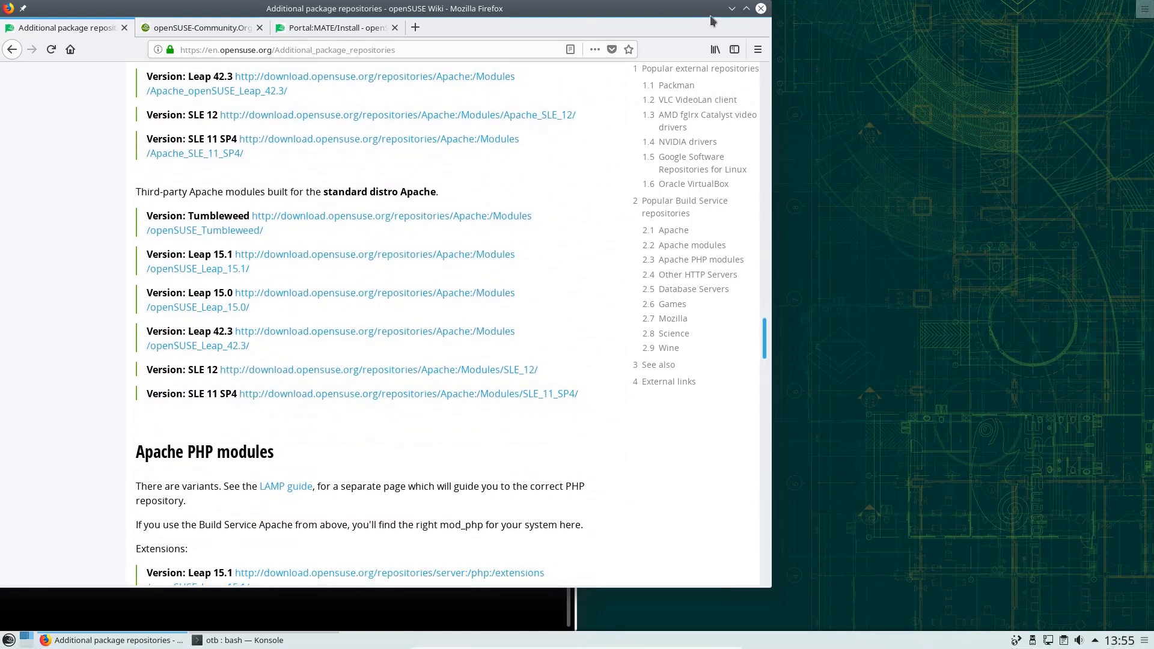
left_click(731, 8)
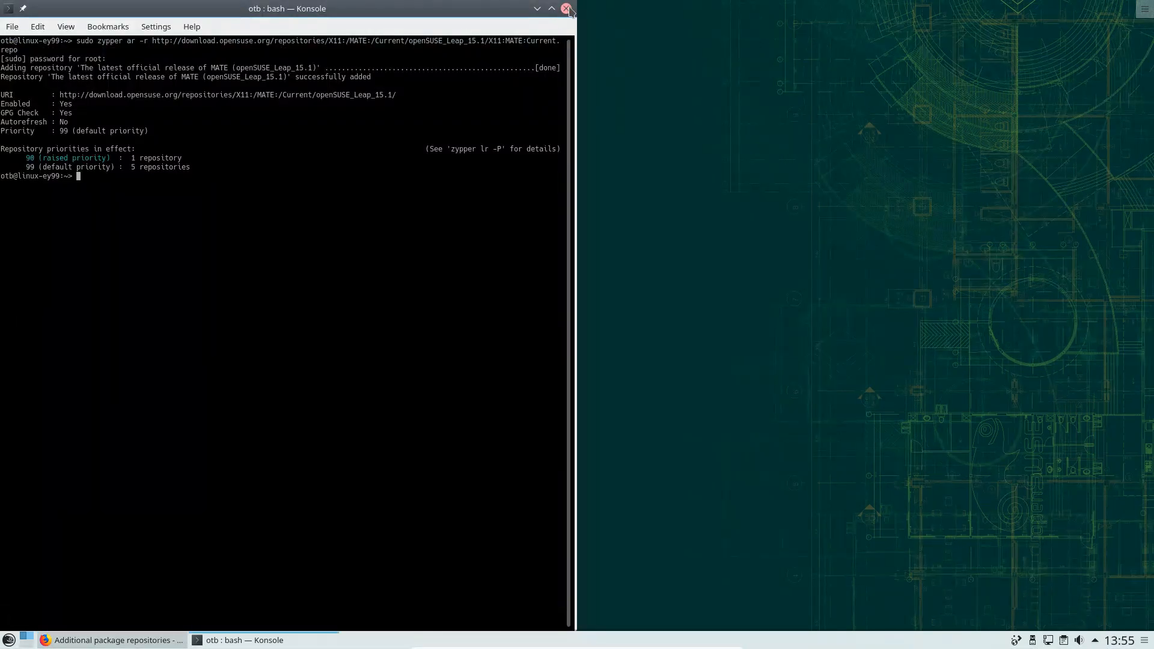
left_click(567, 9)
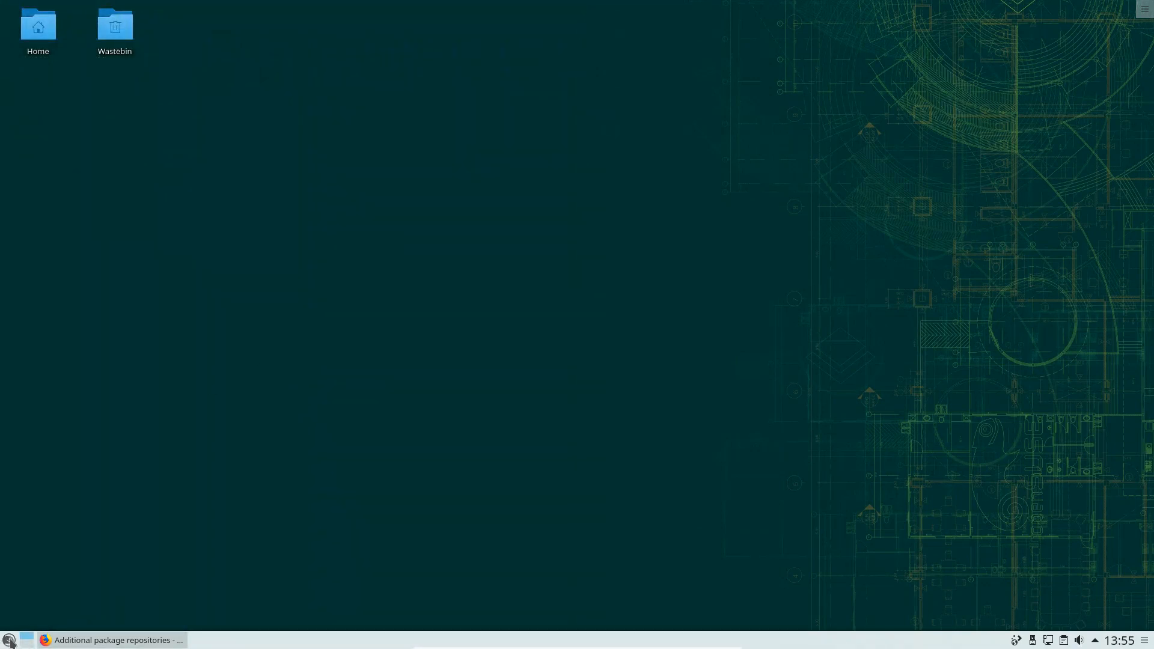
Launch YaST Administrator Settings as root, open Software Management and trust the MATE repository's GnuPG key
left_click(9, 641)
left_click(90, 599)
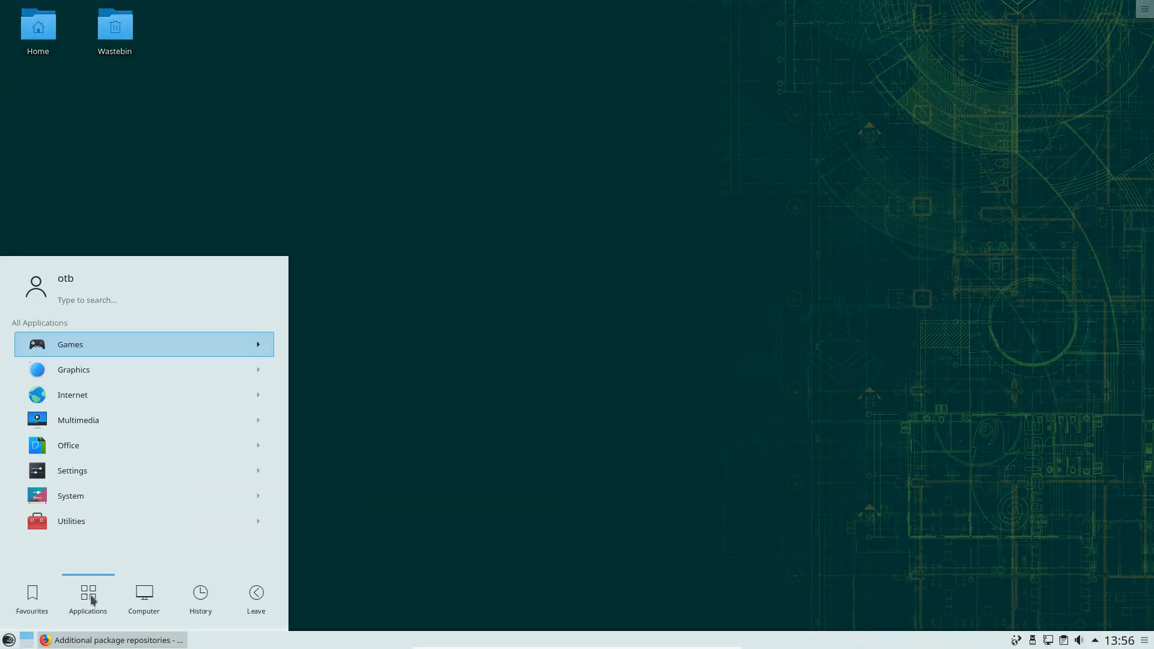
left_click(149, 497)
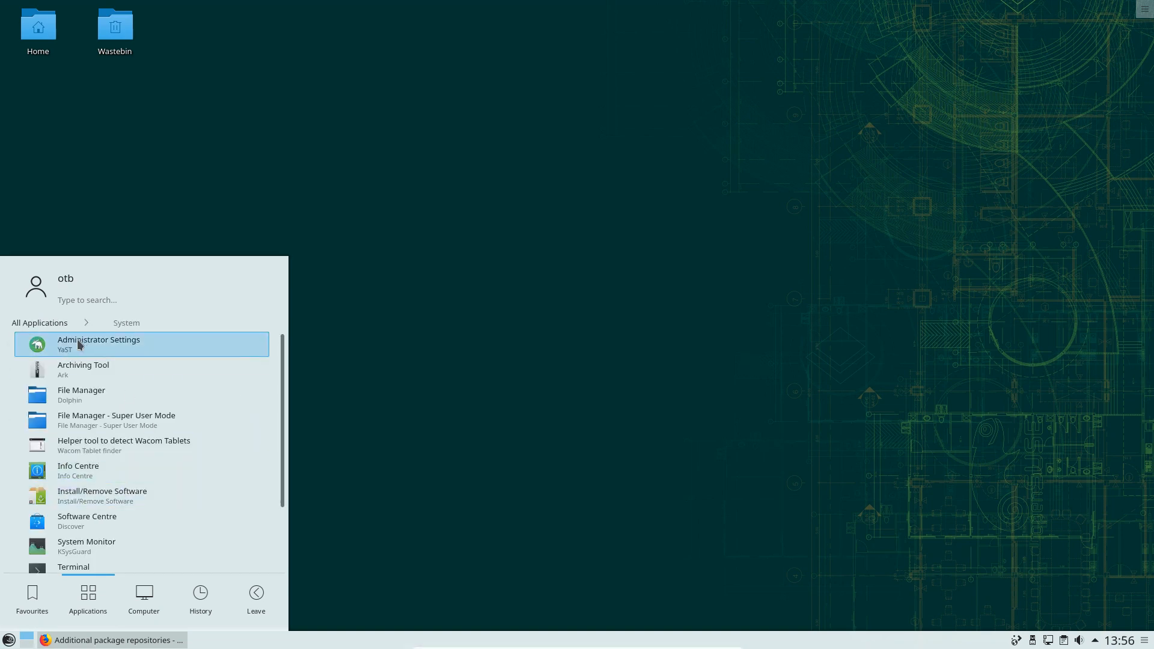
left_click(83, 345)
type("••••")
key("Return")
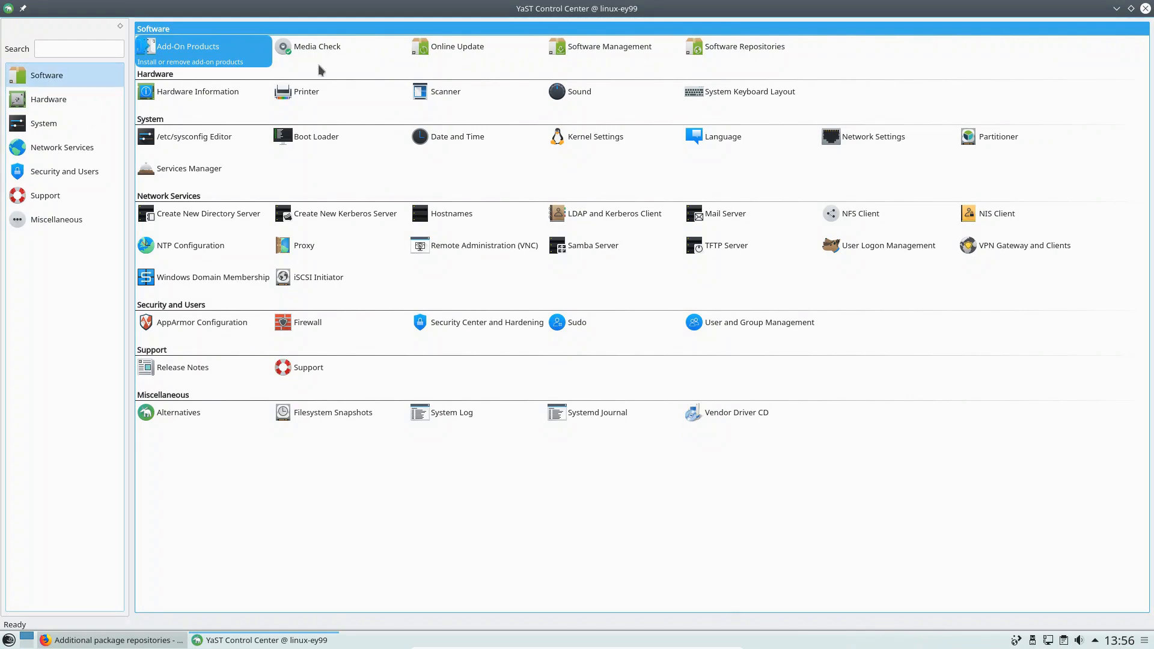
left_click(598, 46)
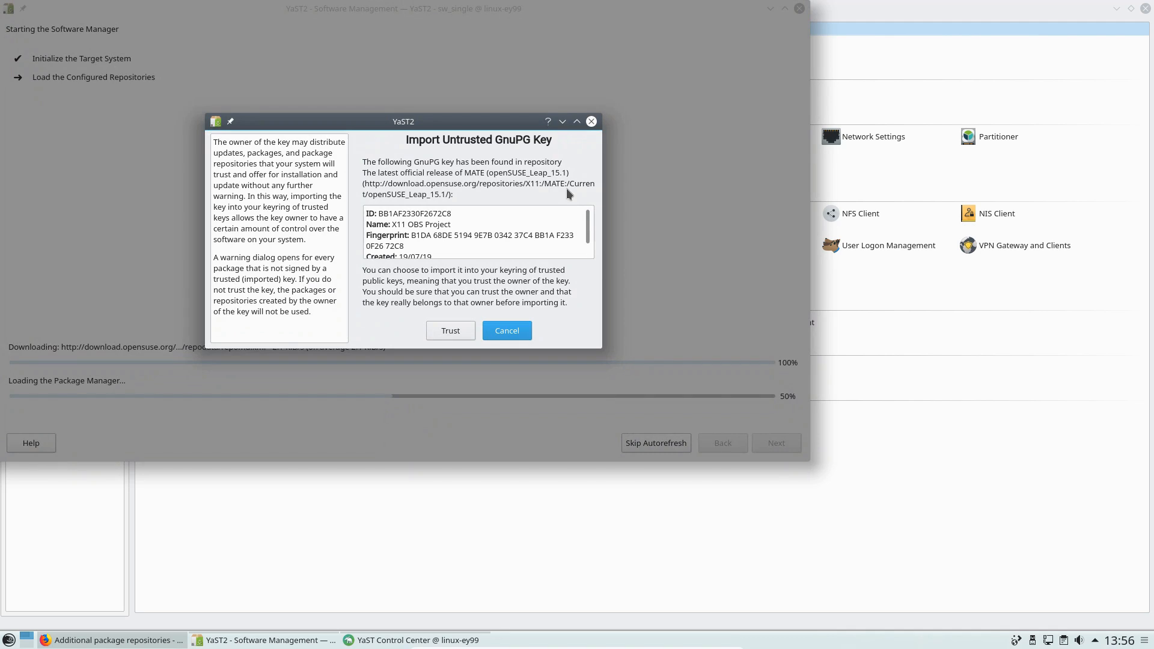
left_click(444, 332)
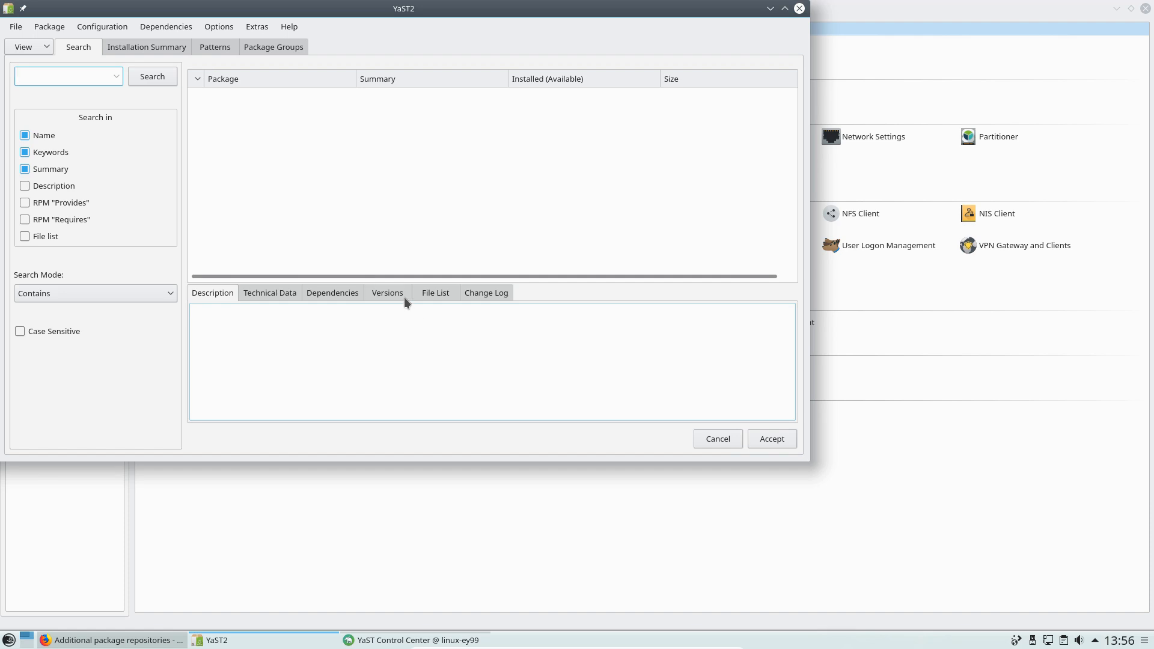
Switch YaST to the Patterns view and scroll down the pattern list
left_click(49, 42)
left_click(39, 59)
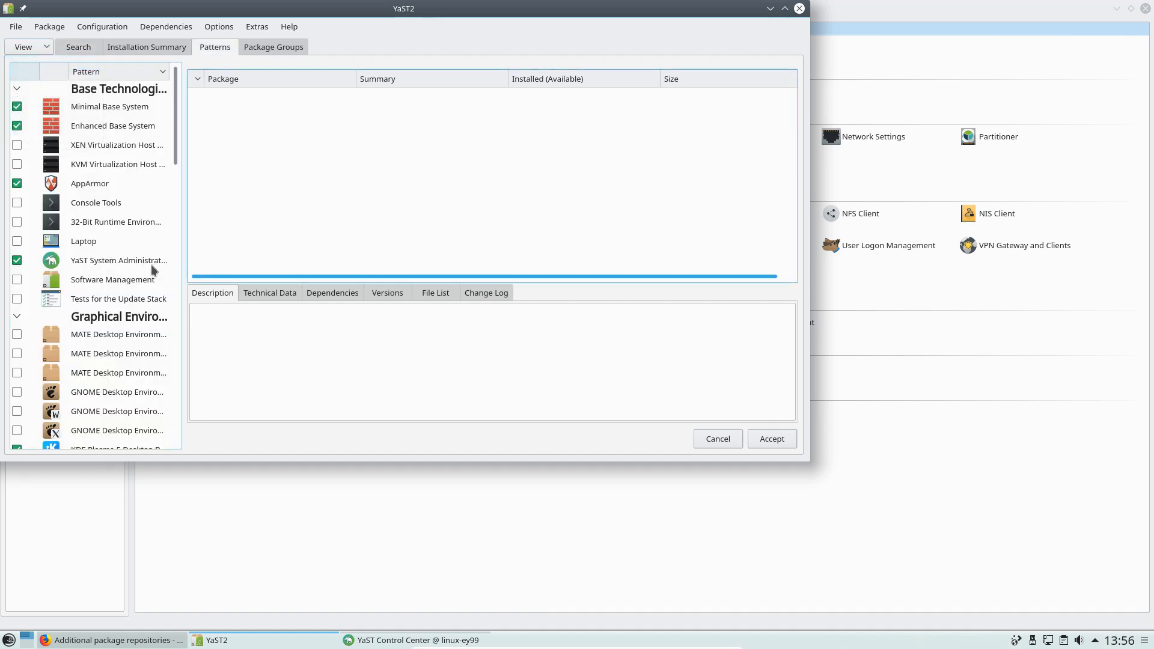
scroll(149, 253, "down", 1)
scroll(146, 240, "down", 1)
scroll(146, 240, "down", 1)
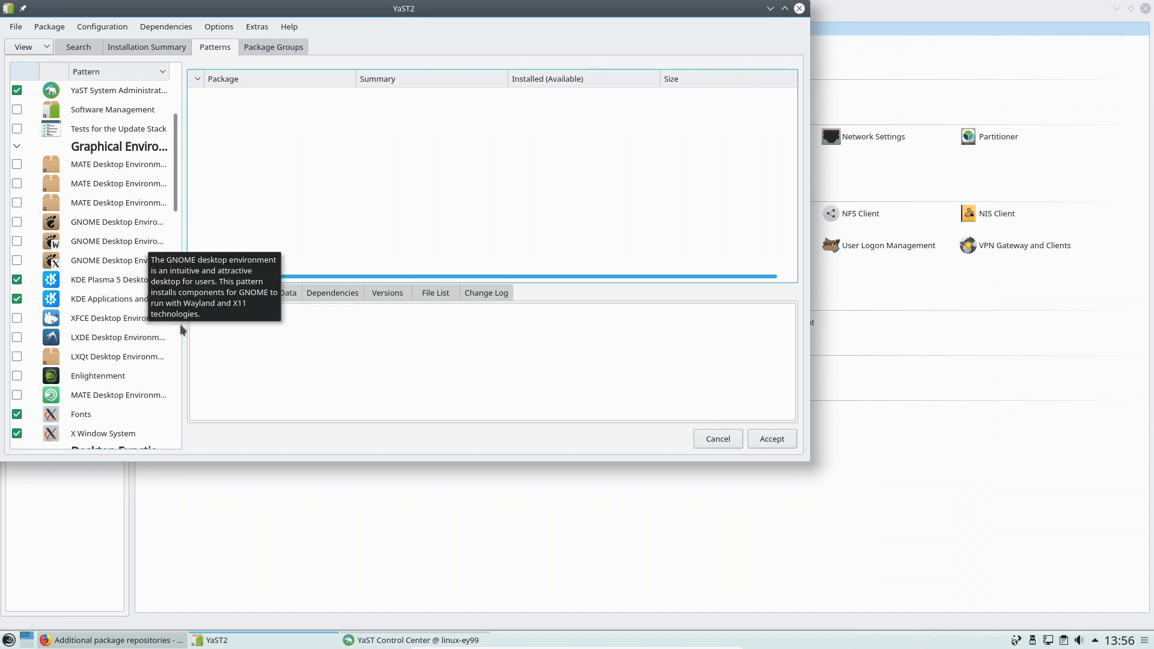
Mark the MATE Desktop Environment pattern for installation and accept the changes
left_click(16, 397)
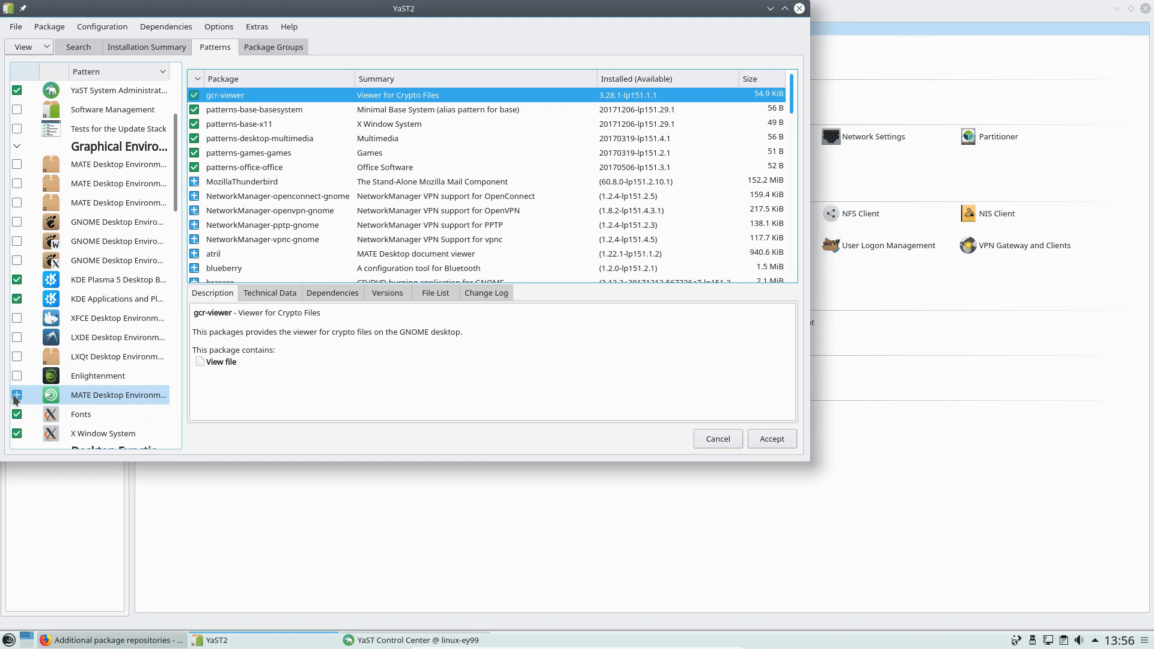
left_click(17, 397)
left_click(17, 396)
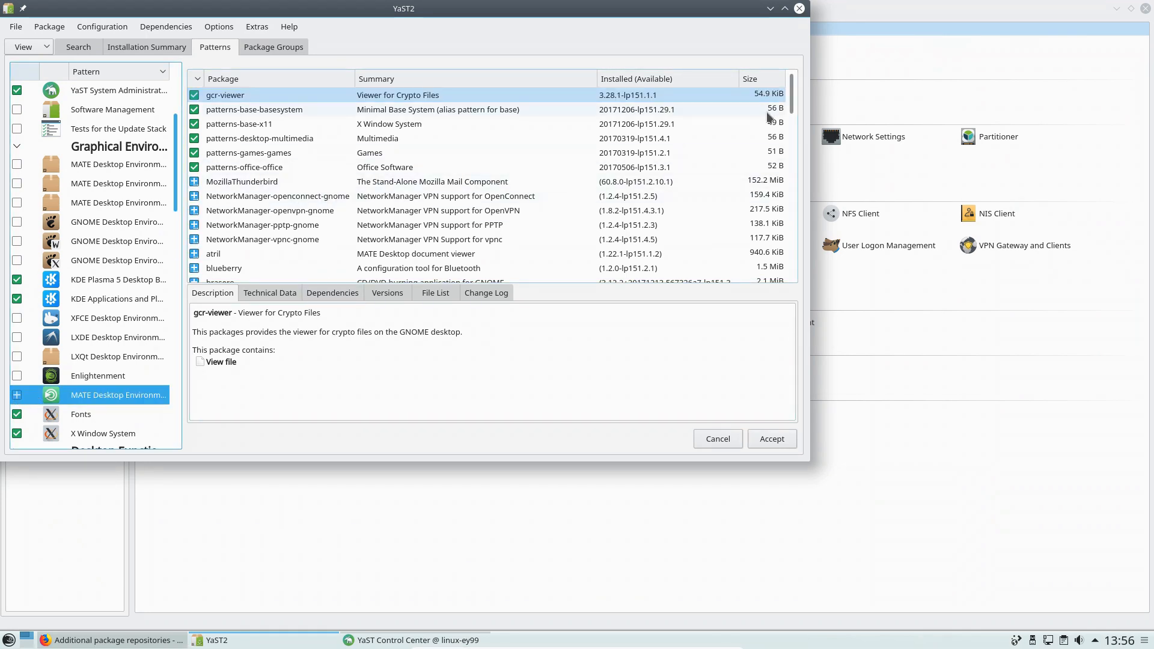
mouse_move(793, 101)
left_mouse_down()
mouse_move(806, 286)
mouse_move(779, 98)
left_mouse_up()
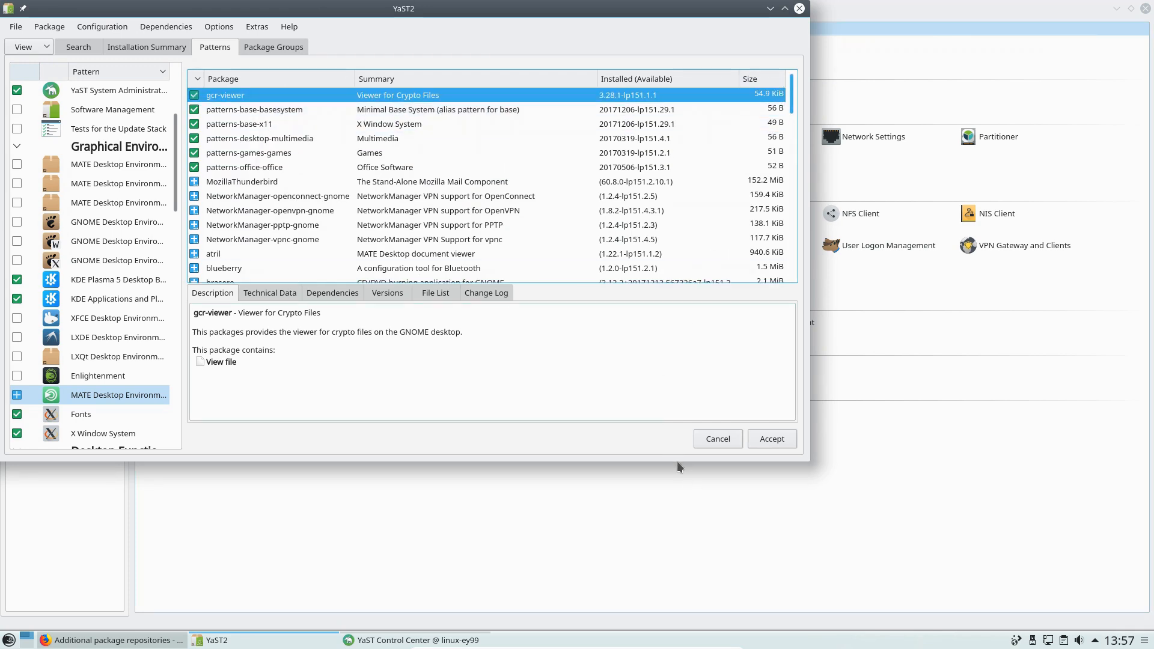
left_click(774, 440)
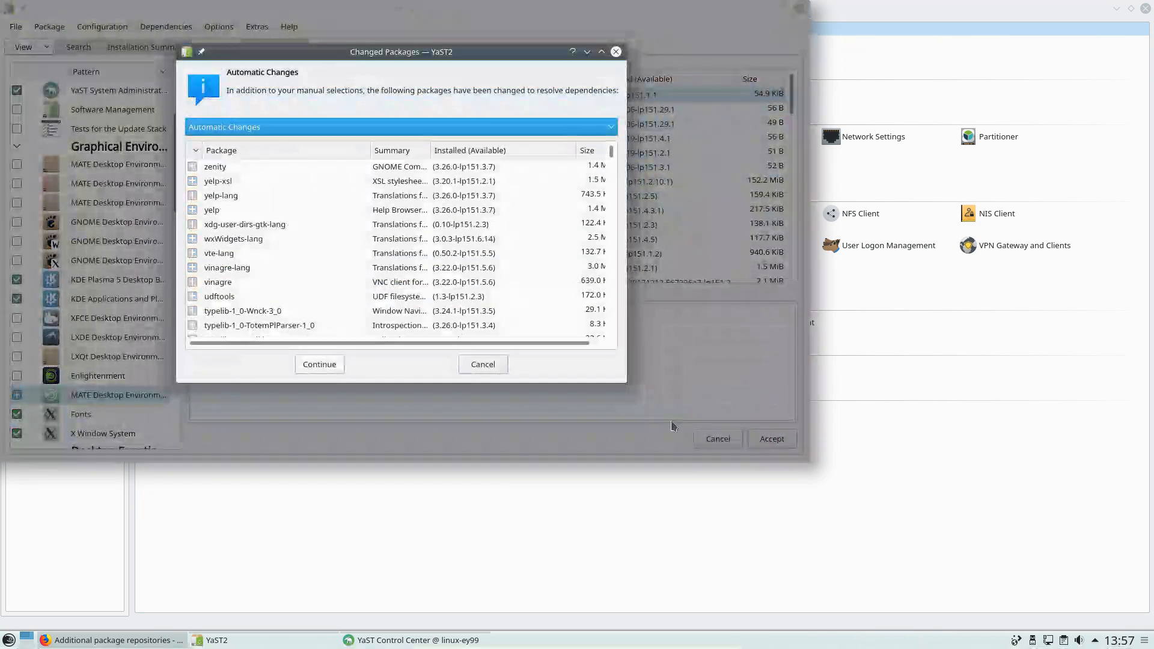
Approve the dependency changes to install the 570 MATE packages, finish, and close YaST Control Center
left_click(327, 368)
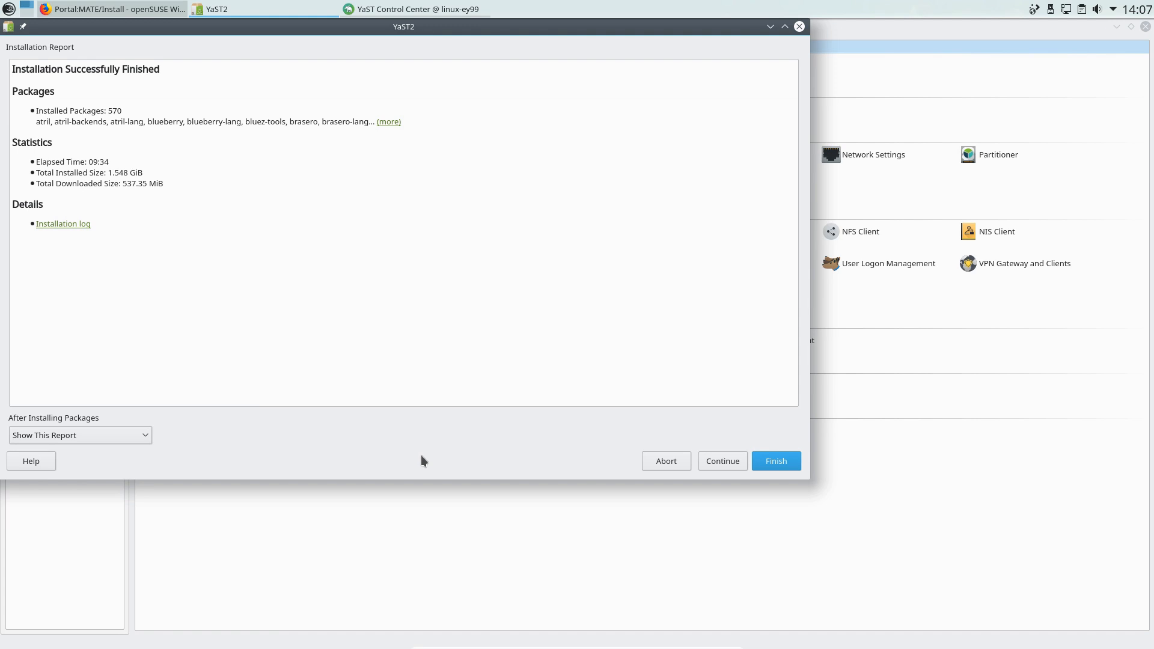
left_click(776, 464)
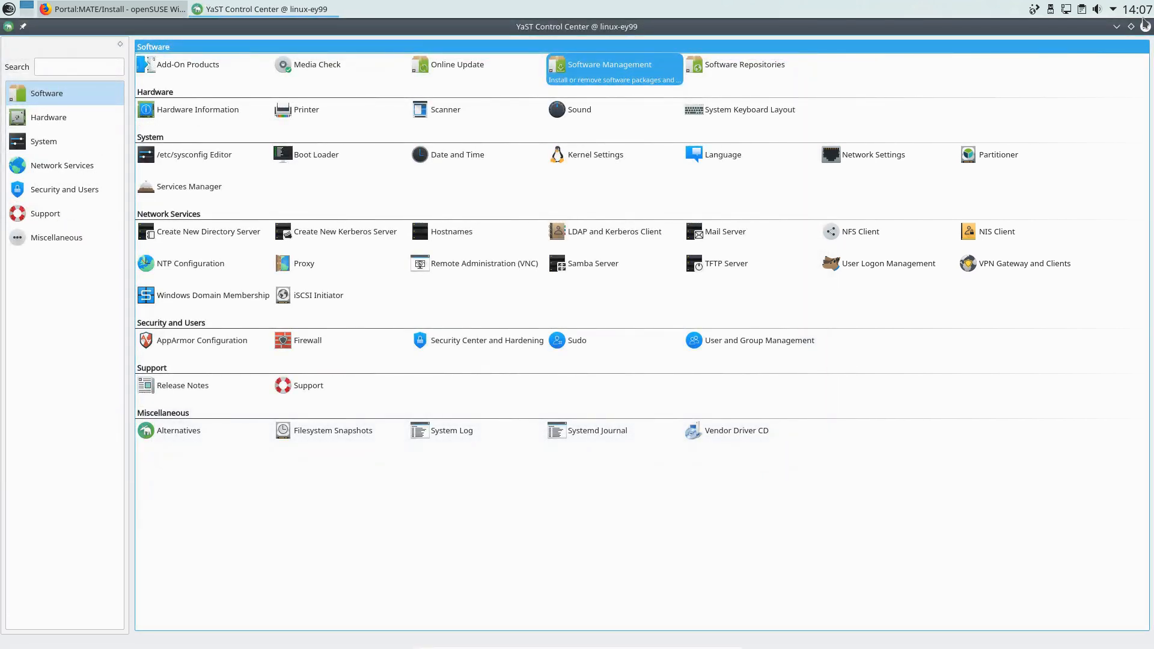
left_click(1146, 26)
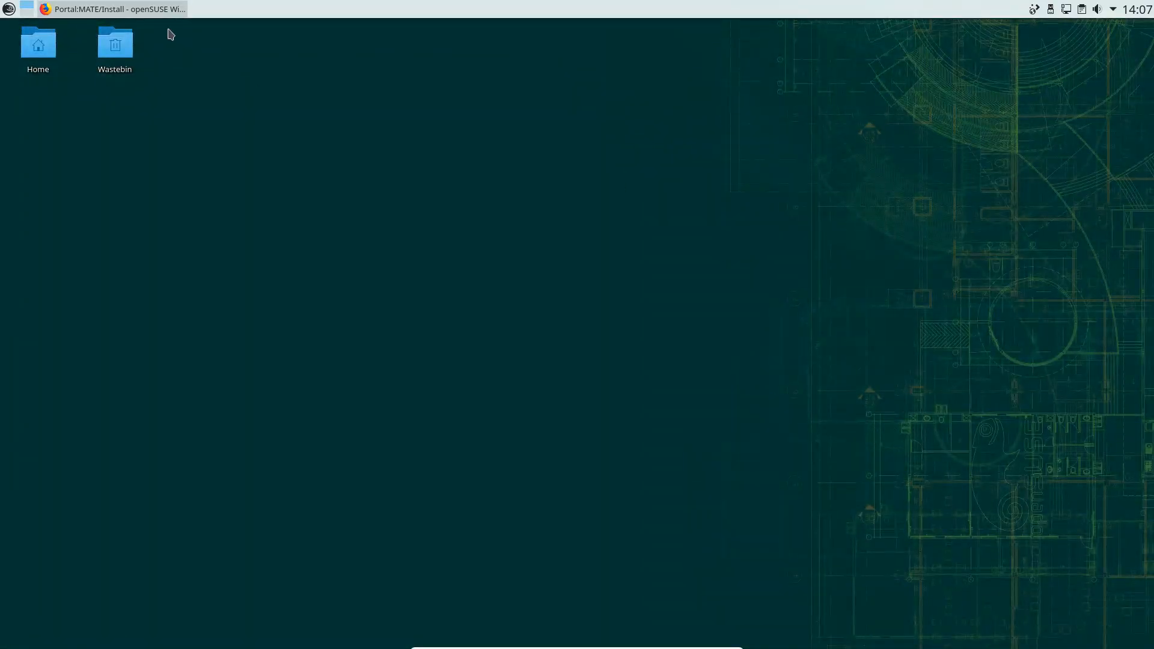
Restore Firefox to review the MATE install wiki page, then close it with all three tabs
left_click(142, 10)
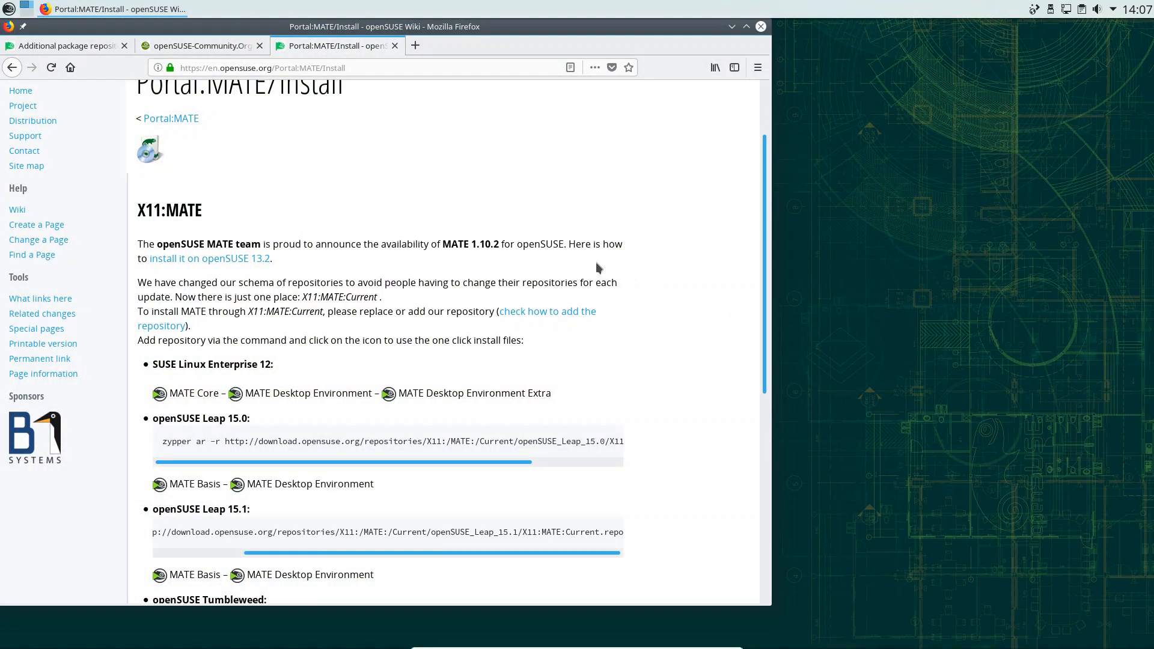
scroll(385, 209, "up", 2)
scroll(394, 240, "down", 3)
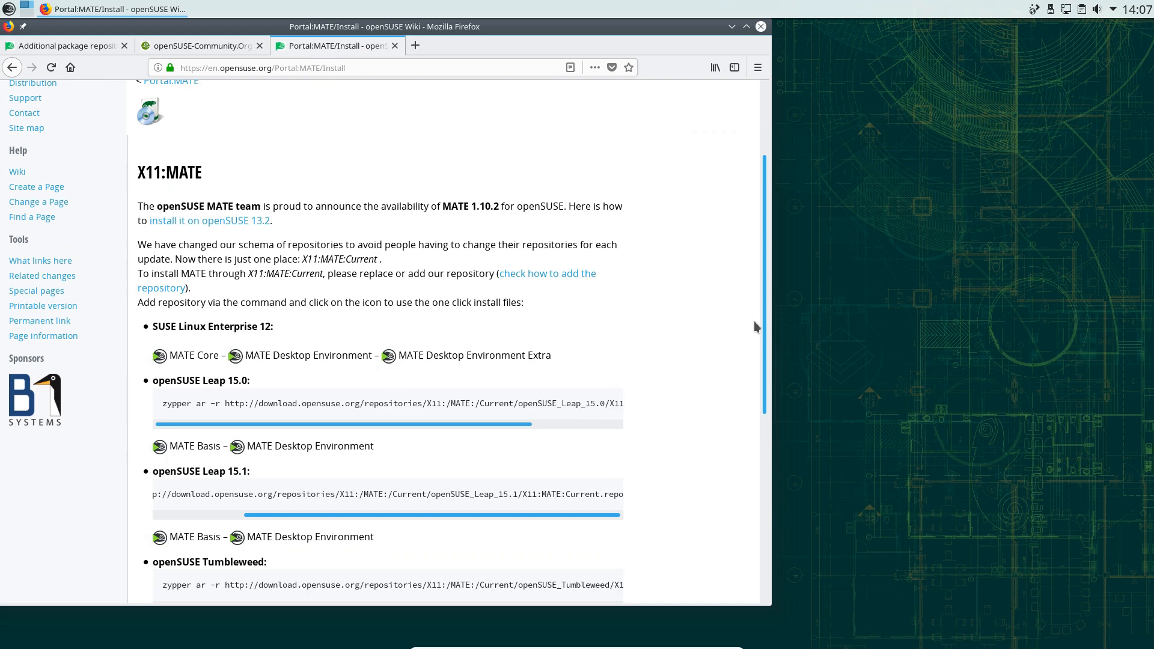
scroll(727, 329, "down", 6)
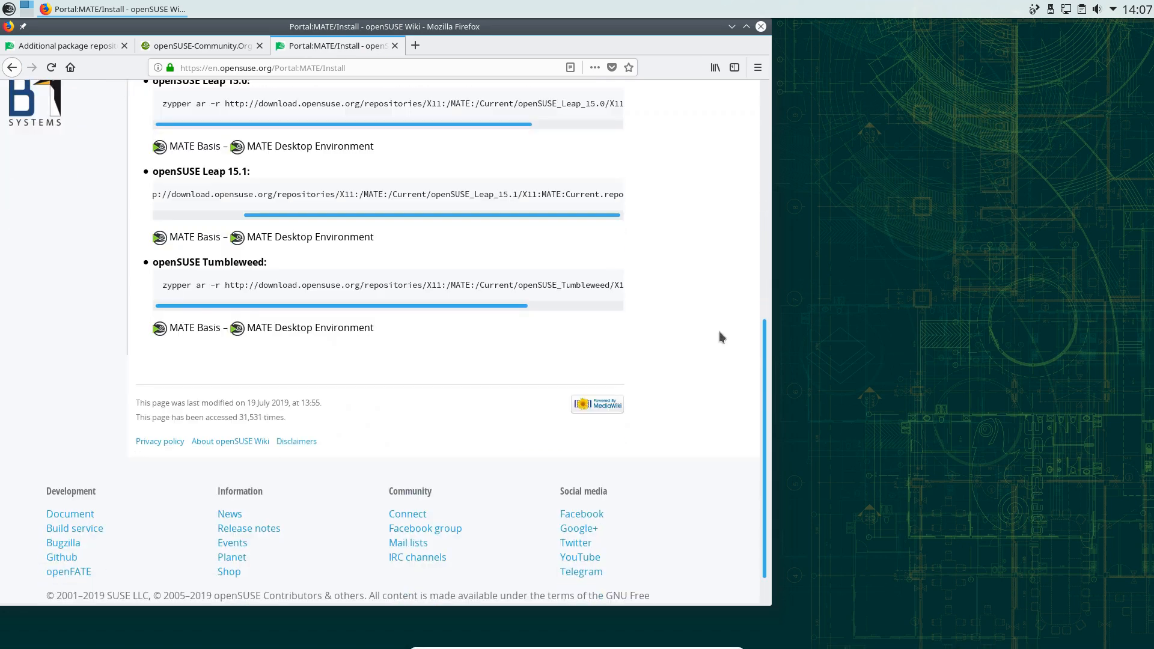
scroll(683, 313, "up", 1)
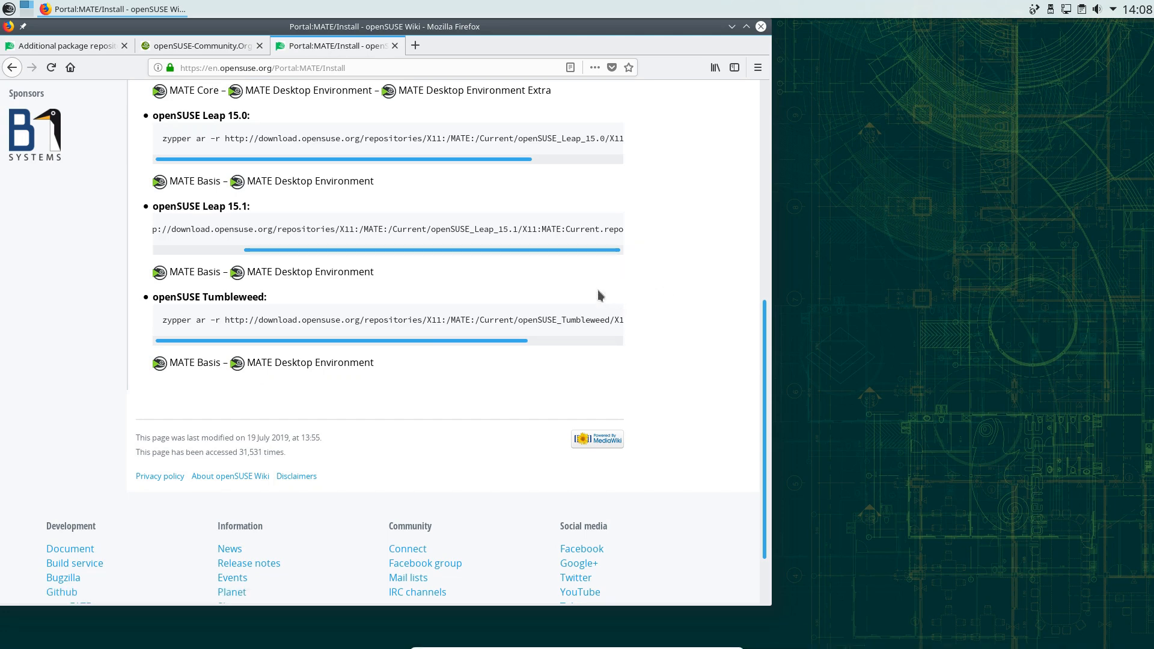
left_click(761, 27)
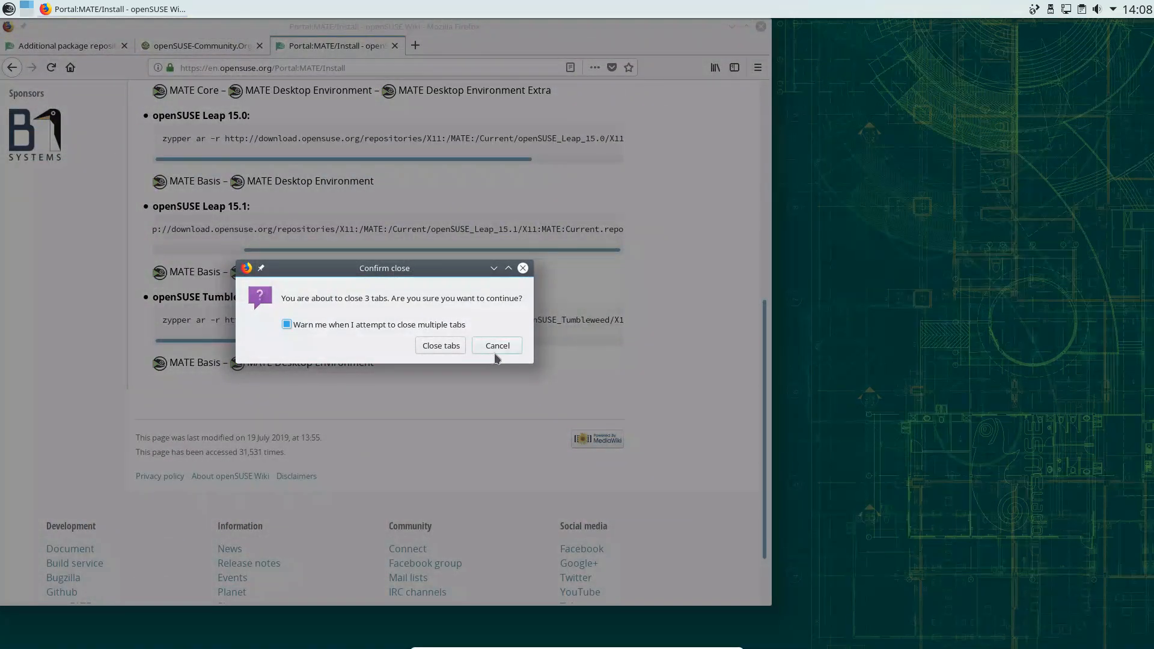
left_click(448, 345)
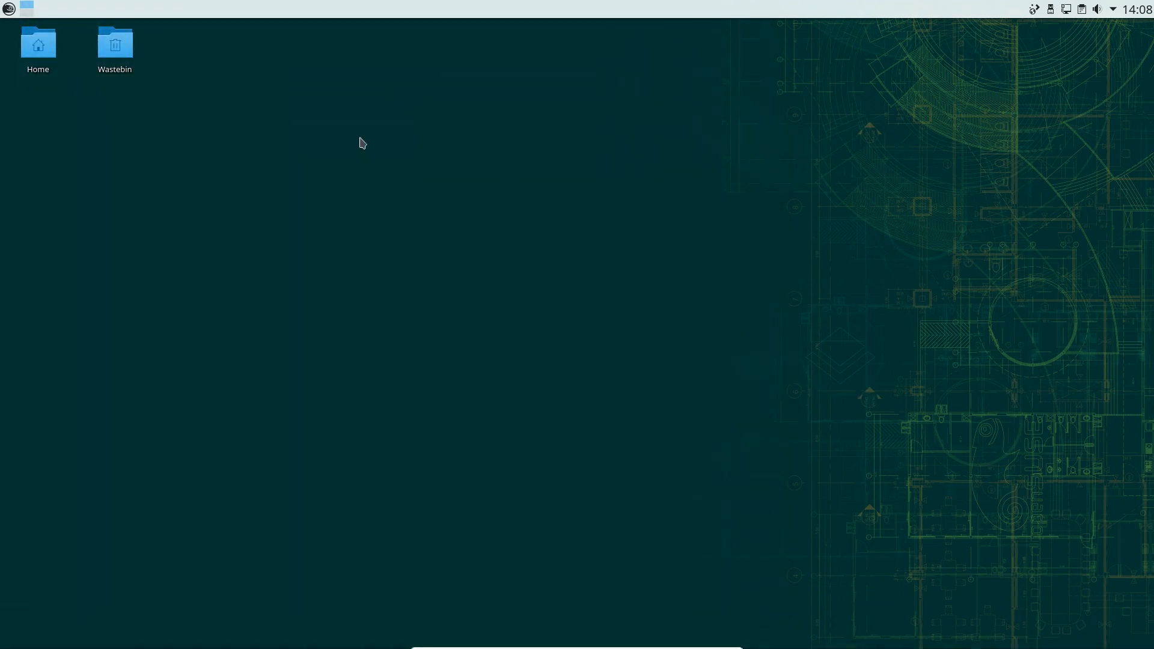
Unlock the KDE Plasma widgets from the top panel's context menu
left_click(15, 10)
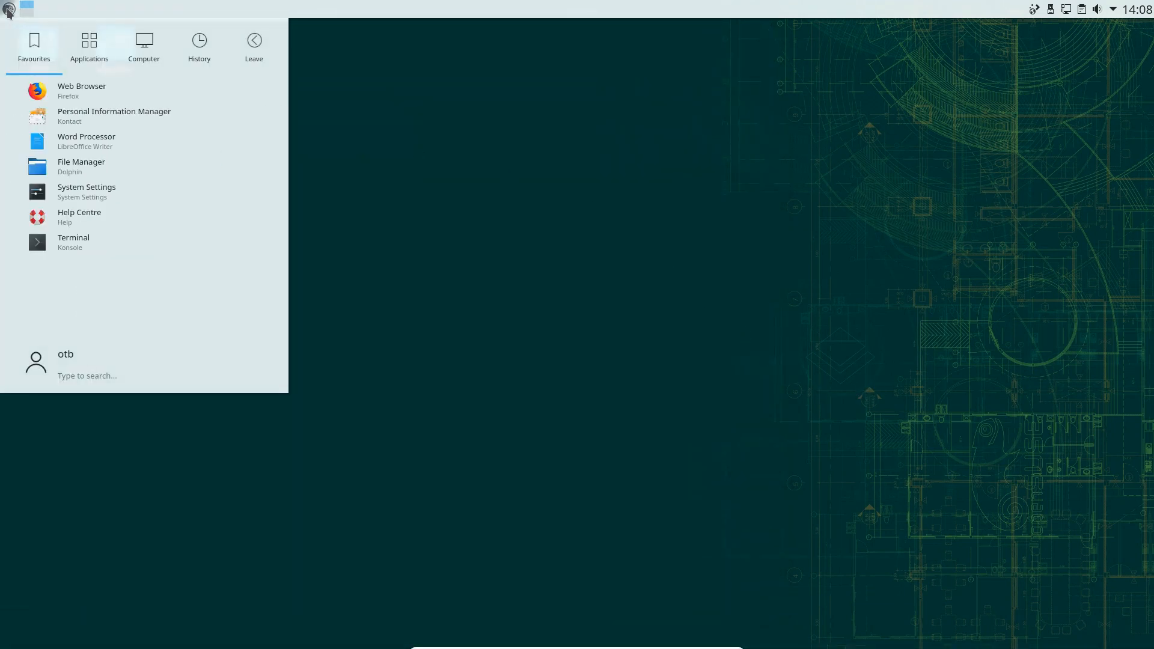
left_click(10, 11)
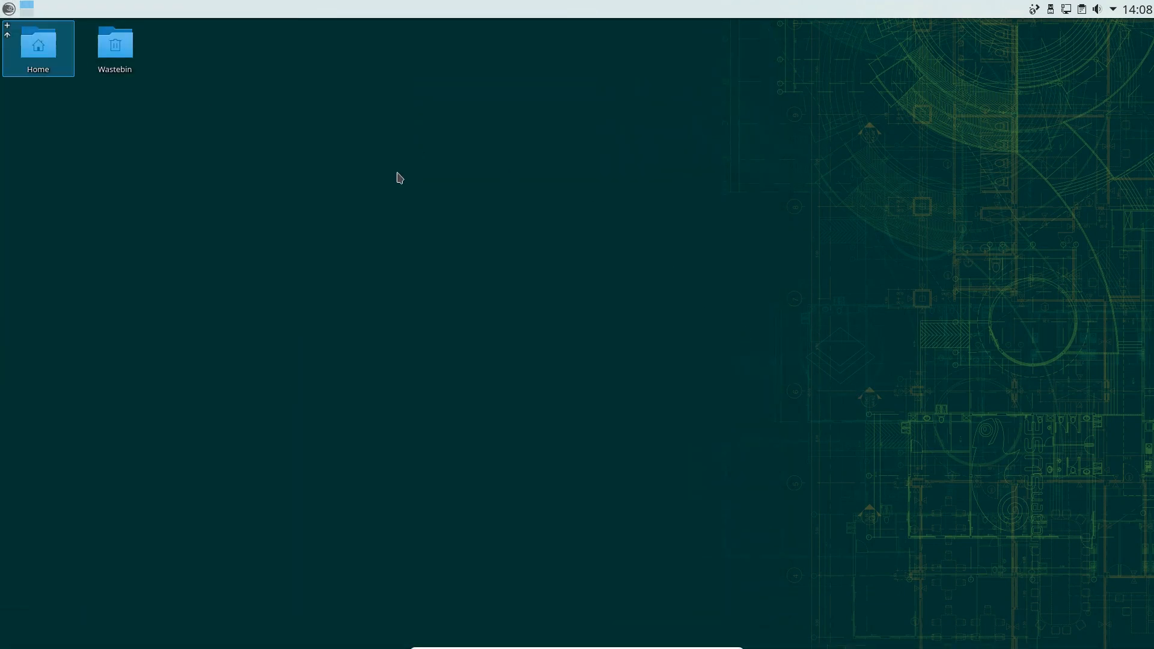
right_click(650, 10)
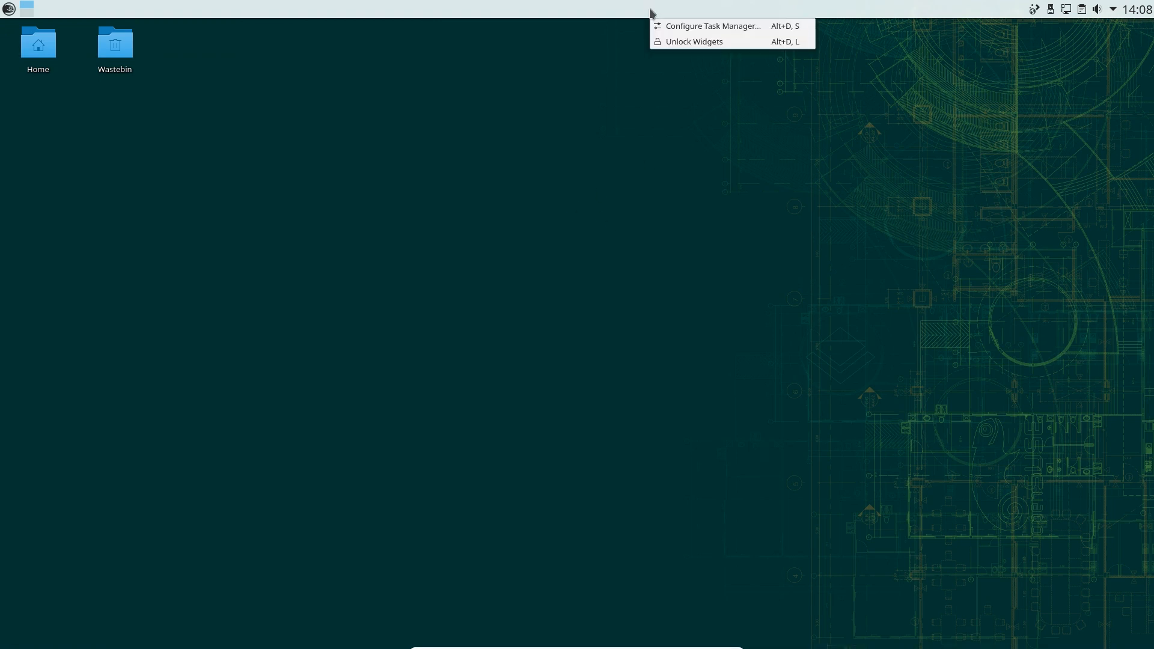
right_click(923, 8)
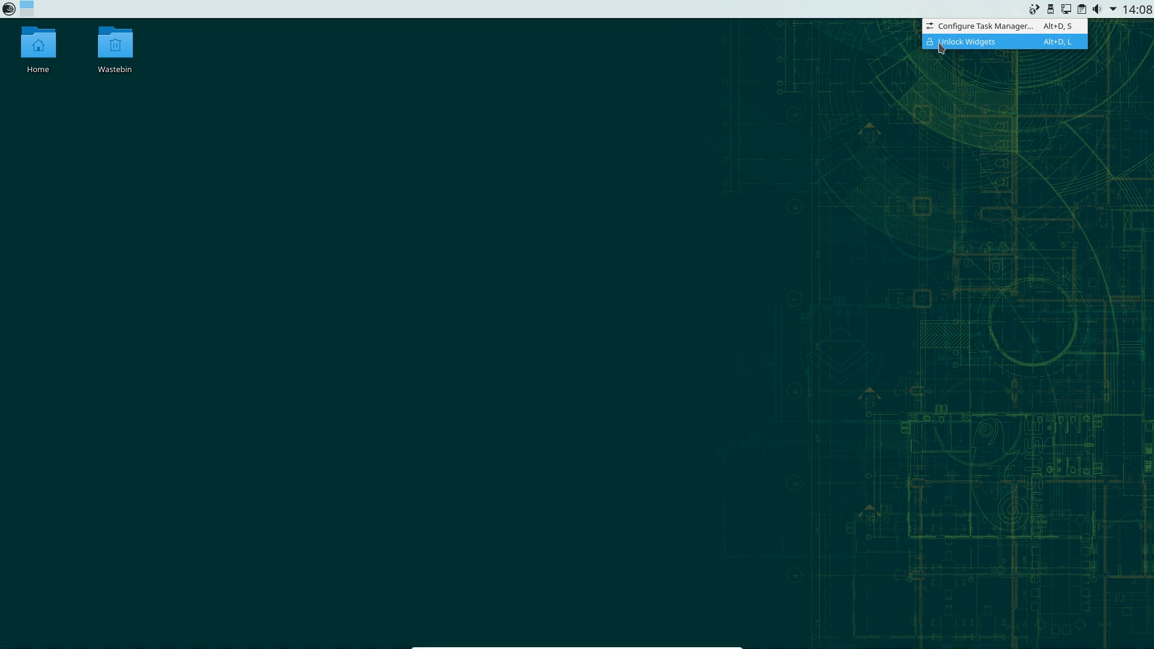
left_click(936, 43)
Open Configure Panel from the top panel's Panel Options menu
right_click(722, 12)
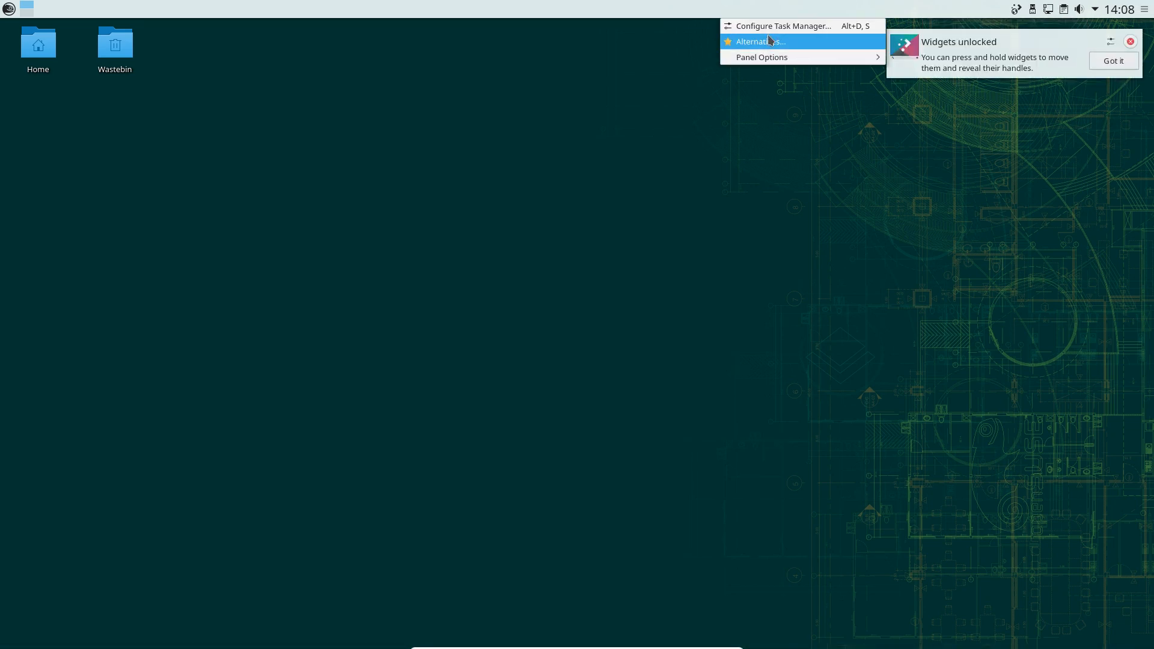
mouse_move(781, 60)
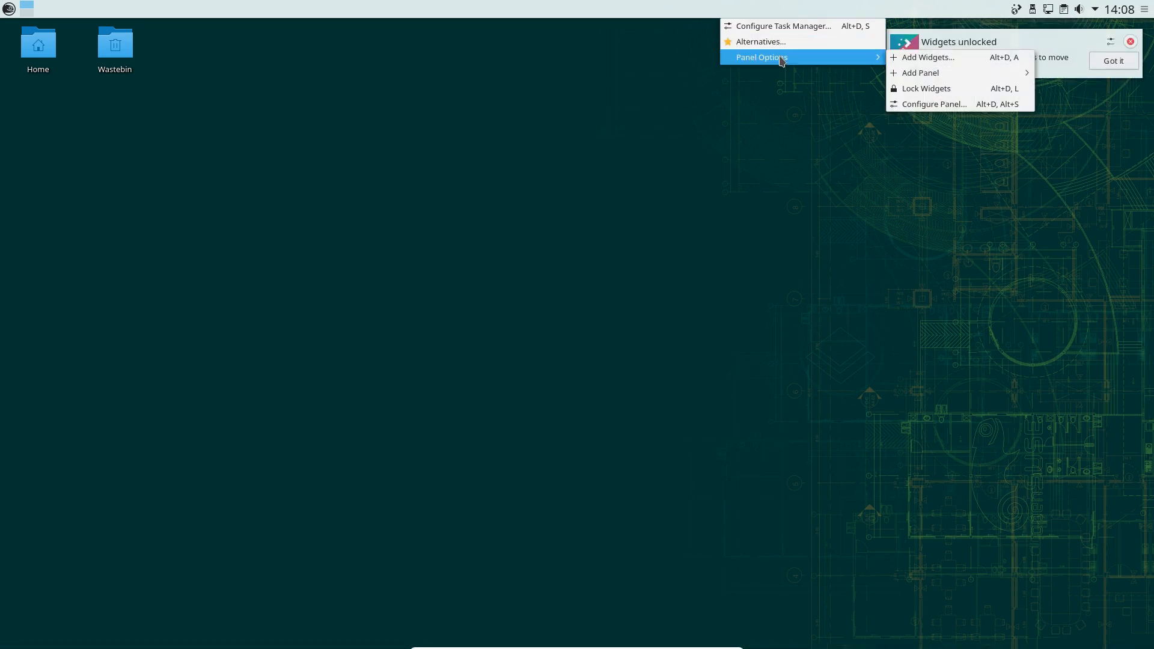
left_click(954, 103)
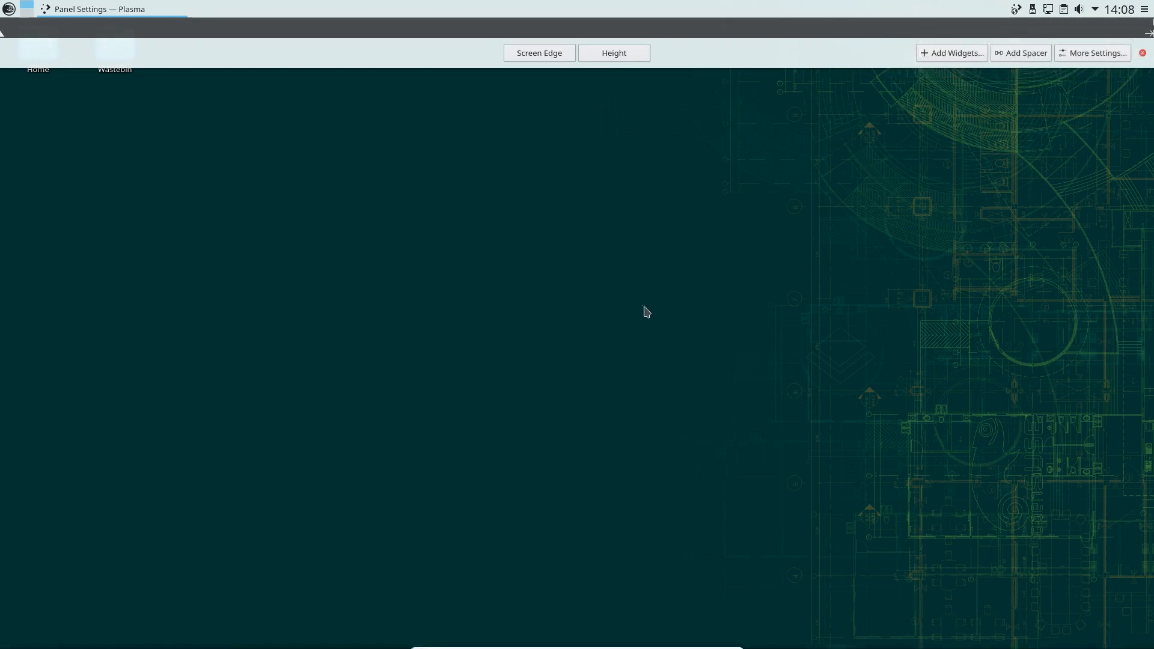
Close the Panel Settings editor with its red close button
left_click(1143, 54)
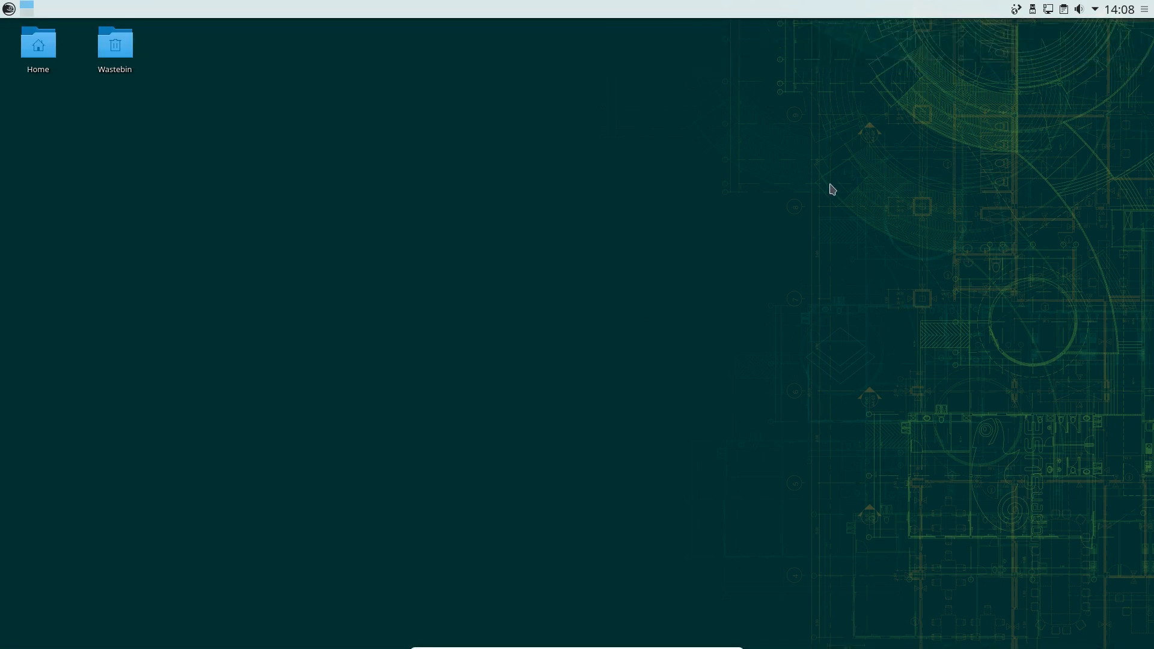
right_click(395, 232)
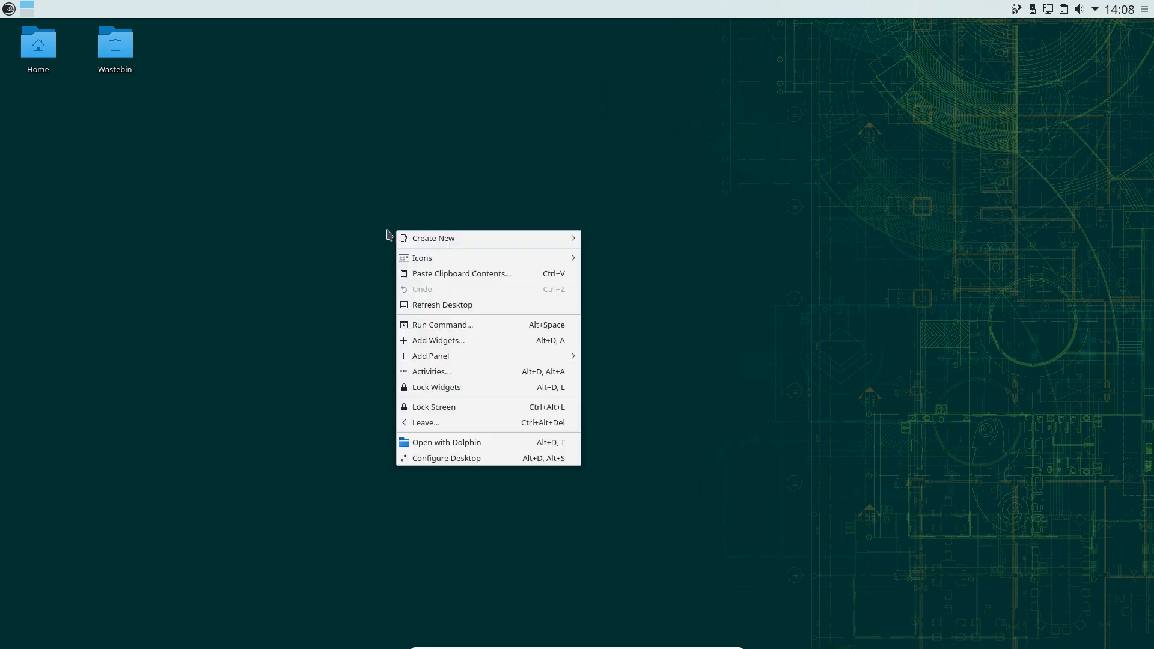
left_click(488, 461)
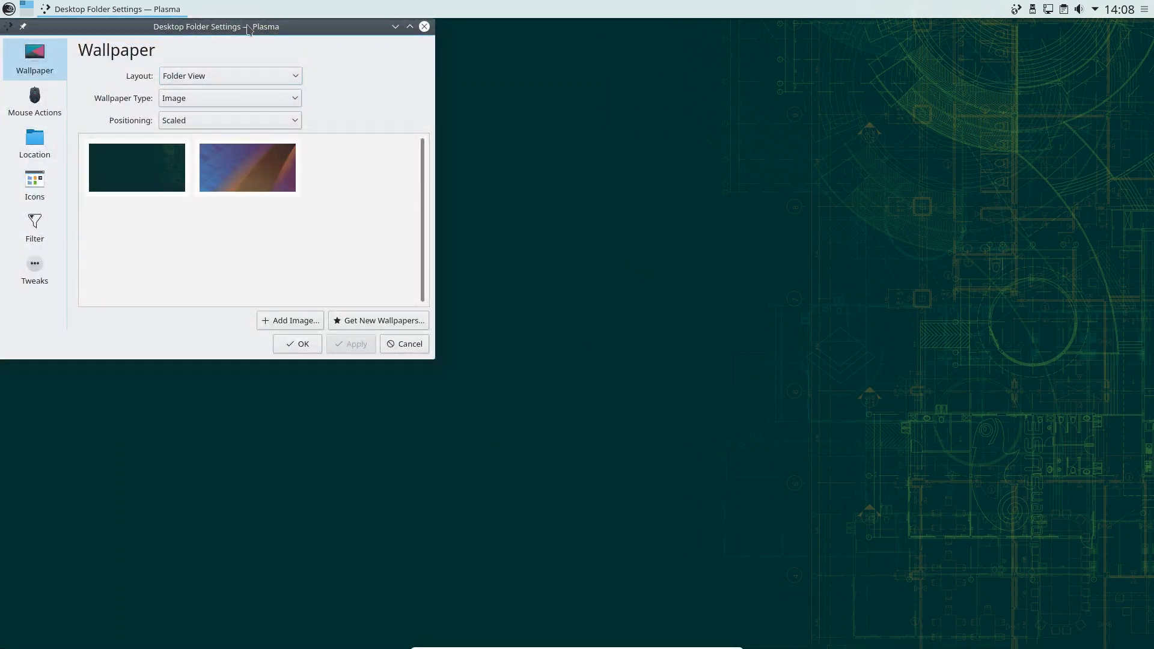
left_click_drag(257, 27, 694, 89)
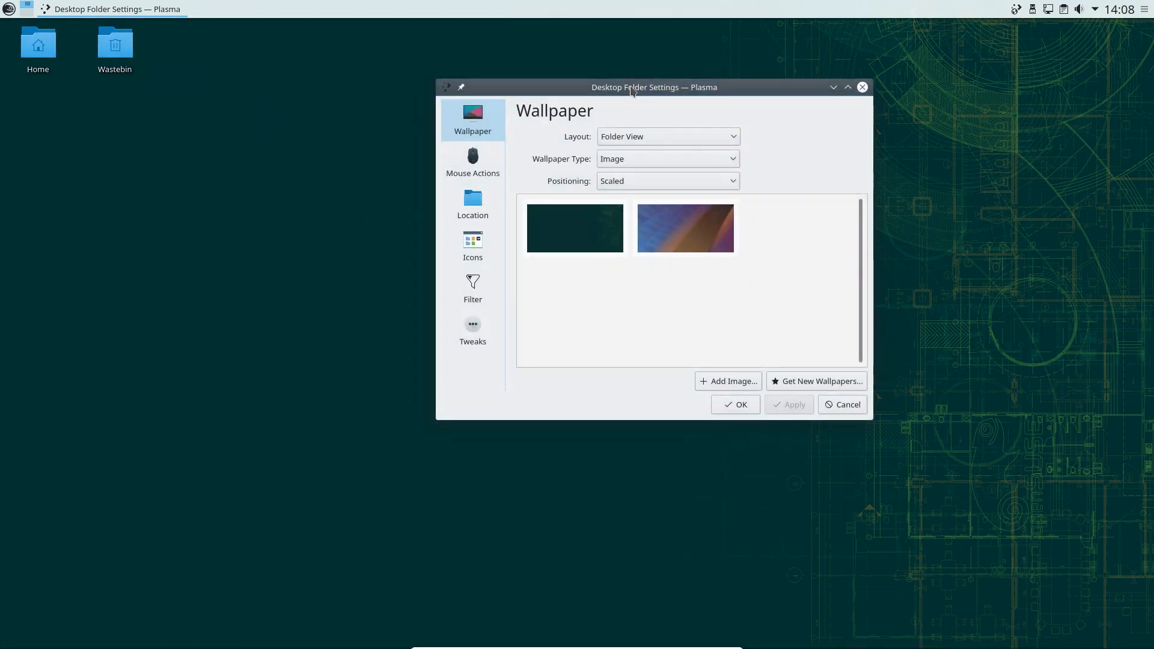
left_click(671, 233)
left_click(783, 407)
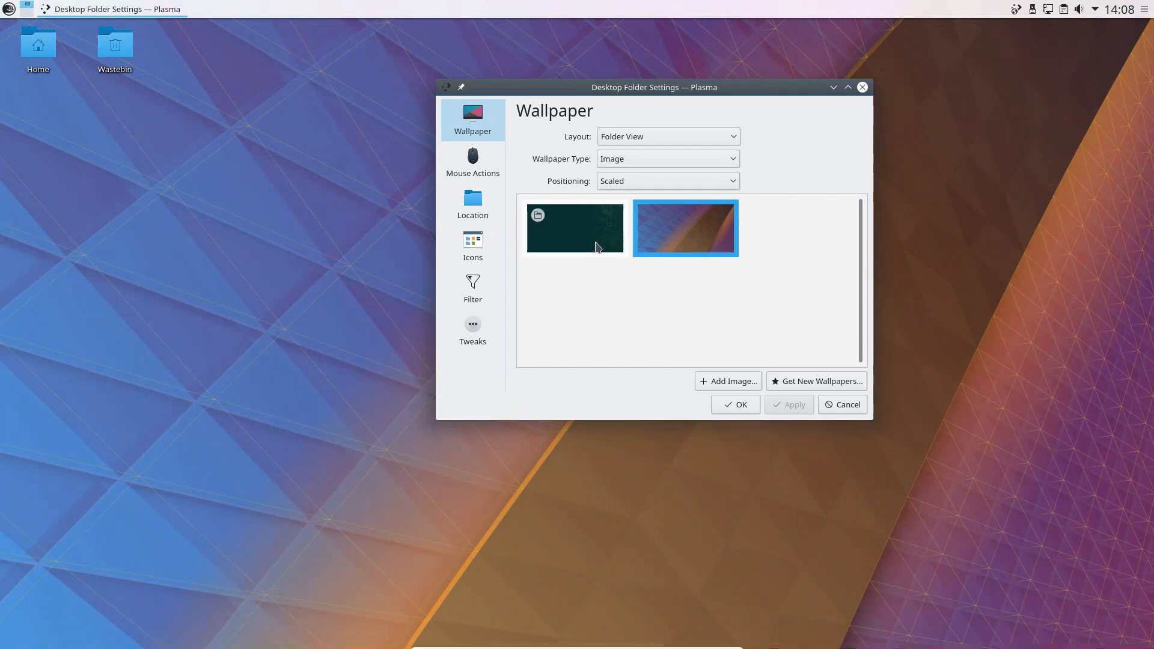
left_click(596, 246)
left_click(784, 404)
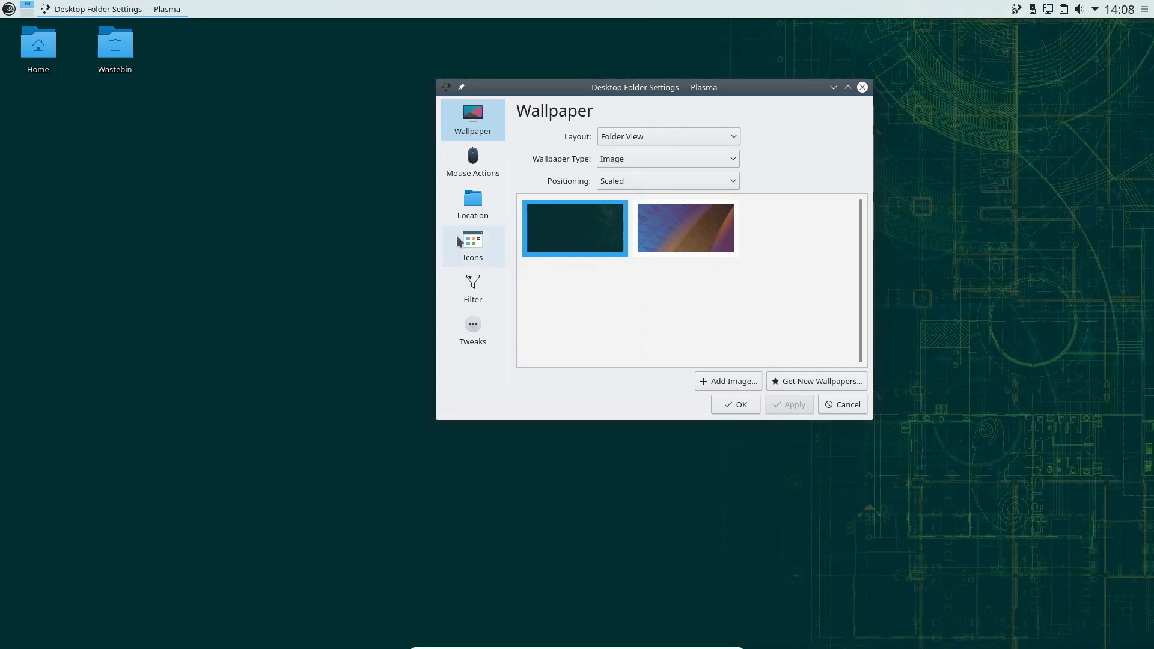
left_click(475, 242)
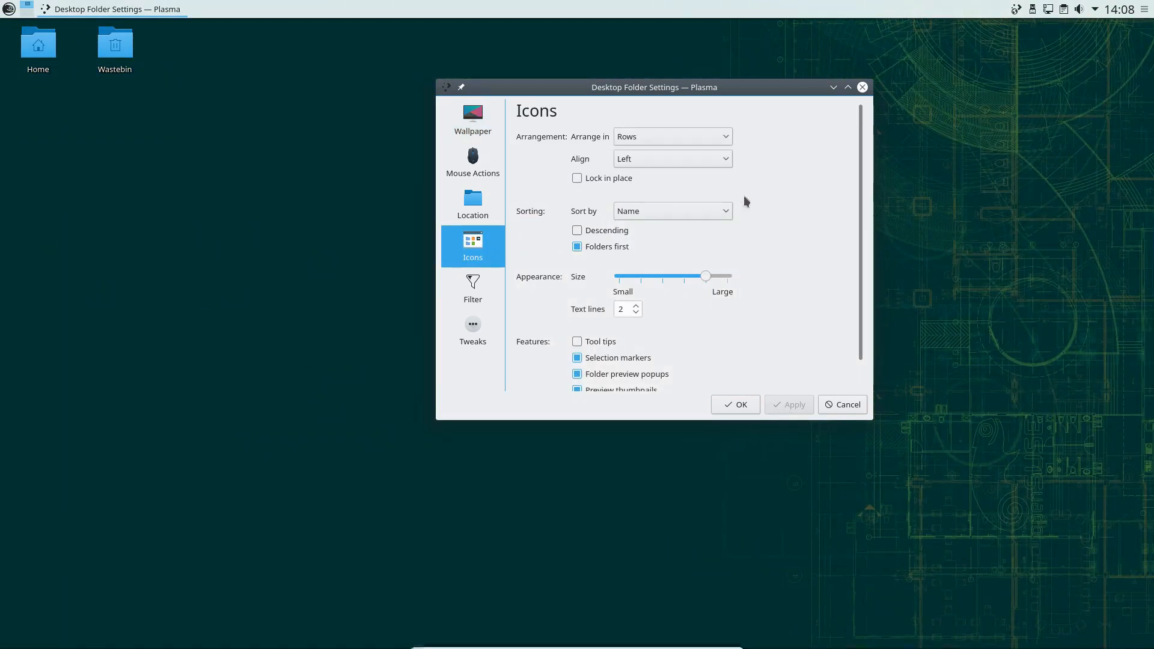
scroll(865, 234, "down", 3)
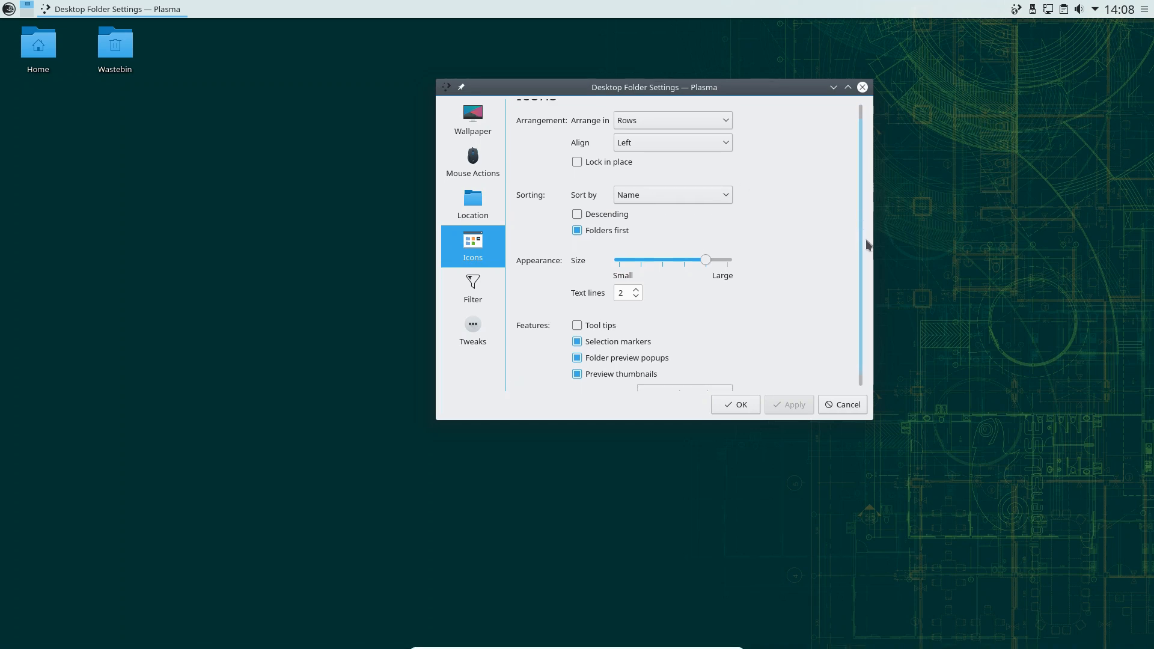
scroll(853, 225, "up", 2)
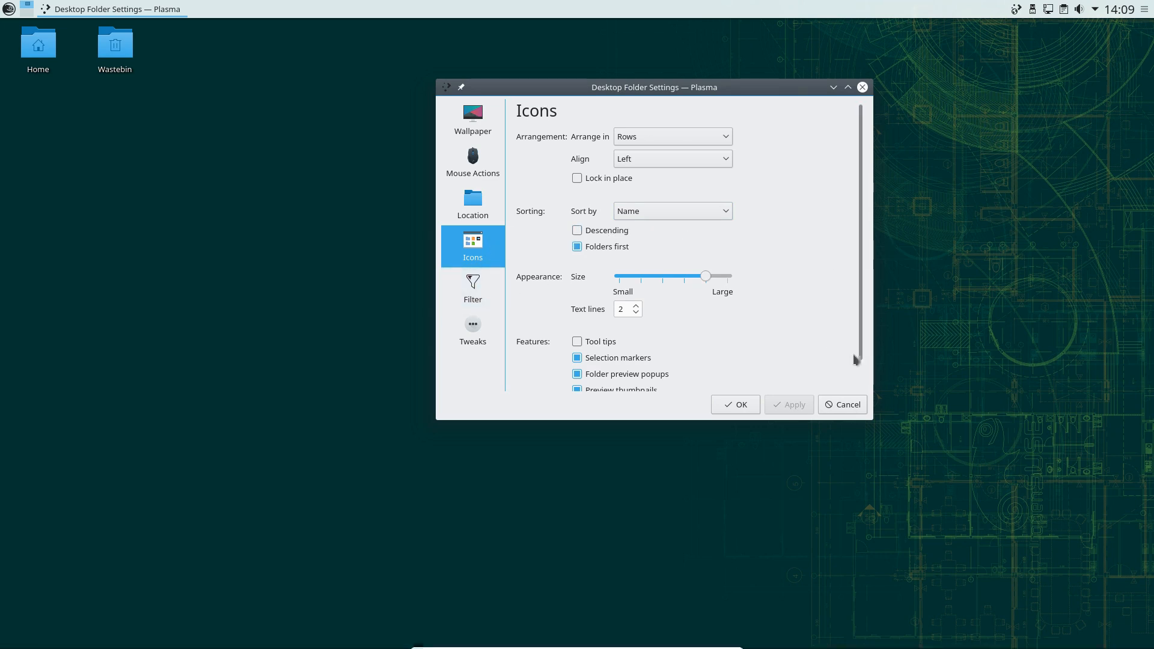
left_click(836, 404)
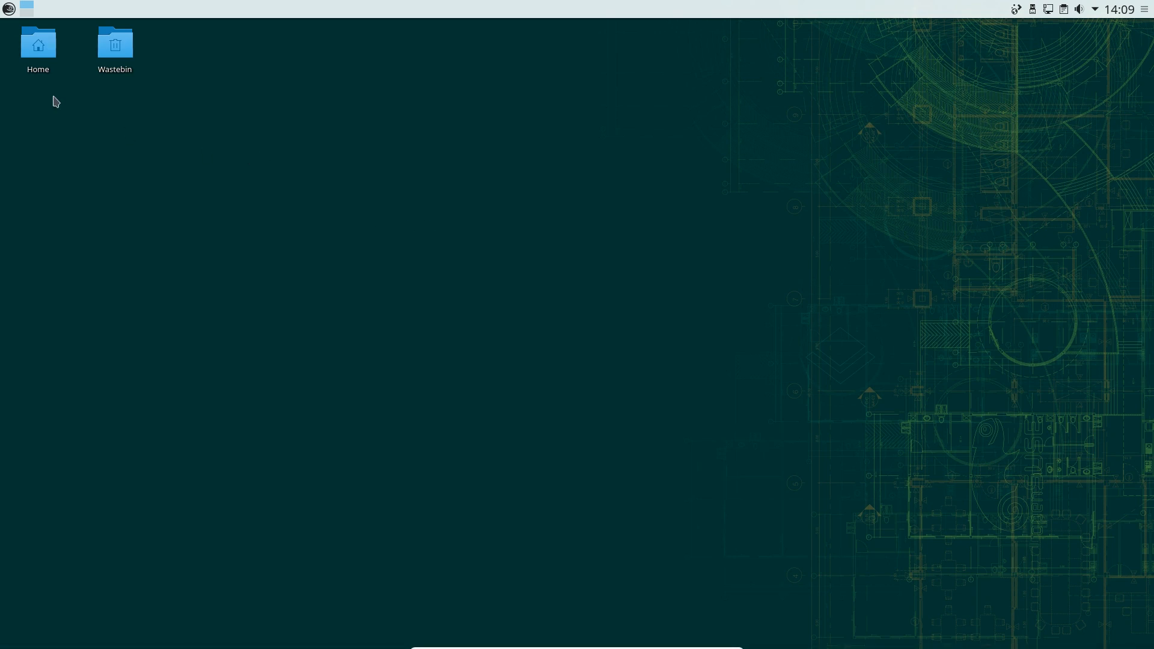
Log out of the Plasma session via the Kickoff launcher's Leave tab and confirm with OK
left_click(9, 9)
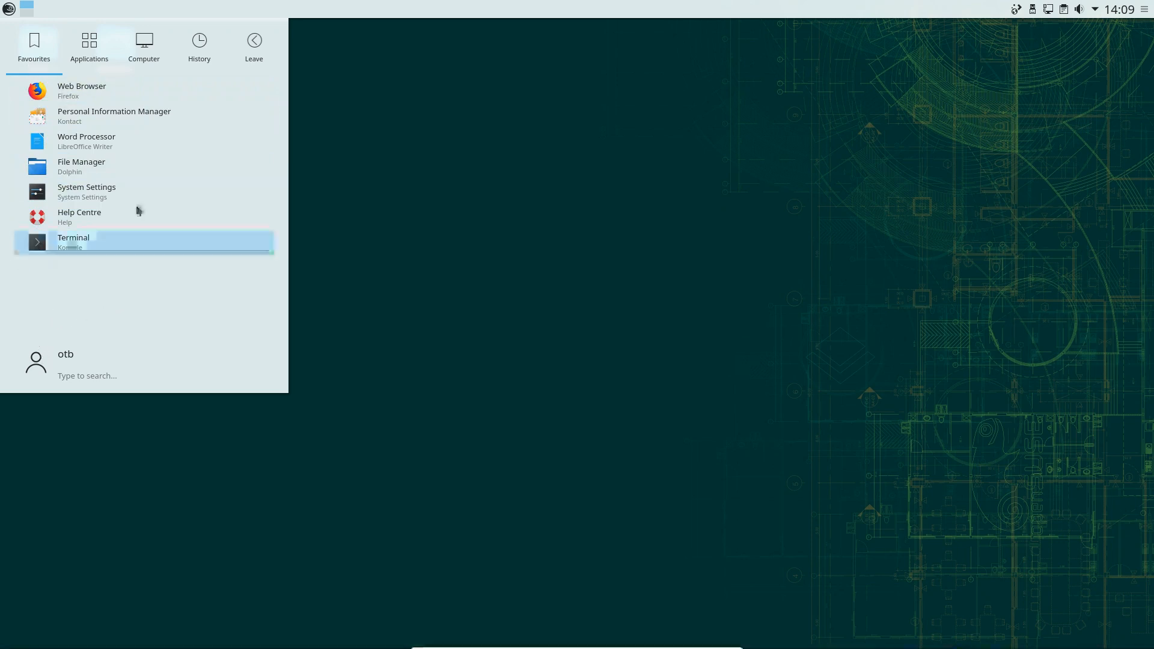
mouse_move(268, 41)
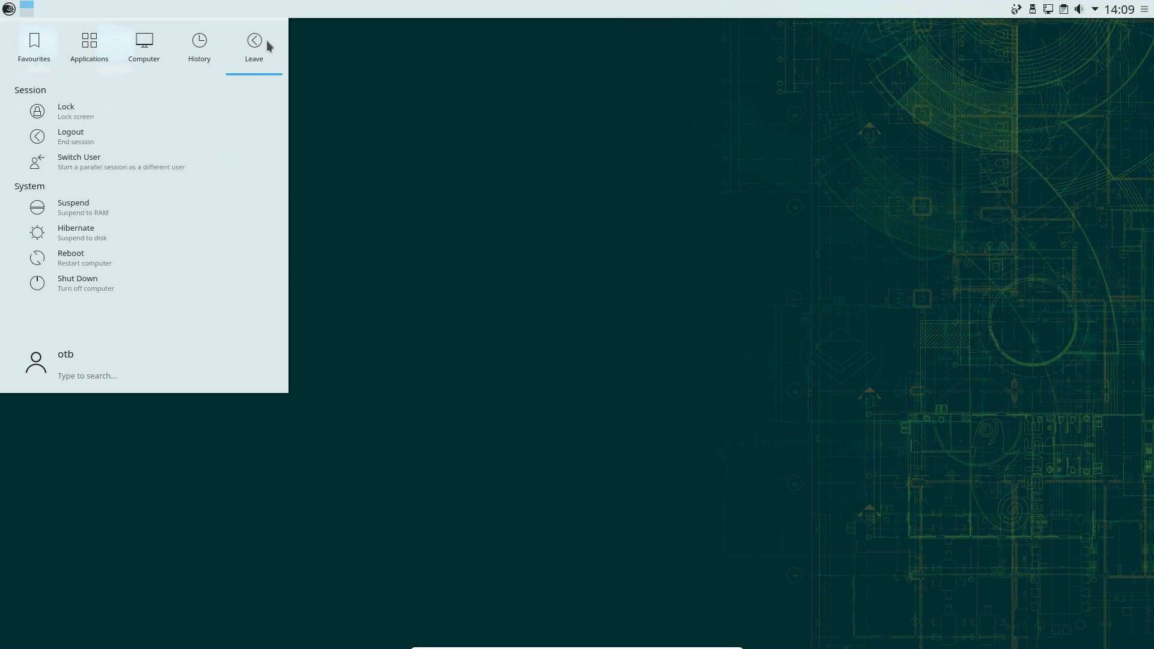
left_click(82, 142)
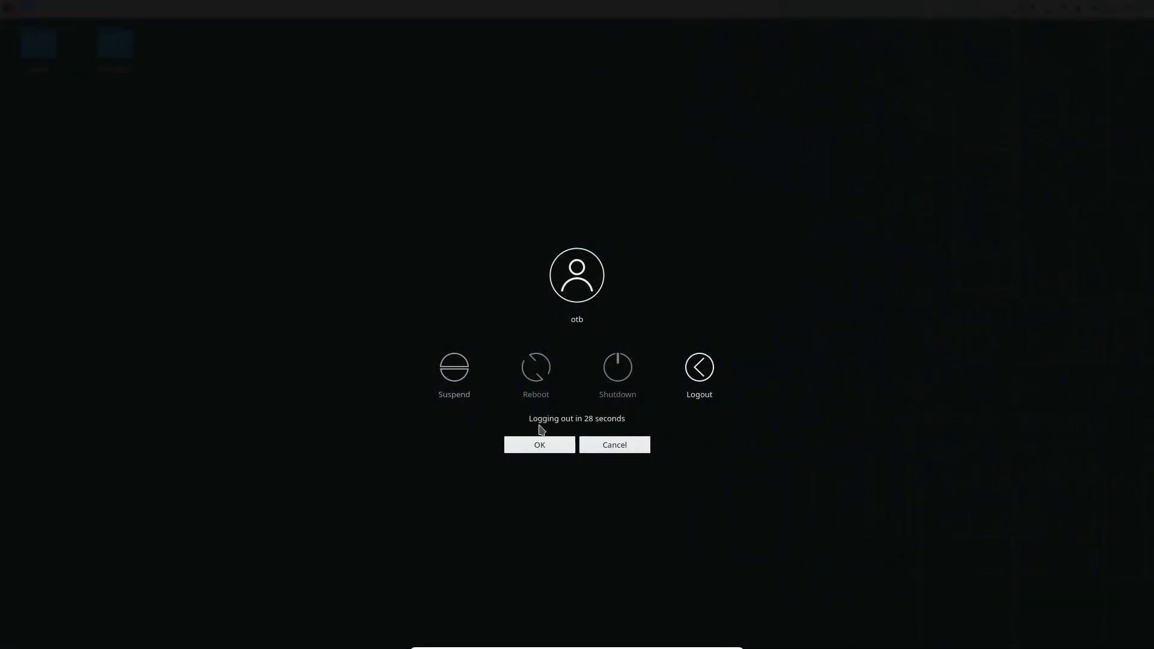
left_click(539, 445)
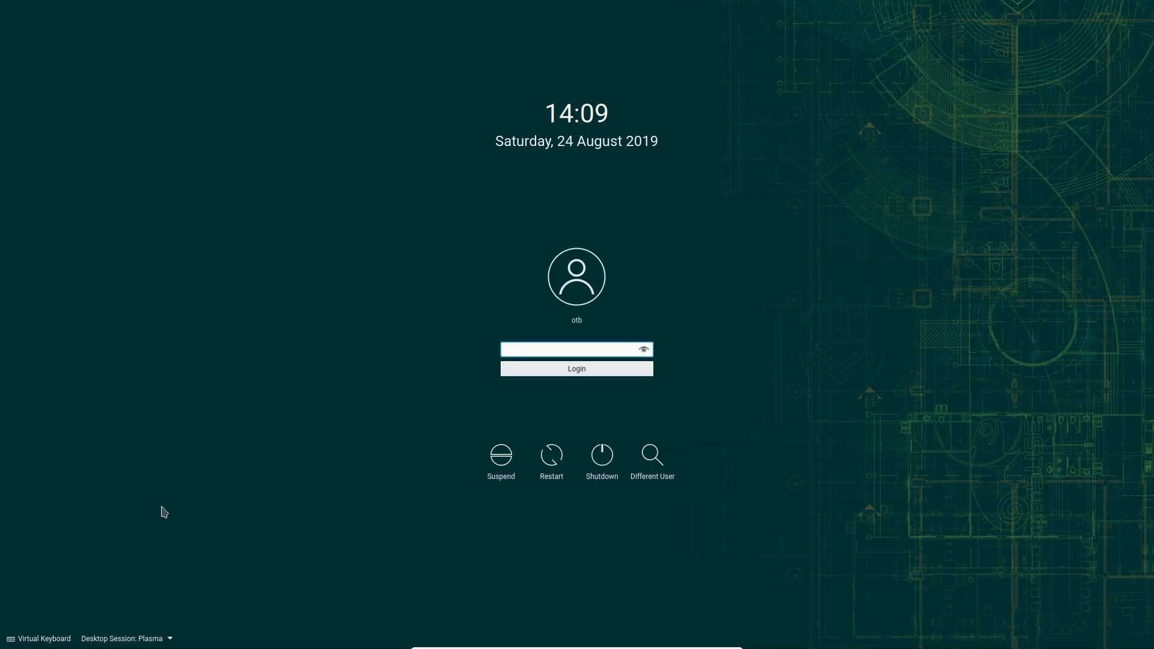
Choose MATE as the desktop session on the SDDM login screen and log in
left_click(169, 643)
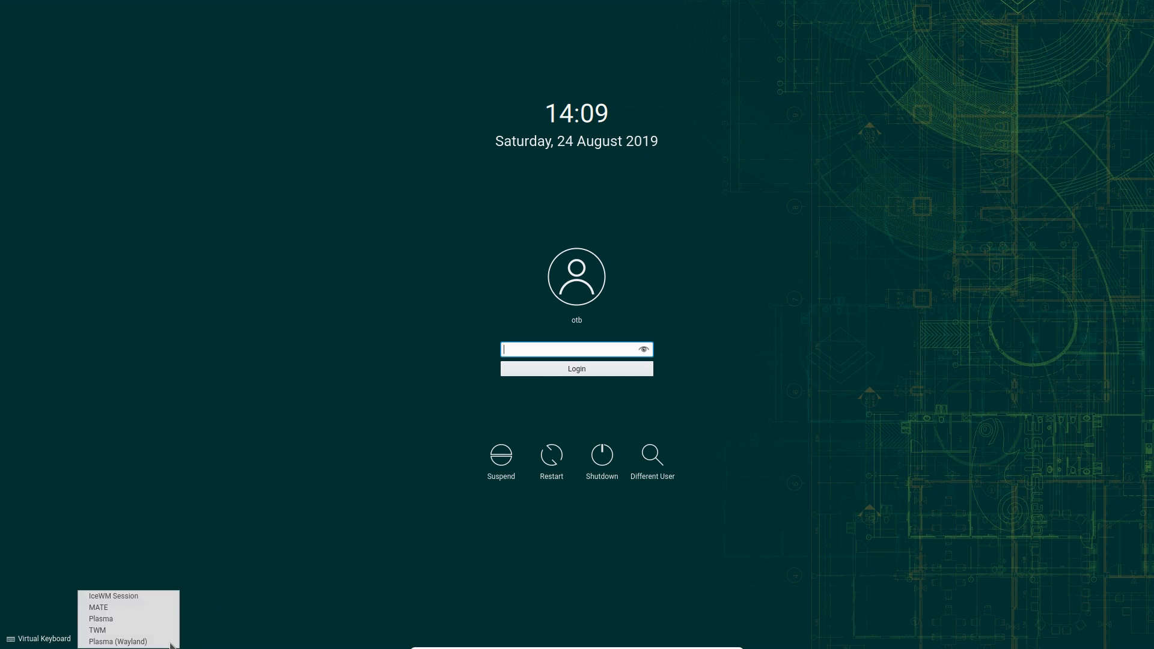
left_click(150, 608)
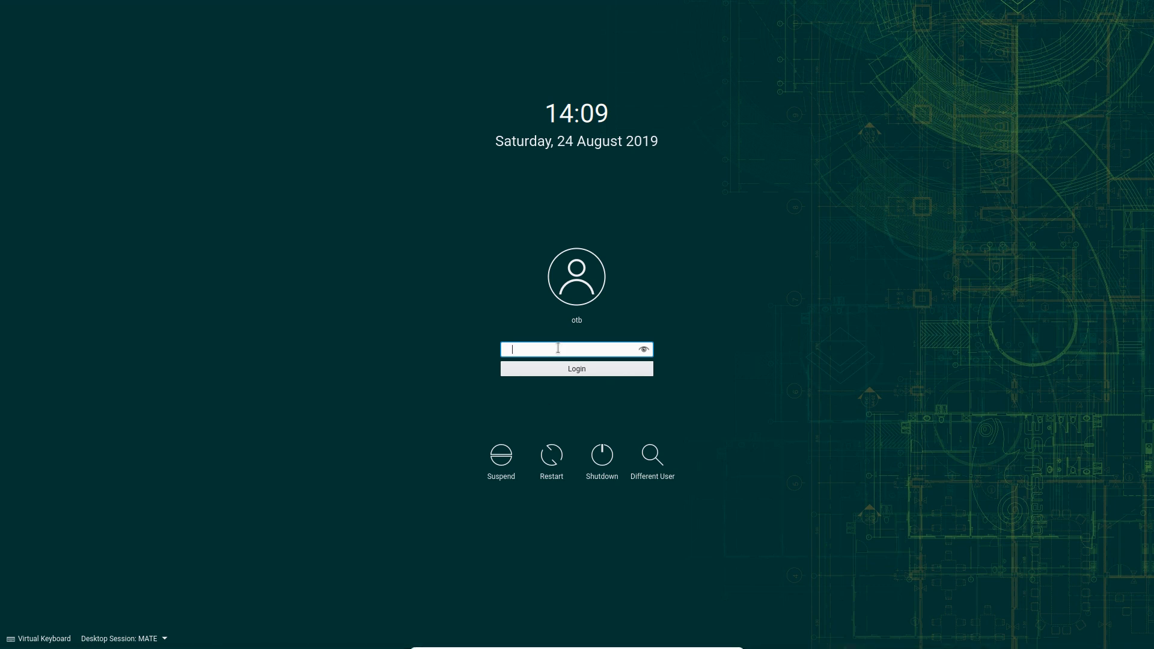
key("Return")
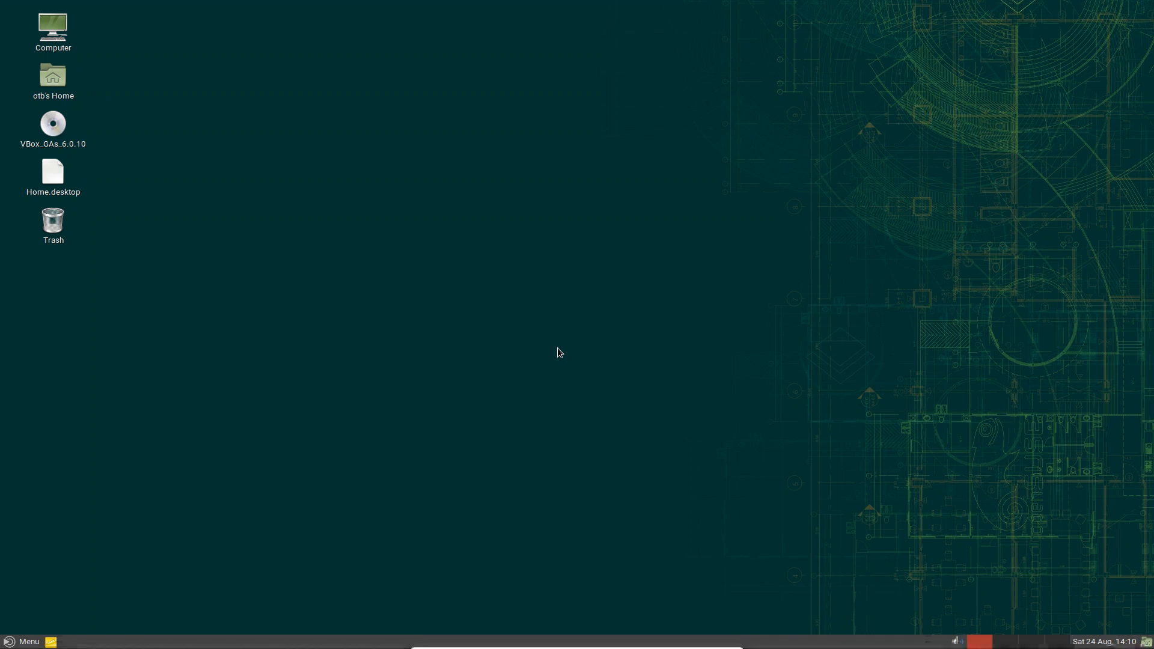
Dismiss the About mate-menu.py box, then open the bottom panel's Properties
left_click(27, 643)
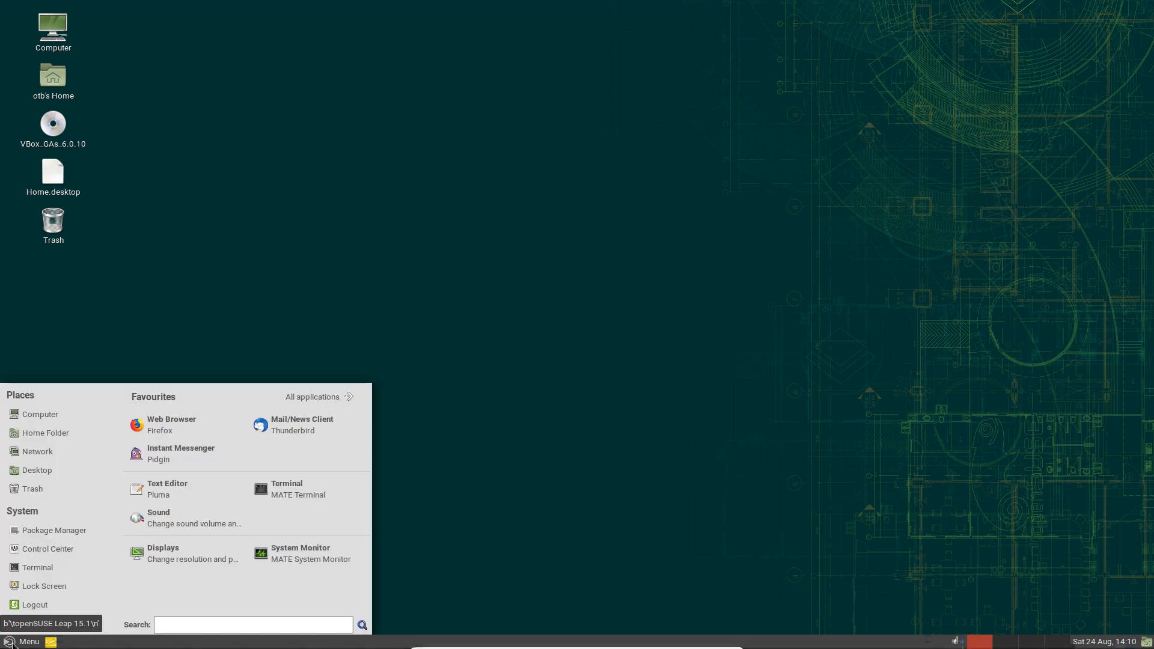
right_click(11, 642)
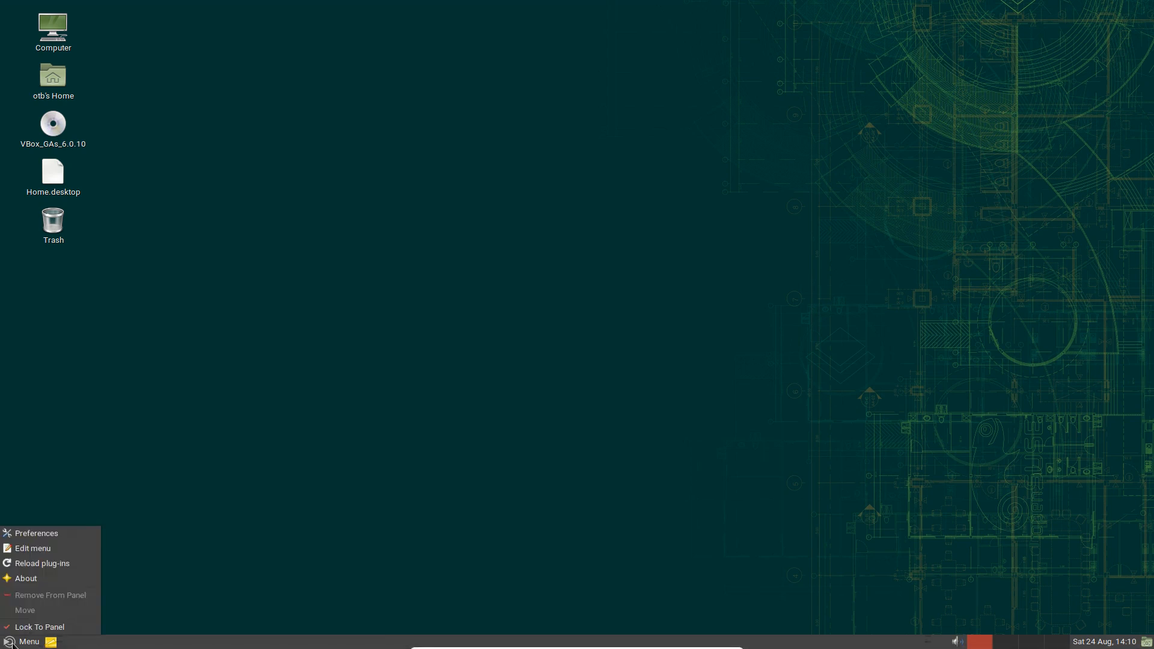
left_click(33, 579)
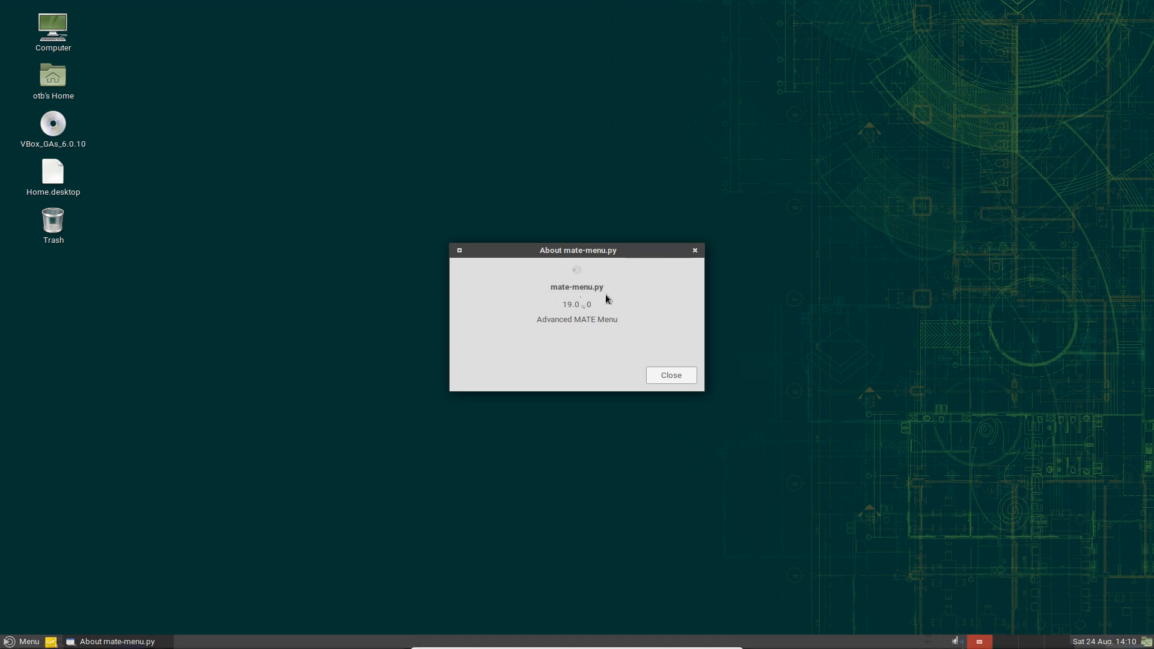
left_click(672, 379)
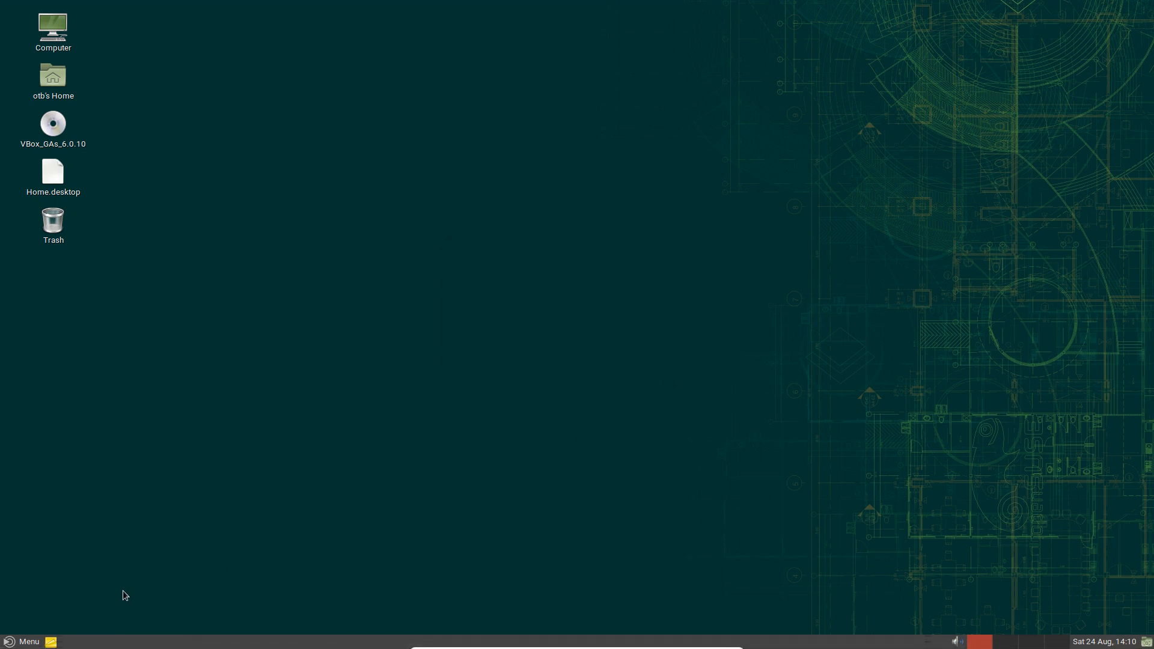
right_click(181, 642)
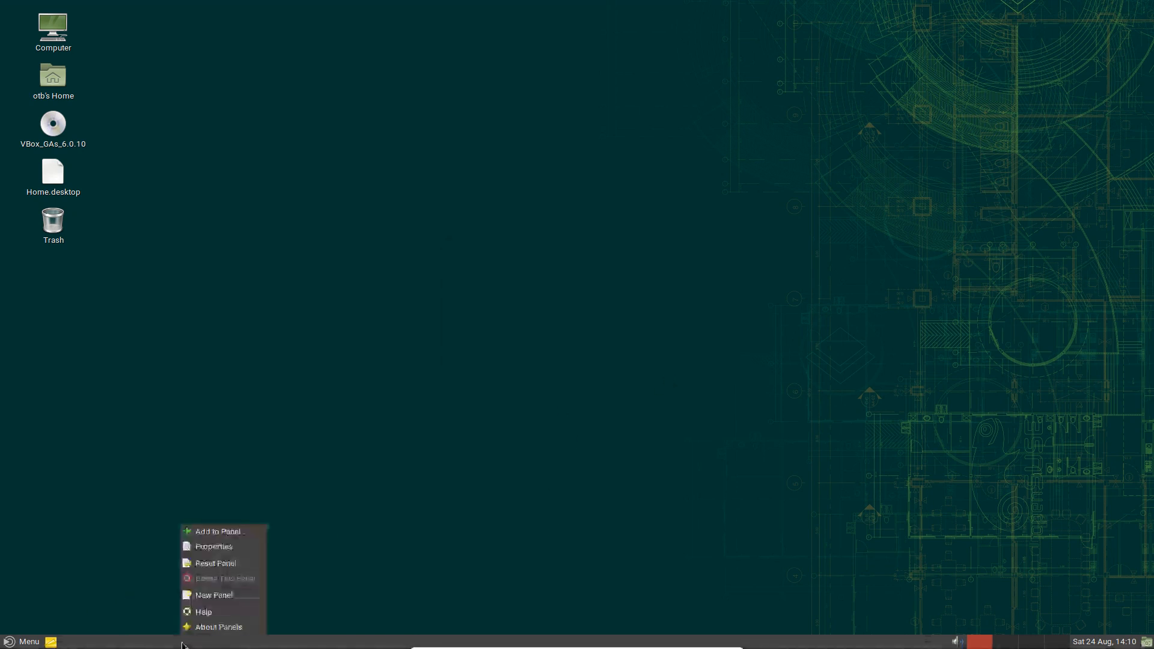
left_click(236, 548)
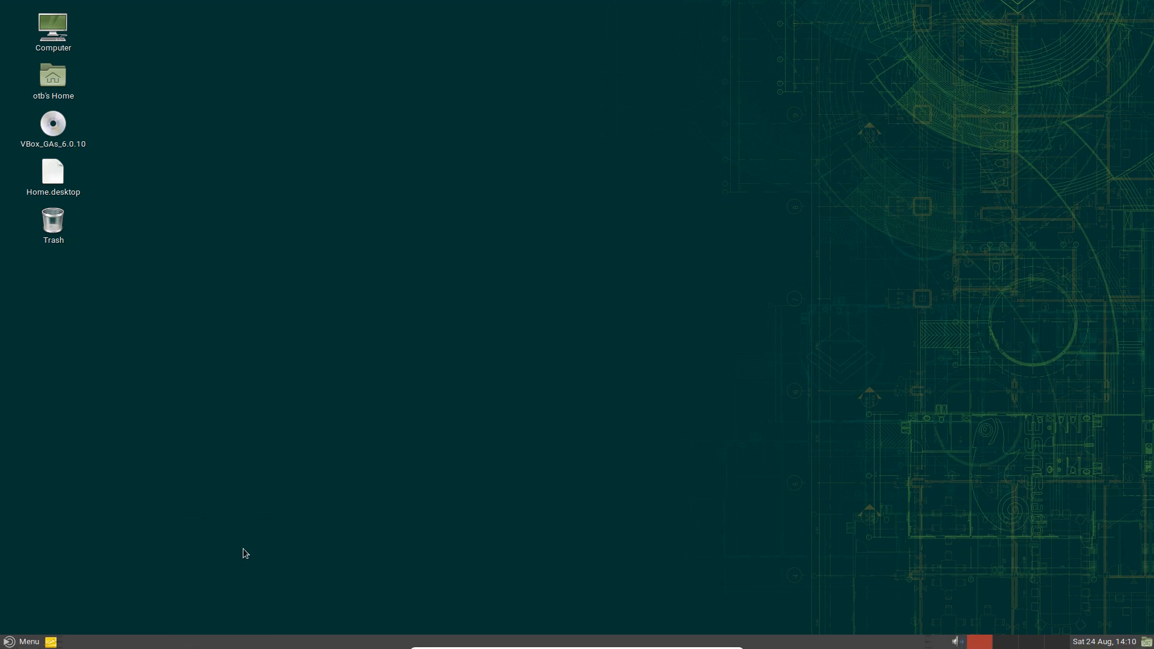
Set the MATE panel orientation to Top, close Panel Properties, and open the main menu
left_click(584, 284)
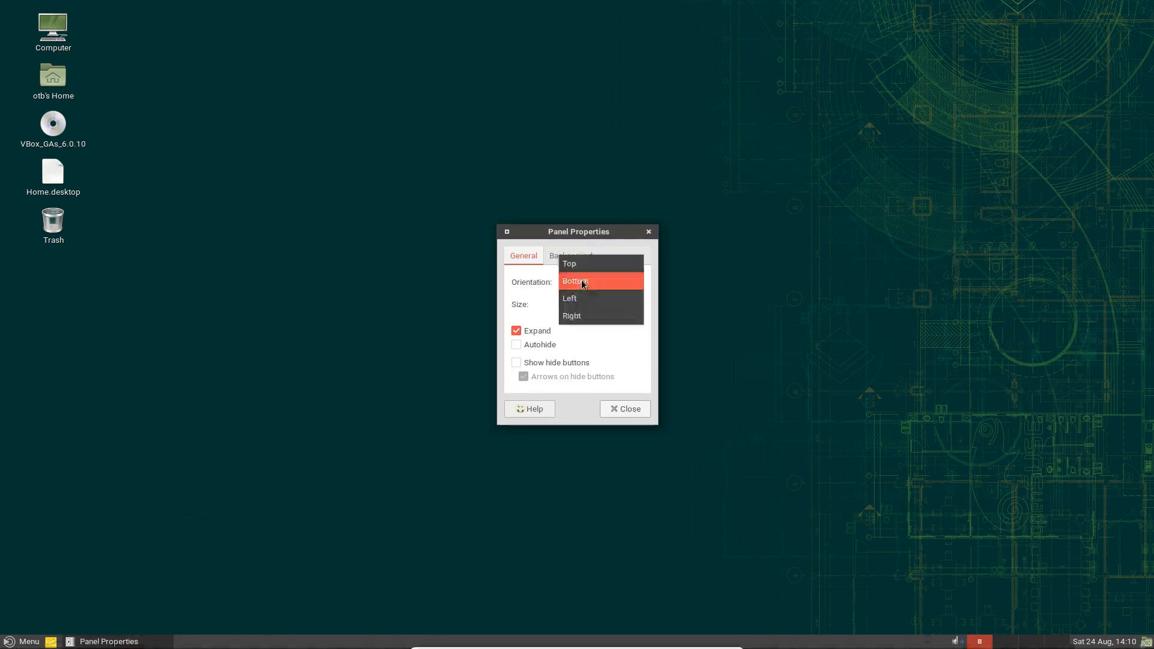
left_click(583, 262)
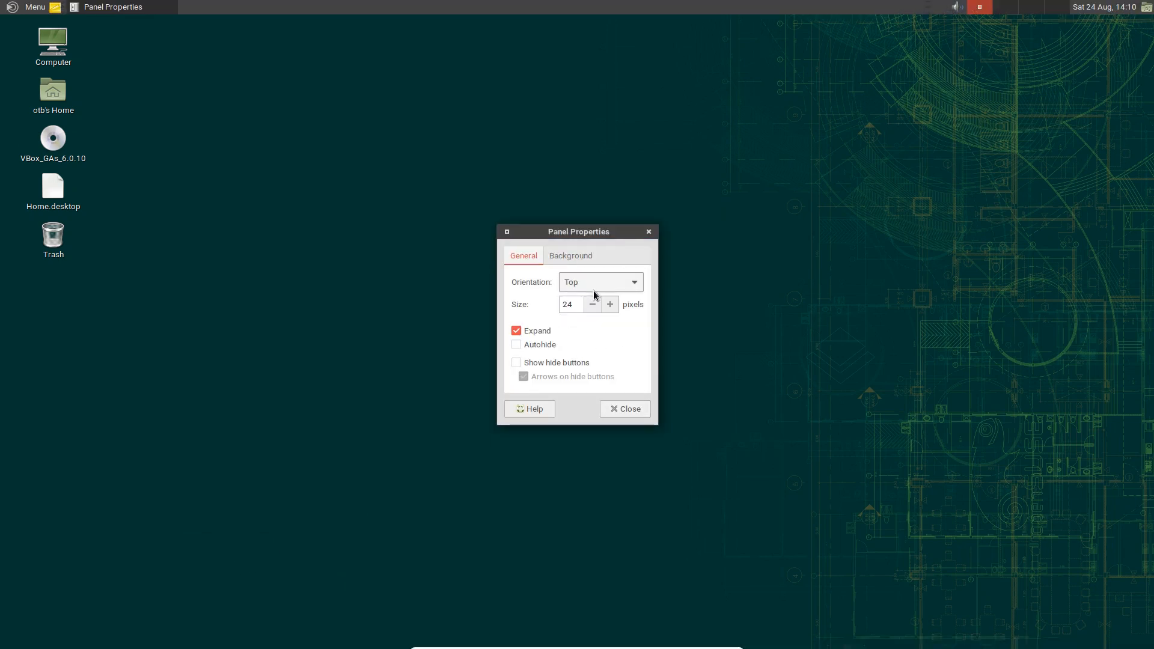
left_click(621, 410)
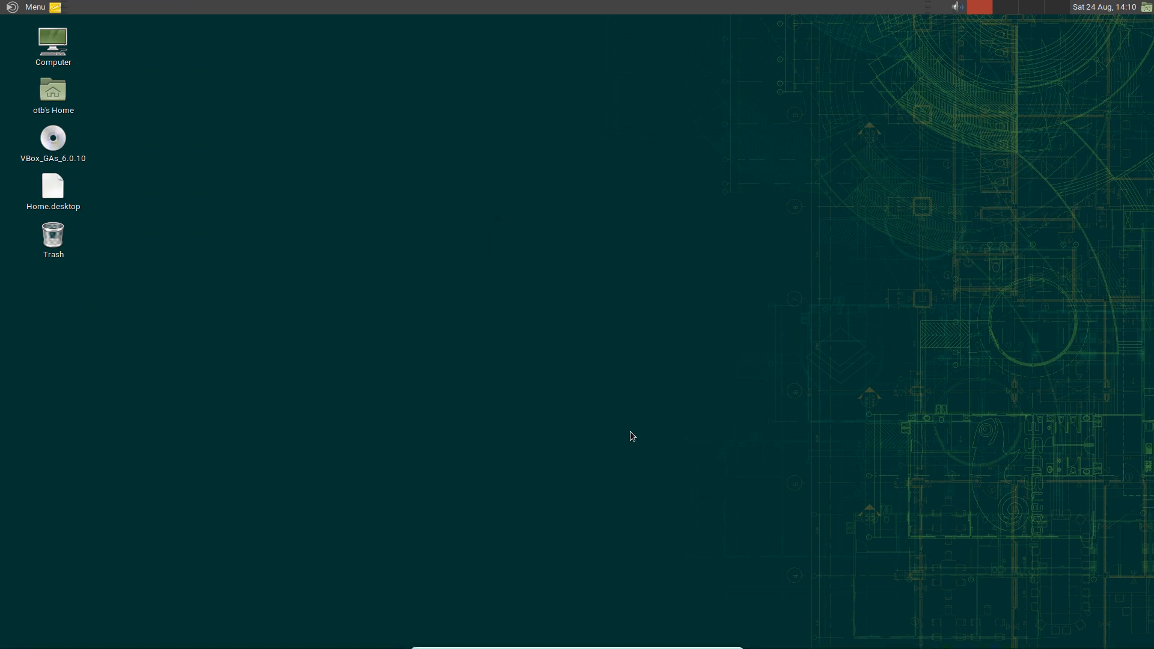
left_click(17, 7)
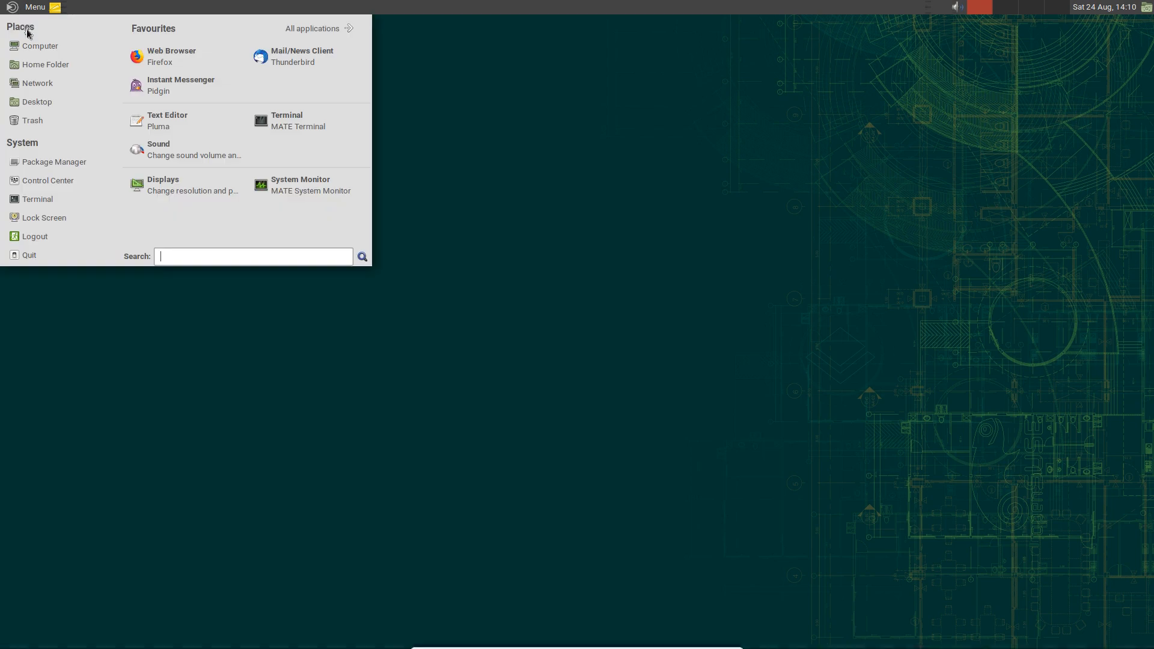
Open and close the Computer window, browse the All applications categories, then dismiss the menu
left_click(37, 45)
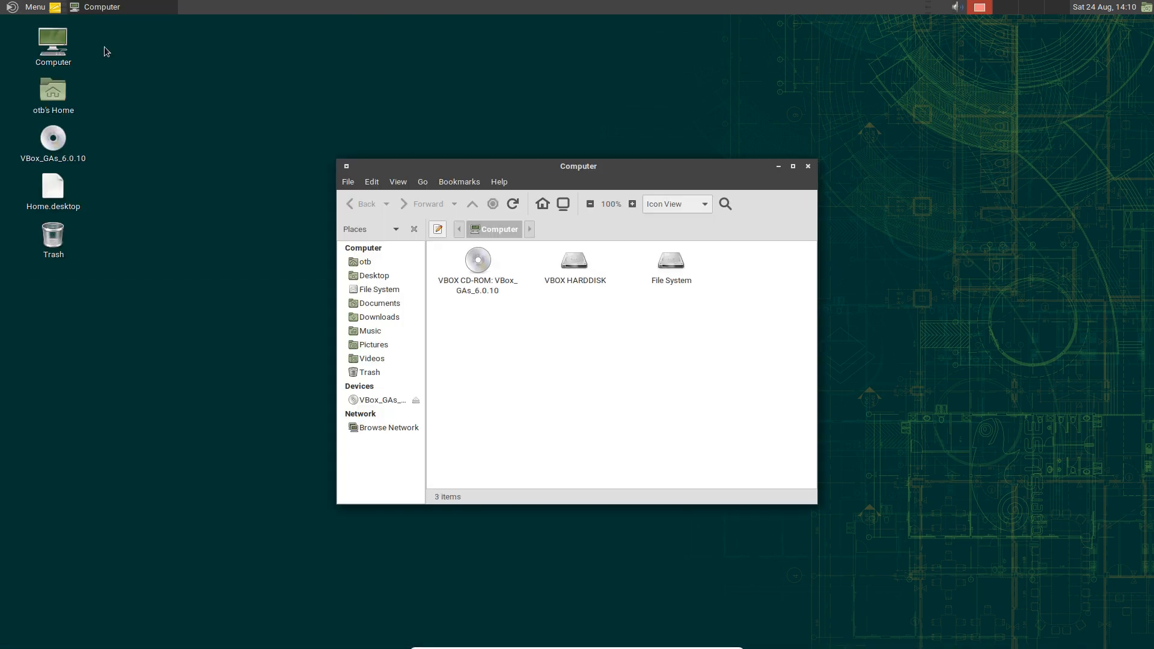
left_click(809, 167)
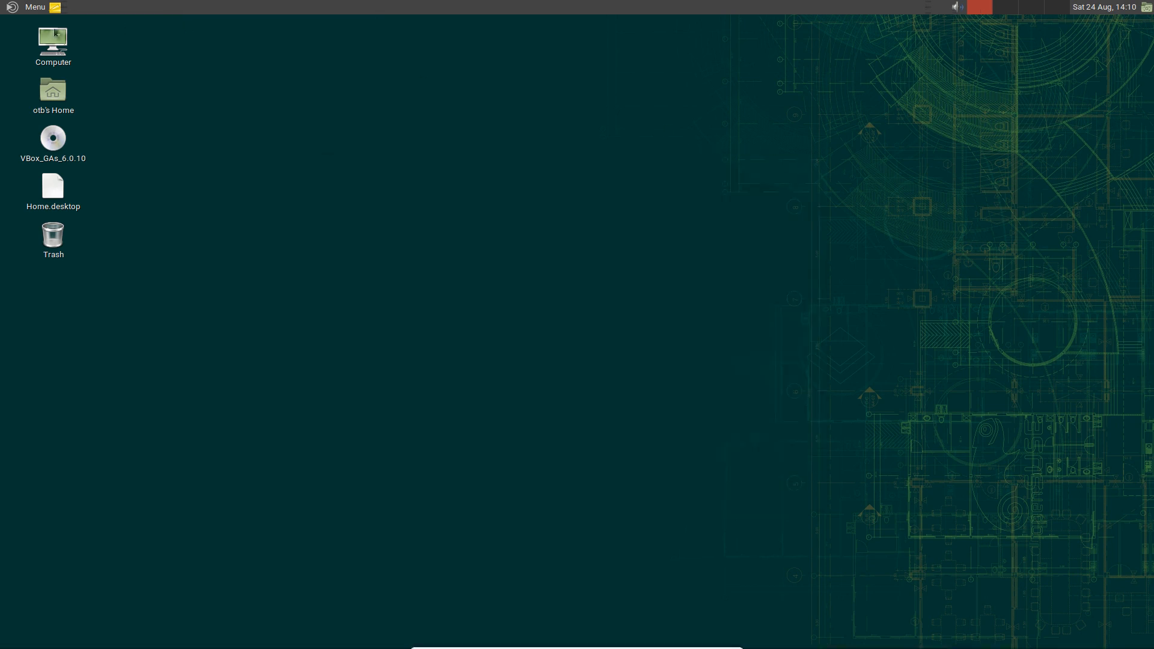
left_click(34, 9)
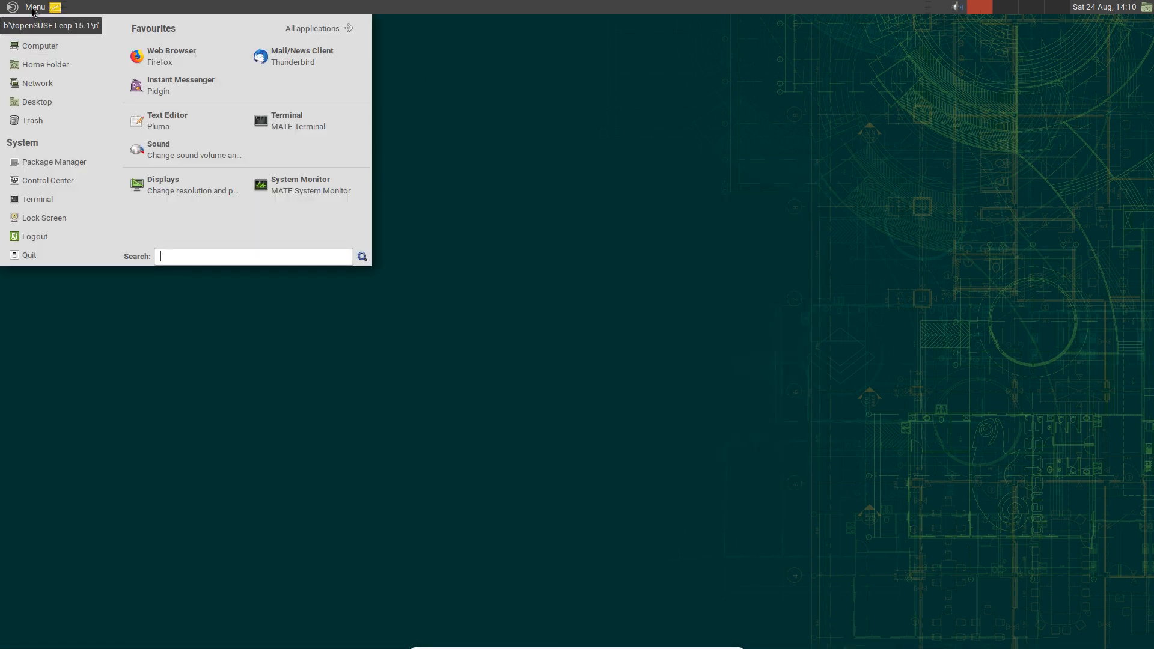
left_click(330, 29)
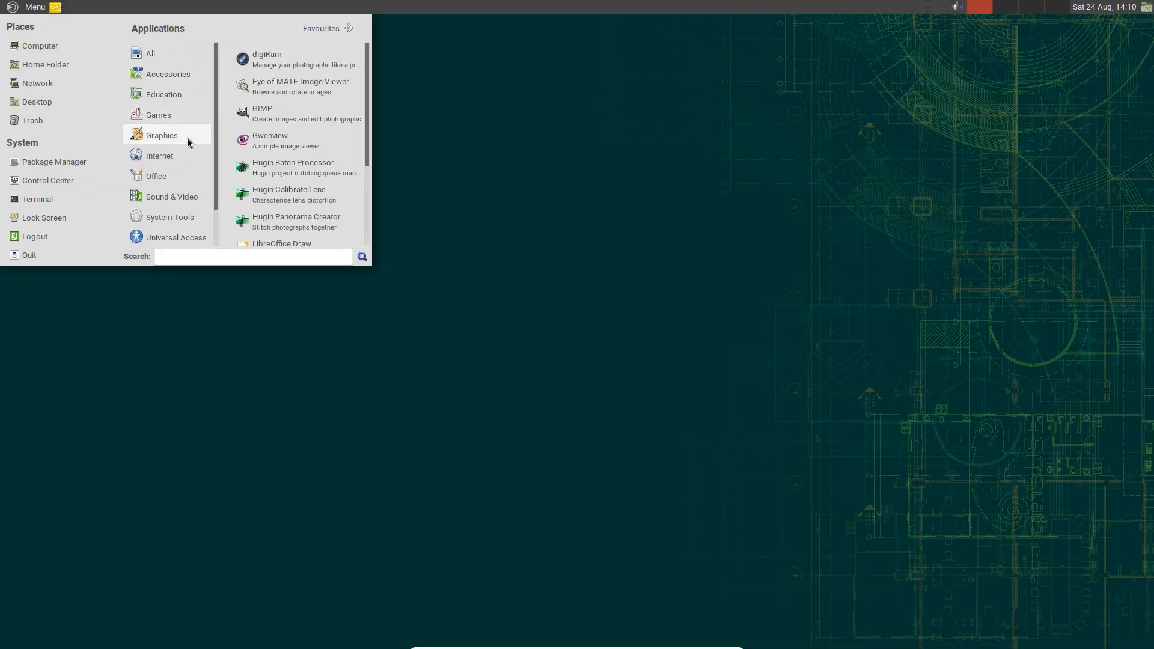
mouse_move(157, 131)
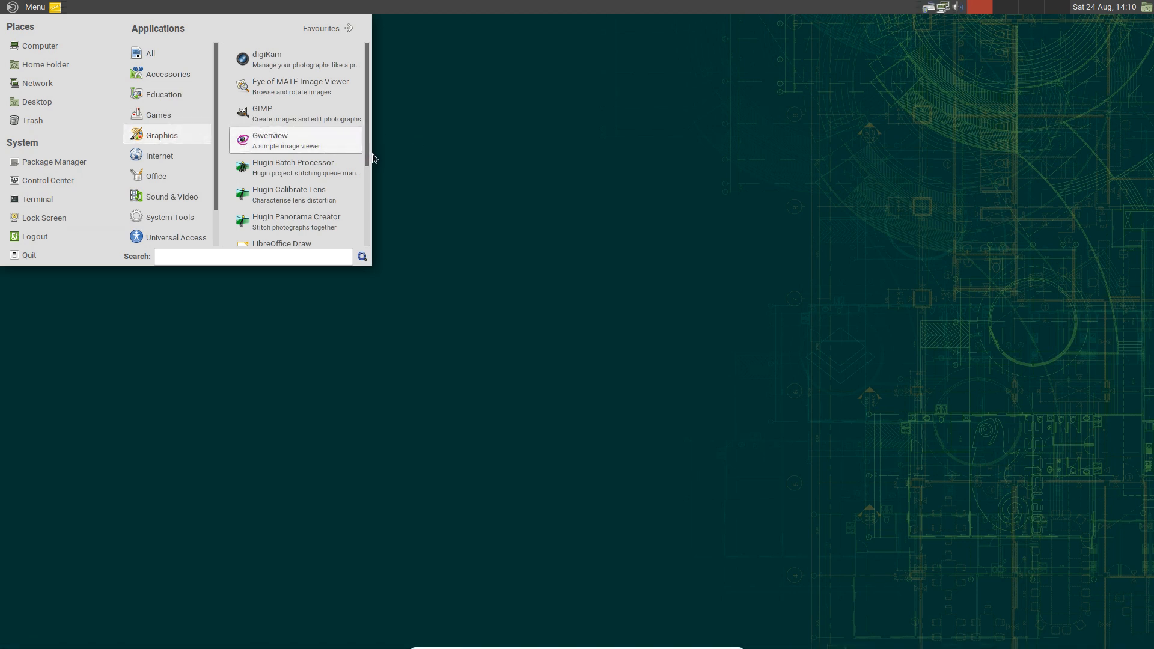
mouse_move(174, 153)
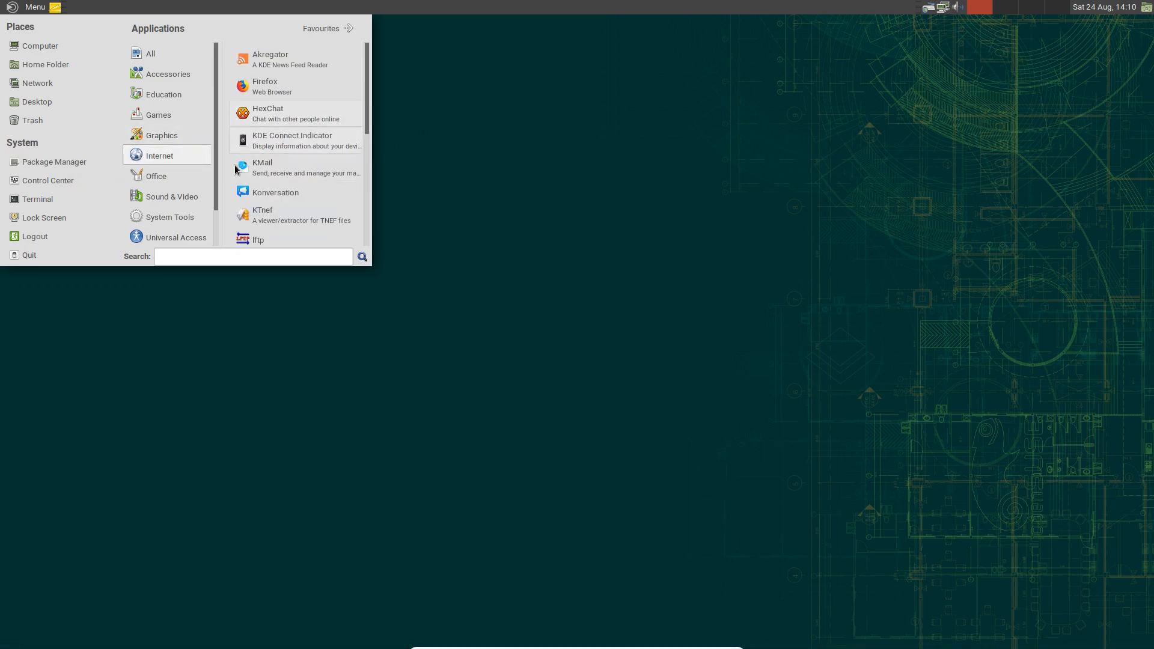
mouse_move(157, 182)
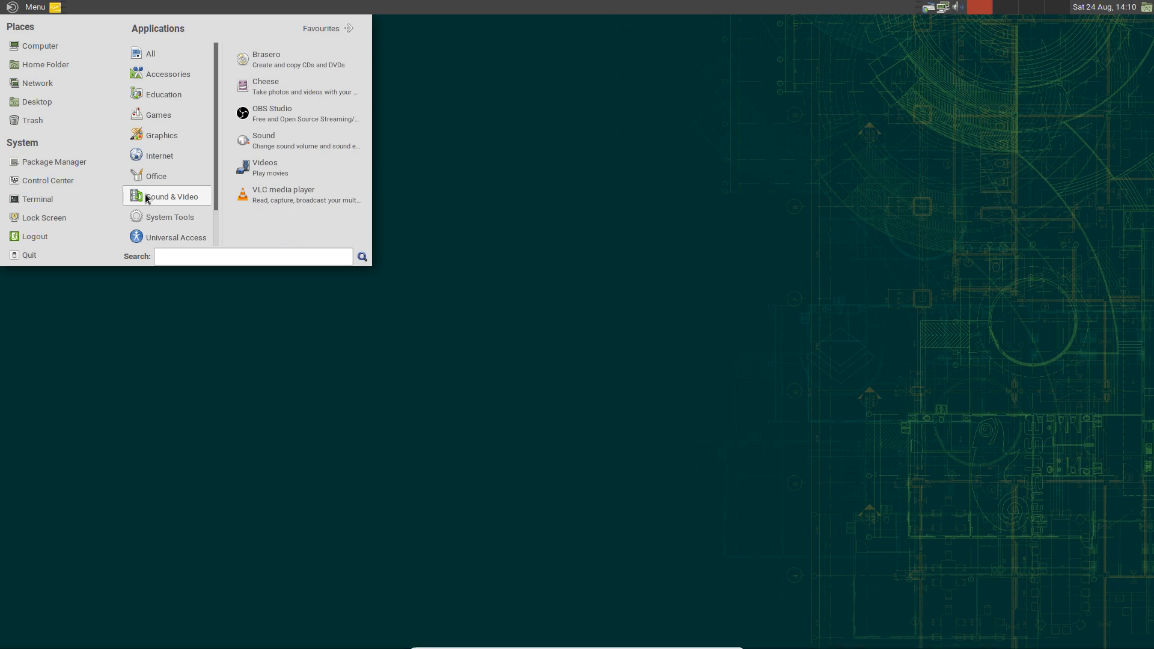
left_click(423, 191)
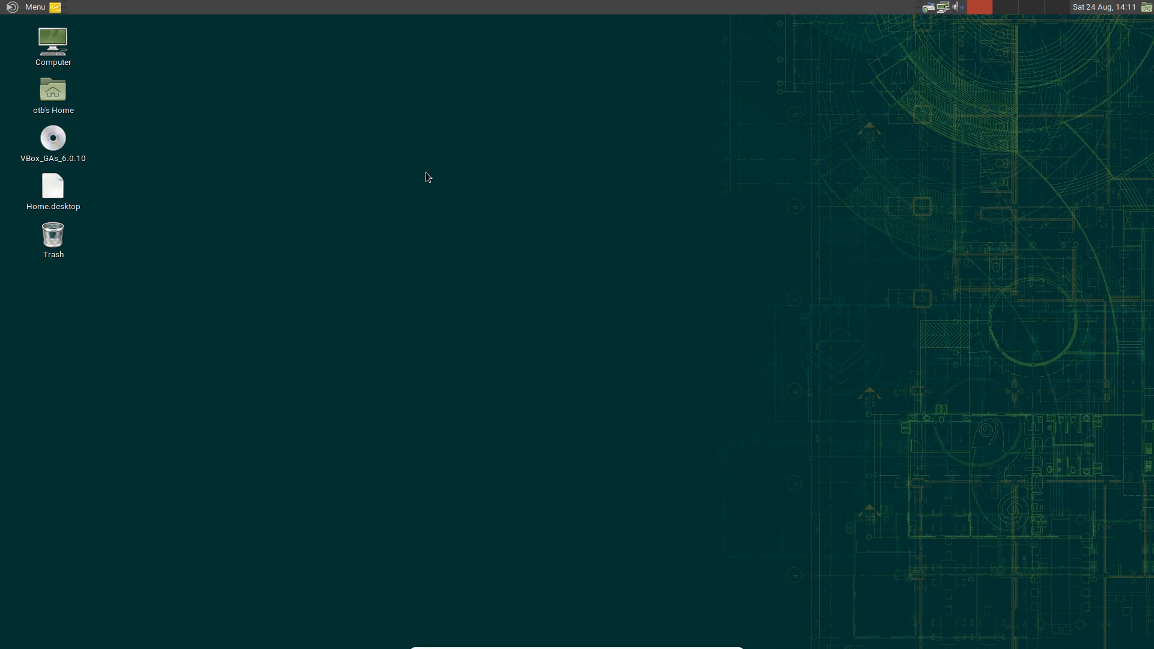
left_click(29, 8)
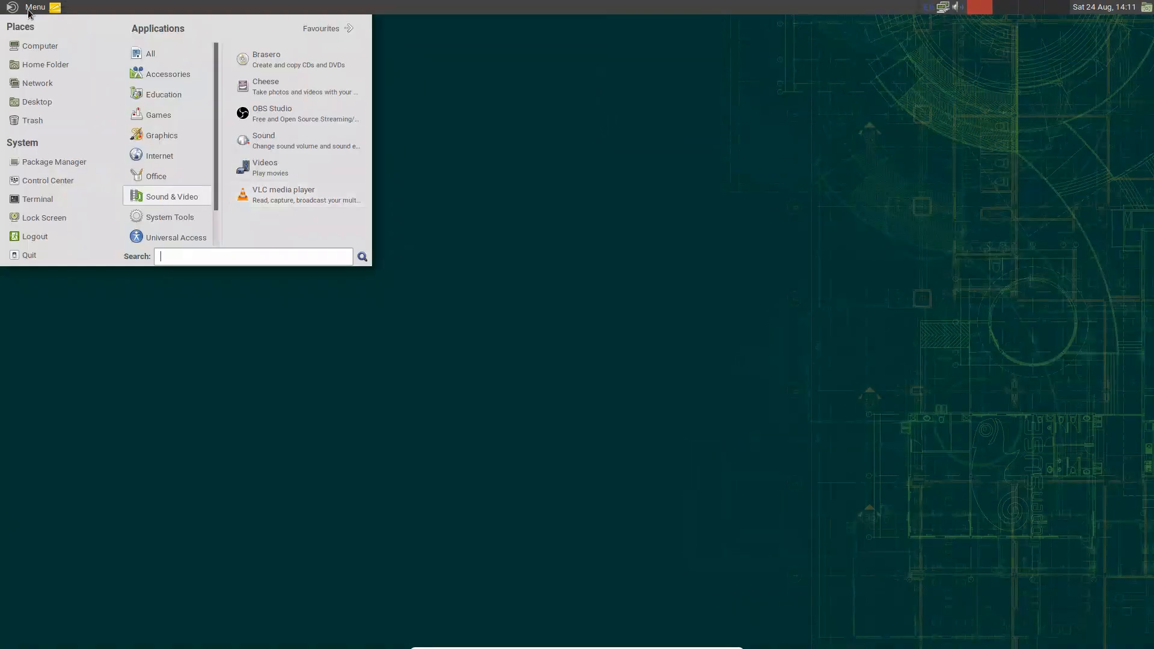
left_click(41, 181)
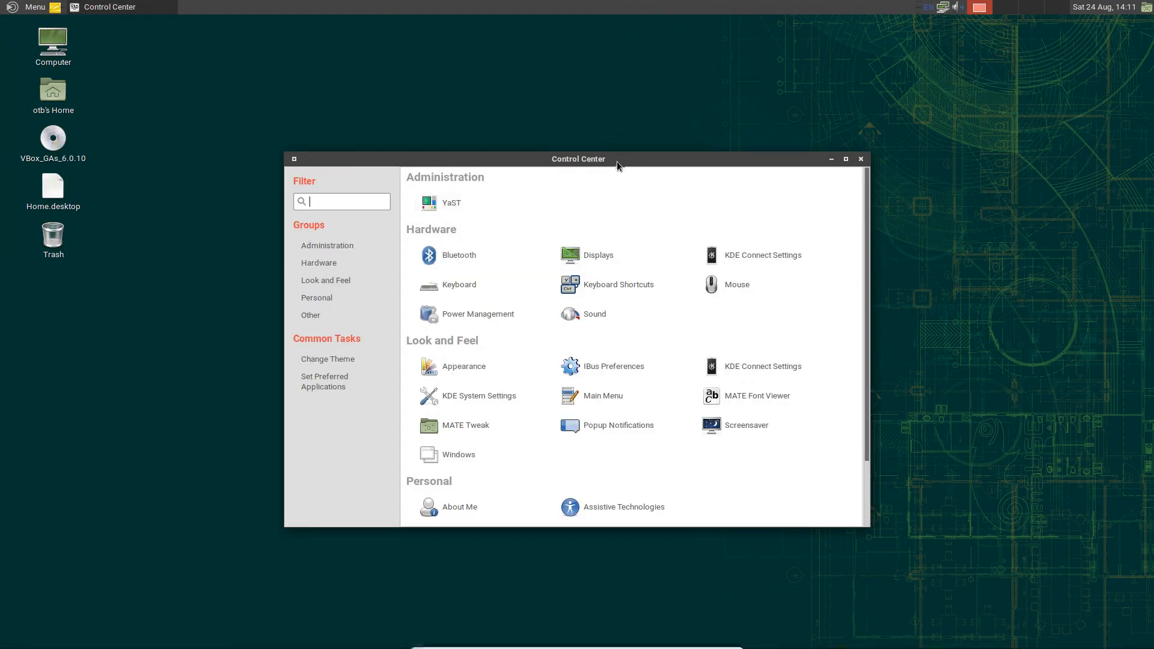
left_click_drag(614, 161, 609, 76)
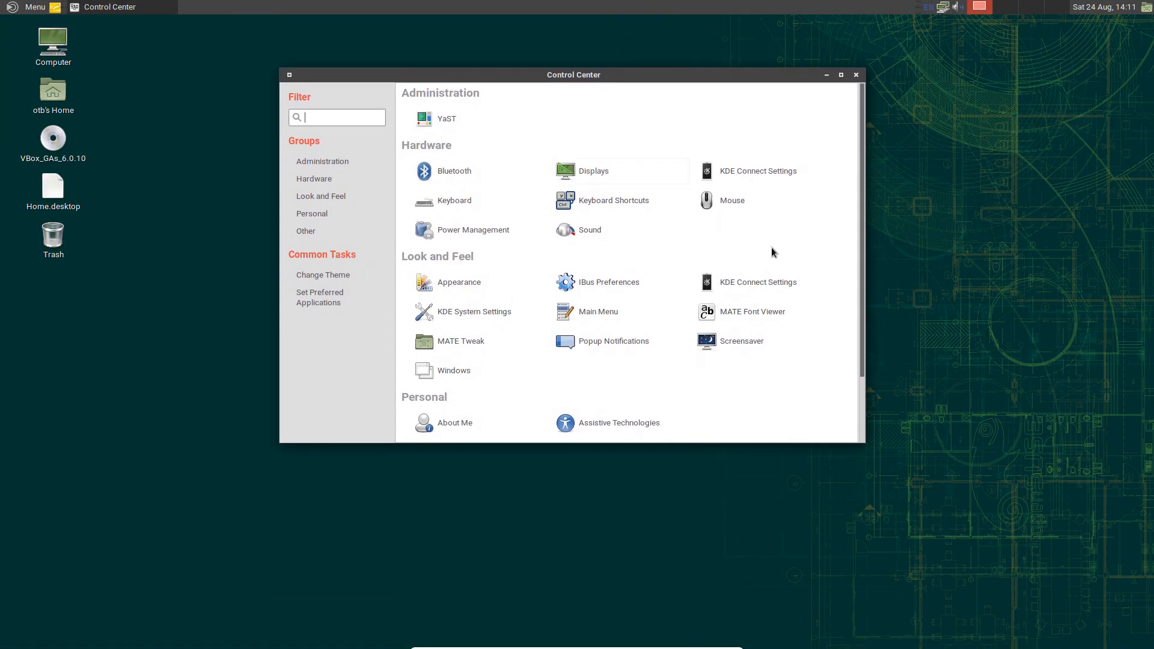
left_click_drag(860, 203, 852, 272)
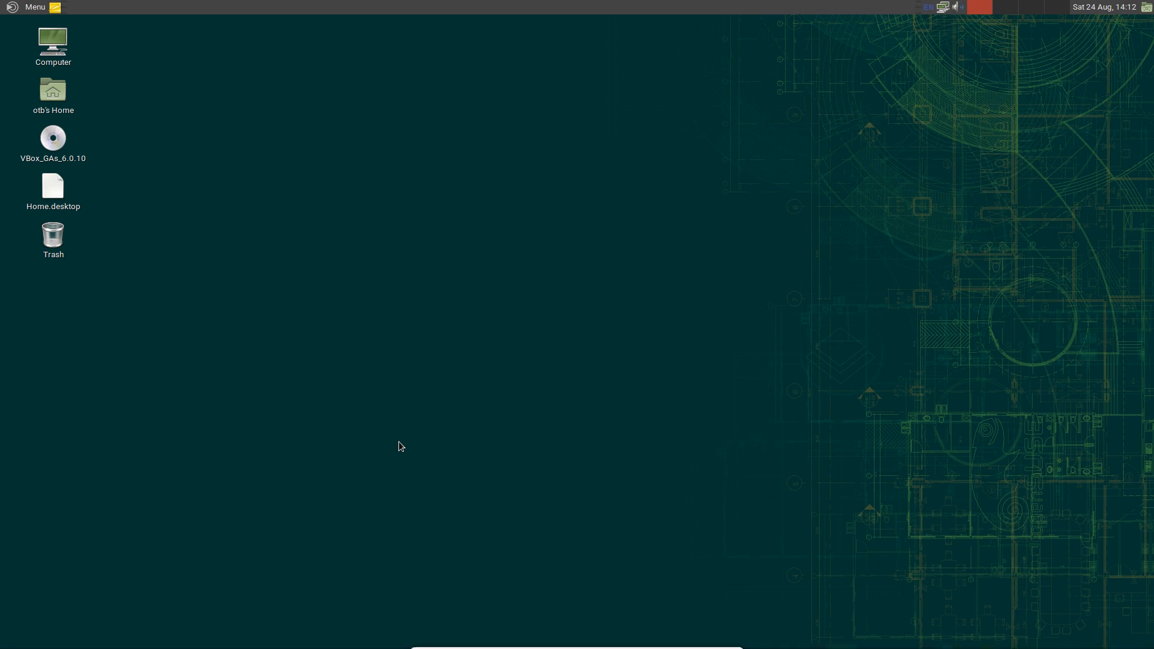
left_click(23, 6)
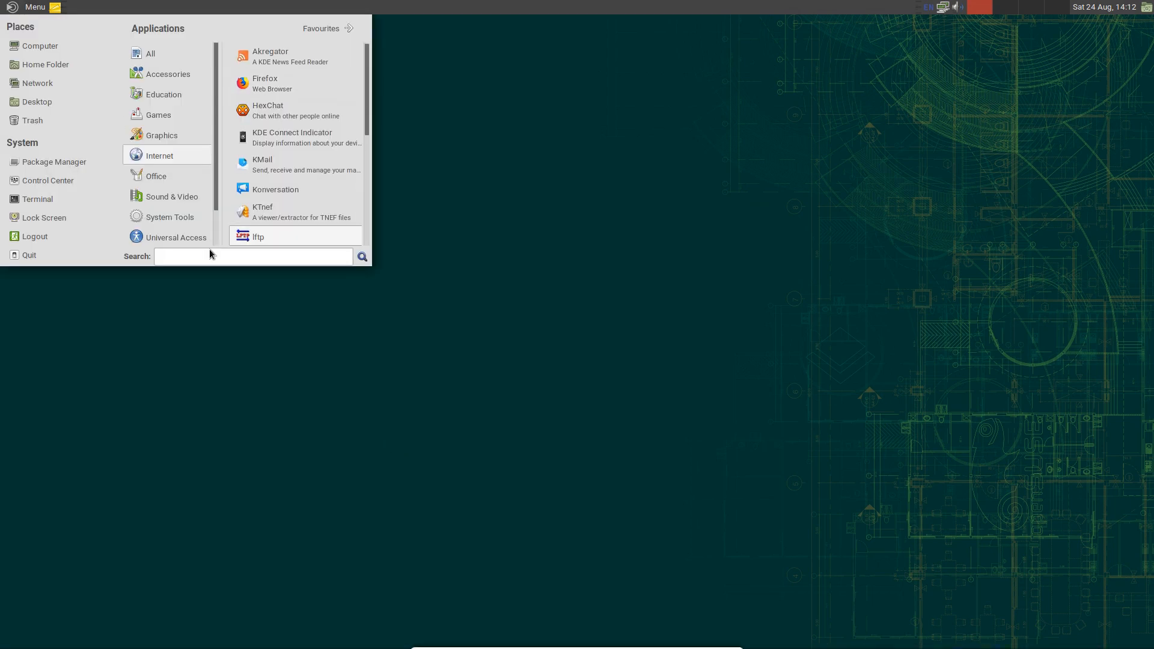
type("mon")
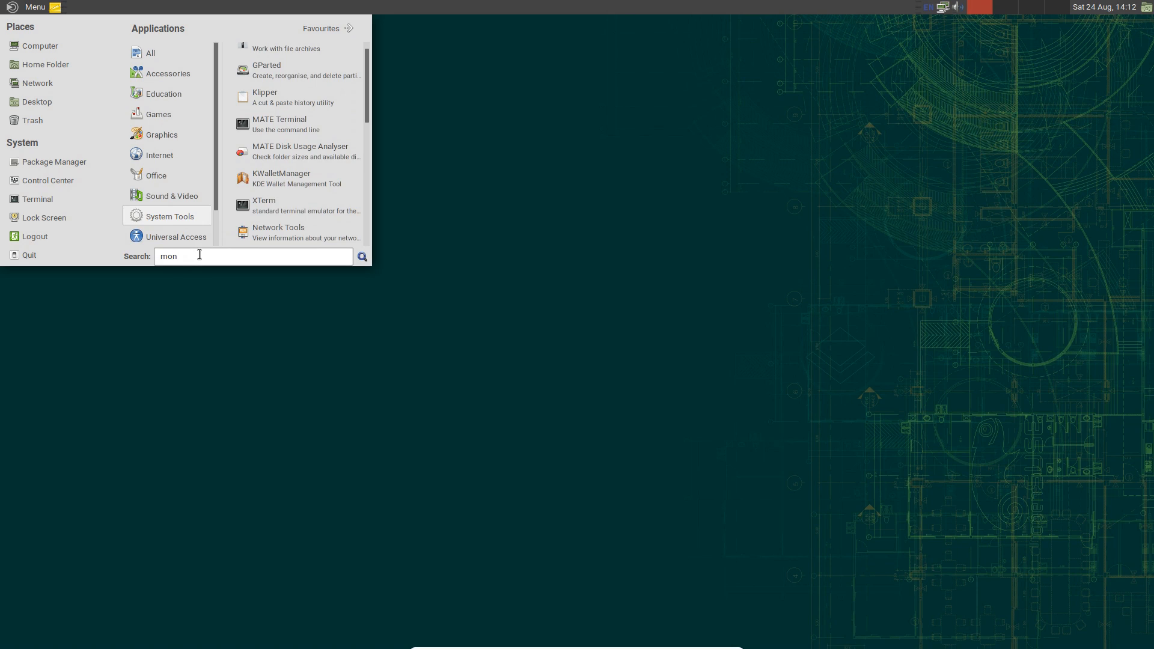
type("ito")
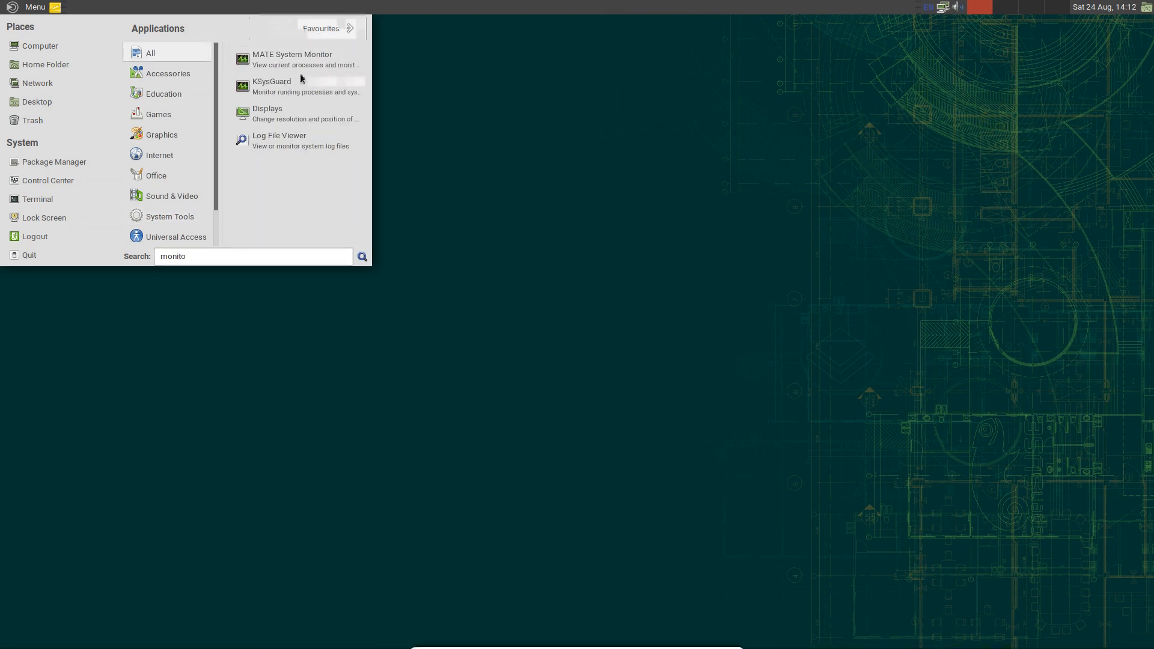
left_click(306, 58)
left_click_drag(284, 48, 502, 50)
left_click(274, 80)
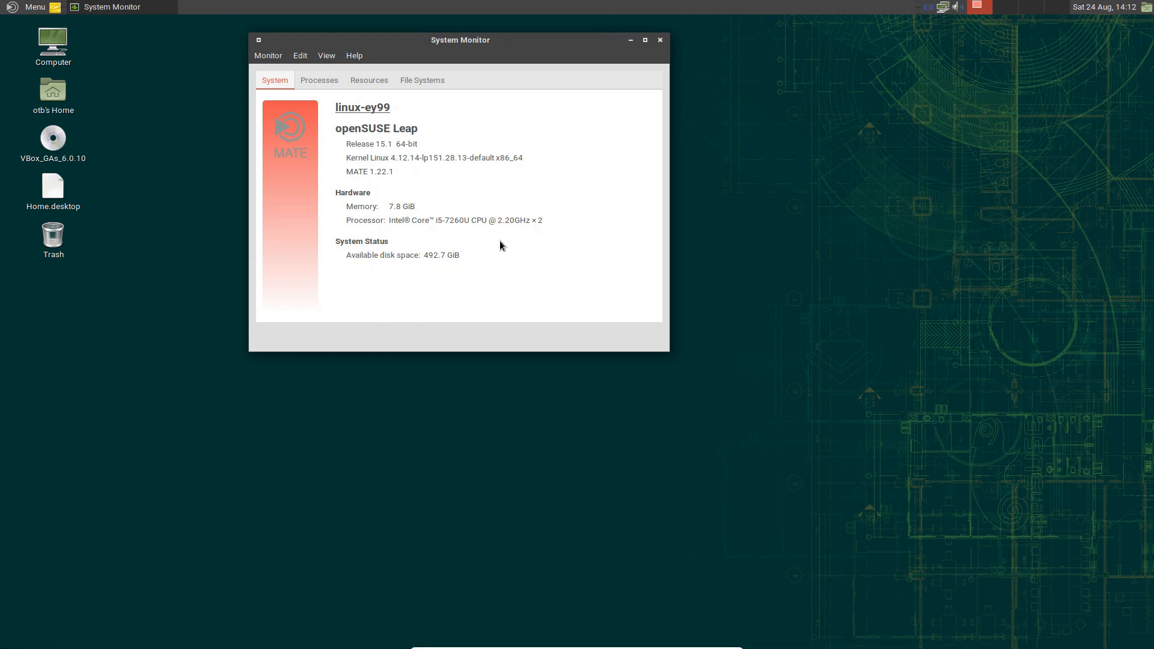
left_click(322, 83)
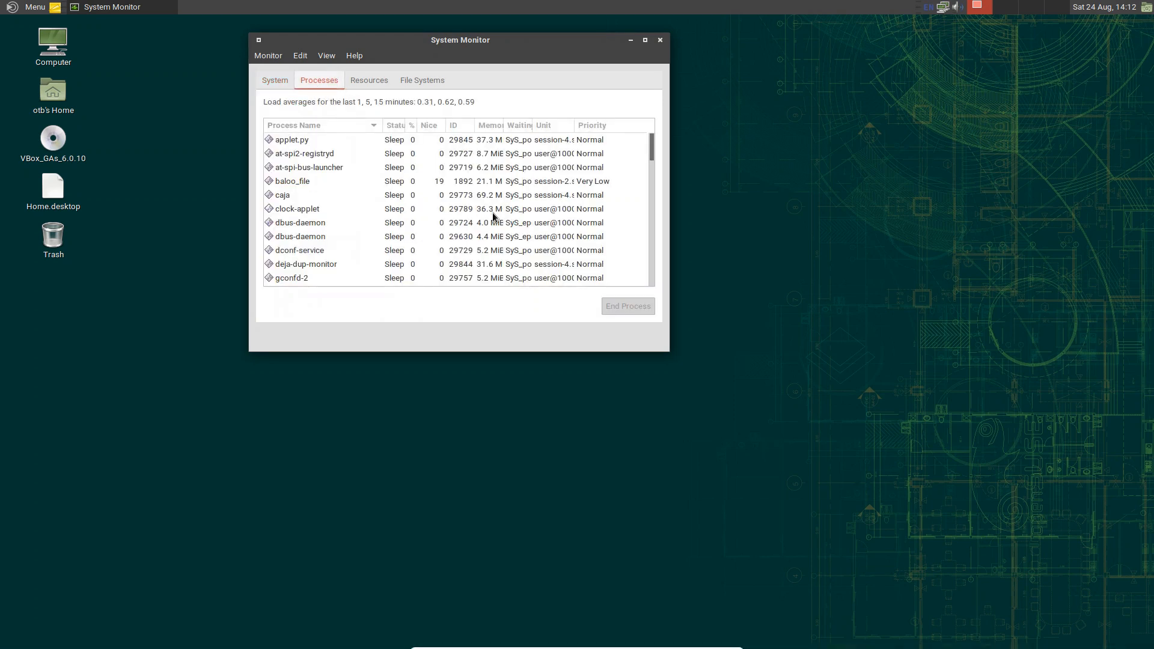
left_click(364, 78)
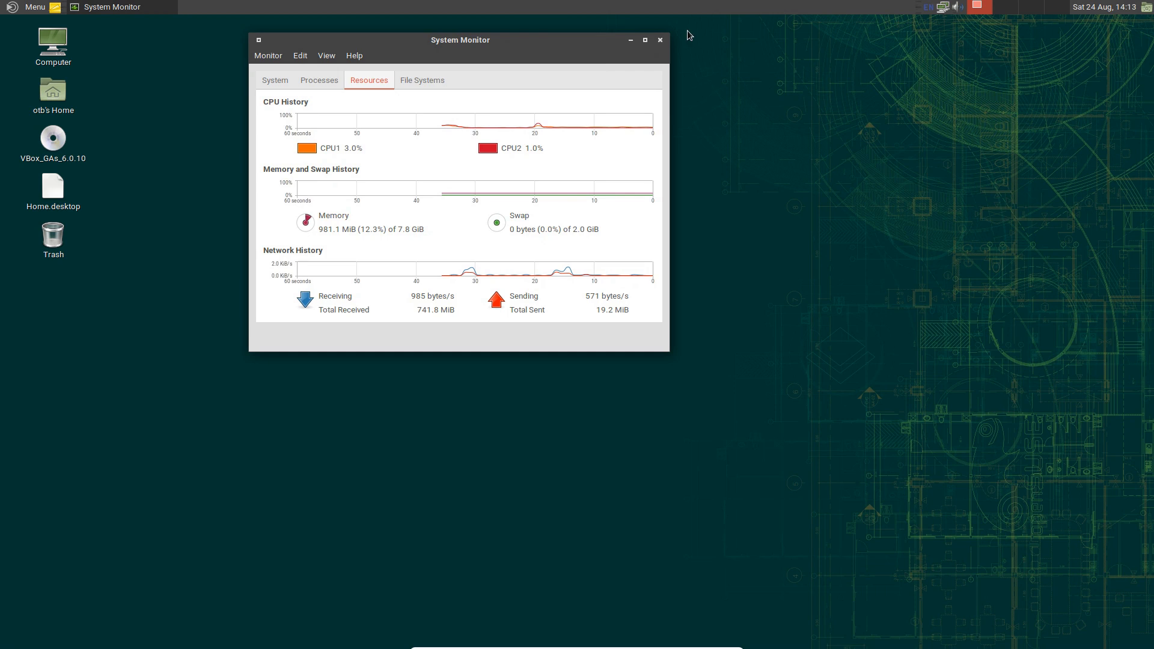
left_click(660, 39)
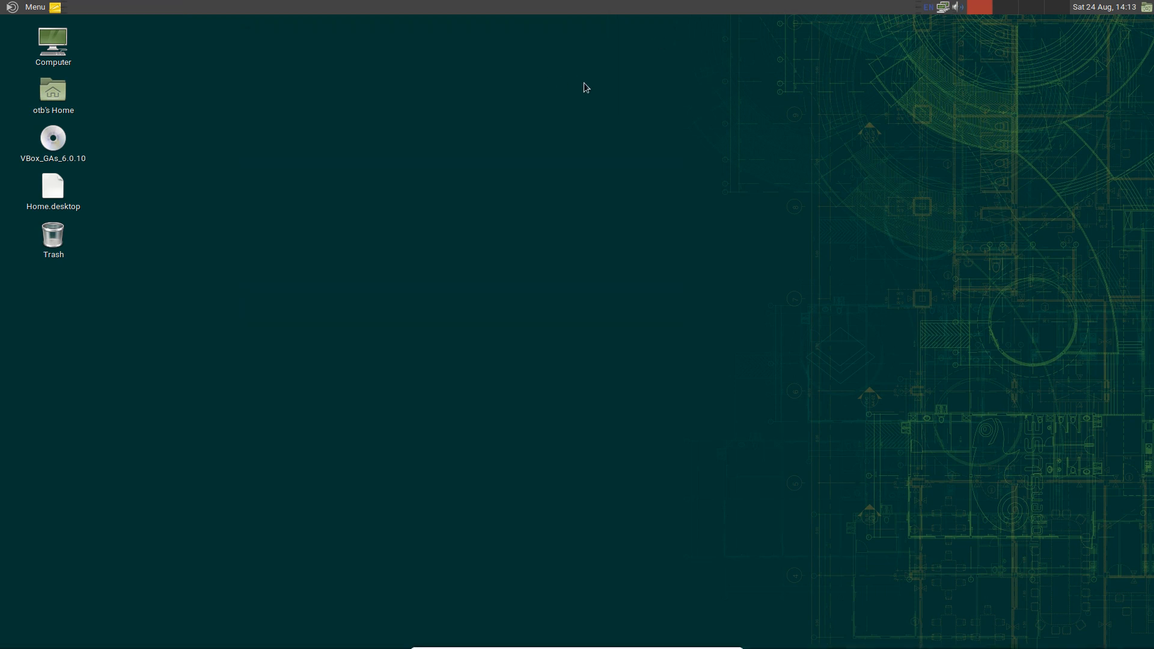